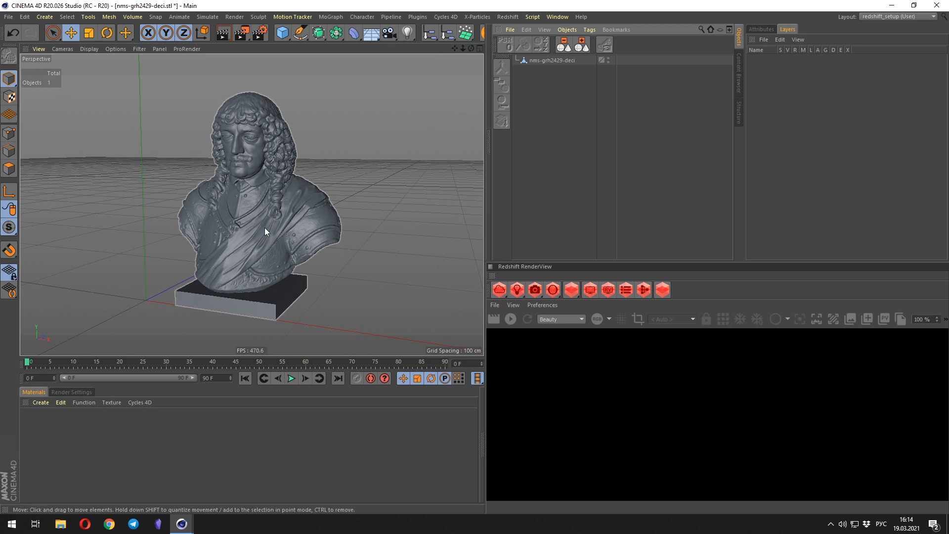
Examine the bust model from several angles, including a close look at the hair and its mesh density.
{"action": "left_click_drag", "start_coordinate": [248, 231], "coordinate": [307, 191], "text": "alt"}
{"action": "right_click_drag", "start_coordinate": [308, 190], "coordinate": [273, 181], "text": "alt"}
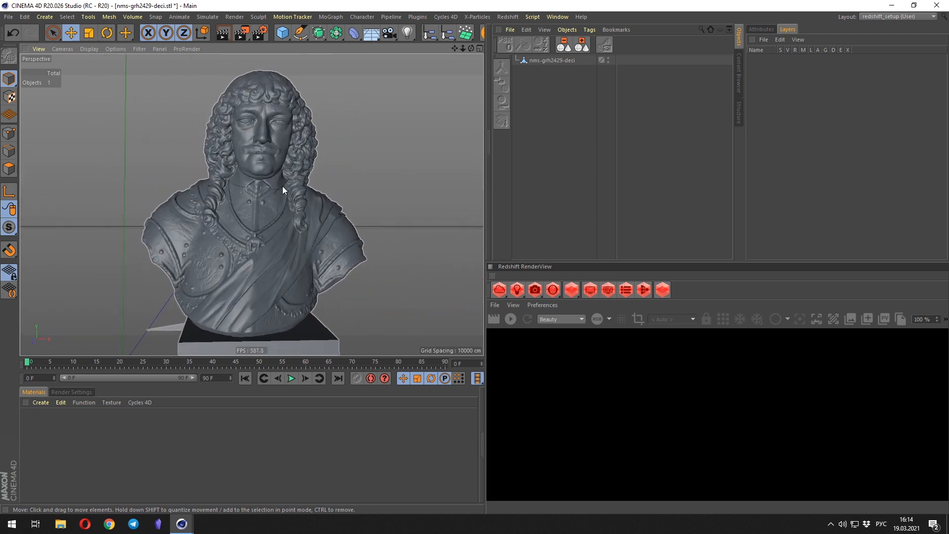
{"action": "left_click_drag", "start_coordinate": [283, 185], "coordinate": [277, 150], "text": "alt"}
{"action": "scroll", "coordinate": [316, 149], "scroll_direction": "up", "scroll_amount": 3}
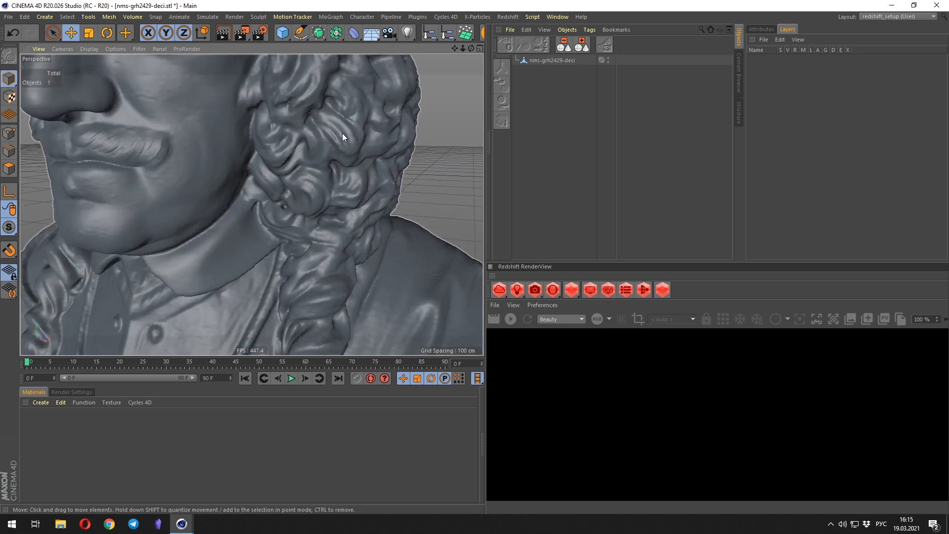
{"action": "scroll", "coordinate": [275, 214], "scroll_direction": "up", "scroll_amount": 3}
{"action": "scroll", "coordinate": [275, 214], "scroll_direction": "up", "scroll_amount": 3}
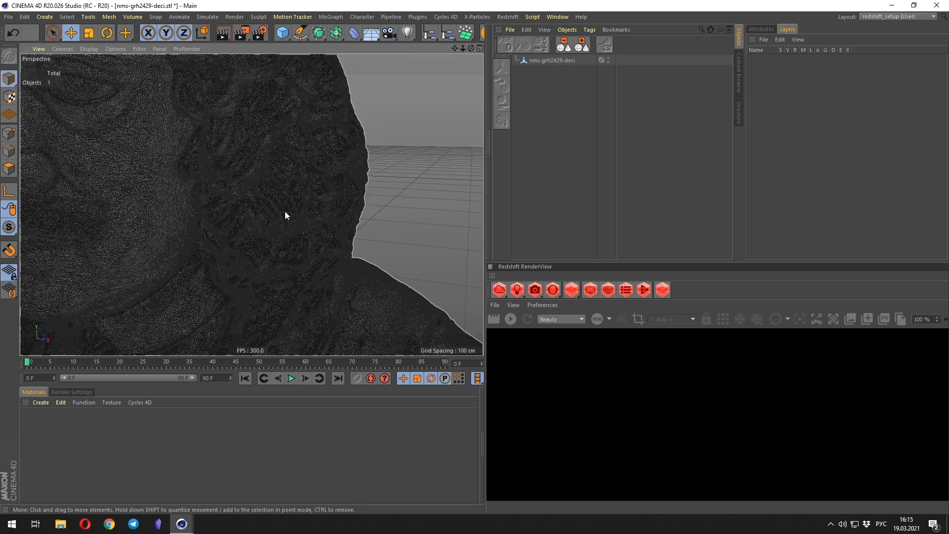
{"action": "scroll", "coordinate": [231, 189], "scroll_direction": "down", "scroll_amount": 5}
{"action": "key", "text": "n"}
{"action": "key", "text": "a"}
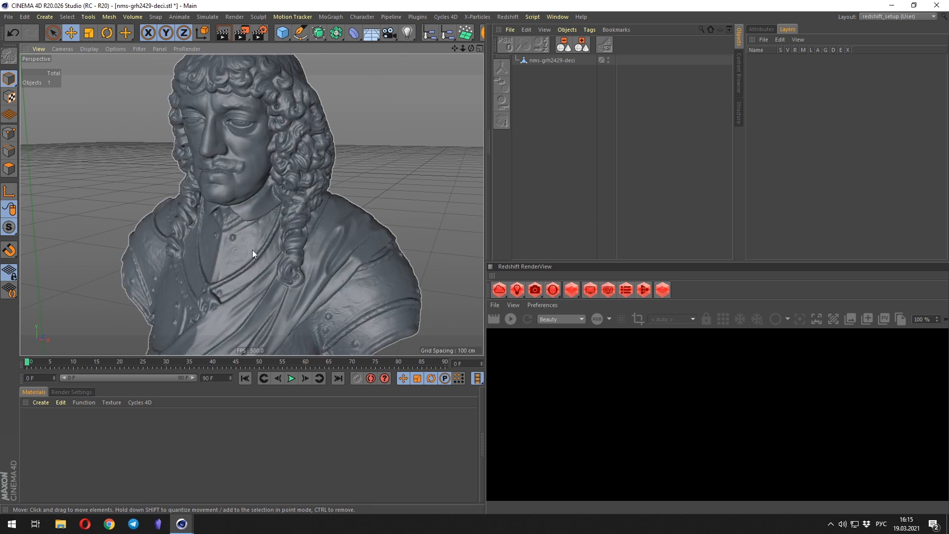
{"action": "scroll", "coordinate": [245, 237], "scroll_direction": "down", "scroll_amount": 6}
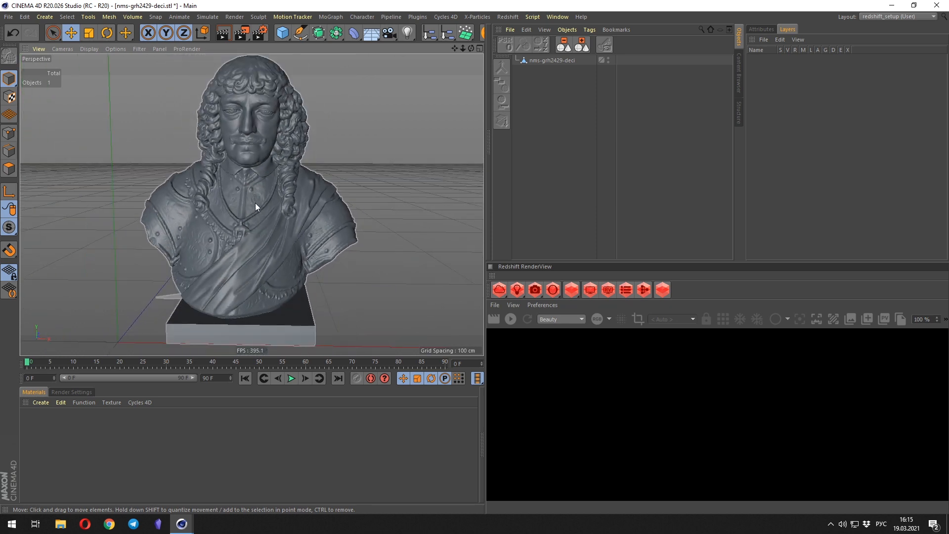
{"action": "left_click_drag", "start_coordinate": [238, 212], "coordinate": [245, 195], "text": "alt"}
{"action": "left_click", "coordinate": [246, 200]}
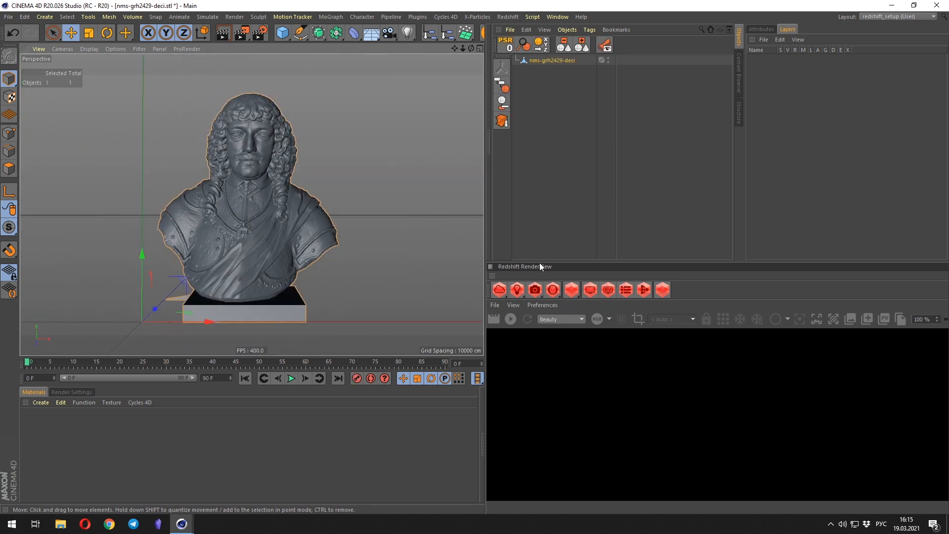
{"action": "left_click", "coordinate": [366, 224]}
{"action": "left_click_drag", "start_coordinate": [365, 224], "coordinate": [253, 181], "text": "alt"}
Add a Redshift Dome Light to the scene and show its general settings in a widened attributes area.
{"action": "left_click", "coordinate": [517, 290]}
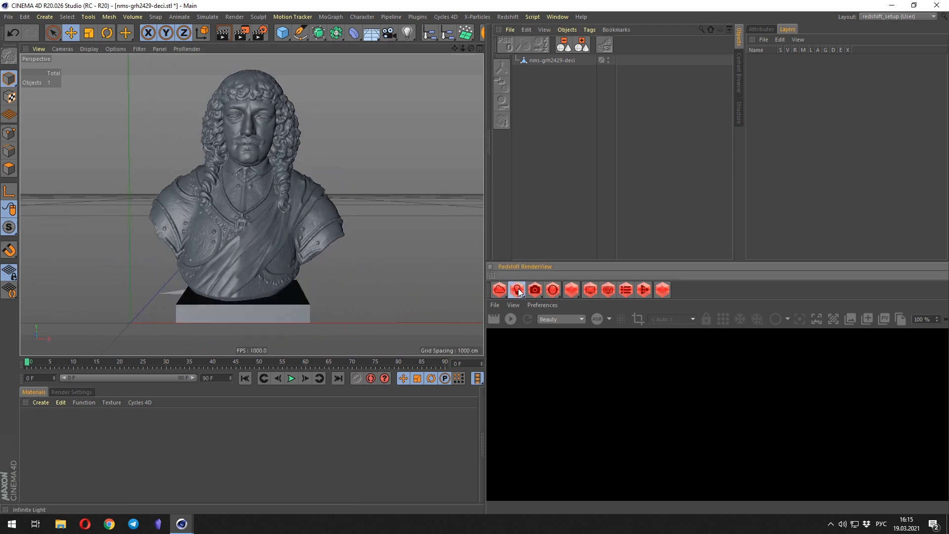
{"action": "left_click", "coordinate": [553, 339]}
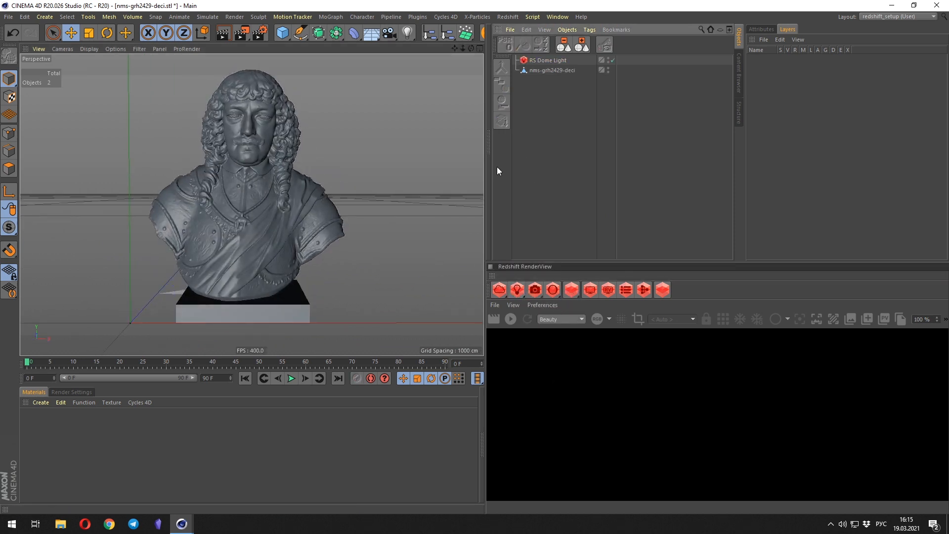
{"action": "left_click", "coordinate": [547, 60]}
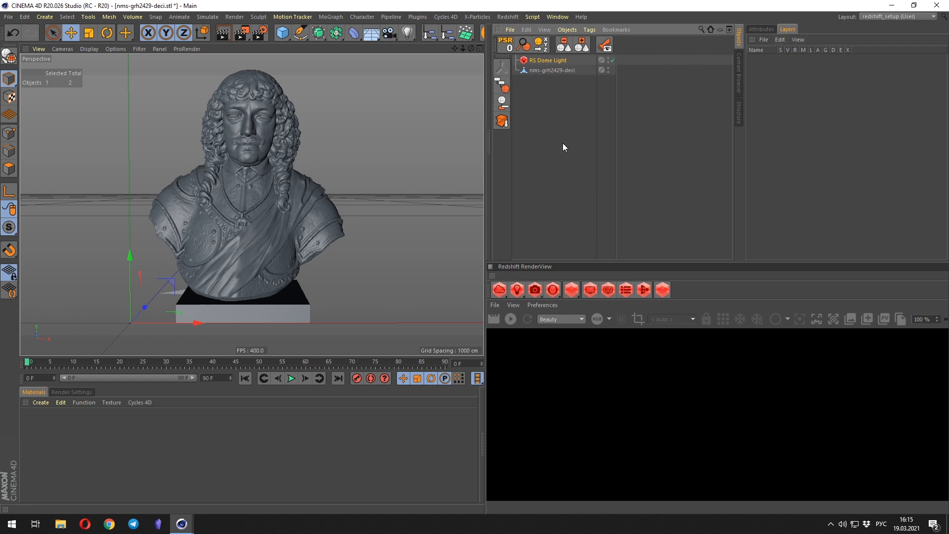
{"action": "left_click", "coordinate": [761, 31]}
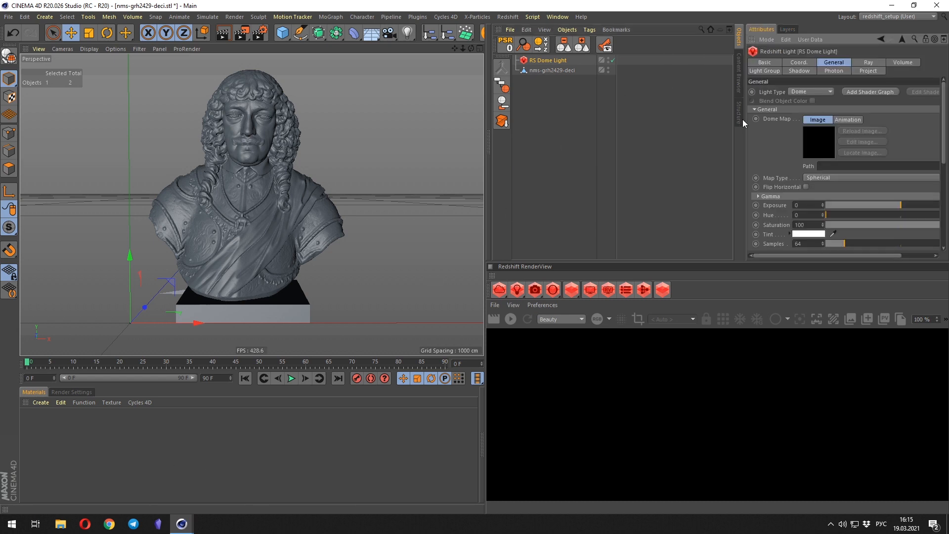
{"action": "left_click_drag", "start_coordinate": [744, 123], "coordinate": [673, 124]}
Open Adobe Bridge and browse to the 01_STUDIO folder inside !_ASSETS > 02_HDRI.
{"action": "key", "text": "super"}
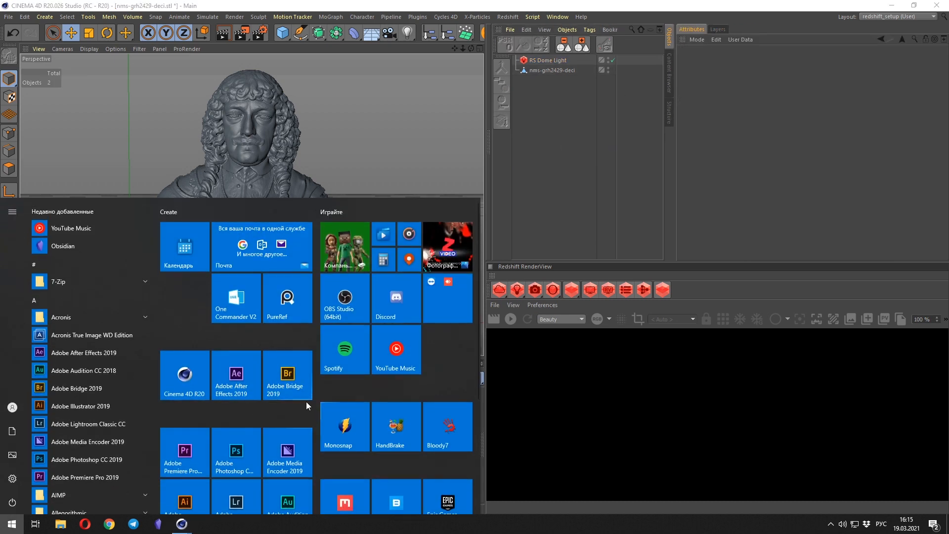
{"action": "left_click", "coordinate": [293, 391]}
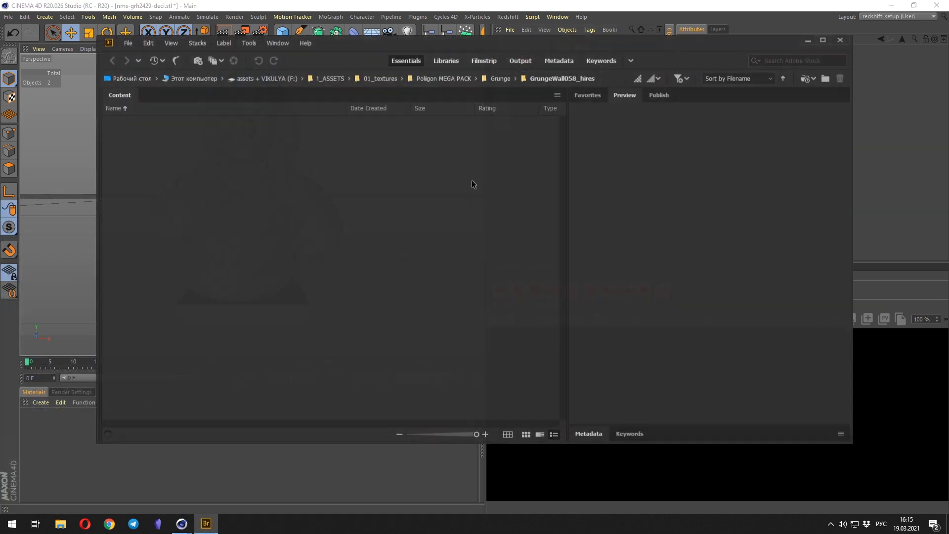
{"action": "left_click_drag", "start_coordinate": [520, 46], "coordinate": [451, 72]}
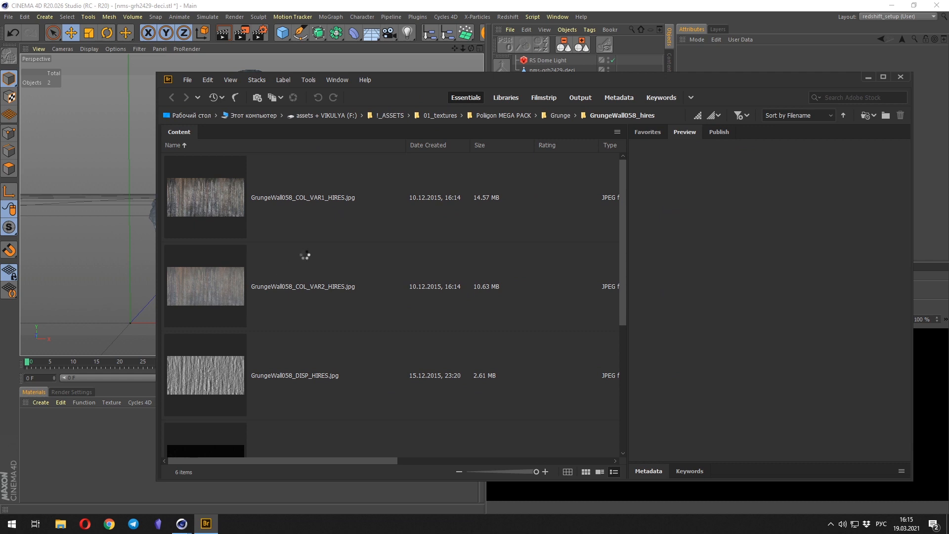
{"action": "scroll", "coordinate": [295, 318], "scroll_direction": "down", "scroll_amount": 2}
{"action": "double_click", "coordinate": [218, 281]}
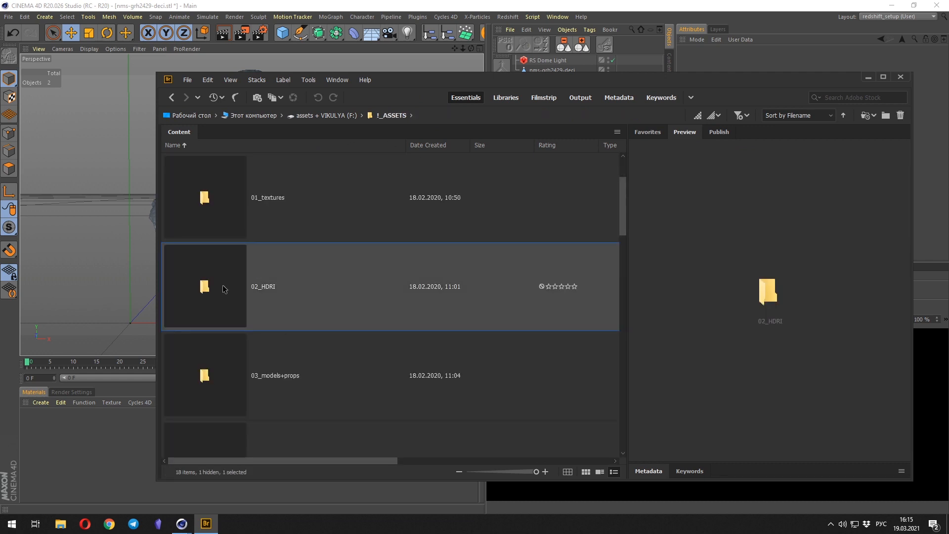
{"action": "scroll", "coordinate": [623, 233], "scroll_direction": "down", "scroll_amount": 1}
{"action": "scroll", "coordinate": [623, 232], "scroll_direction": "up", "scroll_amount": 1}
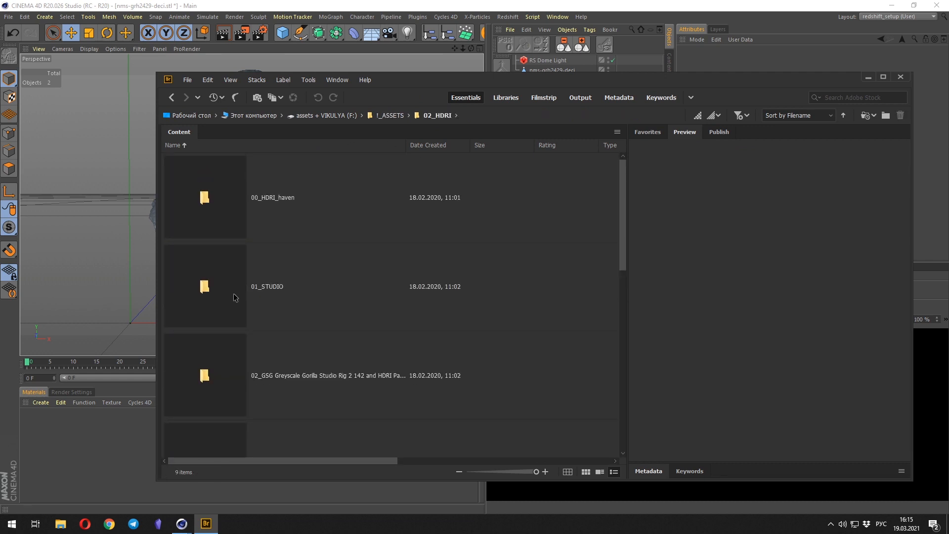
{"action": "double_click", "coordinate": [236, 297]}
{"action": "scroll", "coordinate": [322, 263], "scroll_direction": "down", "scroll_amount": 4}
{"action": "scroll", "coordinate": [328, 263], "scroll_direction": "up", "scroll_amount": 4}
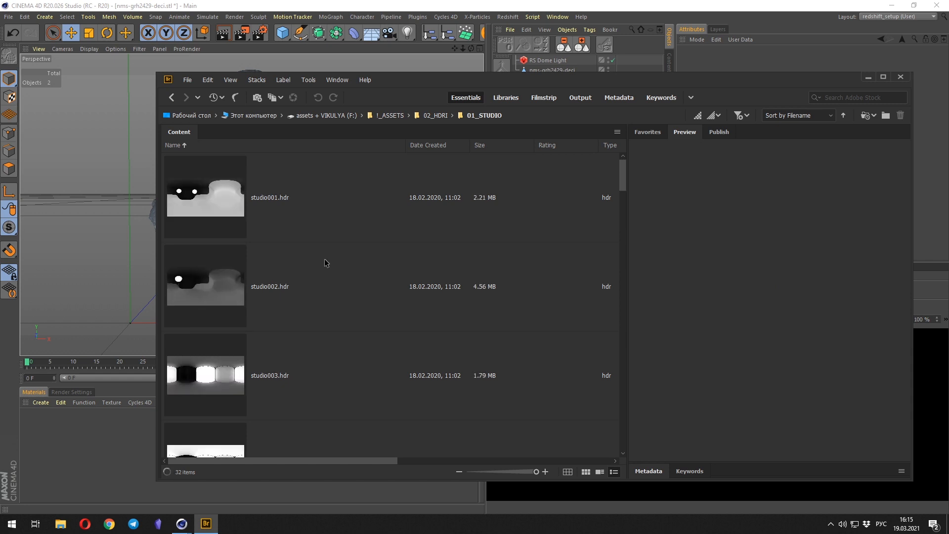
Look through the studio HDRI maps and select studio010.hdr.
{"action": "scroll", "coordinate": [318, 259], "scroll_direction": "down", "scroll_amount": 3}
{"action": "scroll", "coordinate": [301, 272], "scroll_direction": "down", "scroll_amount": 2}
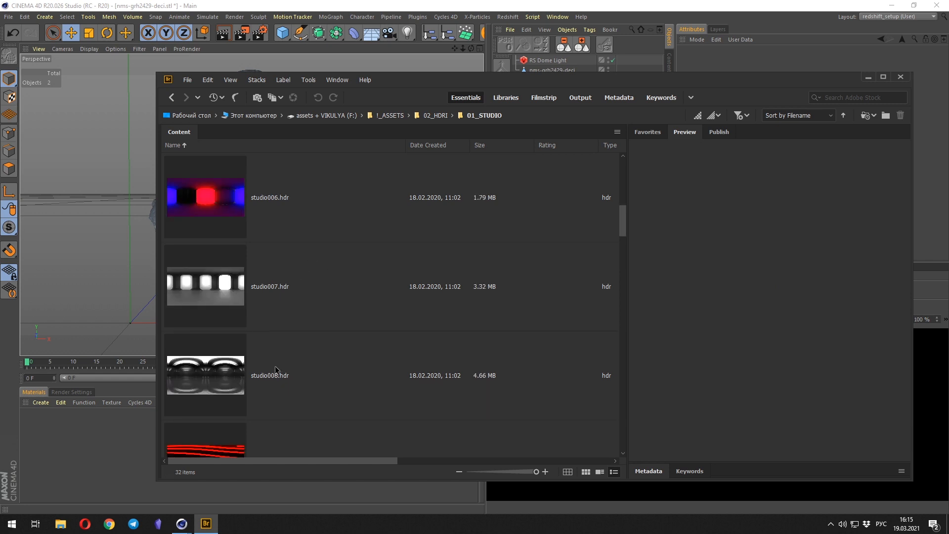
{"action": "scroll", "coordinate": [275, 370], "scroll_direction": "down", "scroll_amount": 1}
{"action": "left_click", "coordinate": [206, 288]}
{"action": "scroll", "coordinate": [207, 288], "scroll_direction": "down", "scroll_amount": 1}
{"action": "left_click", "coordinate": [214, 375]}
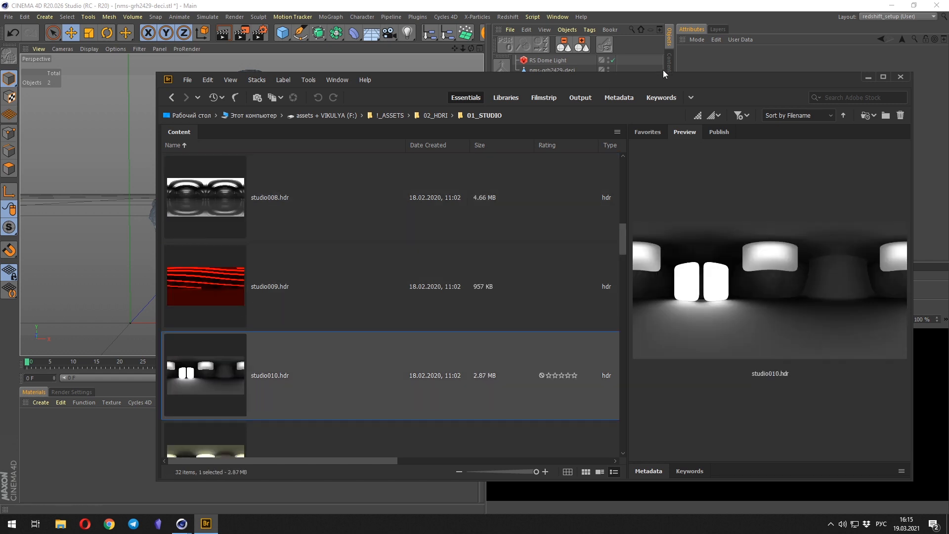
Assign studio010.hdr from Bridge as the RS Dome Light's Dome Map image.
{"action": "left_click", "coordinate": [664, 72]}
{"action": "left_click", "coordinate": [549, 60]}
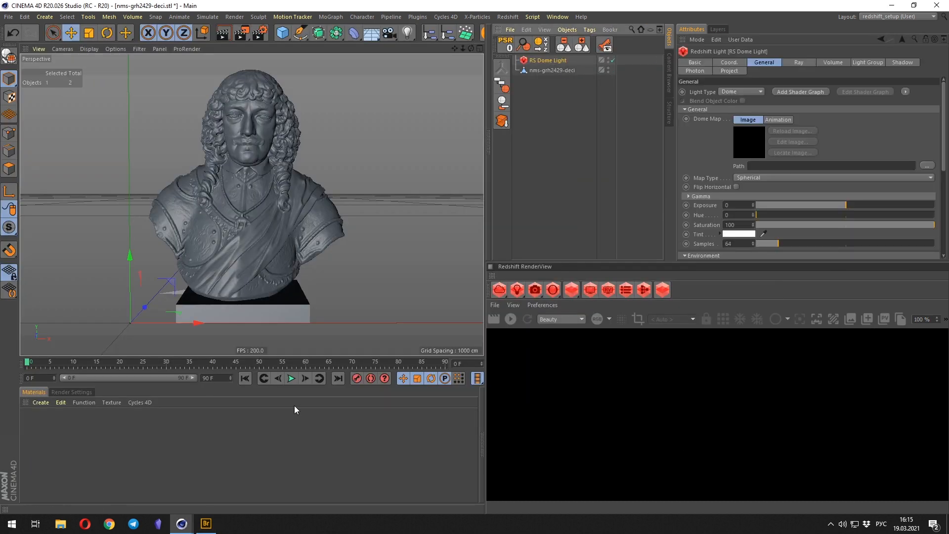
{"action": "left_click", "coordinate": [206, 523]}
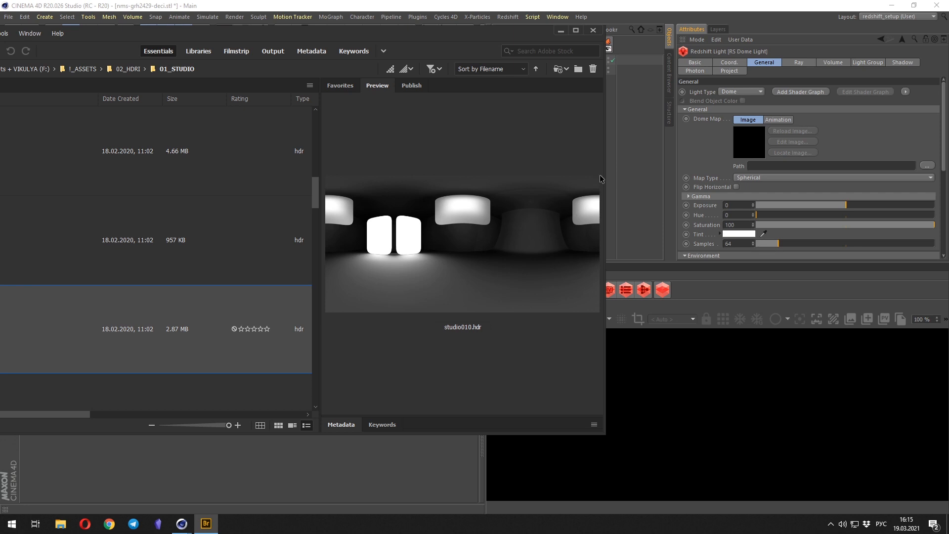
{"action": "left_click_drag", "start_coordinate": [605, 176], "coordinate": [386, 176]}
{"action": "left_click_drag", "start_coordinate": [241, 33], "coordinate": [466, 27]}
{"action": "left_click_drag", "start_coordinate": [200, 296], "coordinate": [786, 166]}
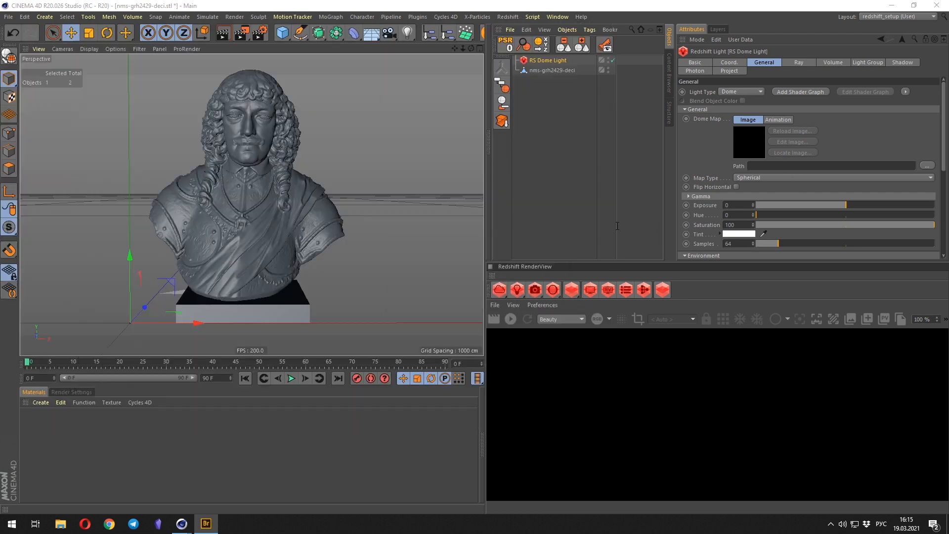
{"action": "left_click", "coordinate": [527, 296]}
{"action": "left_click", "coordinate": [542, 219]}
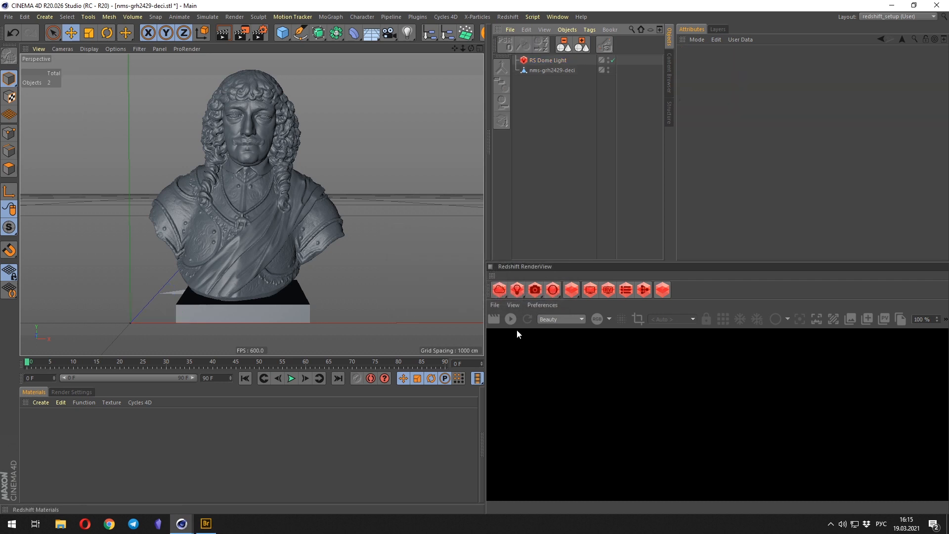
Enlarge the Redshift RenderView and start the interactive render of the bust.
{"action": "left_click_drag", "start_coordinate": [545, 260], "coordinate": [545, 179]}
{"action": "left_click", "coordinate": [511, 238]}
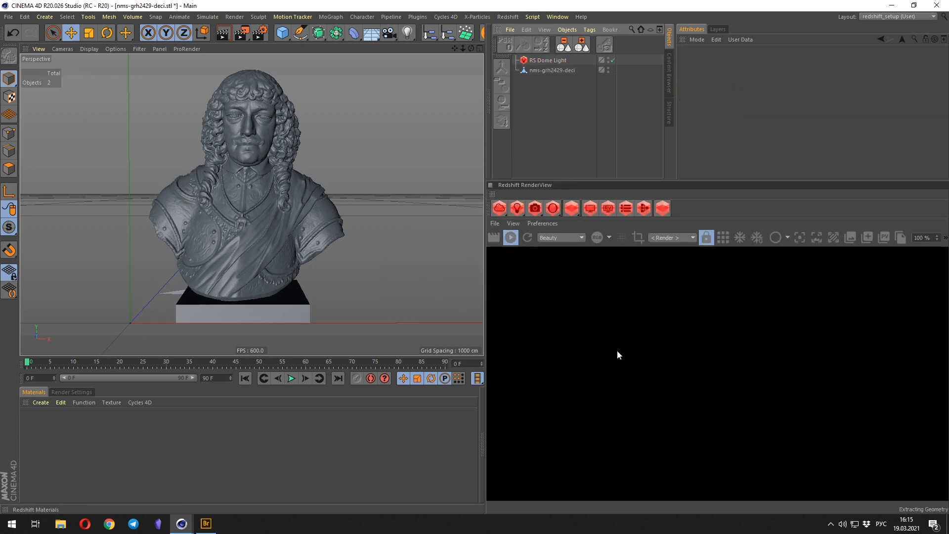
{"action": "scroll", "coordinate": [652, 345], "scroll_direction": "up", "scroll_amount": 1}
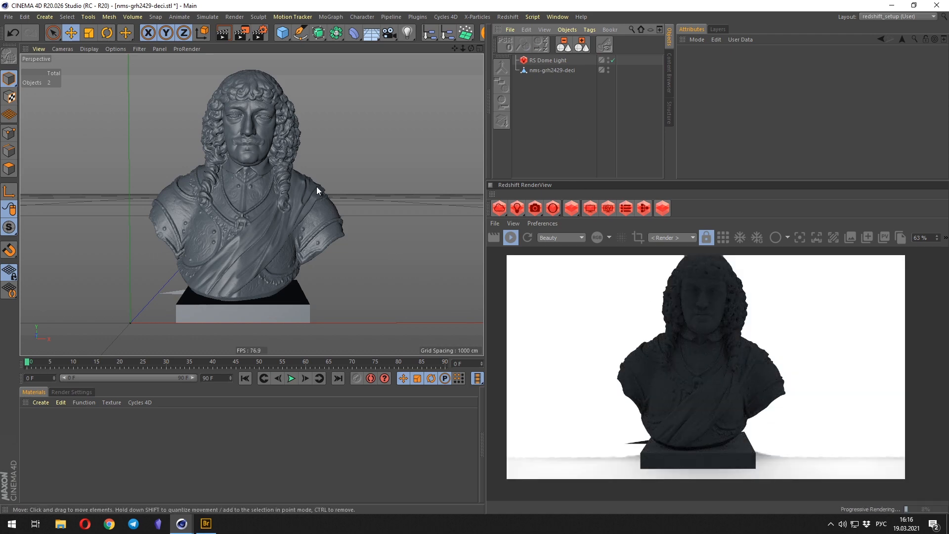
{"action": "left_click_drag", "start_coordinate": [317, 186], "coordinate": [256, 180], "text": "alt"}
Disable the RS Dome Light's environment background so the HDRI is hidden behind the bust.
{"action": "left_click", "coordinate": [548, 60]}
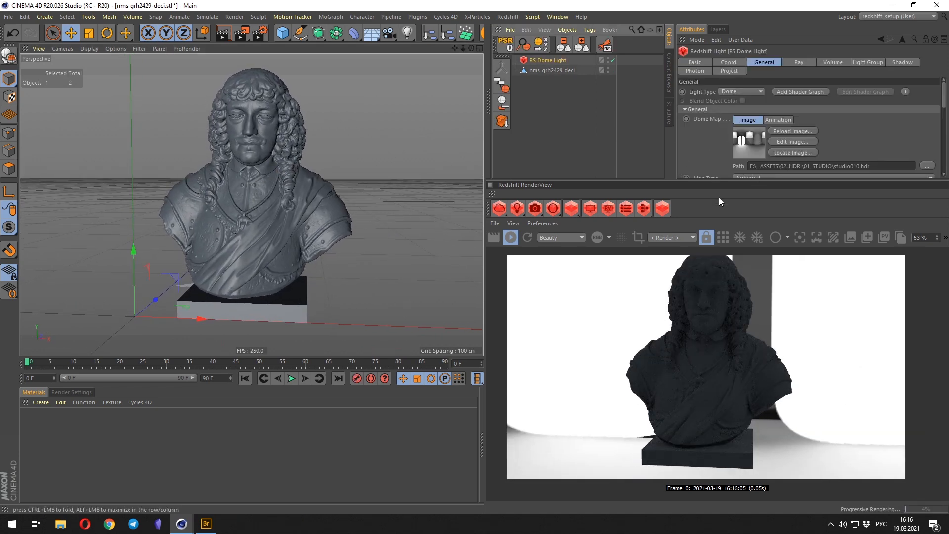
{"action": "left_click_drag", "start_coordinate": [718, 180], "coordinate": [719, 225]}
{"action": "scroll", "coordinate": [706, 138], "scroll_direction": "down", "scroll_amount": 5}
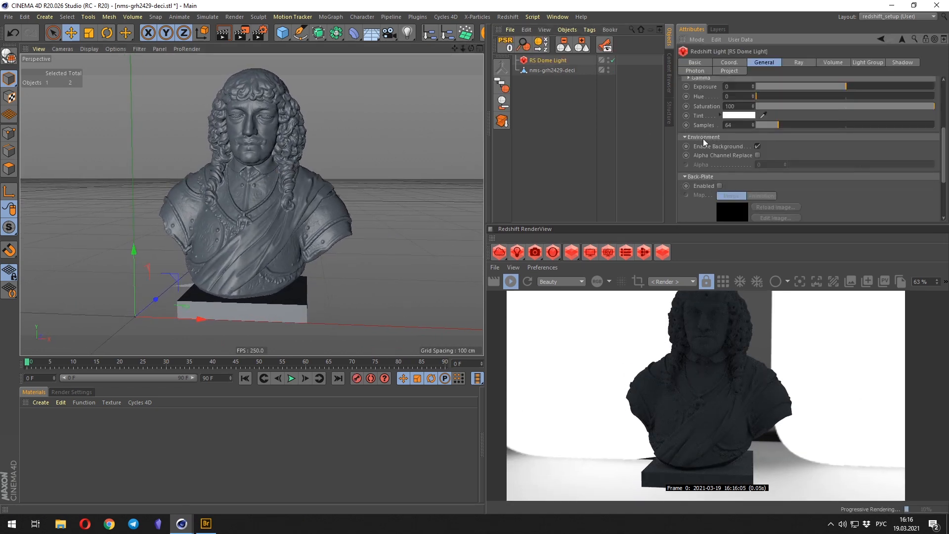
{"action": "left_click", "coordinate": [756, 146]}
{"action": "left_click", "coordinate": [567, 138]}
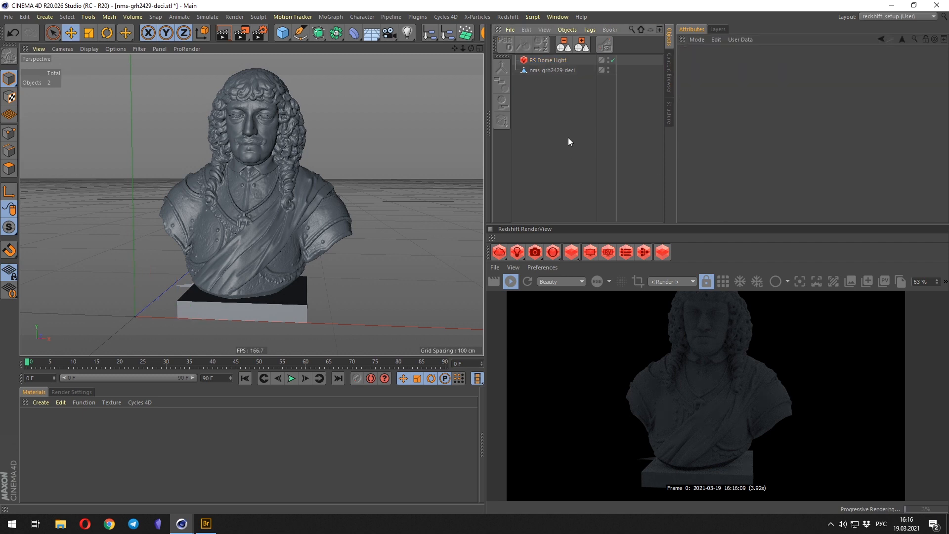
Rotate the RS Dome Light to a heading (R.H) of 101° and enlarge the render view area.
{"action": "left_click", "coordinate": [548, 60]}
{"action": "left_click", "coordinate": [729, 63]}
{"action": "left_click_drag", "start_coordinate": [855, 92], "coordinate": [875, 92]}
{"action": "left_click_drag", "start_coordinate": [719, 224], "coordinate": [719, 156]}
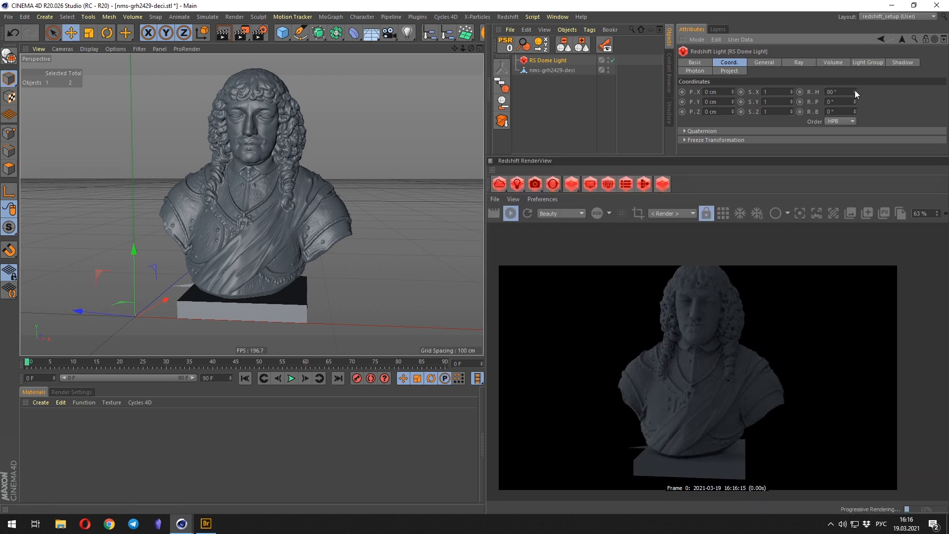
{"action": "left_click_drag", "start_coordinate": [855, 92], "coordinate": [861, 92]}
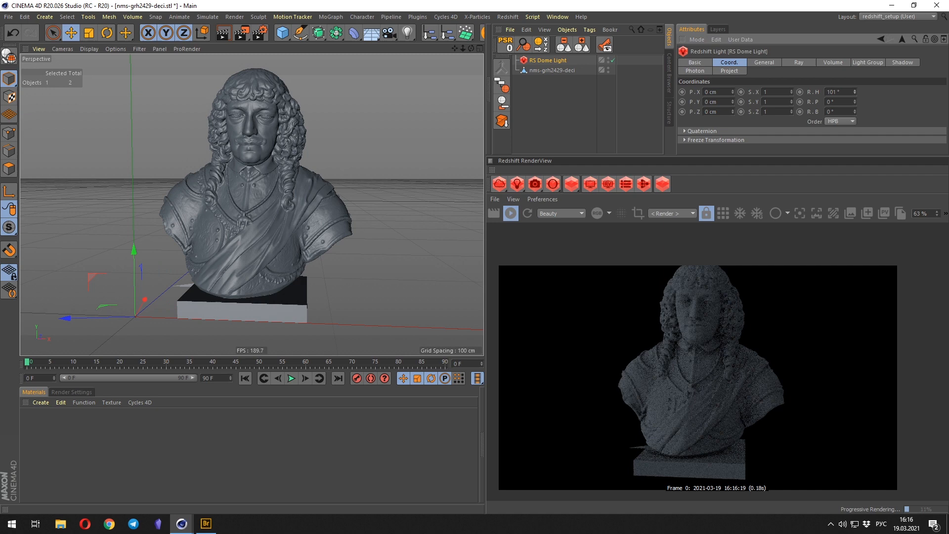
{"action": "left_click", "coordinate": [553, 82]}
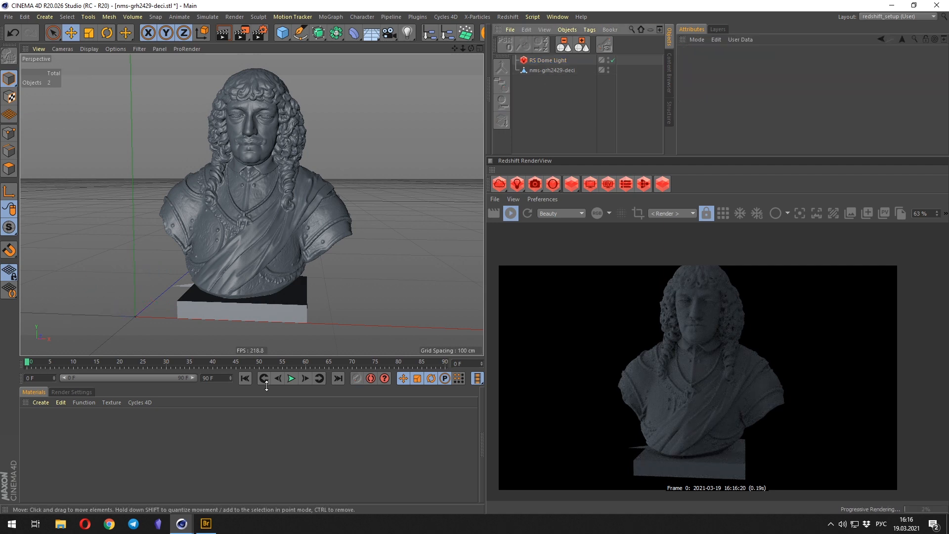
Create a new Redshift material (RS Material) and apply it to the nms-grh2429-deci bust.
{"action": "left_click", "coordinate": [553, 185]}
{"action": "mouse_move", "coordinate": [581, 186]}
{"action": "left_click", "coordinate": [616, 187]}
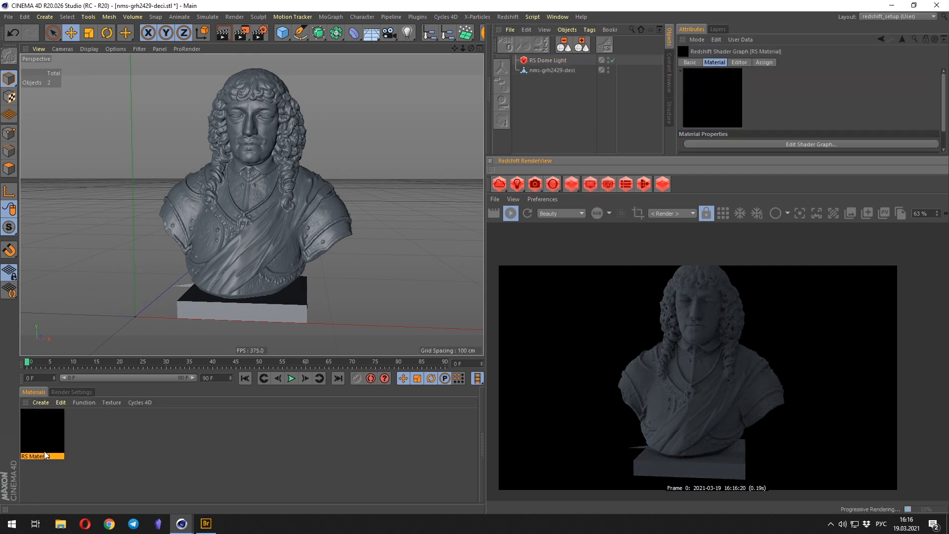
{"action": "left_click_drag", "start_coordinate": [46, 455], "coordinate": [559, 71]}
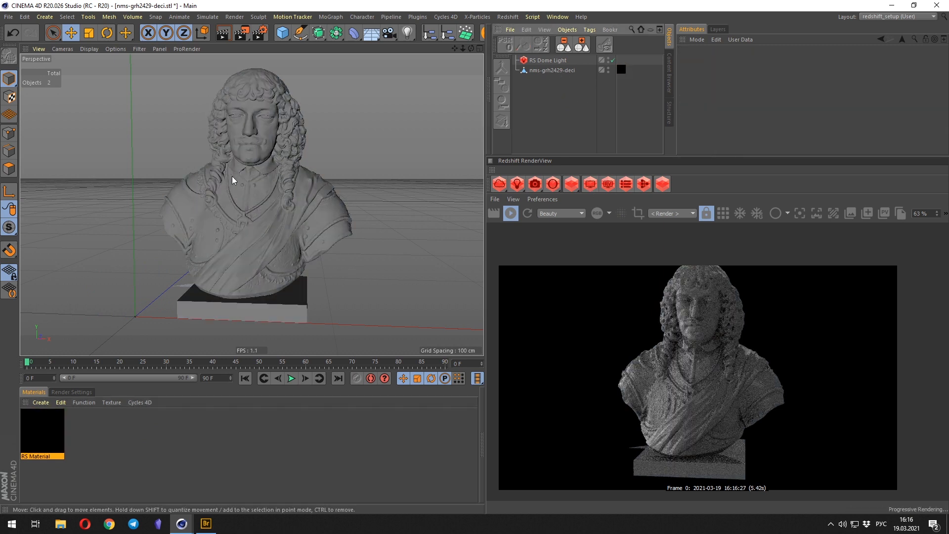
Add a Redshift camera to the scene with the whole bust framed from the front.
{"action": "left_click_drag", "start_coordinate": [232, 176], "coordinate": [381, 206], "text": "alt"}
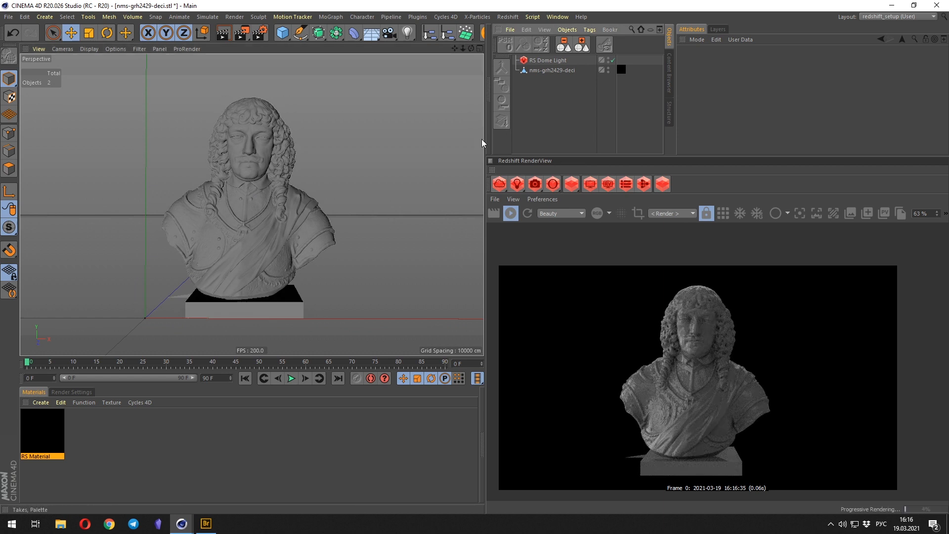
{"action": "left_click_drag", "start_coordinate": [481, 143], "coordinate": [478, 143]}
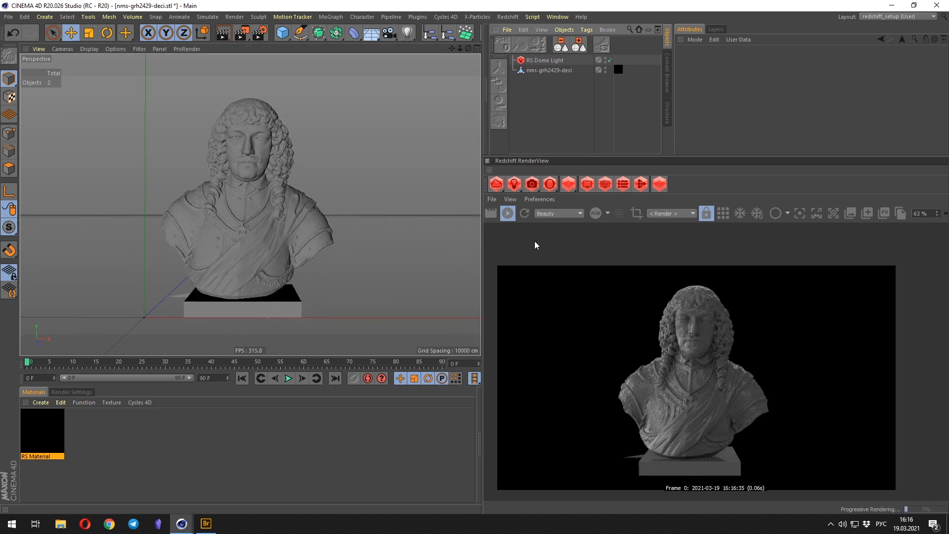
{"action": "left_click", "coordinate": [532, 184]}
{"action": "left_click", "coordinate": [597, 105]}
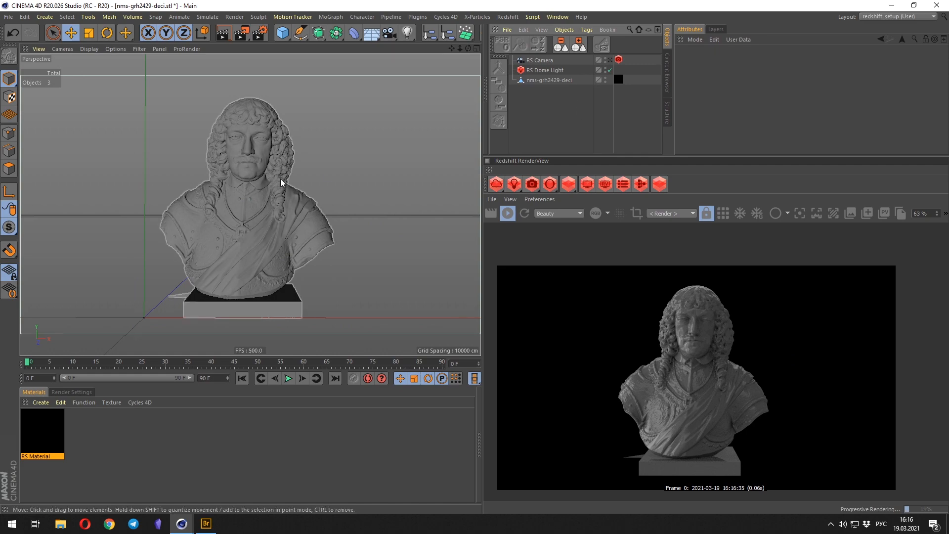
Inspect the bust's mesh density up close with Gouraud Shading (Lines), then restore plain Gouraud Shading and the previous view.
{"action": "left_click_drag", "start_coordinate": [280, 178], "coordinate": [291, 196], "text": "alt"}
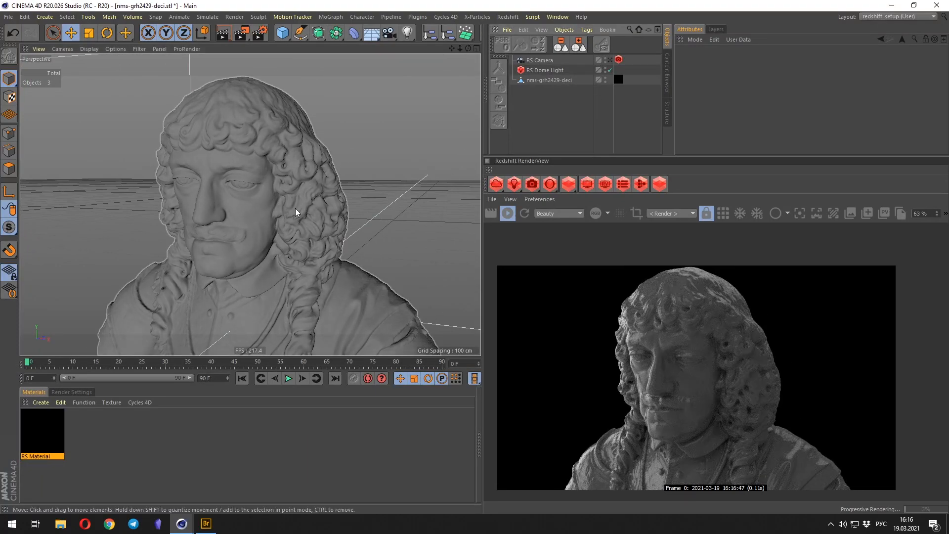
{"action": "key", "text": "n"}
{"action": "key", "text": "b"}
{"action": "mouse_move", "coordinate": [282, 209]}
{"action": "right_mouse_down", "text": "alt"}
{"action": "mouse_move", "coordinate": [373, 154]}
{"action": "mouse_move", "coordinate": [414, 165]}
{"action": "right_mouse_up", "text": "alt"}
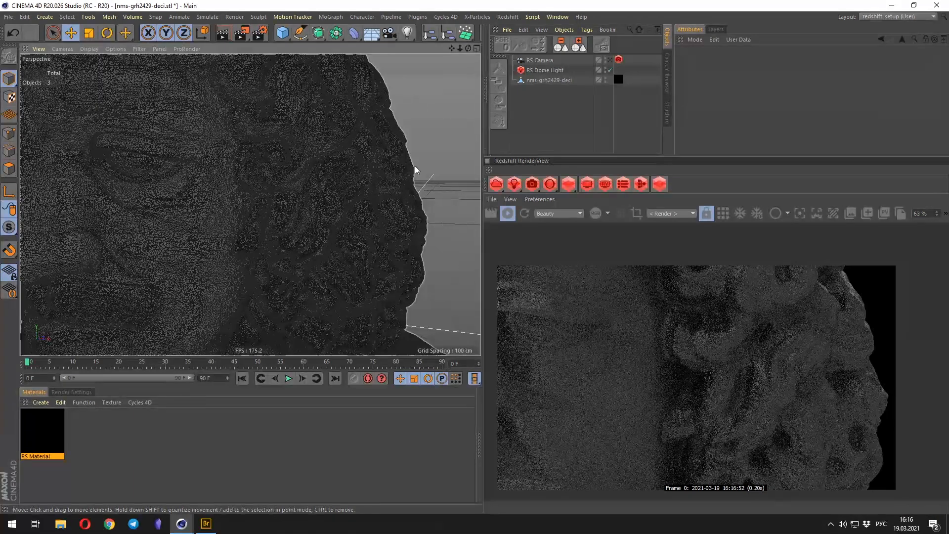
{"action": "key", "text": "n"}
{"action": "key", "text": "a"}
{"action": "key", "text": "ctrl+shift+z"}
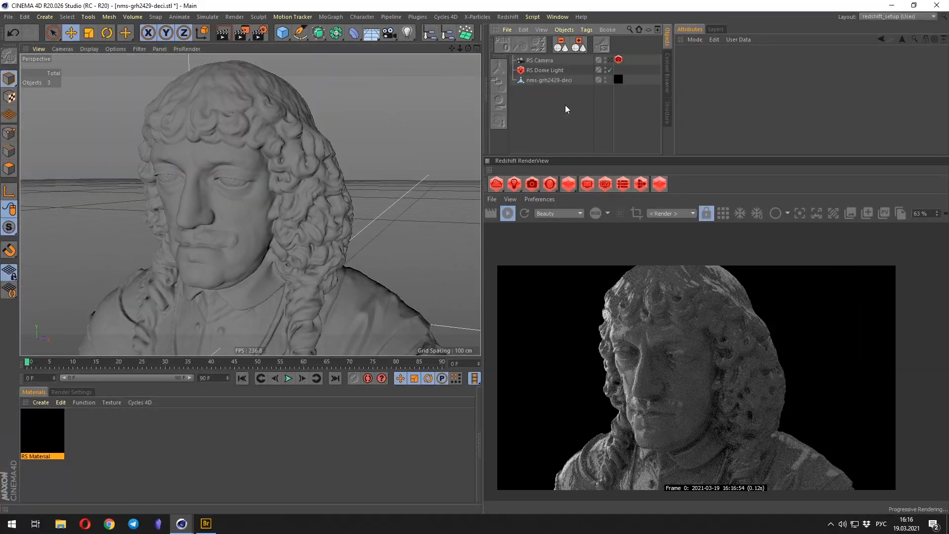
Add a Phong tag to the nms-grh2429-deci bust and deselect it.
{"action": "right_click", "coordinate": [549, 80]}
{"action": "mouse_move", "coordinate": [594, 88]}
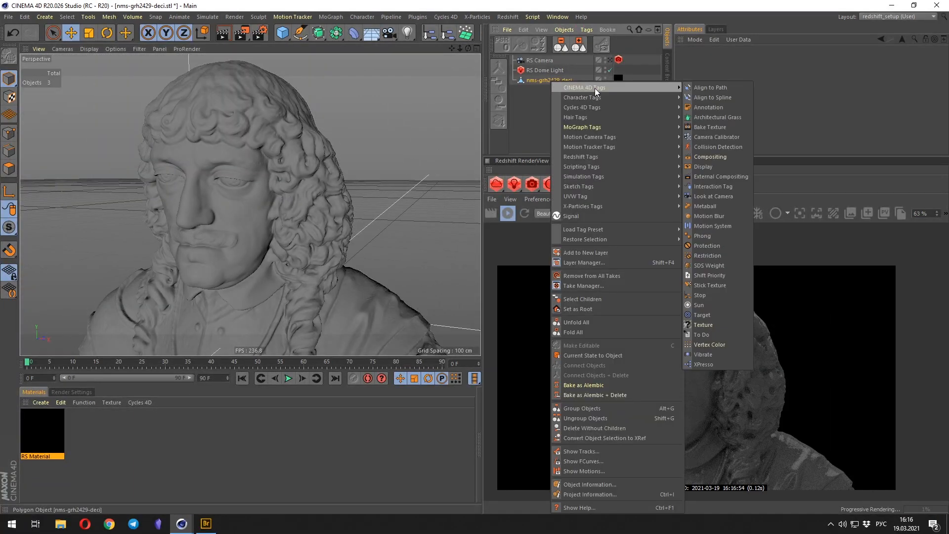
{"action": "left_click", "coordinate": [705, 235]}
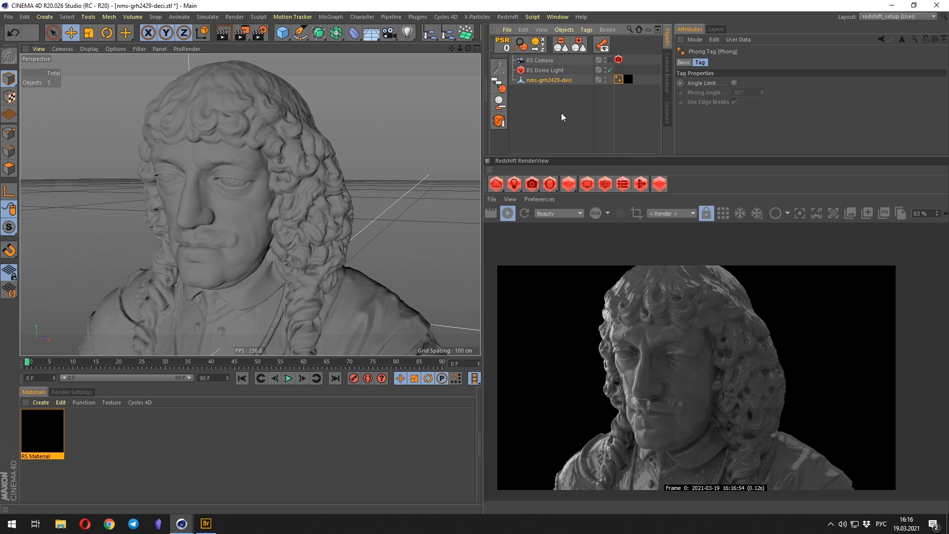
{"action": "left_click", "coordinate": [285, 197]}
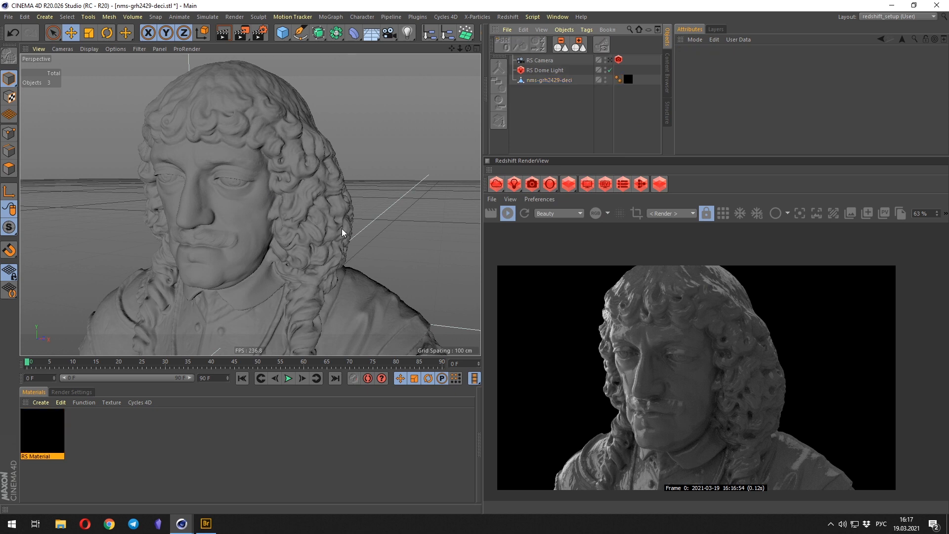
Examine the bust's smoothed surface from the front and up close, switching between Gouraud Shading with lines and without lines.
{"action": "left_click", "coordinate": [546, 81]}
{"action": "scroll", "coordinate": [257, 231], "scroll_direction": "up", "scroll_amount": 3}
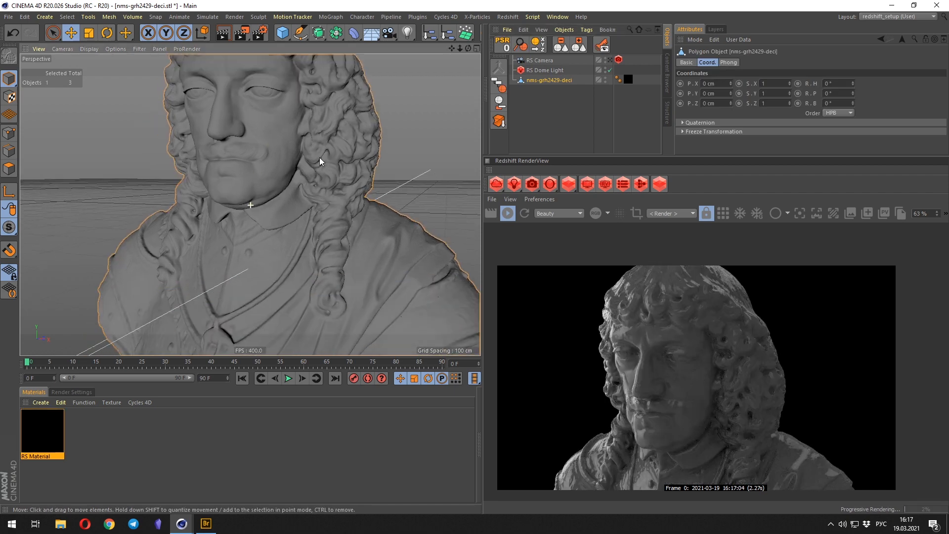
{"action": "left_click", "coordinate": [235, 231]}
{"action": "left_click_drag", "start_coordinate": [235, 231], "coordinate": [265, 228], "text": "alt"}
{"action": "key", "text": "n"}
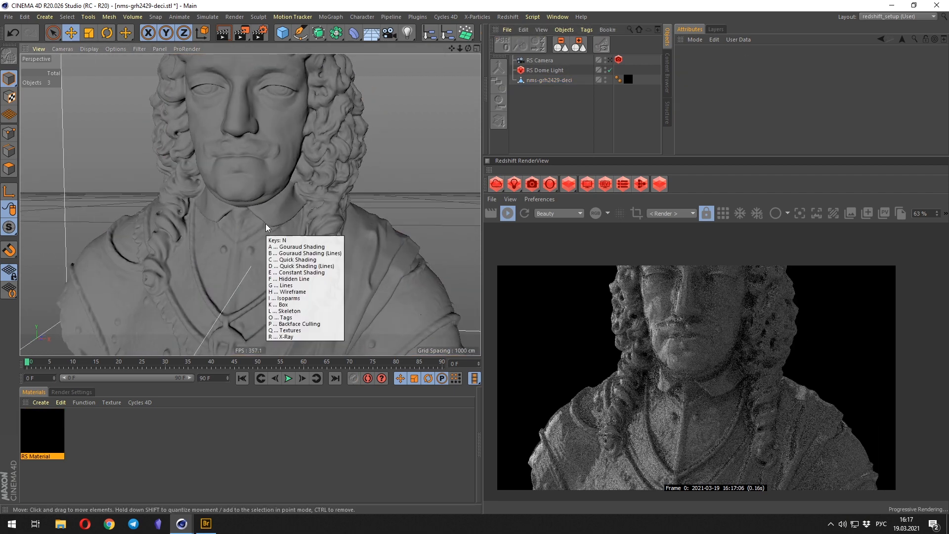
{"action": "key", "text": "a"}
{"action": "key", "text": "n"}
{"action": "key", "text": "a"}
{"action": "key", "text": "n"}
{"action": "key", "text": "b"}
{"action": "mouse_move", "coordinate": [262, 165]}
{"action": "right_mouse_down", "text": "alt"}
{"action": "mouse_move", "coordinate": [307, 152]}
{"action": "mouse_move", "coordinate": [281, 166]}
{"action": "right_mouse_up", "text": "alt"}
{"action": "key", "text": "n"}
{"action": "key", "text": "a"}
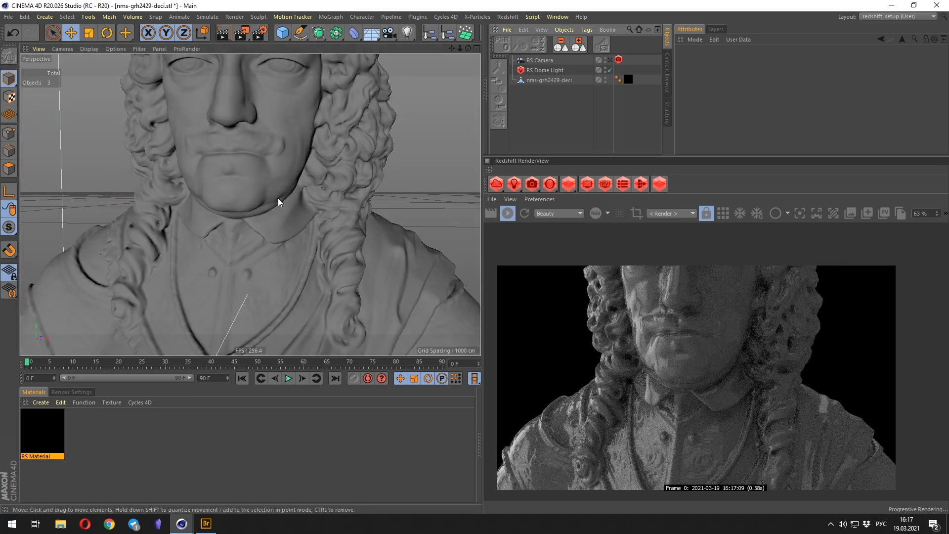
{"action": "mouse_move", "coordinate": [276, 201]}
{"action": "right_mouse_down", "text": "alt"}
{"action": "mouse_move", "coordinate": [218, 221]}
{"action": "mouse_move", "coordinate": [236, 214]}
{"action": "right_mouse_up", "text": "alt"}
Look through the RS Camera and reframe the bust larger, with the head fully in frame and the pedestal cropped.
{"action": "left_click", "coordinate": [610, 60]}
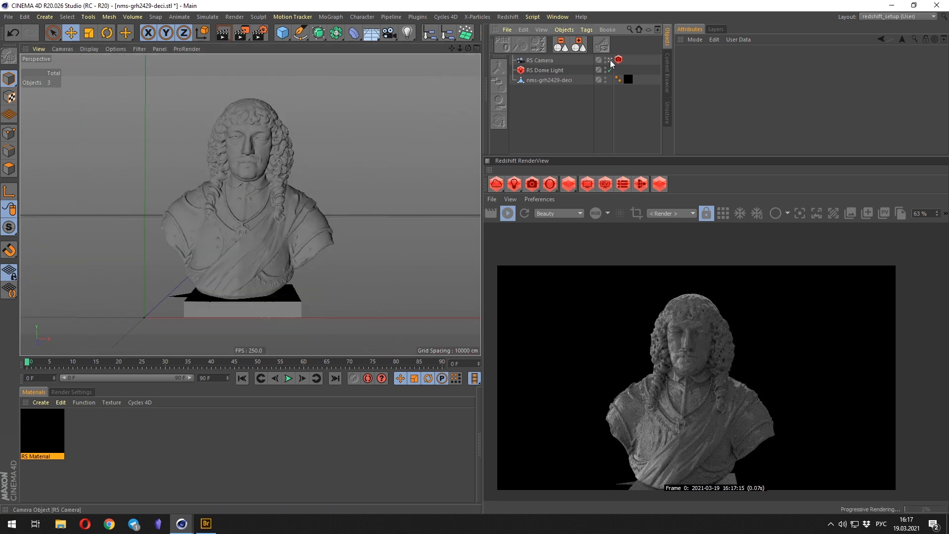
{"action": "left_click", "coordinate": [540, 62]}
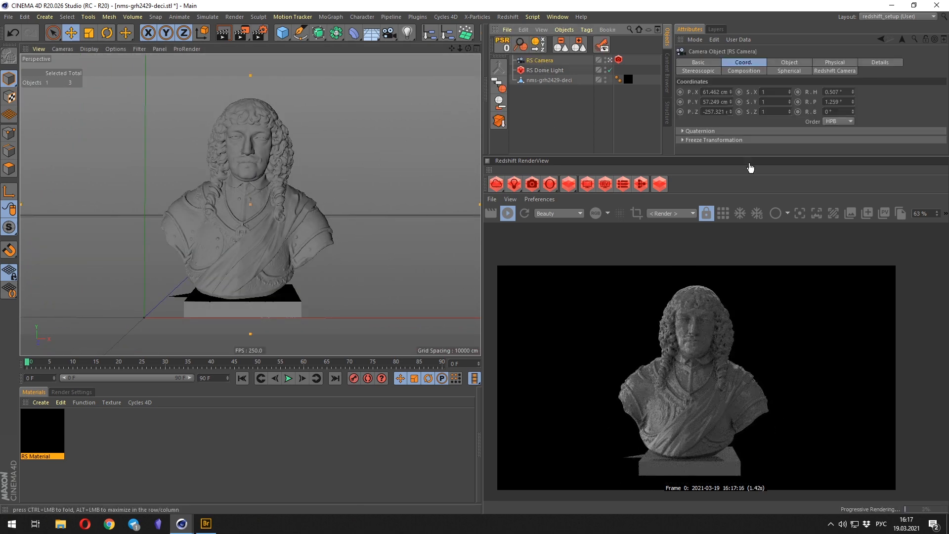
{"action": "left_click", "coordinate": [790, 63]}
{"action": "left_click", "coordinate": [795, 108]}
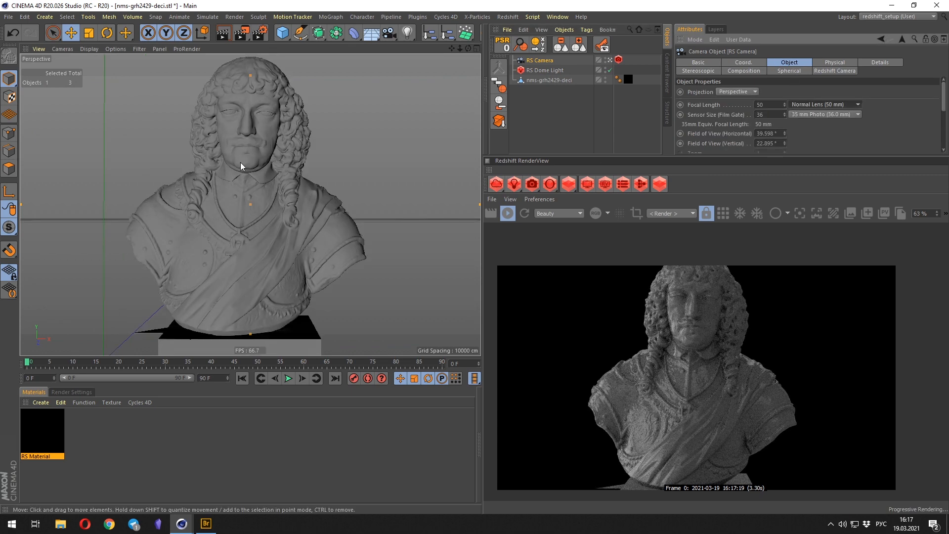
{"action": "middle_click_drag", "start_coordinate": [242, 164], "coordinate": [244, 196], "text": "alt"}
Set the Redshift RenderView to render through RS Camera and enlarge the RenderView area slightly.
{"action": "left_click", "coordinate": [705, 218]}
{"action": "left_click", "coordinate": [560, 142]}
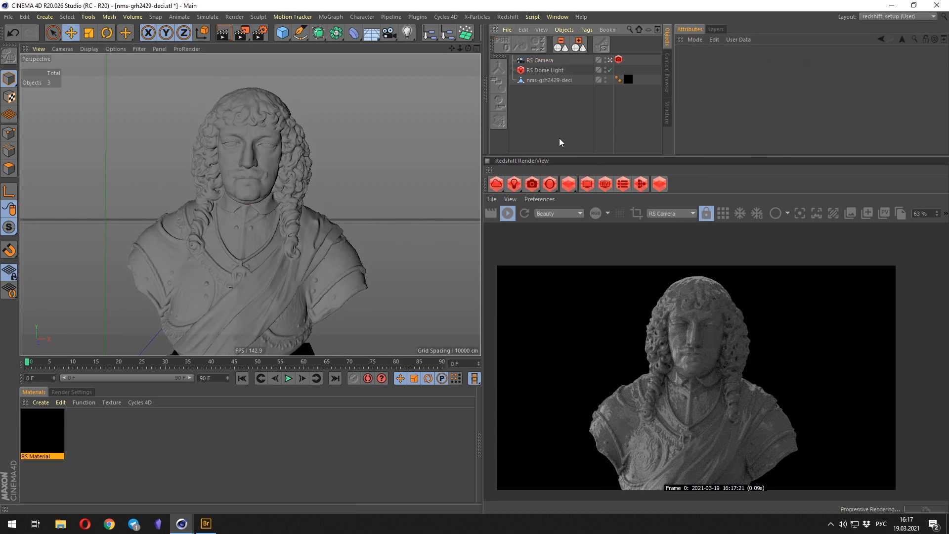
{"action": "left_click_drag", "start_coordinate": [662, 156], "coordinate": [661, 147]}
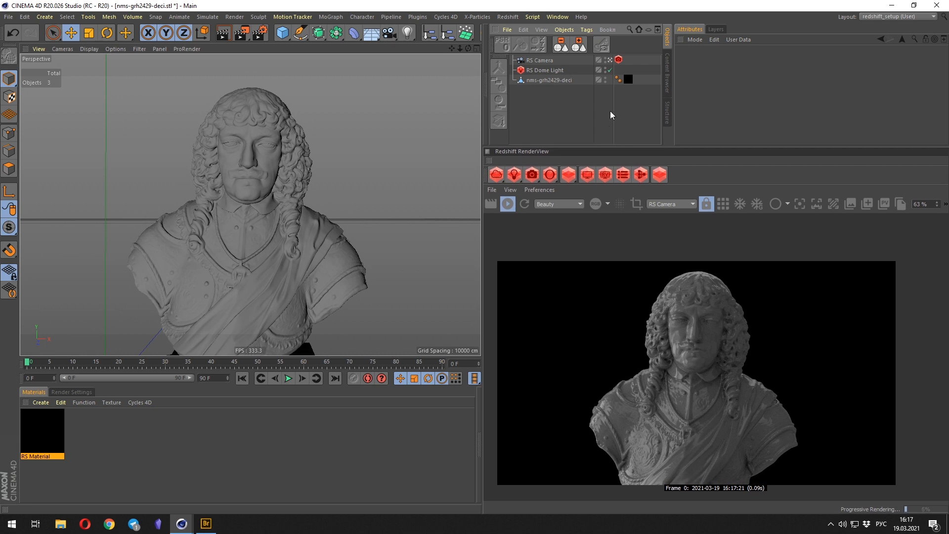
Leave the RS Camera view in the viewport, turn the view around the bust, and hide the RS Camera in the editor.
{"action": "left_click", "coordinate": [610, 60]}
{"action": "left_click_drag", "start_coordinate": [255, 208], "coordinate": [212, 216], "text": "alt"}
{"action": "left_click", "coordinate": [605, 59]}
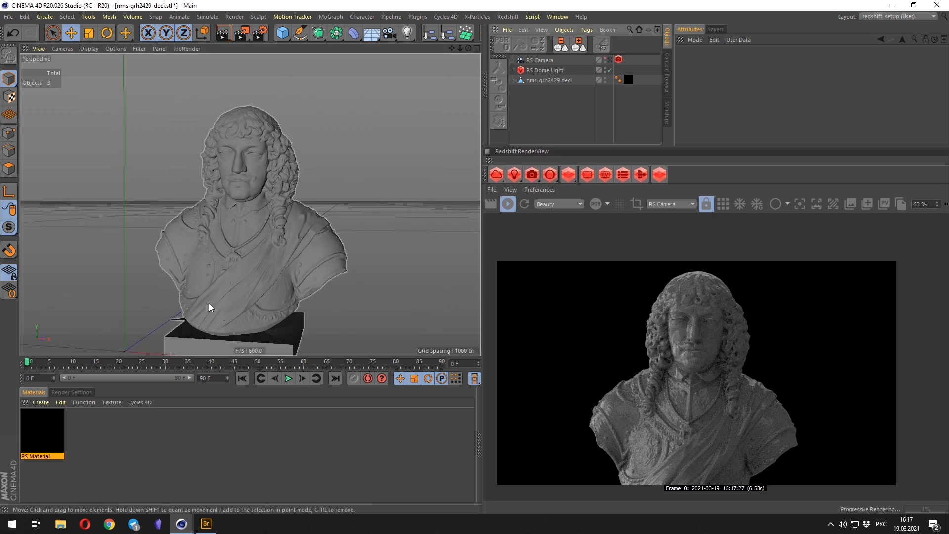
Open the RS Material's Redshift Shader Graph and enlarge its window to cover the viewport area.
{"action": "left_click", "coordinate": [42, 440]}
{"action": "double_click", "coordinate": [43, 440]}
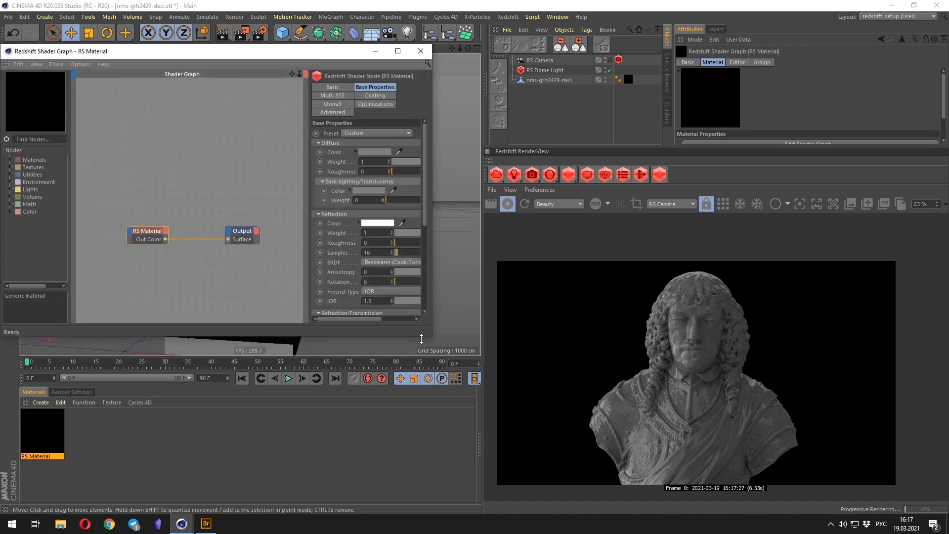
{"action": "left_click_drag", "start_coordinate": [432, 336], "coordinate": [482, 354]}
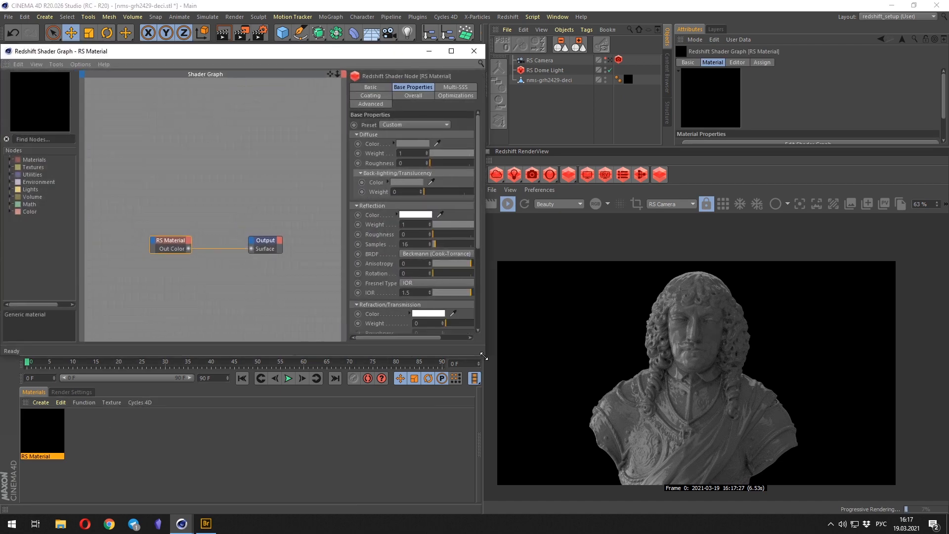
Arrange the RS Material and Output nodes side by side in the shader graph and reposition the graph window.
{"action": "left_click", "coordinate": [165, 251]}
{"action": "left_click_drag", "start_coordinate": [165, 251], "coordinate": [153, 238]}
{"action": "left_click_drag", "start_coordinate": [264, 240], "coordinate": [246, 210]}
{"action": "left_click", "coordinate": [155, 260]}
{"action": "left_click", "coordinate": [261, 212]}
{"action": "left_click_drag", "start_coordinate": [159, 229], "coordinate": [156, 209]}
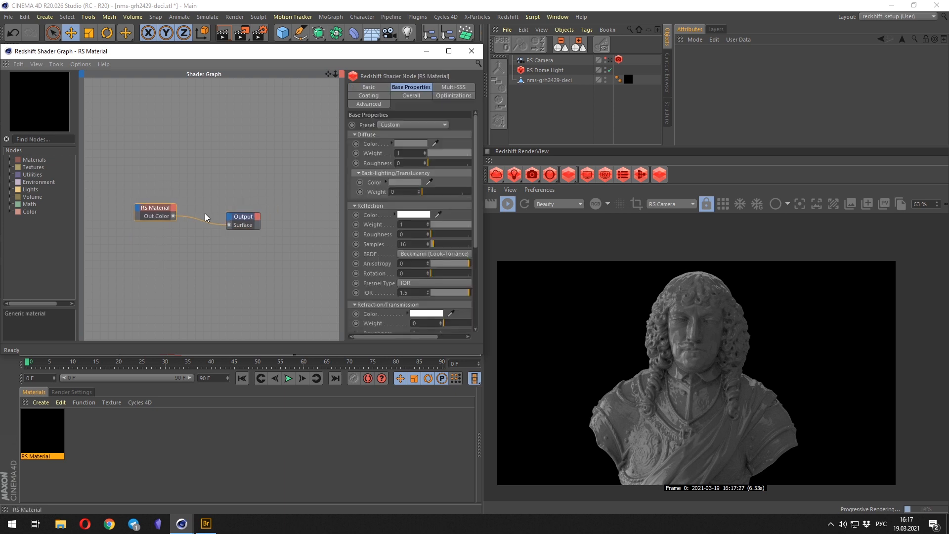
{"action": "left_click", "coordinate": [243, 211]}
{"action": "left_click", "coordinate": [152, 209]}
{"action": "left_click_drag", "start_coordinate": [331, 65], "coordinate": [334, 63]}
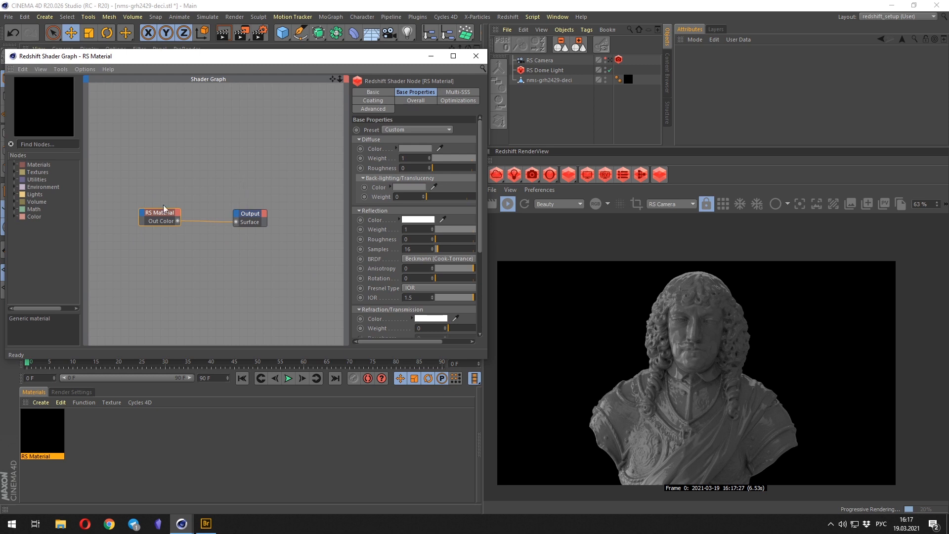
{"action": "left_click_drag", "start_coordinate": [164, 208], "coordinate": [169, 212]}
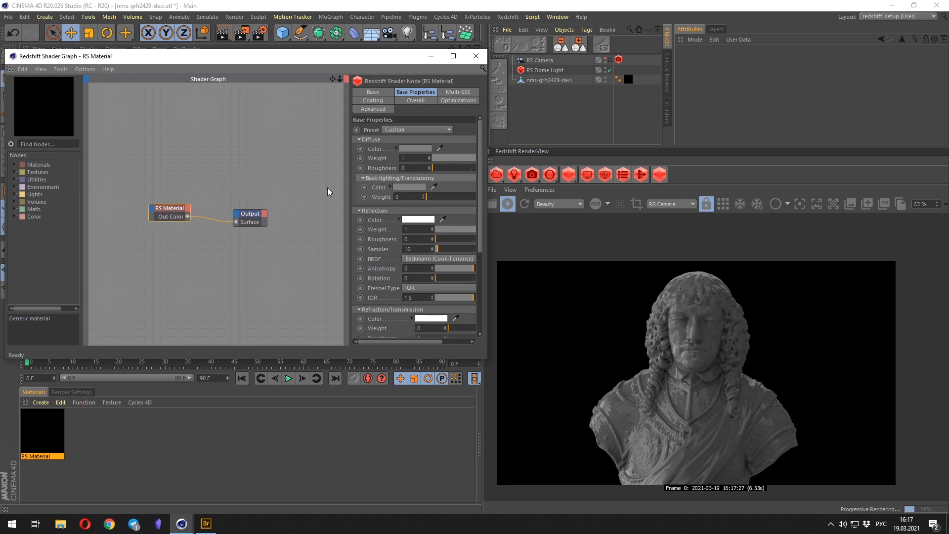
{"action": "left_click", "coordinate": [303, 175]}
Launch PureRef and move its empty board to the far right edge of the screen.
{"action": "key", "text": "super"}
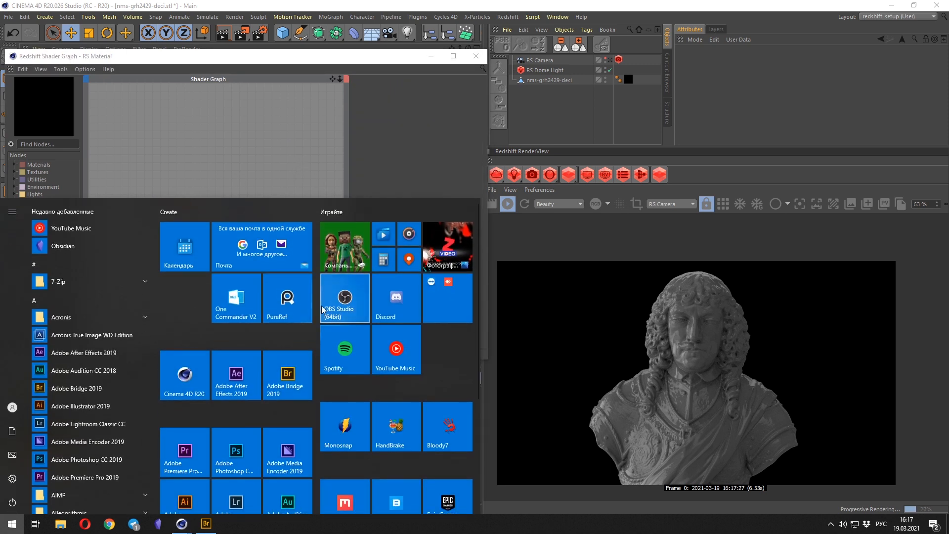
{"action": "left_click", "coordinate": [297, 304]}
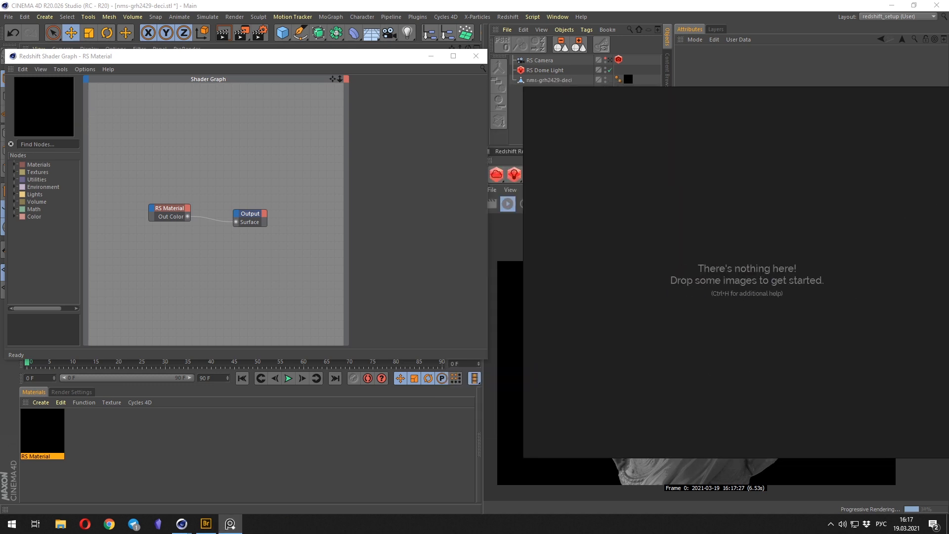
{"action": "left_click_drag", "start_coordinate": [743, 249], "coordinate": [426, 268]}
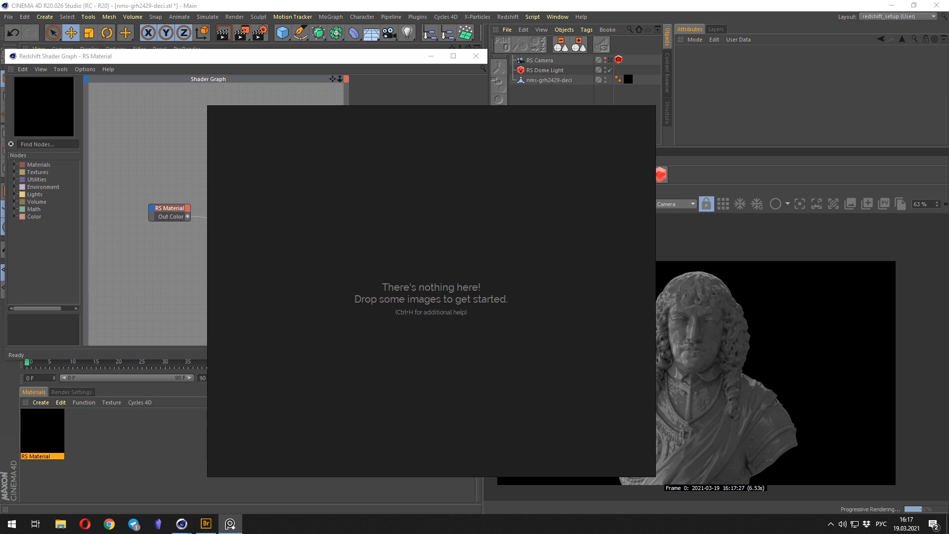
{"action": "right_click_drag", "start_coordinate": [405, 187], "coordinate": [947, 256]}
Switch to Pinterest in the browser and search for "cooper texture".
{"action": "left_click", "coordinate": [148, 69]}
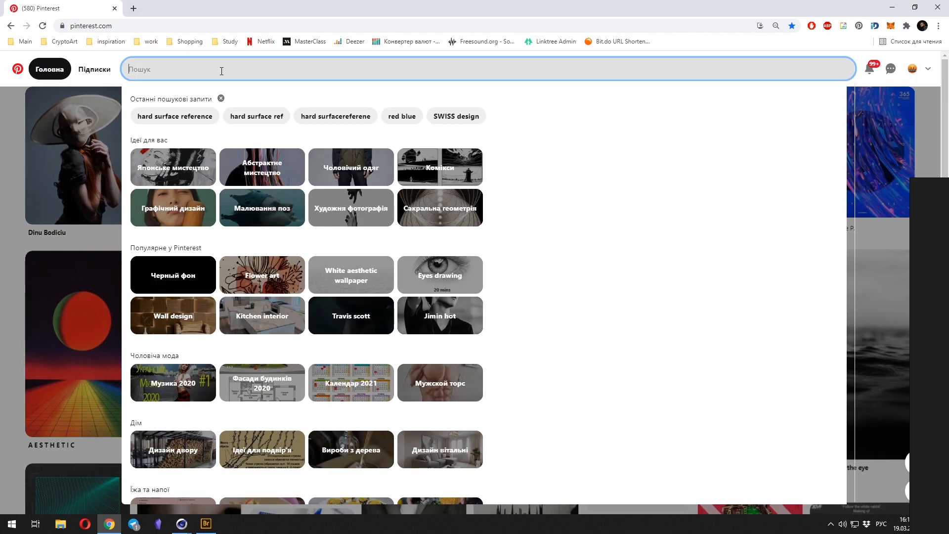
{"action": "type", "text": "сщ"}
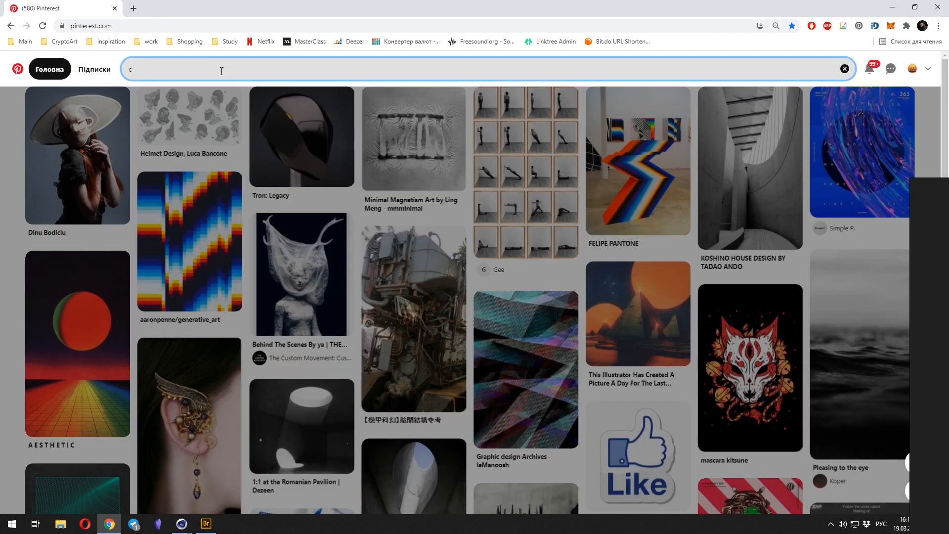
{"action": "key", "text": "alt+shift"}
{"action": "type", "text": "ooper"}
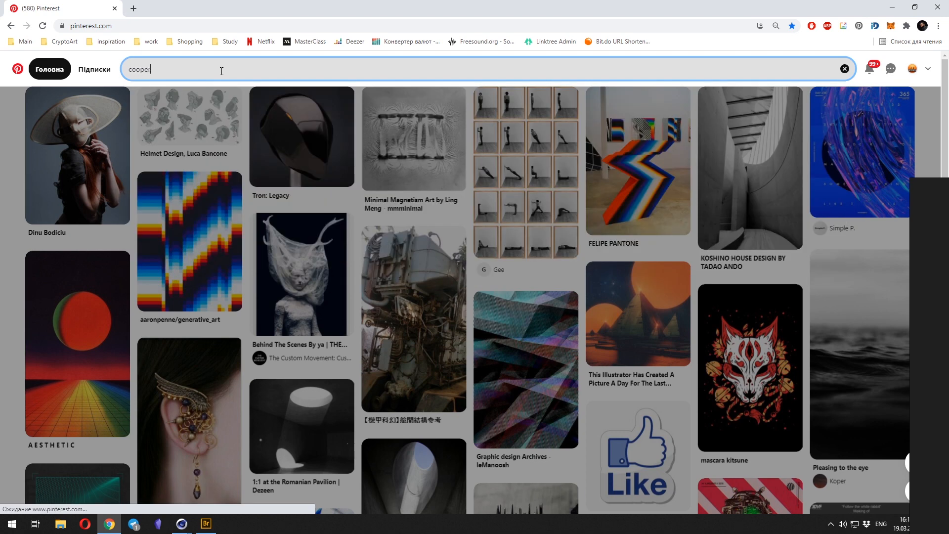
{"action": "type", "text": " texture"}
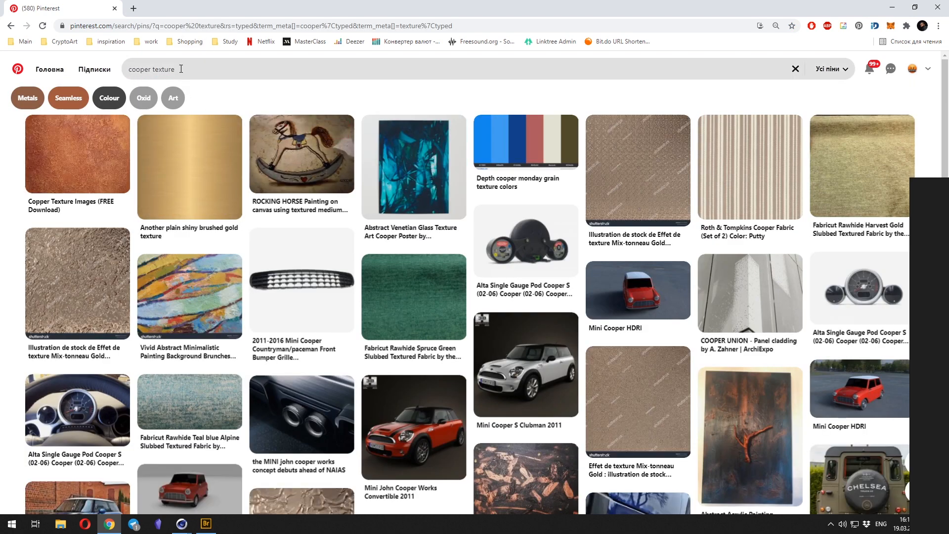
Change the Pinterest search to "cooper statue".
{"action": "double_click", "coordinate": [156, 69]}
{"action": "key", "text": "BackSpace"}
{"action": "type", "text": "stat"}
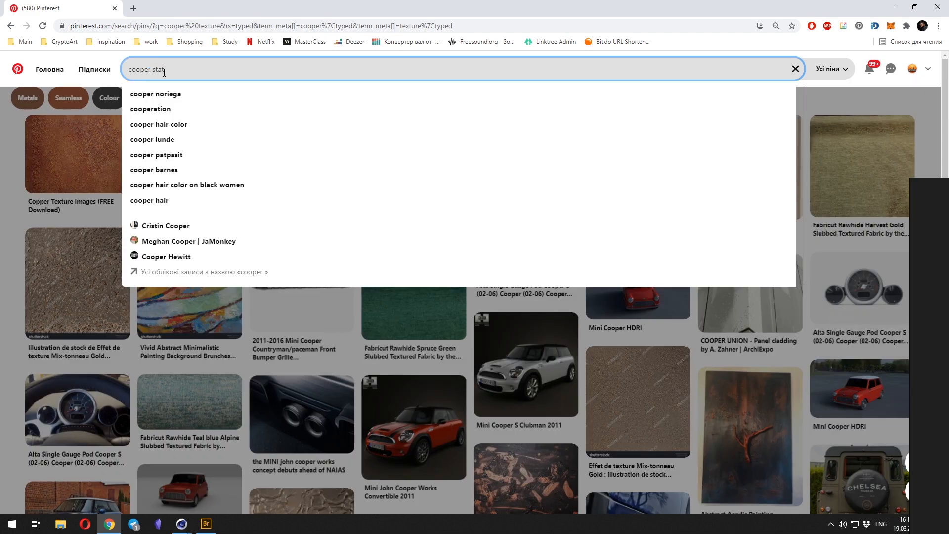
{"action": "type", "text": "ue"}
{"action": "key", "text": "Return"}
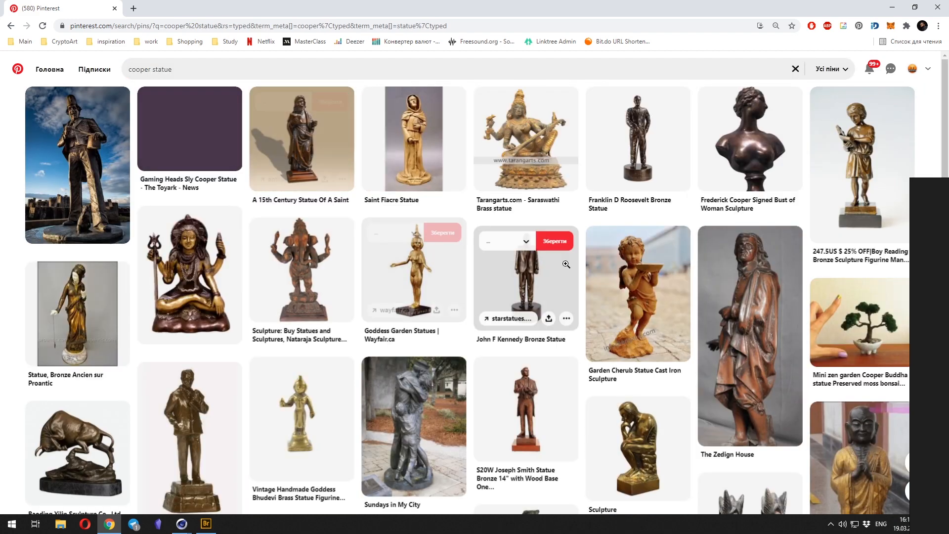
Open the Zedign House, carved marble and Vishnu bronze statue pins from the search results in separate browser tabs.
{"action": "middle_click", "coordinate": [747, 313]}
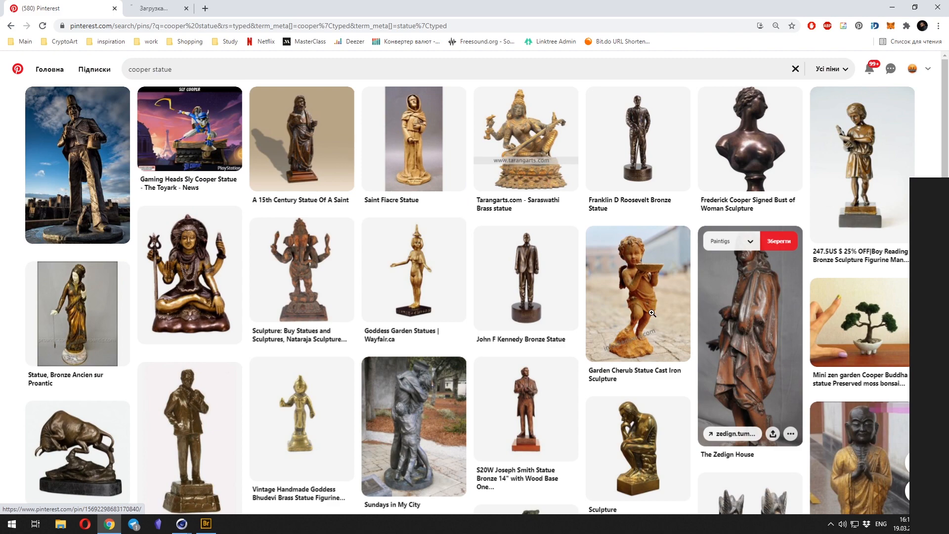
{"action": "scroll", "coordinate": [300, 247], "scroll_direction": "down", "scroll_amount": 6}
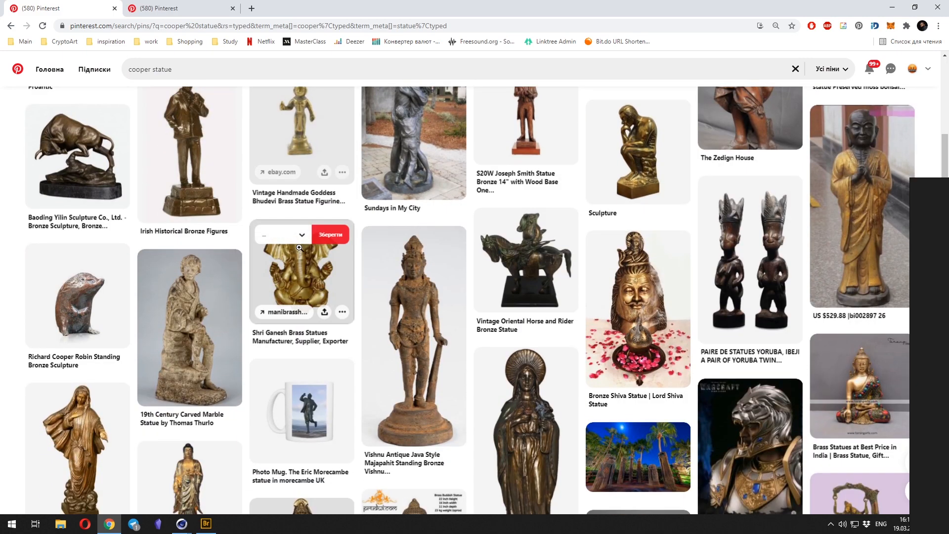
{"action": "middle_click", "coordinate": [173, 307]}
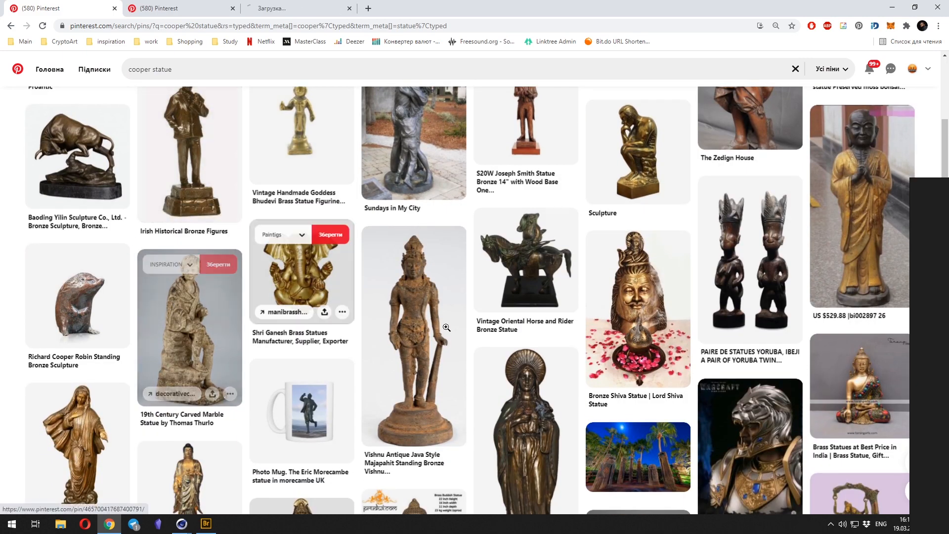
{"action": "scroll", "coordinate": [420, 297], "scroll_direction": "down", "scroll_amount": 1}
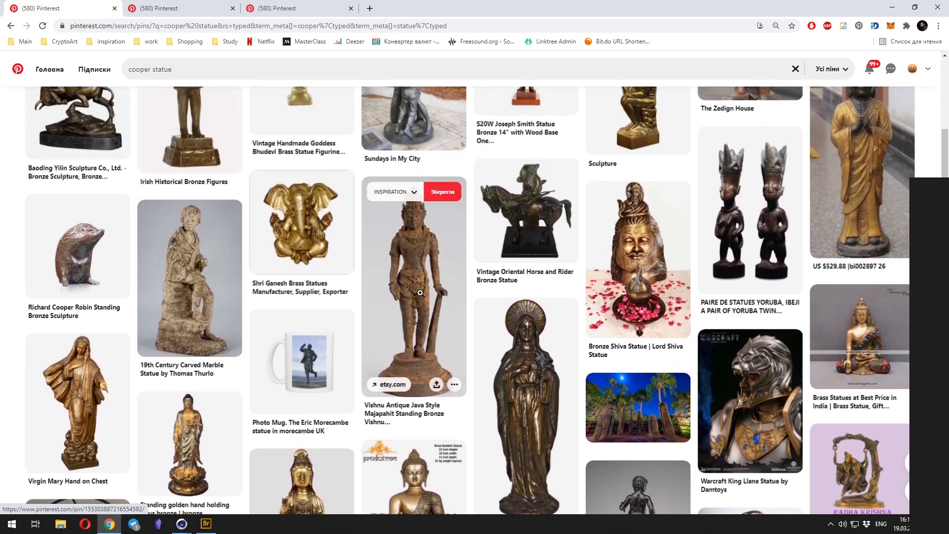
{"action": "middle_click", "coordinate": [420, 292]}
{"action": "scroll", "coordinate": [322, 243], "scroll_direction": "down", "scroll_amount": 10}
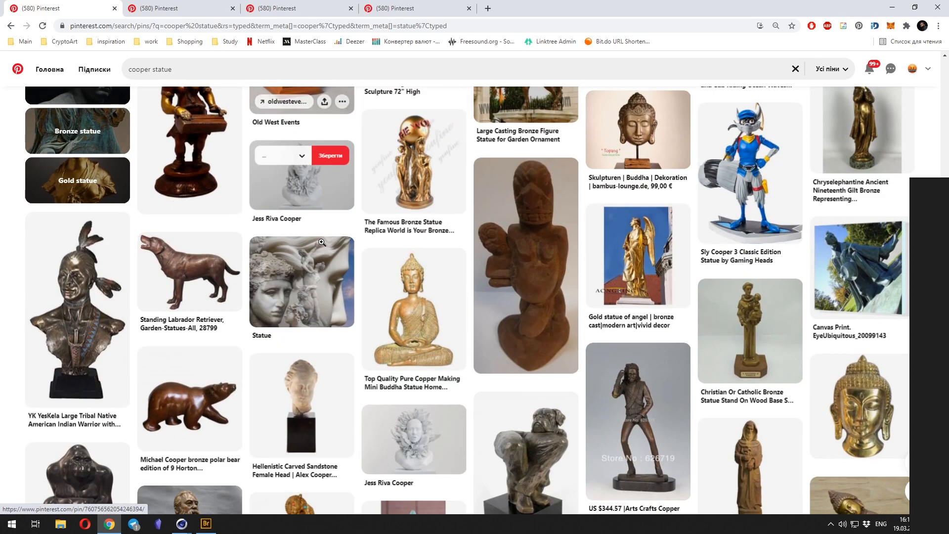
{"action": "scroll", "coordinate": [321, 247], "scroll_direction": "down", "scroll_amount": 2}
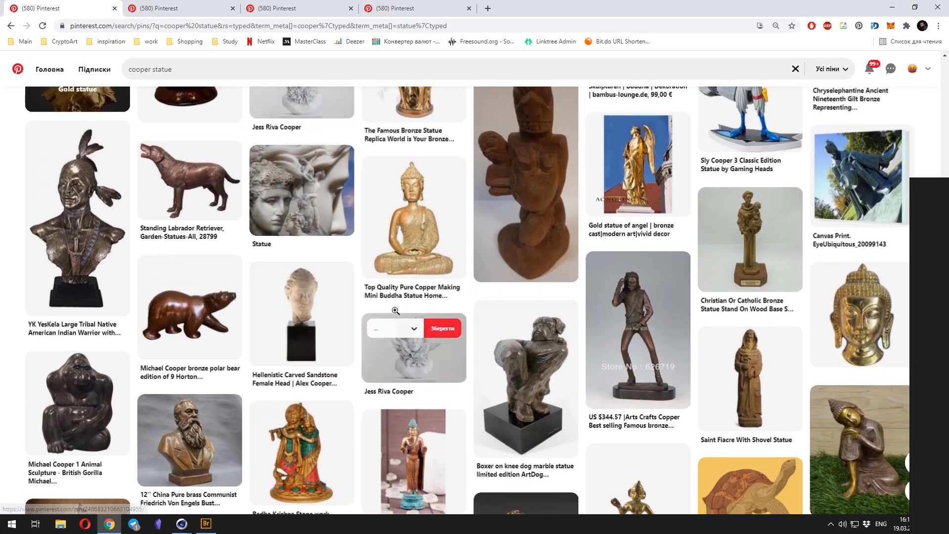
{"action": "scroll", "coordinate": [395, 310], "scroll_direction": "up", "scroll_amount": 1}
Move the PureRef board beside the Zedign House statue pin and add the statue image to it.
{"action": "key", "text": "ctrl+Tab"}
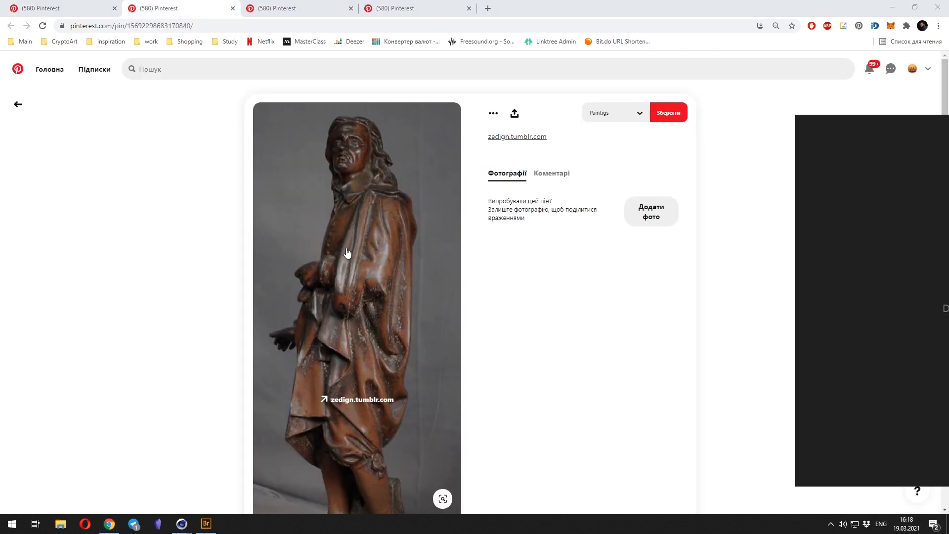
{"action": "right_click_drag", "start_coordinate": [851, 253], "coordinate": [648, 229]}
{"action": "left_click_drag", "start_coordinate": [400, 266], "coordinate": [719, 269]}
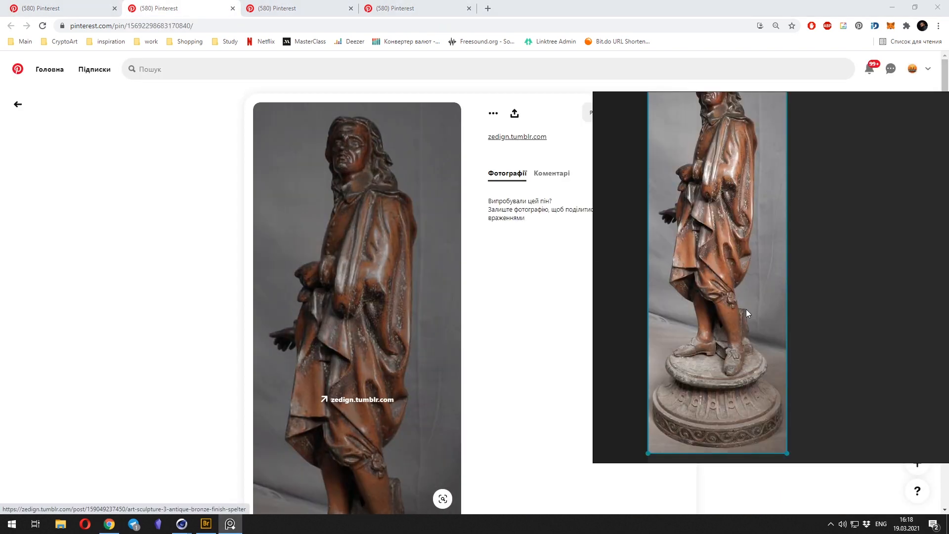
Examine the copper-brown statue's head, robe folds and base up close on the reference board.
{"action": "scroll", "coordinate": [720, 216], "scroll_direction": "up", "scroll_amount": 6}
{"action": "scroll", "coordinate": [722, 215], "scroll_direction": "down", "scroll_amount": 2}
{"action": "left_click", "coordinate": [897, 283]}
{"action": "scroll", "coordinate": [691, 241], "scroll_direction": "down", "scroll_amount": 3}
{"action": "middle_click_drag", "start_coordinate": [712, 350], "coordinate": [711, 321]}
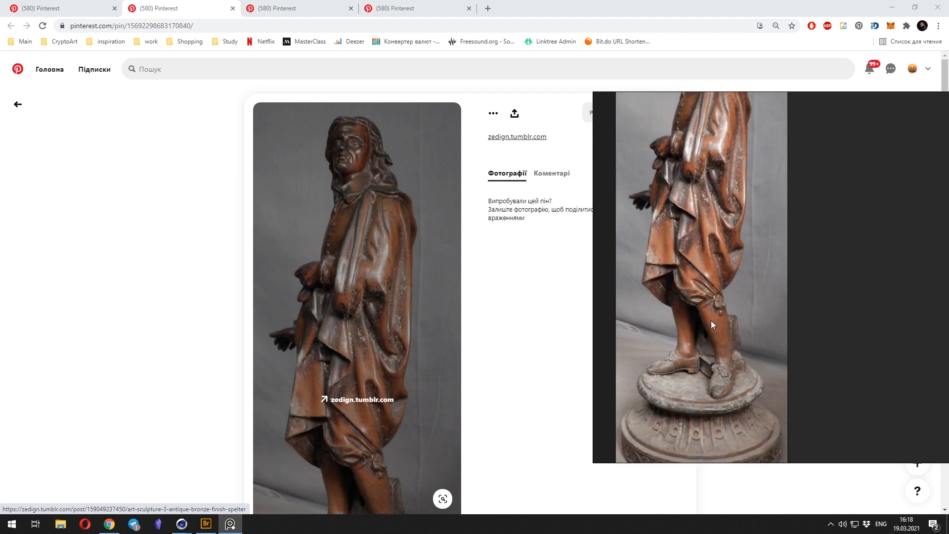
{"action": "scroll", "coordinate": [711, 211], "scroll_direction": "up", "scroll_amount": 3}
{"action": "scroll", "coordinate": [719, 227], "scroll_direction": "down", "scroll_amount": 3}
{"action": "scroll", "coordinate": [721, 201], "scroll_direction": "up", "scroll_amount": 2}
{"action": "middle_click_drag", "start_coordinate": [722, 201], "coordinate": [706, 224]}
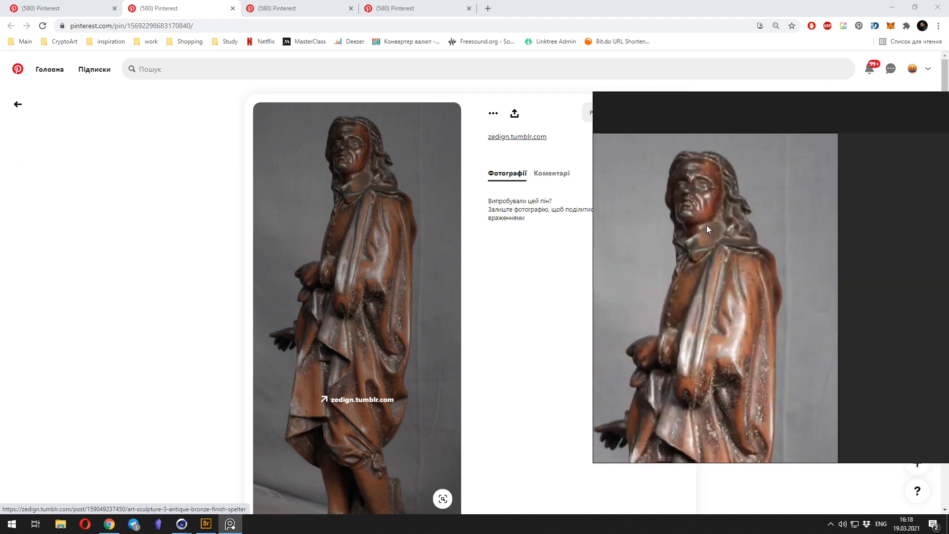
Move the reference board aside and browse the similar statue pins below the Zedign House image.
{"action": "right_click_drag", "start_coordinate": [707, 225], "coordinate": [822, 146]}
{"action": "scroll", "coordinate": [392, 239], "scroll_direction": "down", "scroll_amount": 10}
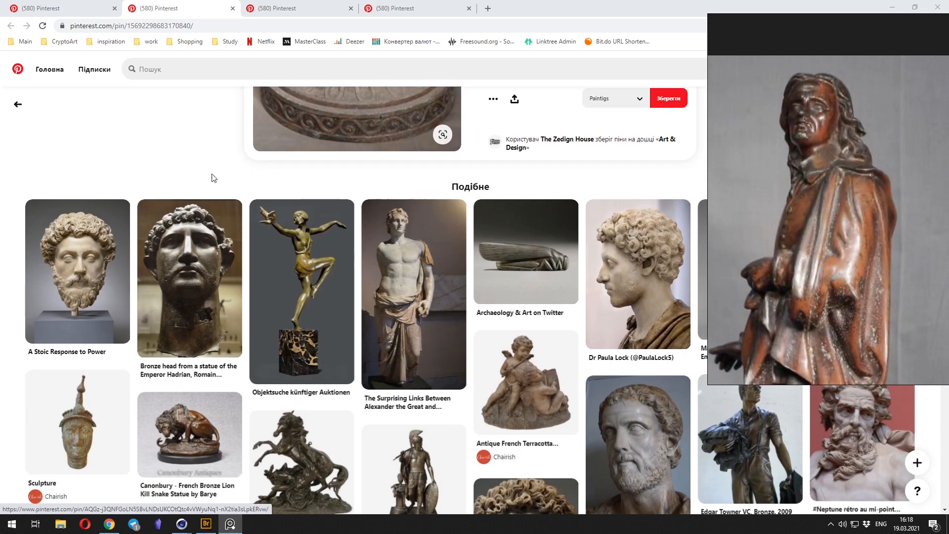
{"action": "right_click_drag", "start_coordinate": [842, 203], "coordinate": [909, 239]}
{"action": "scroll", "coordinate": [387, 187], "scroll_direction": "down", "scroll_amount": 3}
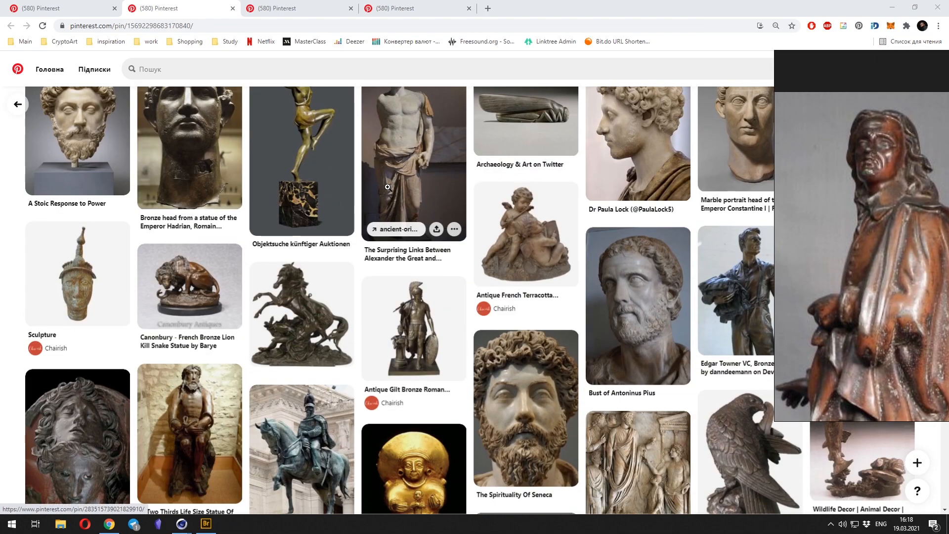
{"action": "scroll", "coordinate": [388, 187], "scroll_direction": "down", "scroll_amount": 5}
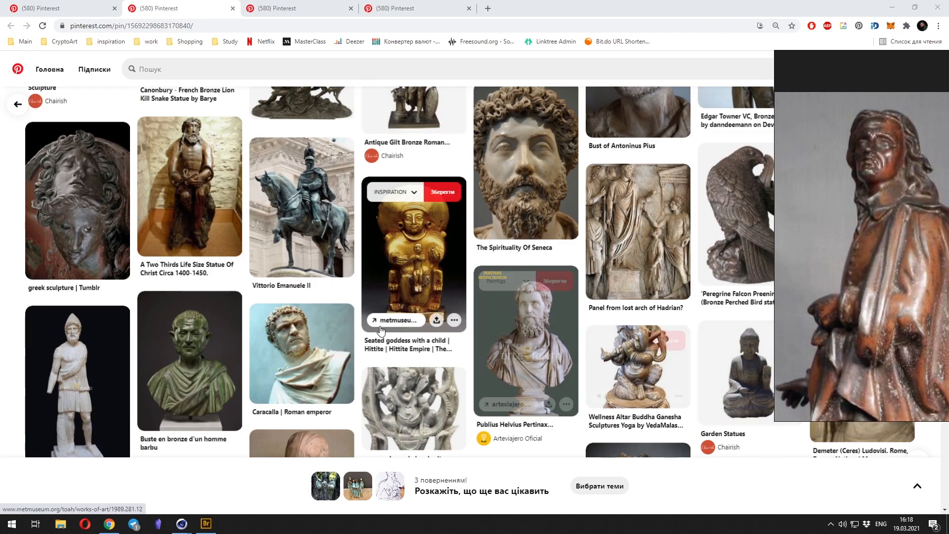
{"action": "scroll", "coordinate": [381, 331], "scroll_direction": "up", "scroll_amount": 2}
Review the carved marble statue pin and its similar images, and close its browser tab.
{"action": "key", "text": "ctrl+Tab"}
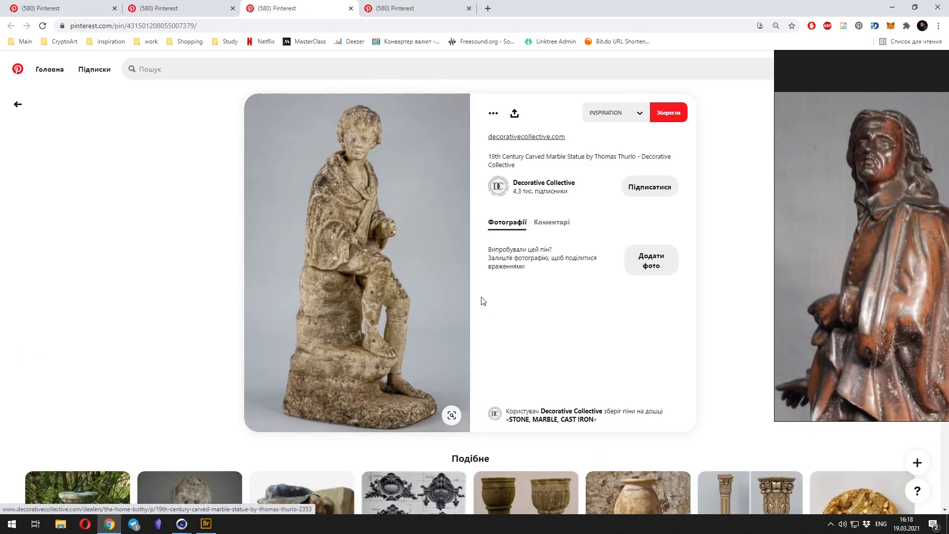
{"action": "scroll", "coordinate": [366, 296], "scroll_direction": "down", "scroll_amount": 5}
{"action": "scroll", "coordinate": [375, 334], "scroll_direction": "up", "scroll_amount": 4}
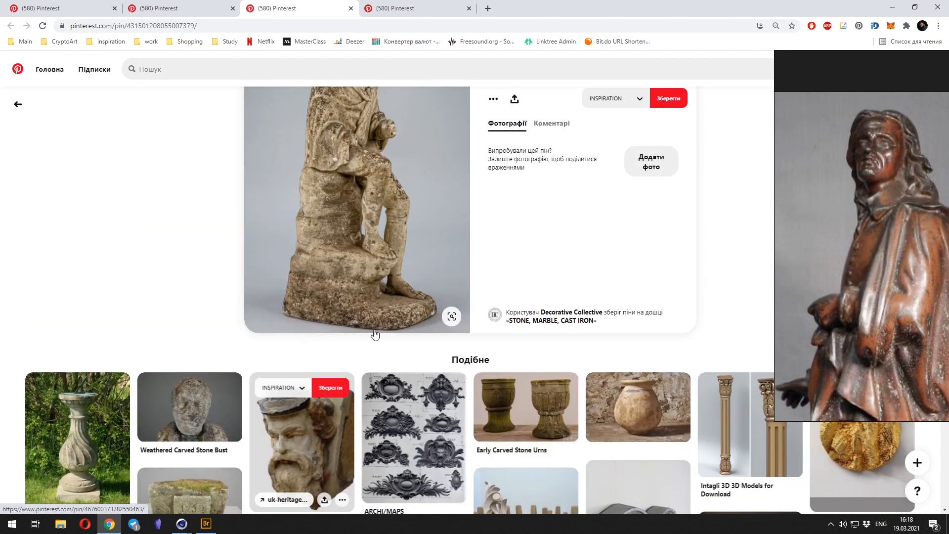
{"action": "scroll", "coordinate": [375, 334], "scroll_direction": "up", "scroll_amount": 2}
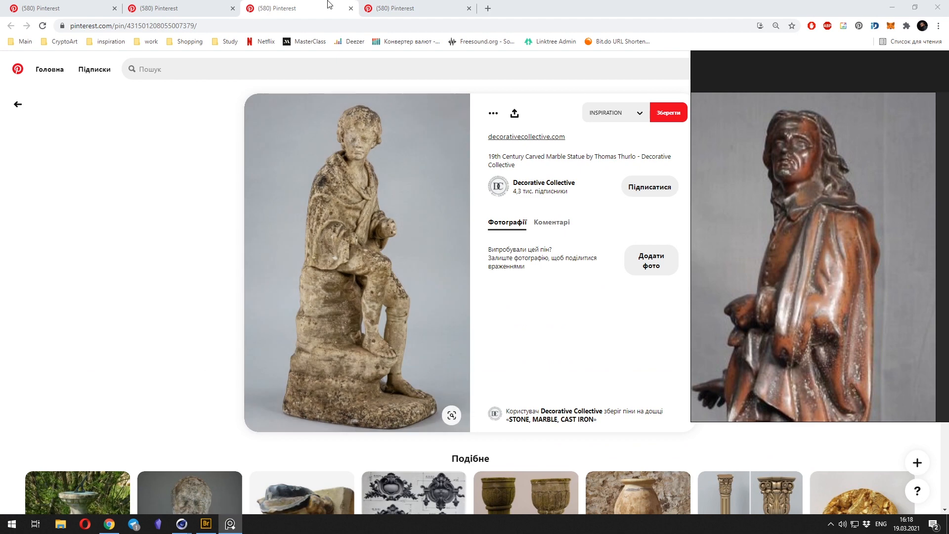
{"action": "left_click", "coordinate": [351, 8]}
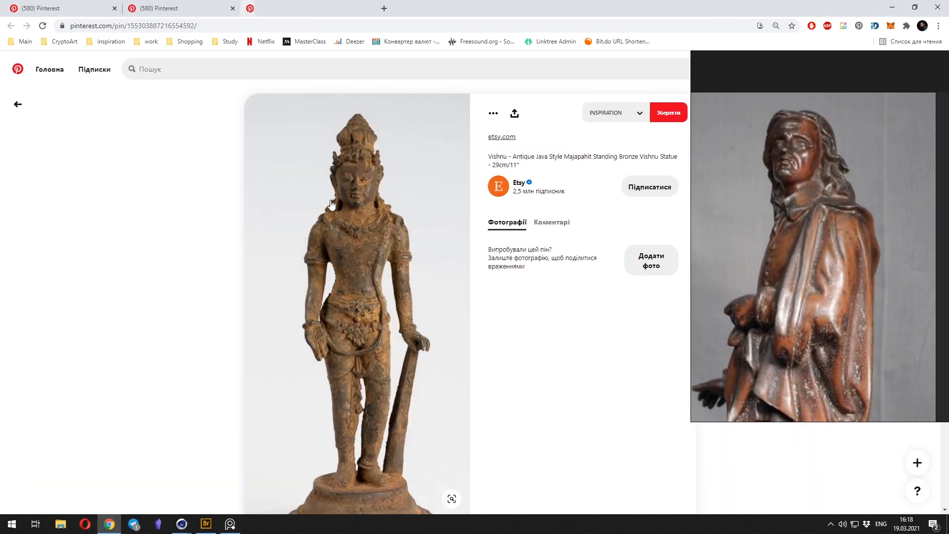
Add the Vishnu bronze statue image from its pin to the PureRef board.
{"action": "scroll", "coordinate": [360, 313], "scroll_direction": "down", "scroll_amount": 3}
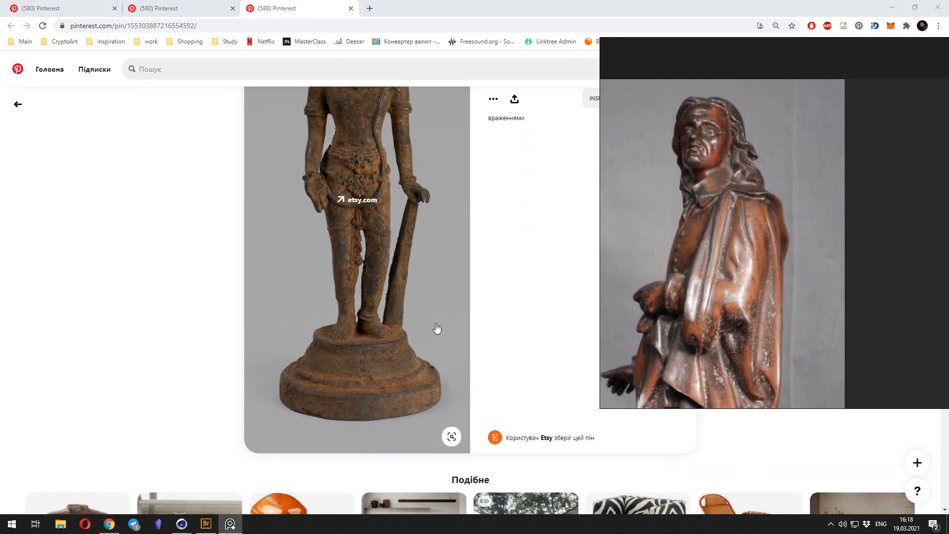
{"action": "scroll", "coordinate": [437, 328], "scroll_direction": "up", "scroll_amount": 2}
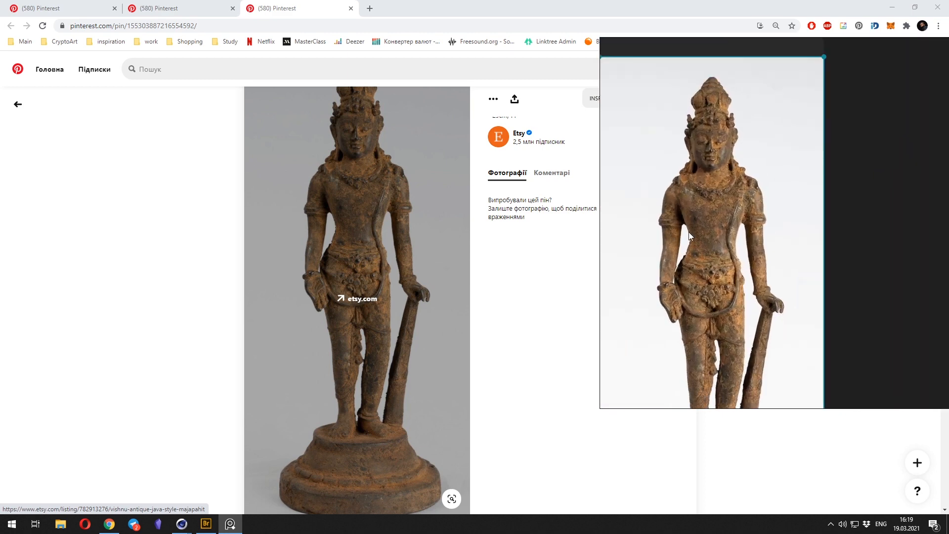
{"action": "right_click", "coordinate": [770, 231]}
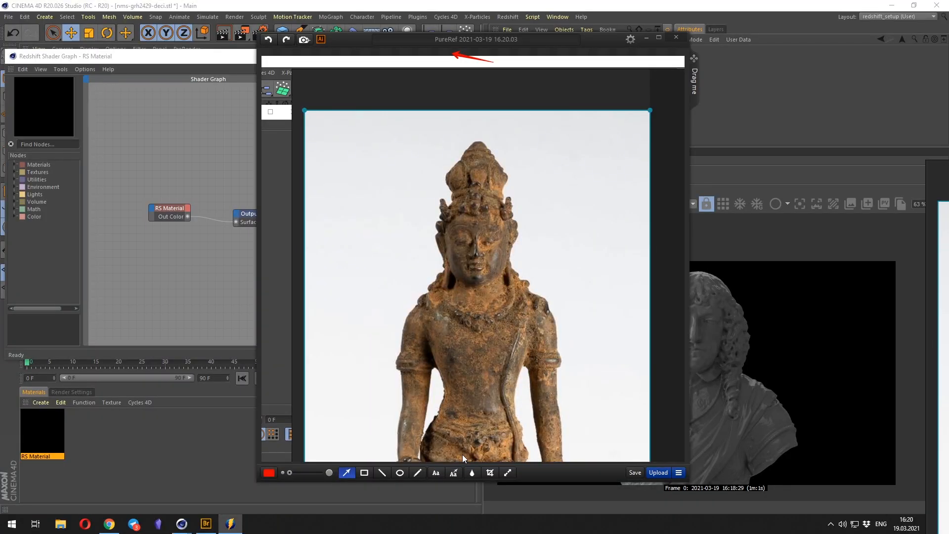
Circle the statue's nose and cheek in red with the freehand pen on the captured Vishnu reference.
{"action": "left_click", "coordinate": [417, 472]}
{"action": "left_click_drag", "start_coordinate": [589, 39], "coordinate": [508, 39]}
{"action": "scroll", "coordinate": [417, 252], "scroll_direction": "up", "scroll_amount": 5}
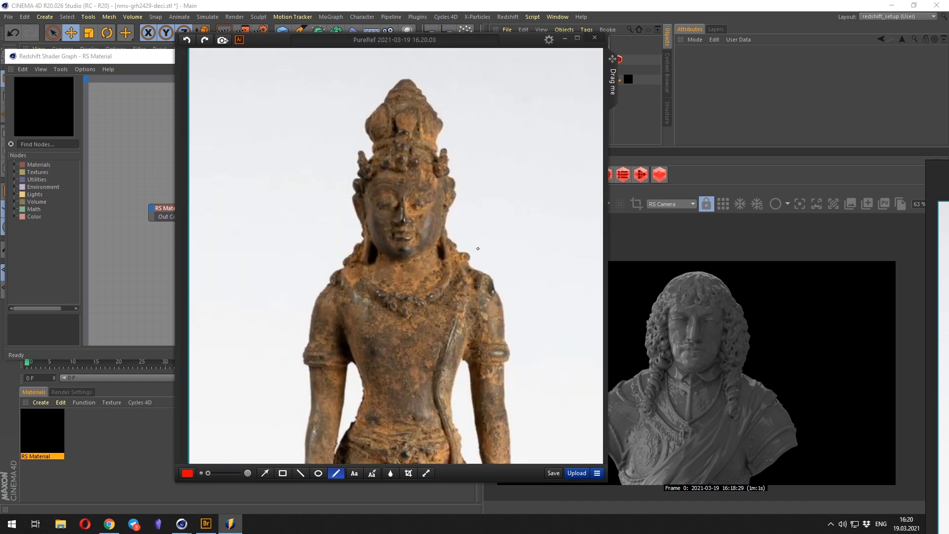
{"action": "left_click_drag", "start_coordinate": [511, 42], "coordinate": [489, 48]}
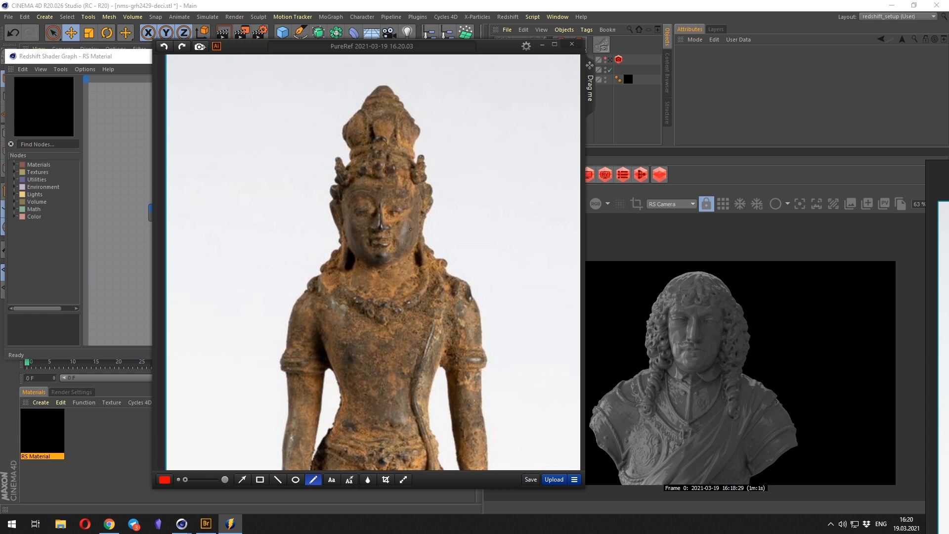
{"action": "left_click_drag", "start_coordinate": [418, 238], "coordinate": [391, 225]}
{"action": "scroll", "coordinate": [376, 223], "scroll_direction": "up", "scroll_amount": 6}
{"action": "scroll", "coordinate": [376, 223], "scroll_direction": "down", "scroll_amount": 4}
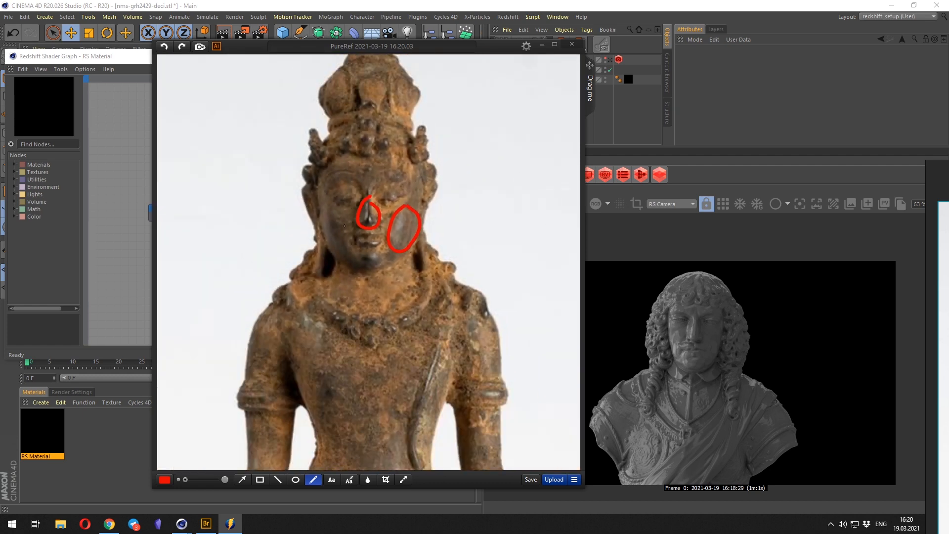
Draw a red legend line numbered 1 on the blank background beside the statue's head.
{"action": "scroll", "coordinate": [370, 227], "scroll_direction": "down", "scroll_amount": 1}
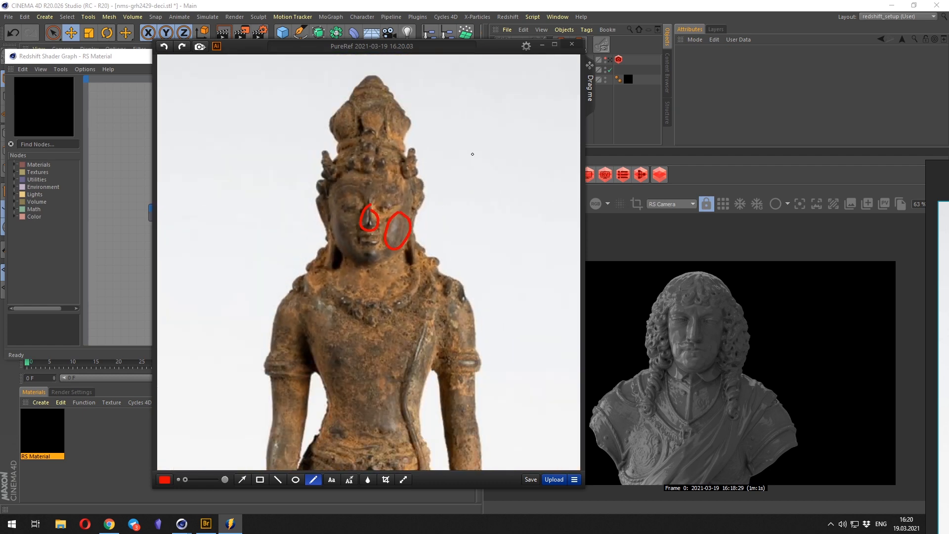
{"action": "left_click_drag", "start_coordinate": [472, 154], "coordinate": [528, 154]}
{"action": "left_click_drag", "start_coordinate": [455, 154], "coordinate": [465, 152]}
{"action": "left_click_drag", "start_coordinate": [468, 163], "coordinate": [470, 160]}
{"action": "scroll", "coordinate": [379, 286], "scroll_direction": "up", "scroll_amount": 2}
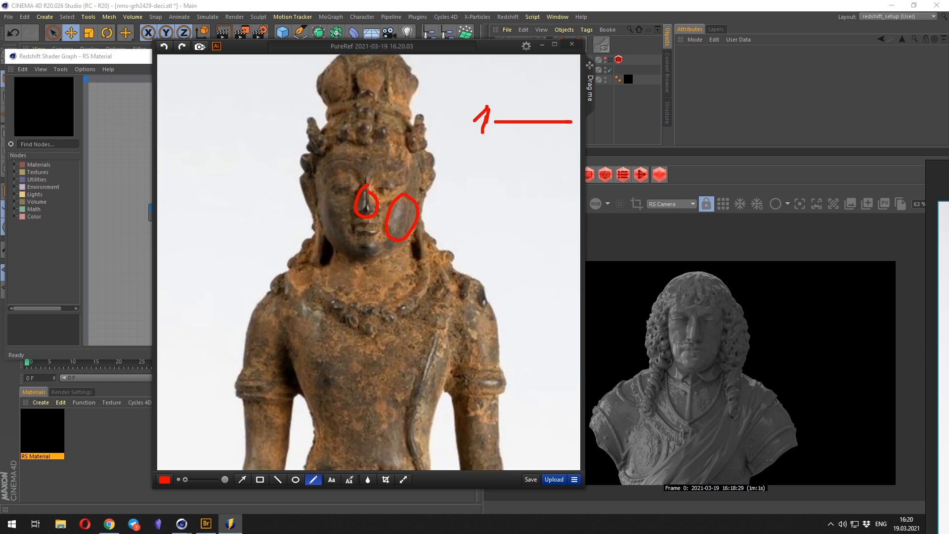
Outline the statue's shoulders and chest in green and add a green legend line numbered 2.
{"action": "left_click", "coordinate": [164, 478]}
{"action": "left_click", "coordinate": [188, 459]}
{"action": "mouse_move", "coordinate": [450, 290]}
{"action": "left_mouse_down"}
{"action": "mouse_move", "coordinate": [426, 338]}
{"action": "mouse_move", "coordinate": [438, 390]}
{"action": "mouse_move", "coordinate": [503, 356]}
{"action": "mouse_move", "coordinate": [460, 298]}
{"action": "left_mouse_up"}
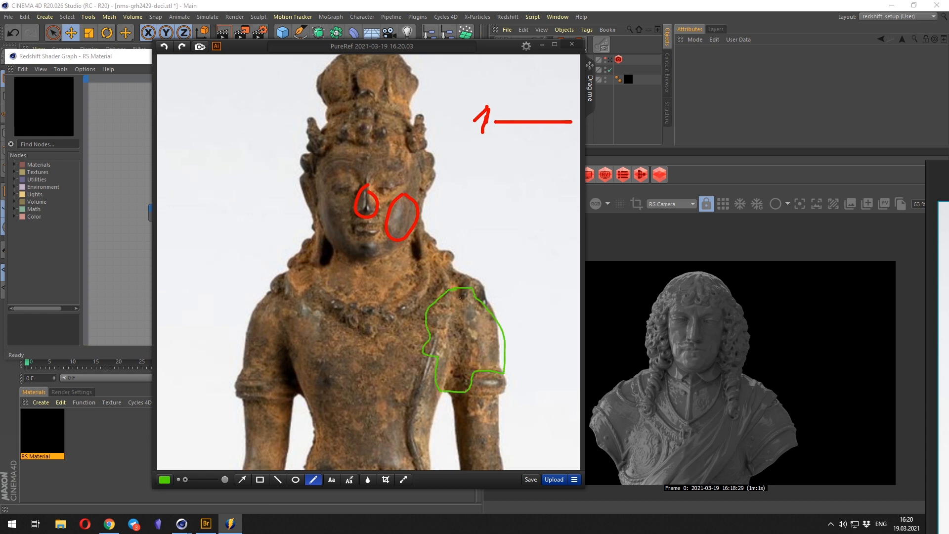
{"action": "mouse_move", "coordinate": [281, 271]}
{"action": "left_mouse_down"}
{"action": "mouse_move", "coordinate": [328, 229]}
{"action": "mouse_move", "coordinate": [348, 252]}
{"action": "mouse_move", "coordinate": [432, 247]}
{"action": "mouse_move", "coordinate": [438, 326]}
{"action": "mouse_move", "coordinate": [317, 378]}
{"action": "mouse_move", "coordinate": [250, 303]}
{"action": "mouse_move", "coordinate": [281, 269]}
{"action": "left_mouse_up"}
{"action": "mouse_move", "coordinate": [498, 149]}
{"action": "left_mouse_down"}
{"action": "mouse_move", "coordinate": [485, 150]}
{"action": "mouse_move", "coordinate": [554, 151]}
{"action": "left_mouse_up"}
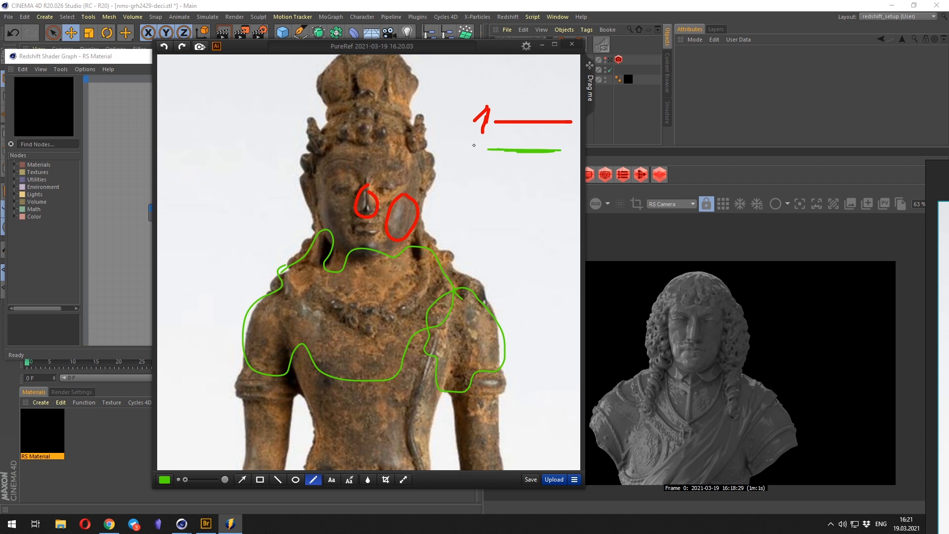
{"action": "left_click_drag", "start_coordinate": [470, 151], "coordinate": [470, 173]}
Switch the pen to blue and outline the statue's headdress and the area below its neck.
{"action": "left_click", "coordinate": [164, 480]}
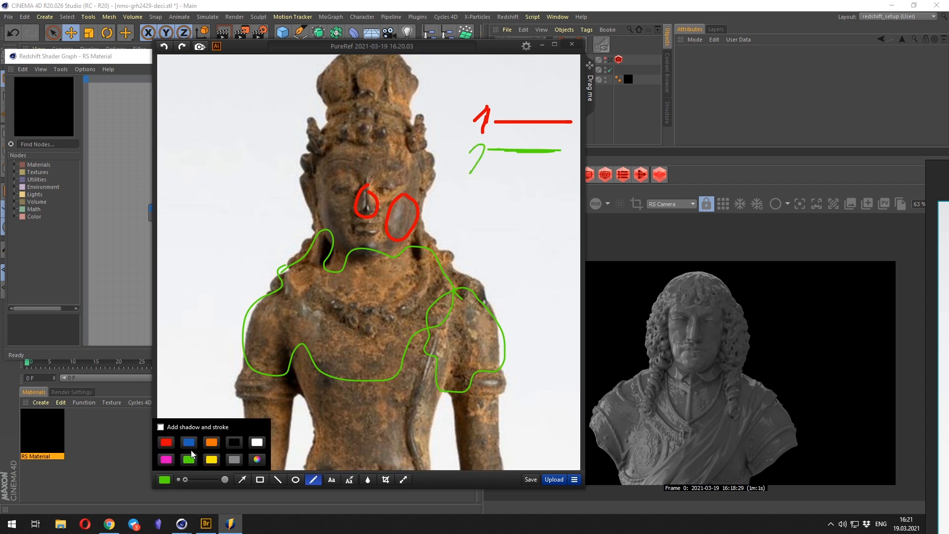
{"action": "left_click", "coordinate": [188, 442]}
{"action": "left_click_drag", "start_coordinate": [186, 479], "coordinate": [186, 480]}
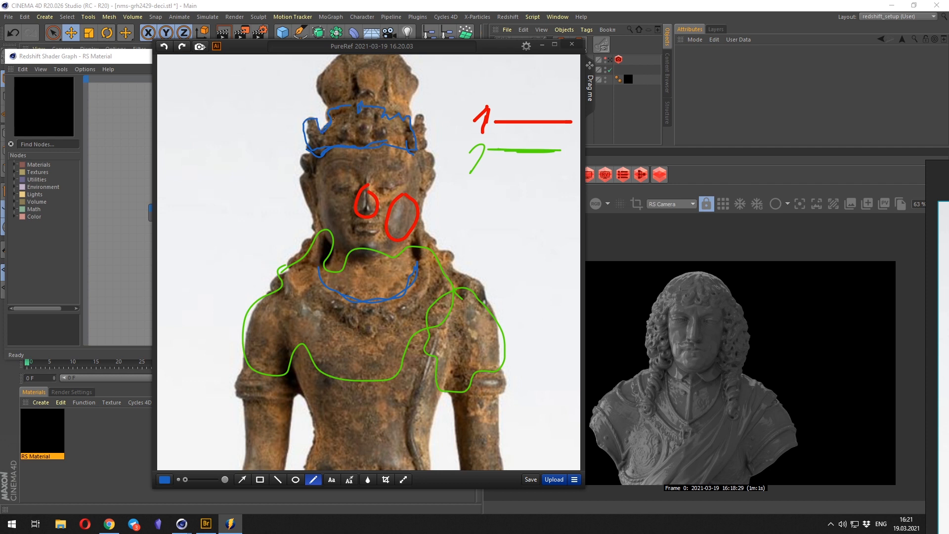
{"action": "left_click_drag", "start_coordinate": [411, 129], "coordinate": [416, 151]}
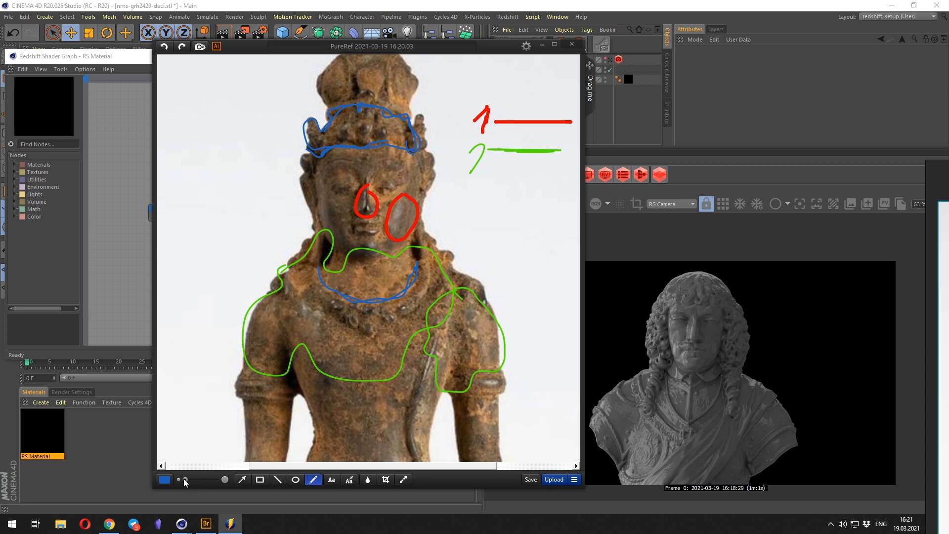
Add a thicker blue legend line numbered 3 and circle the whole three-line legend in blue.
{"action": "left_click_drag", "start_coordinate": [185, 479], "coordinate": [193, 479]}
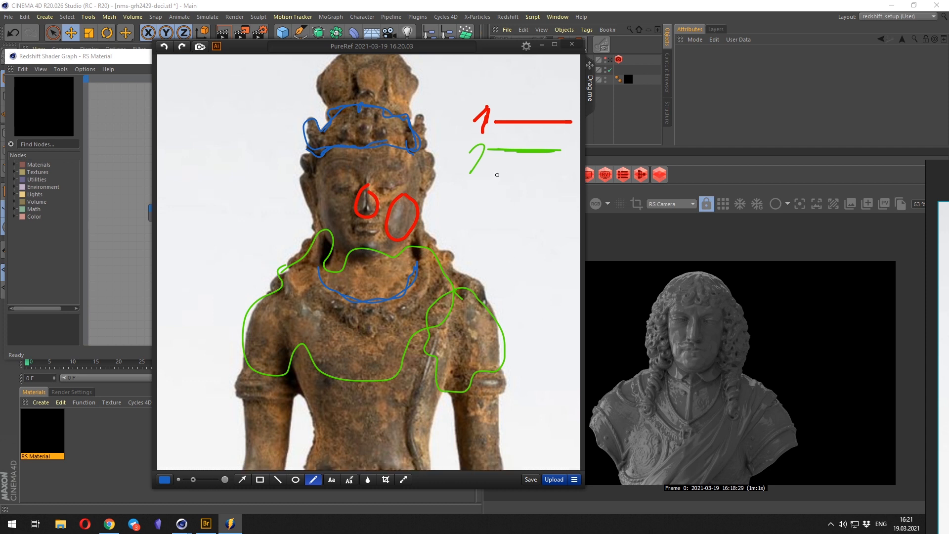
{"action": "mouse_move", "coordinate": [497, 174]}
{"action": "left_mouse_down"}
{"action": "mouse_move", "coordinate": [554, 175]}
{"action": "mouse_move", "coordinate": [524, 173]}
{"action": "left_mouse_up"}
{"action": "scroll", "coordinate": [482, 291], "scroll_direction": "down", "scroll_amount": 2}
{"action": "scroll", "coordinate": [489, 256], "scroll_direction": "up", "scroll_amount": 3}
{"action": "scroll", "coordinate": [494, 242], "scroll_direction": "down", "scroll_amount": 3}
{"action": "scroll", "coordinate": [504, 228], "scroll_direction": "up", "scroll_amount": 2}
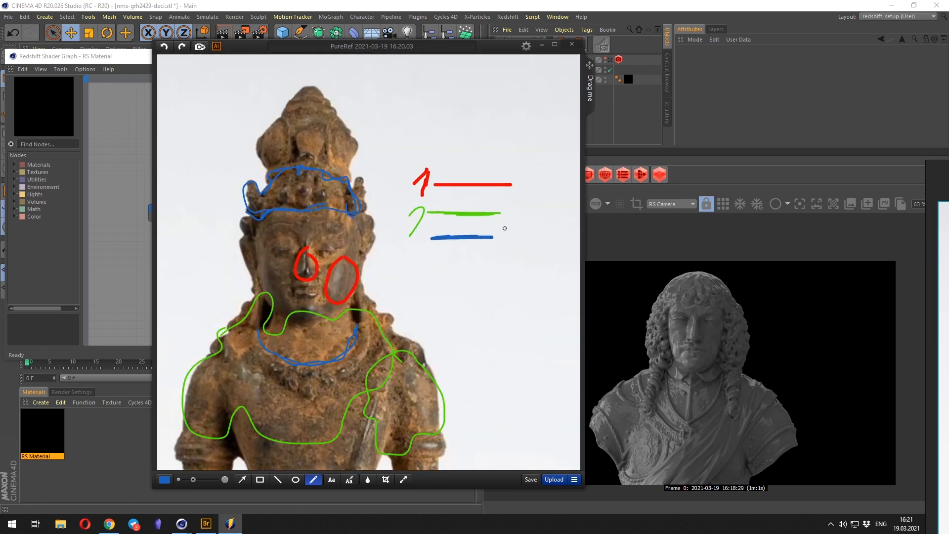
{"action": "mouse_move", "coordinate": [405, 239]}
{"action": "left_mouse_down"}
{"action": "mouse_move", "coordinate": [419, 253]}
{"action": "mouse_move", "coordinate": [409, 264]}
{"action": "left_mouse_up"}
{"action": "mouse_move", "coordinate": [474, 146]}
{"action": "left_mouse_down"}
{"action": "mouse_move", "coordinate": [500, 277]}
{"action": "mouse_move", "coordinate": [494, 148]}
{"action": "left_mouse_up"}
Minimize the annotated screenshot and return to the RS Material shader graph in Cinema 4D.
{"action": "scroll", "coordinate": [492, 254], "scroll_direction": "down", "scroll_amount": 2}
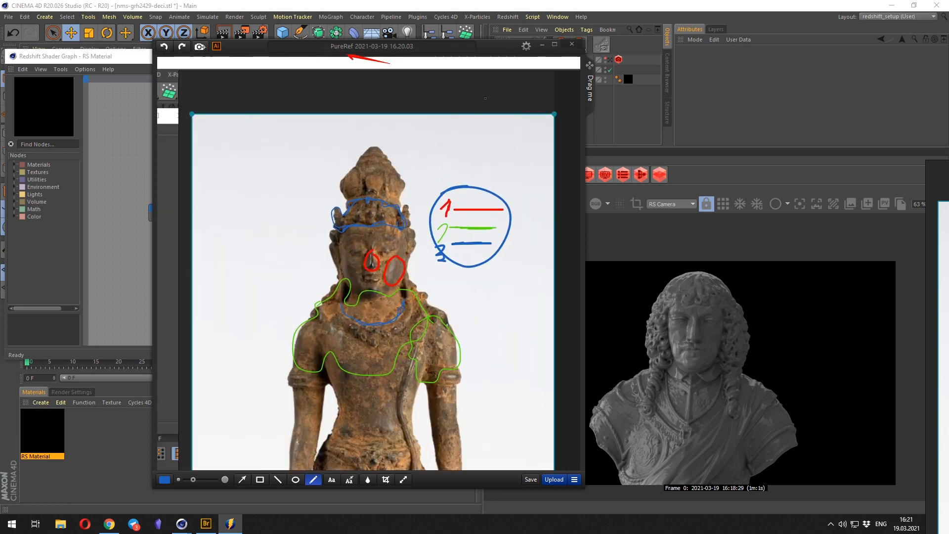
{"action": "left_click", "coordinate": [542, 44]}
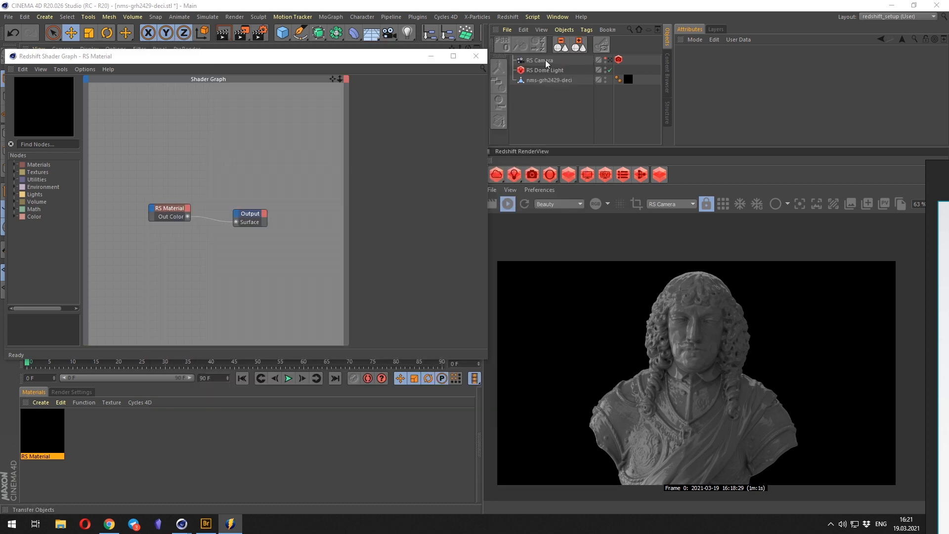
{"action": "left_click", "coordinate": [262, 274]}
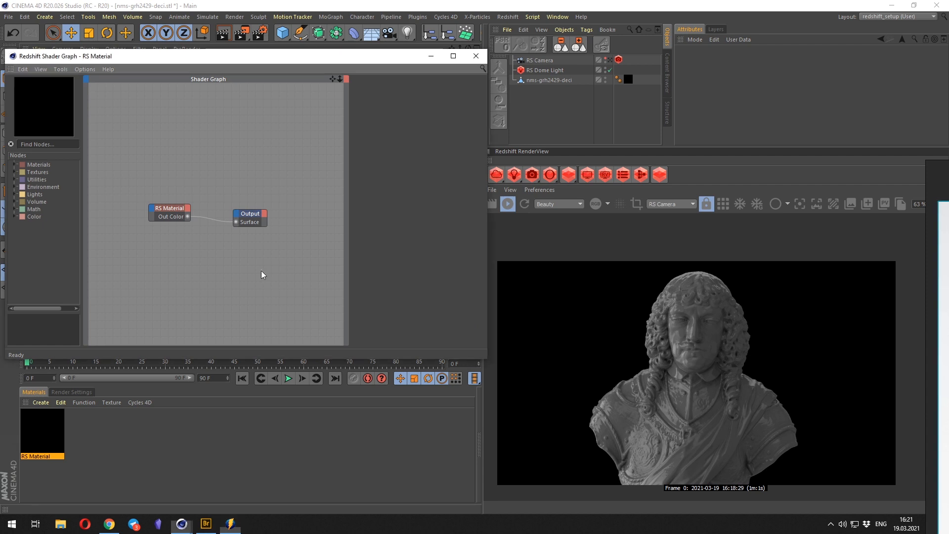
Move the Output node away from the RS Material node and apply the Copper preset to the RS Material.
{"action": "left_click_drag", "start_coordinate": [250, 214], "coordinate": [292, 241]}
{"action": "left_click", "coordinate": [188, 193]}
{"action": "left_click", "coordinate": [186, 240]}
{"action": "left_click", "coordinate": [402, 129]}
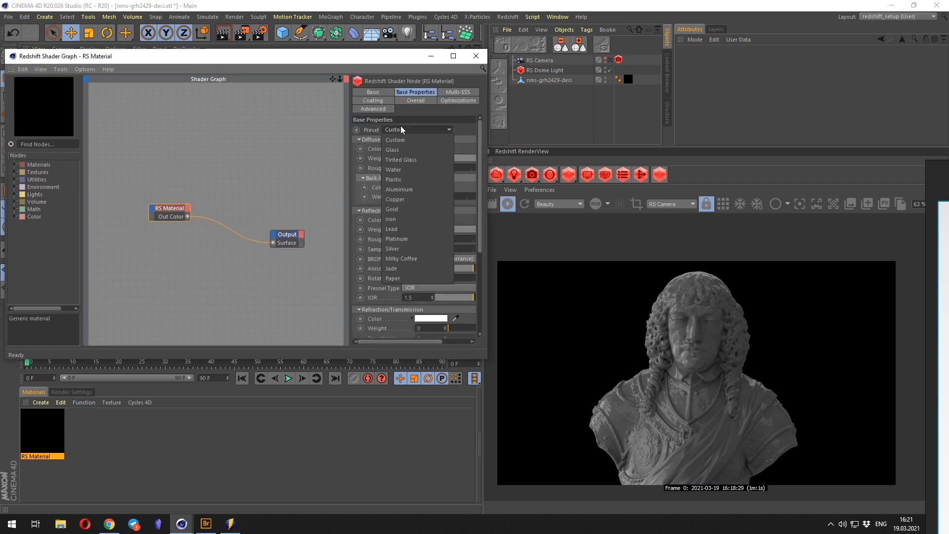
{"action": "left_click", "coordinate": [391, 199]}
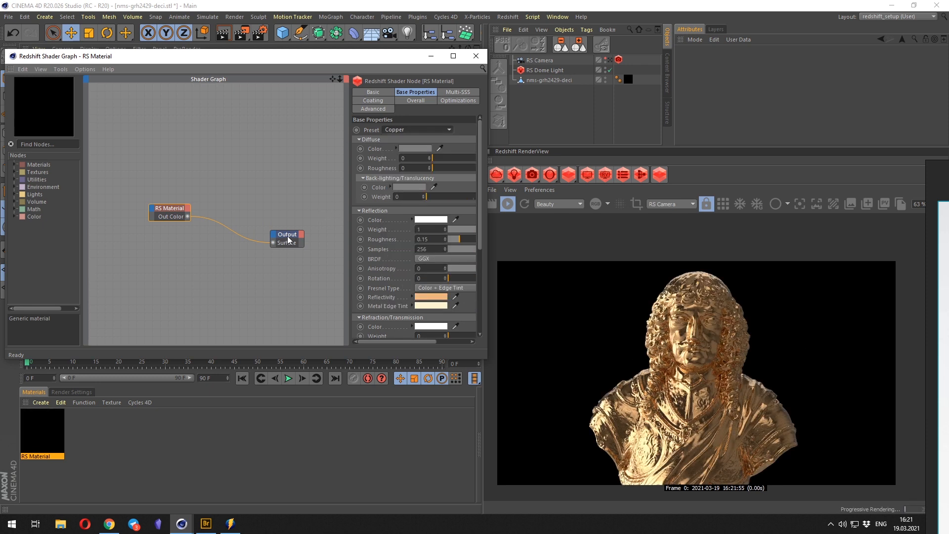
Rearrange the RS Material and Output nodes in the graph and slightly narrow the shader graph window.
{"action": "left_click_drag", "start_coordinate": [287, 237], "coordinate": [271, 218]}
{"action": "middle_click_drag", "start_coordinate": [134, 242], "coordinate": [187, 238], "text": "alt"}
{"action": "left_click_drag", "start_coordinate": [219, 204], "coordinate": [211, 197]}
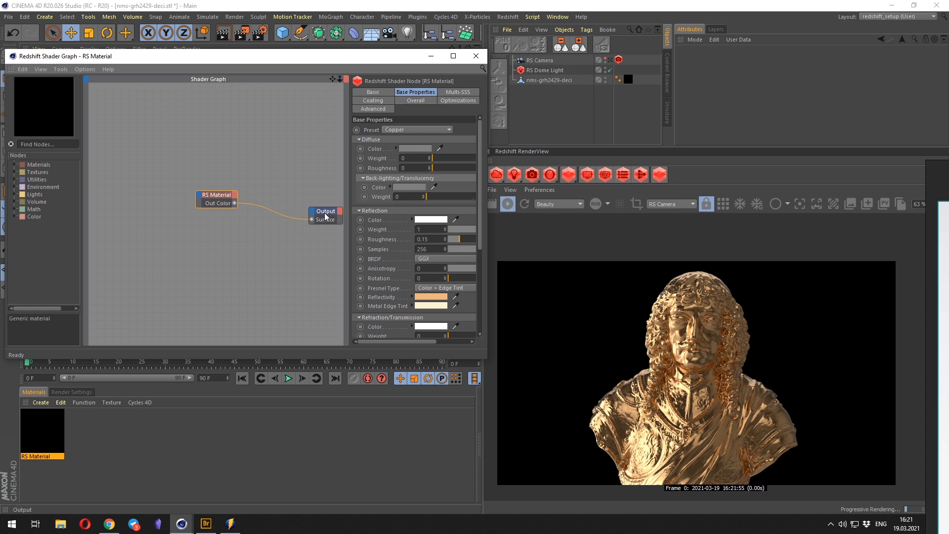
{"action": "left_click_drag", "start_coordinate": [325, 216], "coordinate": [298, 227]}
{"action": "mouse_move", "coordinate": [487, 263]}
{"action": "left_mouse_down"}
{"action": "mouse_move", "coordinate": [464, 260]}
{"action": "mouse_move", "coordinate": [483, 256]}
{"action": "left_mouse_up"}
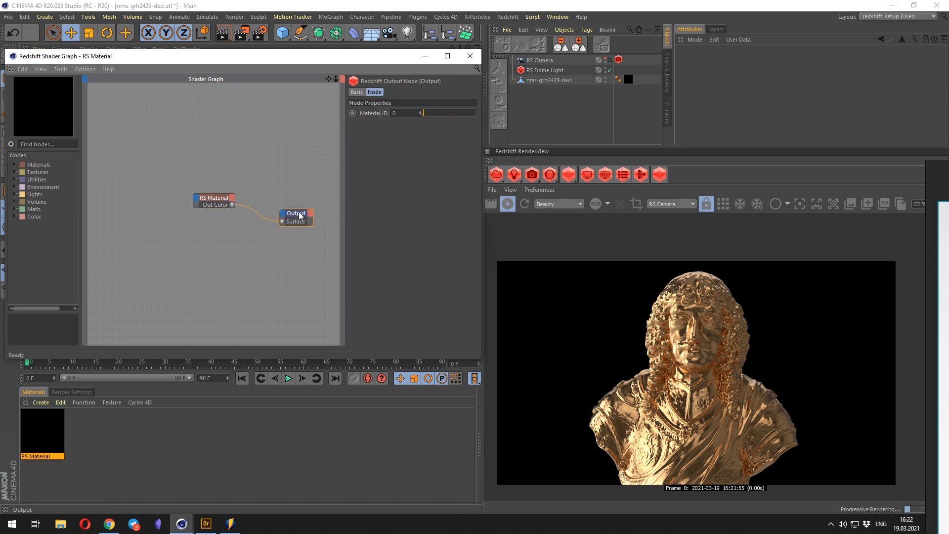
{"action": "left_click_drag", "start_coordinate": [296, 223], "coordinate": [291, 212]}
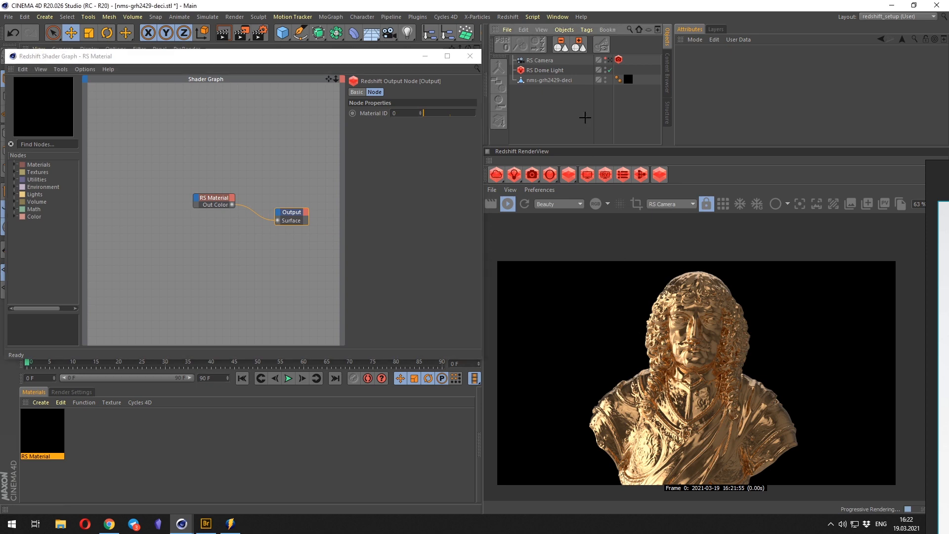
Try rotating the RS Dome Light's heading to 457° and undo the rotation.
{"action": "left_click", "coordinate": [545, 70]}
{"action": "left_click_drag", "start_coordinate": [853, 96], "coordinate": [855, 95]}
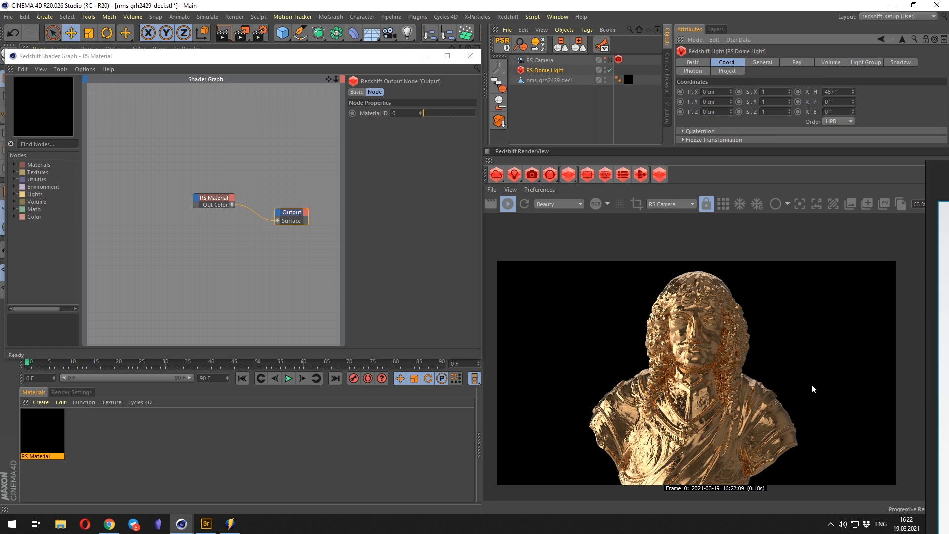
{"action": "key", "text": "ctrl+z"}
Examine the copper reflections on the bust's face and chest up close in the Redshift RenderView.
{"action": "scroll", "coordinate": [742, 422], "scroll_direction": "up", "scroll_amount": 3}
{"action": "scroll", "coordinate": [665, 357], "scroll_direction": "up", "scroll_amount": 1}
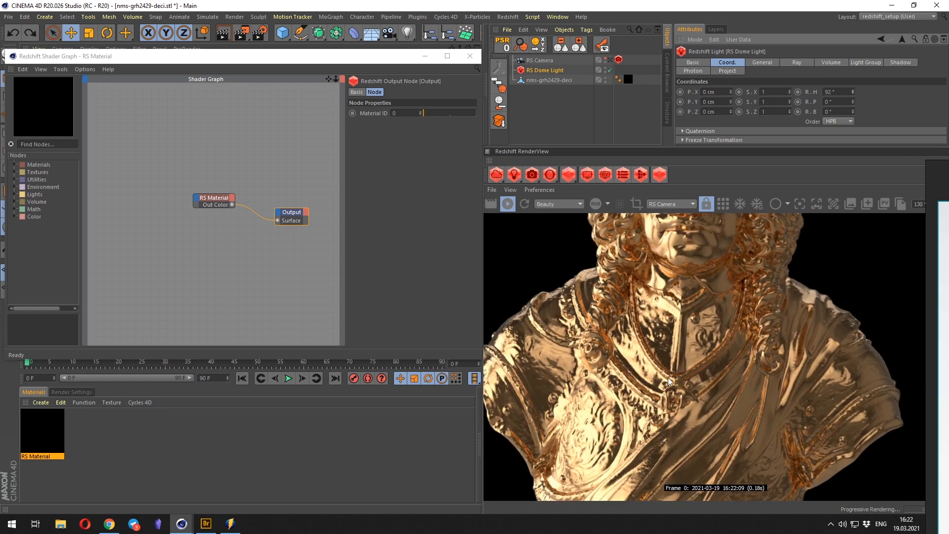
{"action": "scroll", "coordinate": [669, 351], "scroll_direction": "down", "scroll_amount": 2}
{"action": "scroll", "coordinate": [679, 342], "scroll_direction": "up", "scroll_amount": 5}
{"action": "left_click_drag", "start_coordinate": [668, 332], "coordinate": [667, 302]}
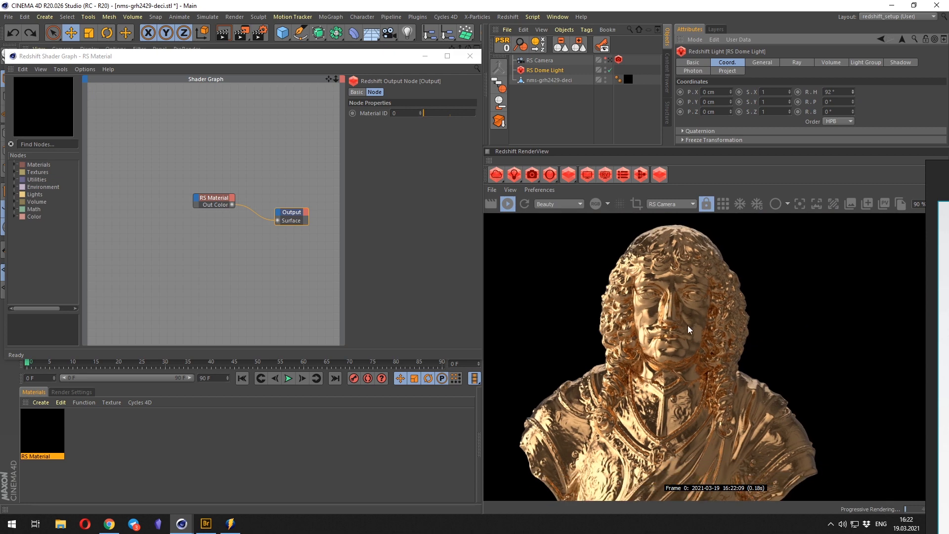
{"action": "scroll", "coordinate": [657, 346], "scroll_direction": "down", "scroll_amount": 2}
{"action": "left_click_drag", "start_coordinate": [673, 355], "coordinate": [729, 336]}
{"action": "scroll", "coordinate": [729, 336], "scroll_direction": "up", "scroll_amount": 2}
{"action": "scroll", "coordinate": [729, 336], "scroll_direction": "down", "scroll_amount": 1}
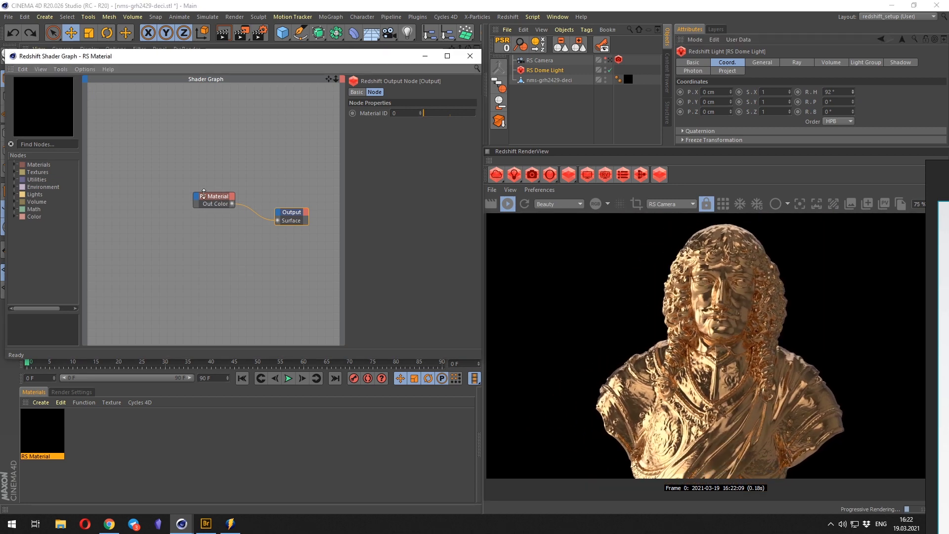
Nudge the RS Material node slightly up, and open the 01_textures folder inside !_ASSETS in Adobe Bridge.
{"action": "left_click_drag", "start_coordinate": [212, 200], "coordinate": [203, 192]}
{"action": "left_click", "coordinate": [228, 282]}
{"action": "left_click", "coordinate": [206, 524]}
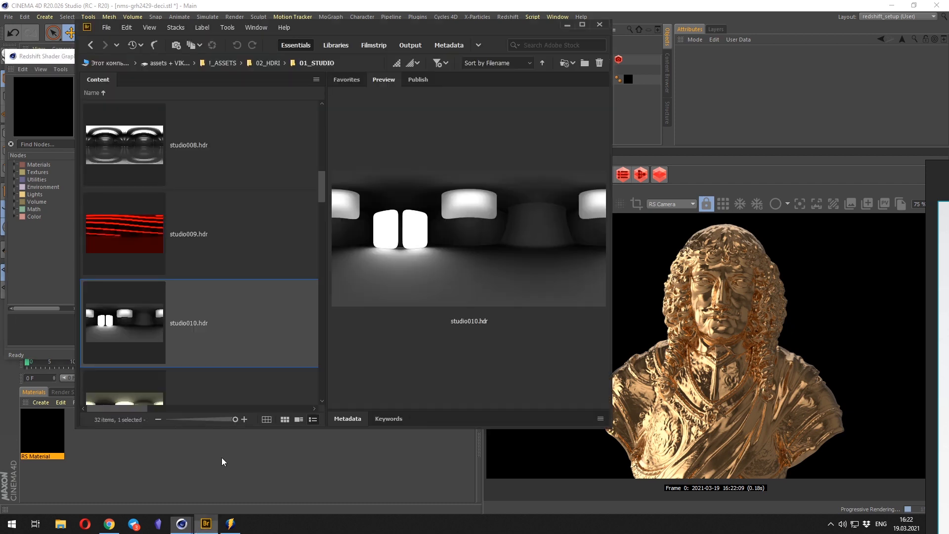
{"action": "left_click", "coordinate": [230, 64]}
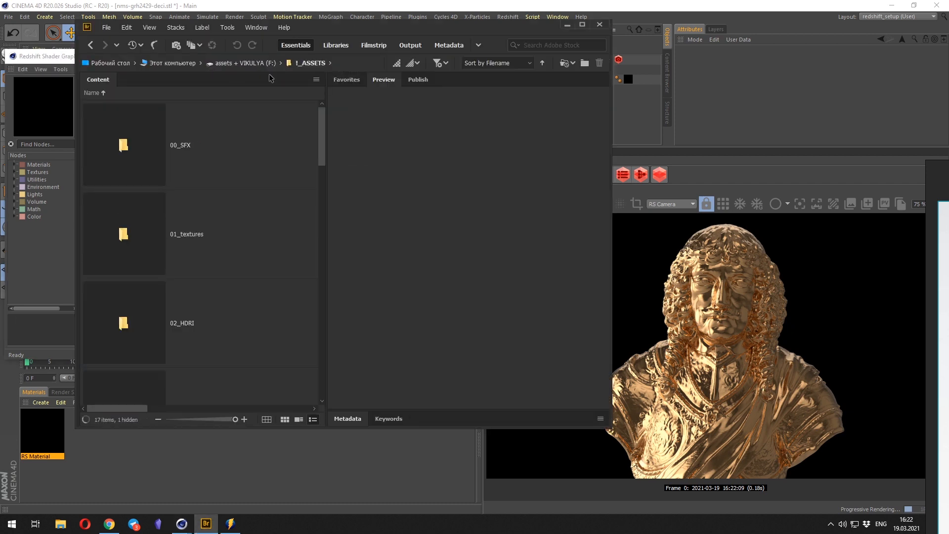
{"action": "left_click", "coordinate": [193, 182]}
{"action": "double_click", "coordinate": [193, 214]}
{"action": "left_click_drag", "start_coordinate": [353, 31], "coordinate": [438, 42]}
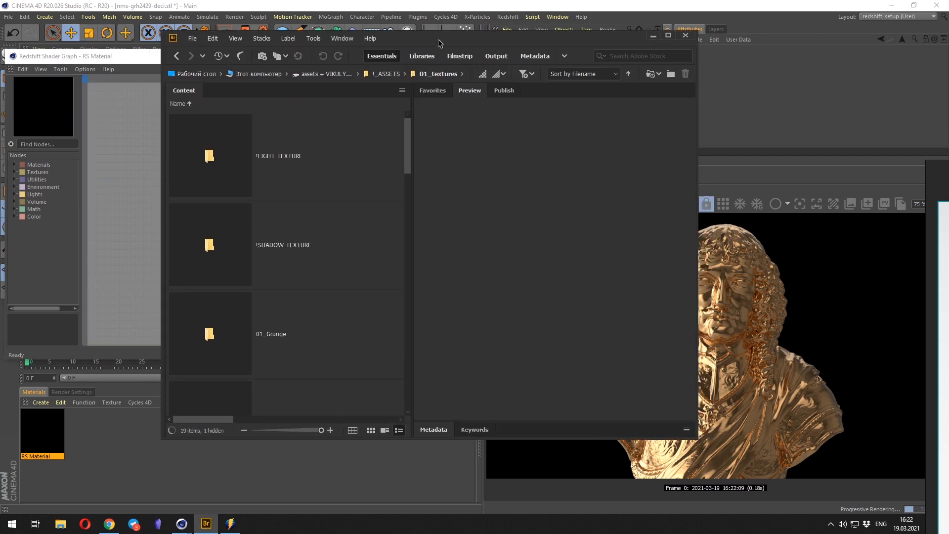
Browse the texture library folders, checking Poliigon_com and POLIIGON Surface Imperfections for suitable textures.
{"action": "scroll", "coordinate": [317, 263], "scroll_direction": "down", "scroll_amount": 2}
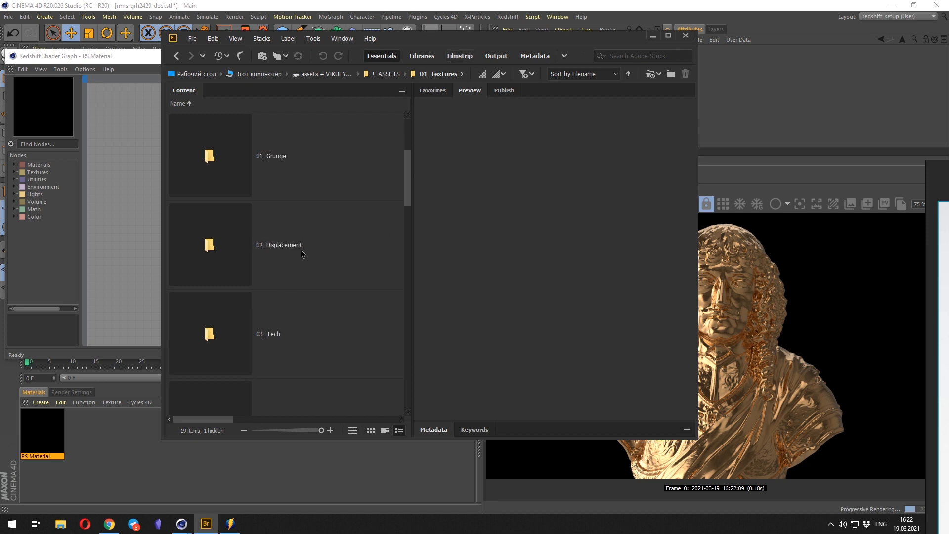
{"action": "left_click", "coordinate": [303, 253]}
{"action": "scroll", "coordinate": [326, 297], "scroll_direction": "down", "scroll_amount": 6}
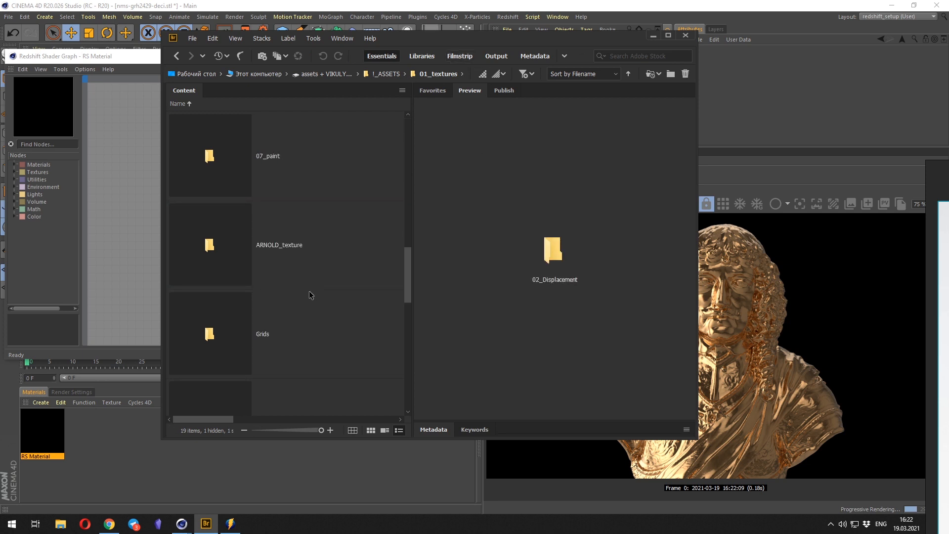
{"action": "scroll", "coordinate": [306, 275], "scroll_direction": "down", "scroll_amount": 3}
{"action": "scroll", "coordinate": [320, 317], "scroll_direction": "down", "scroll_amount": 2}
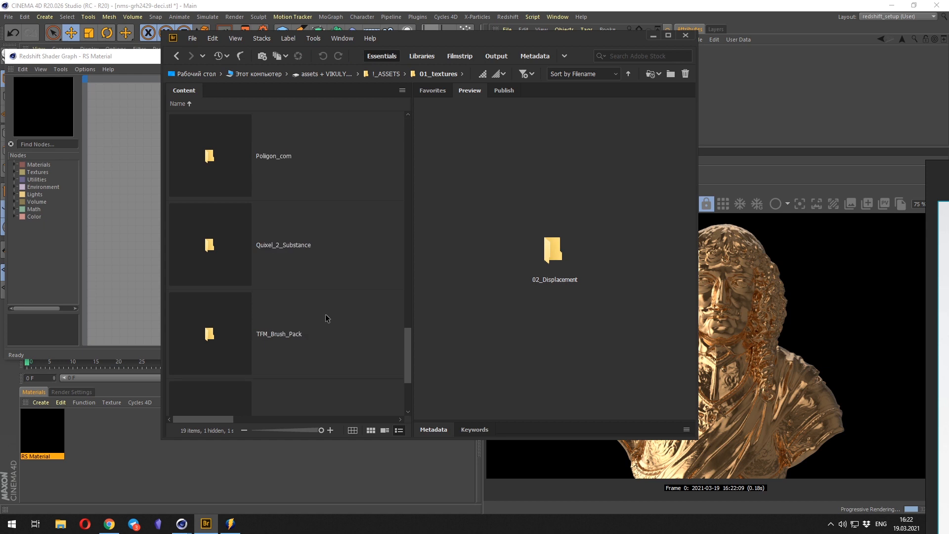
{"action": "scroll", "coordinate": [297, 296], "scroll_direction": "up", "scroll_amount": 1}
{"action": "double_click", "coordinate": [255, 273]}
{"action": "scroll", "coordinate": [402, 138], "scroll_direction": "down", "scroll_amount": 4}
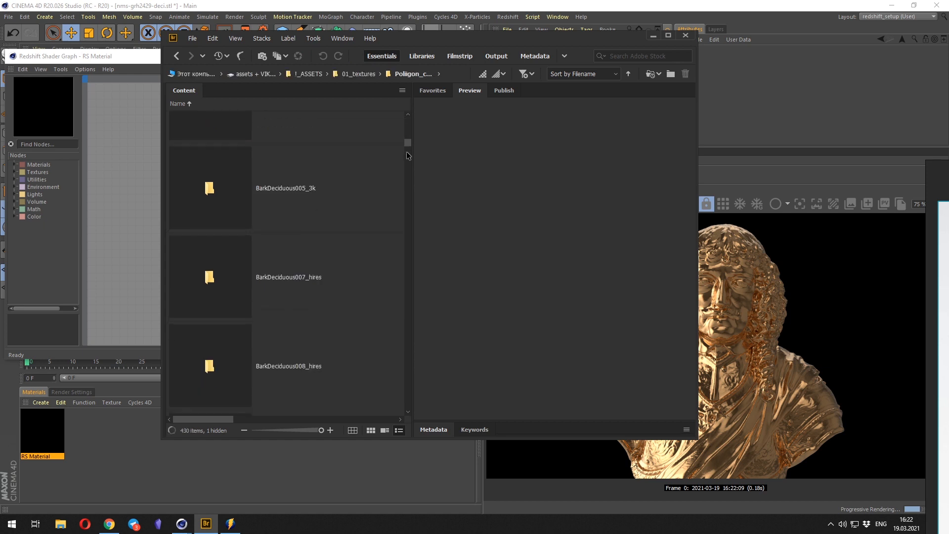
{"action": "scroll", "coordinate": [402, 139], "scroll_direction": "up", "scroll_amount": 4}
{"action": "left_click", "coordinate": [176, 56]}
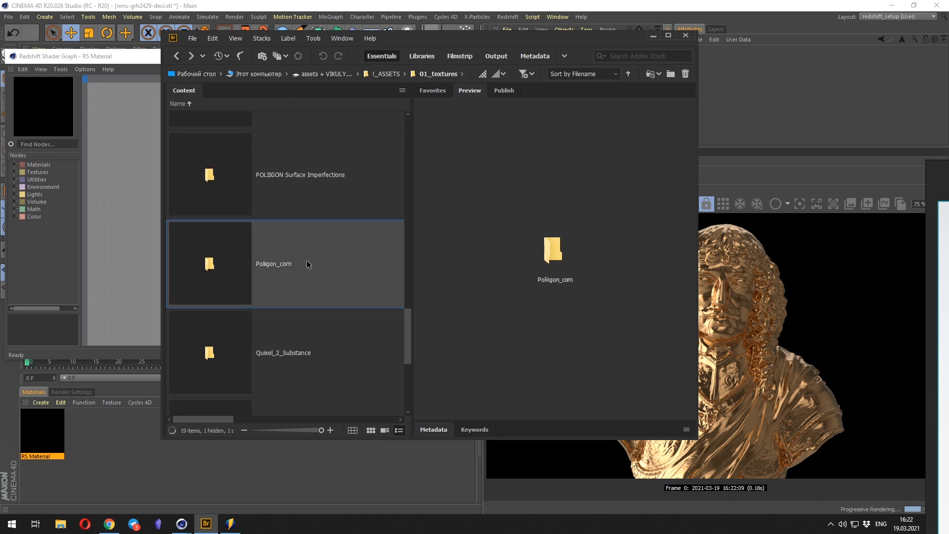
{"action": "scroll", "coordinate": [294, 261], "scroll_direction": "down", "scroll_amount": 1}
{"action": "scroll", "coordinate": [294, 260], "scroll_direction": "up", "scroll_amount": 2}
{"action": "double_click", "coordinate": [254, 282]}
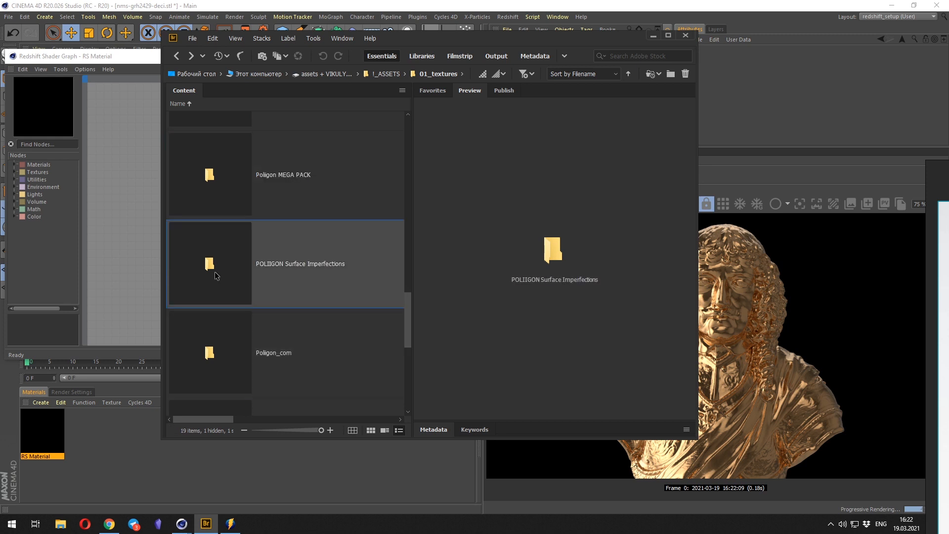
{"action": "key", "text": "ctrl+Up"}
{"action": "scroll", "coordinate": [239, 353], "scroll_direction": "up", "scroll_amount": 5}
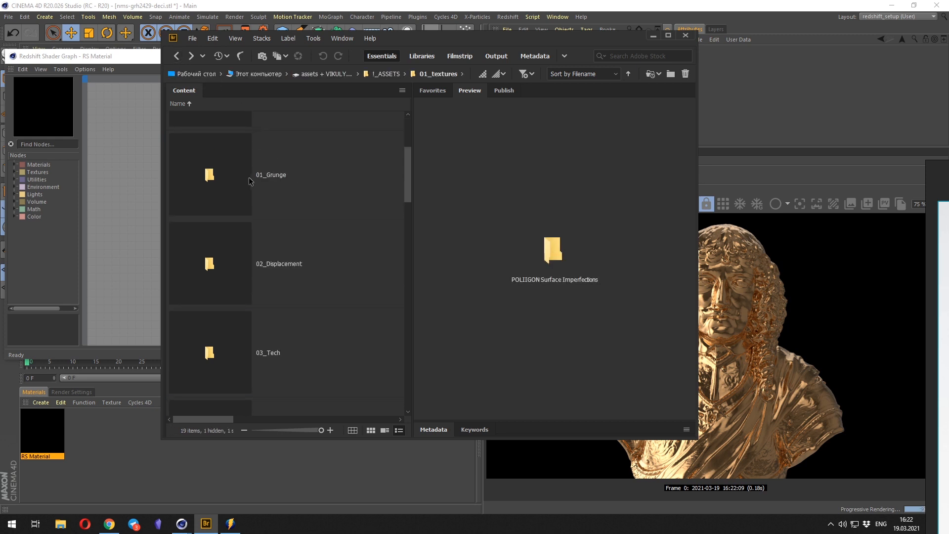
Widen the content area and open the Grunge - 01 folder inside the Grunge Kit of 01_Grunge.
{"action": "double_click", "coordinate": [249, 181]}
{"action": "scroll", "coordinate": [408, 199], "scroll_direction": "down", "scroll_amount": 2}
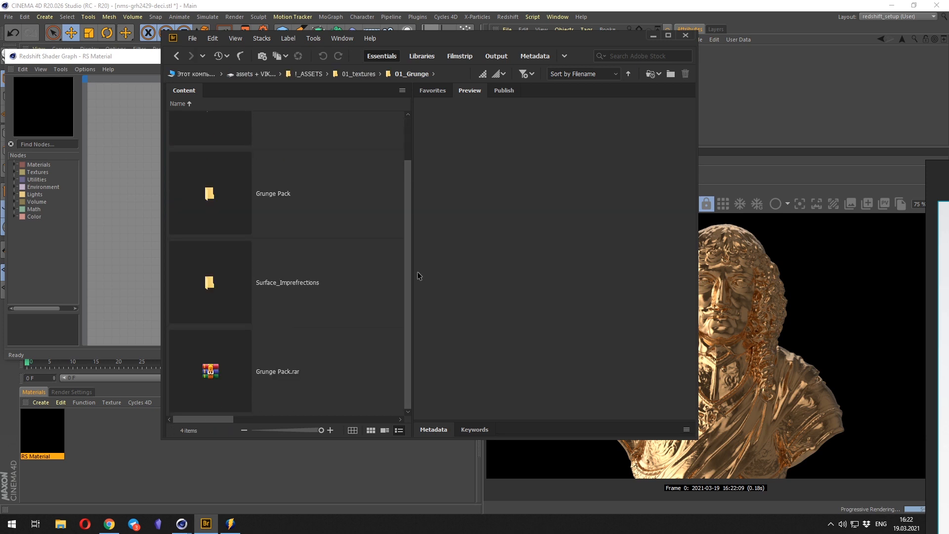
{"action": "left_click_drag", "start_coordinate": [417, 276], "coordinate": [437, 275]}
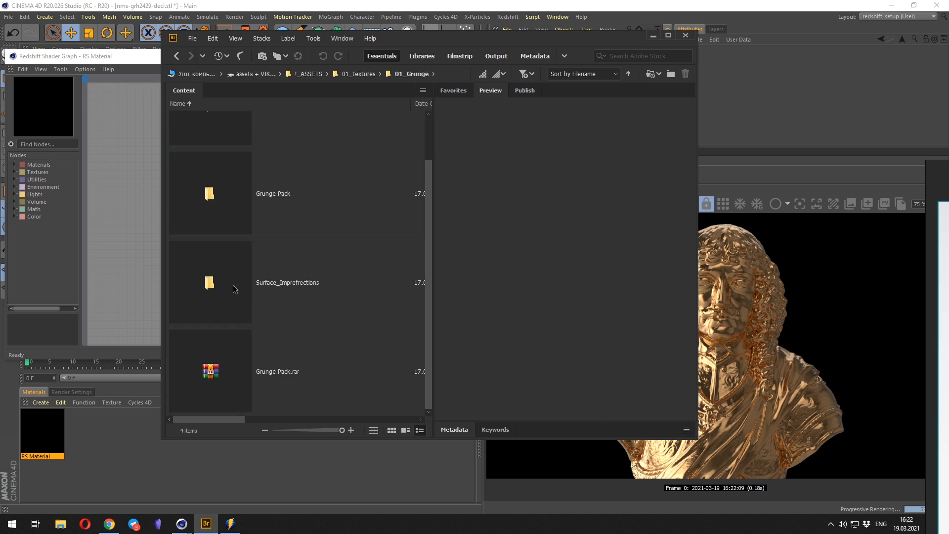
{"action": "scroll", "coordinate": [247, 302], "scroll_direction": "up", "scroll_amount": 1}
{"action": "double_click", "coordinate": [214, 151]}
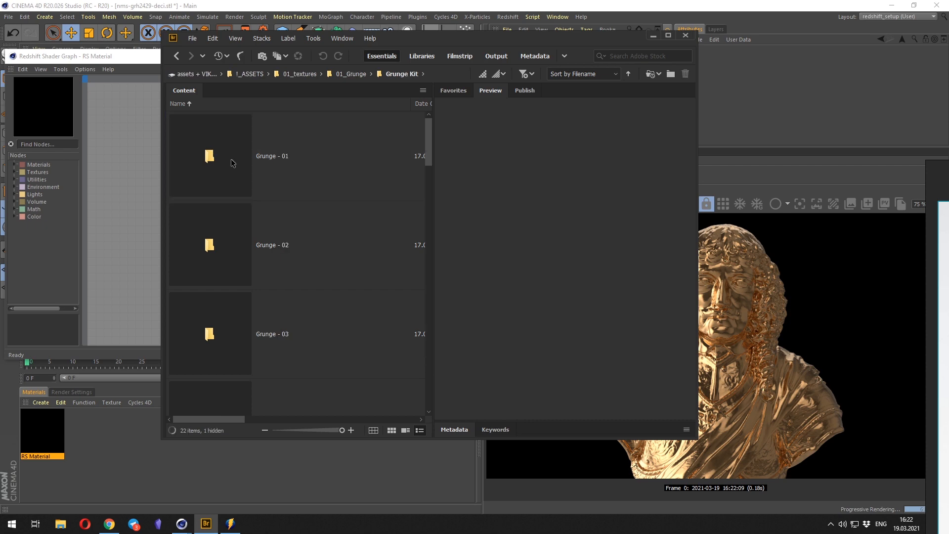
{"action": "double_click", "coordinate": [207, 173]}
Preview the Grunge-BM01 texture maps, comparing the Diffuse, Dirt, Glossiness, Normal and Roughness images.
{"action": "left_click", "coordinate": [221, 174]}
{"action": "key", "text": "Down"}
{"action": "key", "text": "Down"}
{"action": "key", "text": "Down"}
{"action": "key", "text": "Down"}
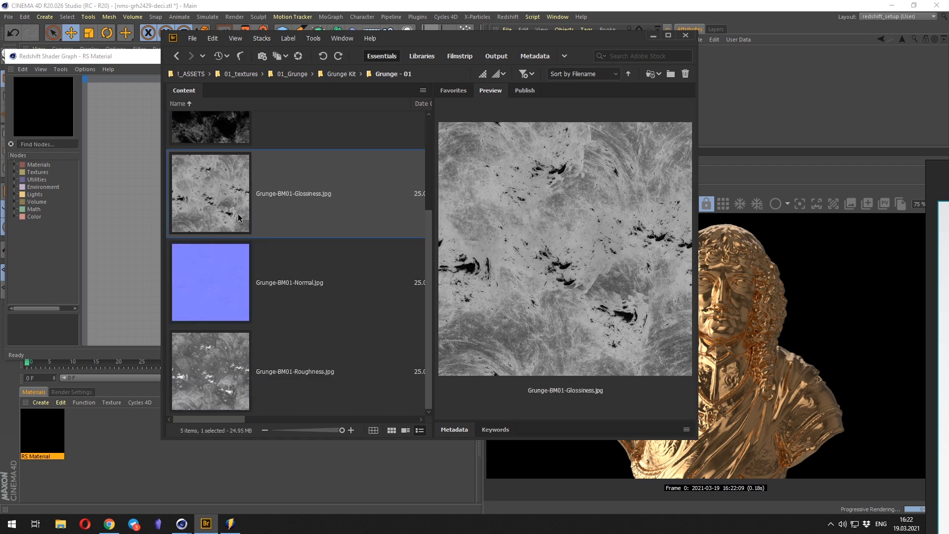
{"action": "key", "text": "Up"}
{"action": "key", "text": "Up"}
{"action": "key", "text": "Up"}
{"action": "key", "text": "Up"}
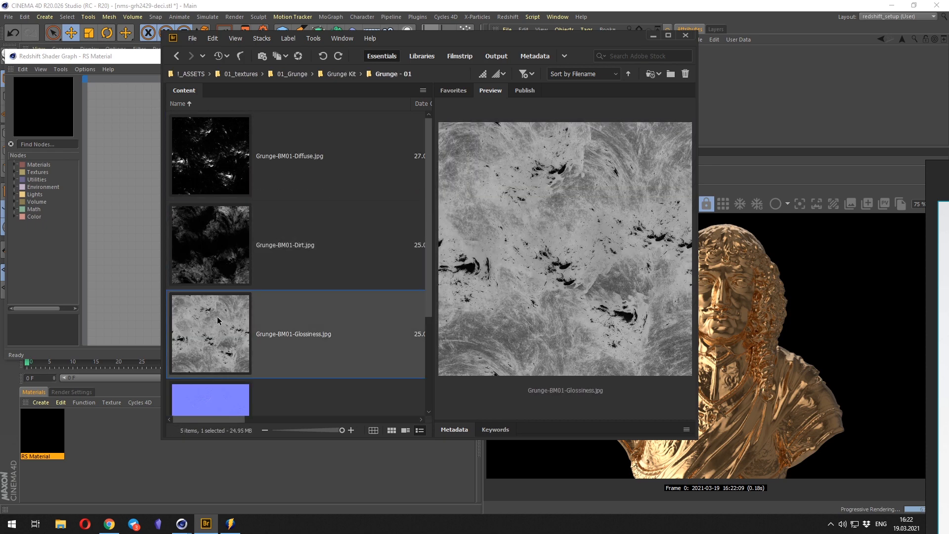
{"action": "scroll", "coordinate": [225, 314], "scroll_direction": "down", "scroll_amount": 2}
{"action": "left_click", "coordinate": [225, 315]}
{"action": "key", "text": "Down"}
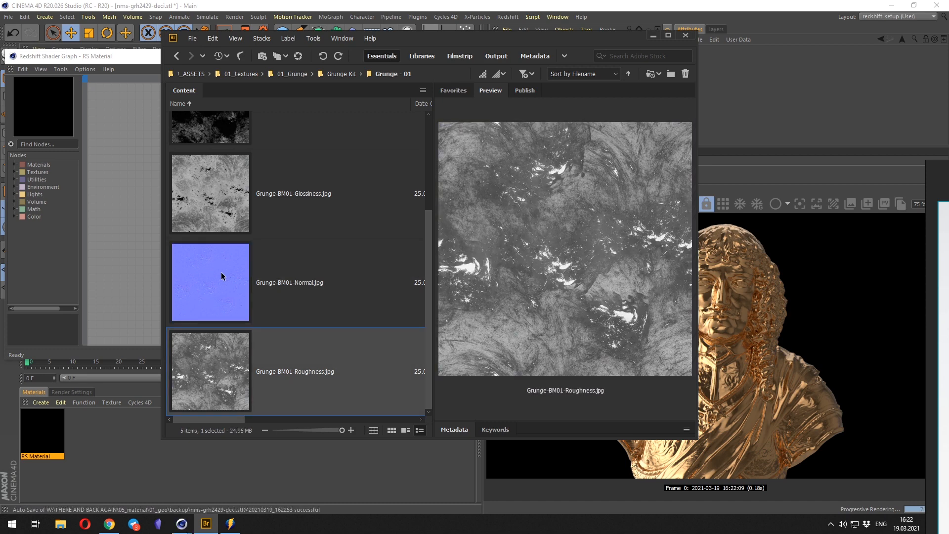
{"action": "scroll", "coordinate": [222, 276], "scroll_direction": "up", "scroll_amount": 2}
{"action": "left_click", "coordinate": [212, 221]}
{"action": "left_click", "coordinate": [217, 154]}
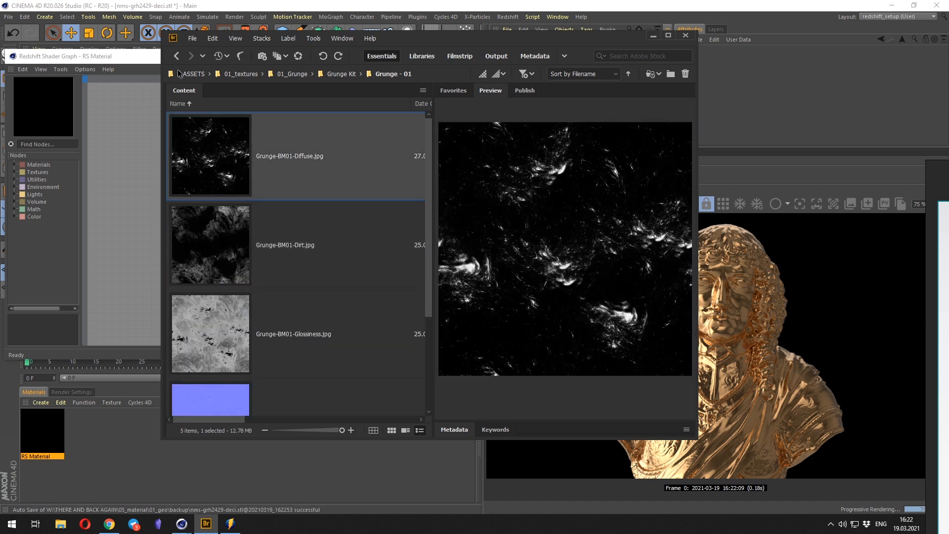
Return to the Grunge Kit folder, open Grunge - 02 and preview its Grunge-BM02-Dirt.jpg map.
{"action": "left_click", "coordinate": [176, 57]}
{"action": "double_click", "coordinate": [210, 244]}
{"action": "left_click", "coordinate": [216, 252]}
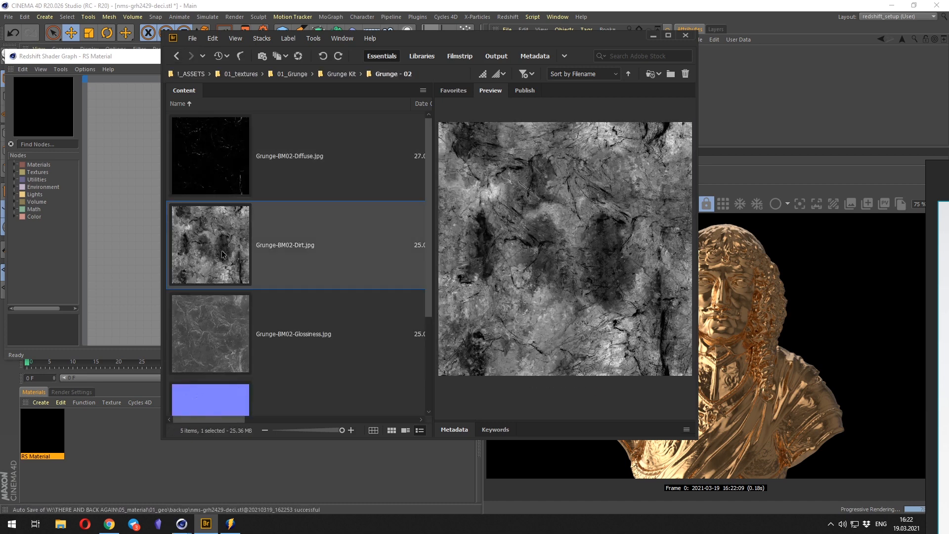
Compare the Grunge-BM02 Glossiness, Normal, Roughness, Dirt and Diffuse maps in the preview.
{"action": "scroll", "coordinate": [223, 255], "scroll_direction": "down", "scroll_amount": 2}
{"action": "left_click", "coordinate": [216, 222]}
{"action": "left_click", "coordinate": [246, 296]}
{"action": "left_click", "coordinate": [229, 216]}
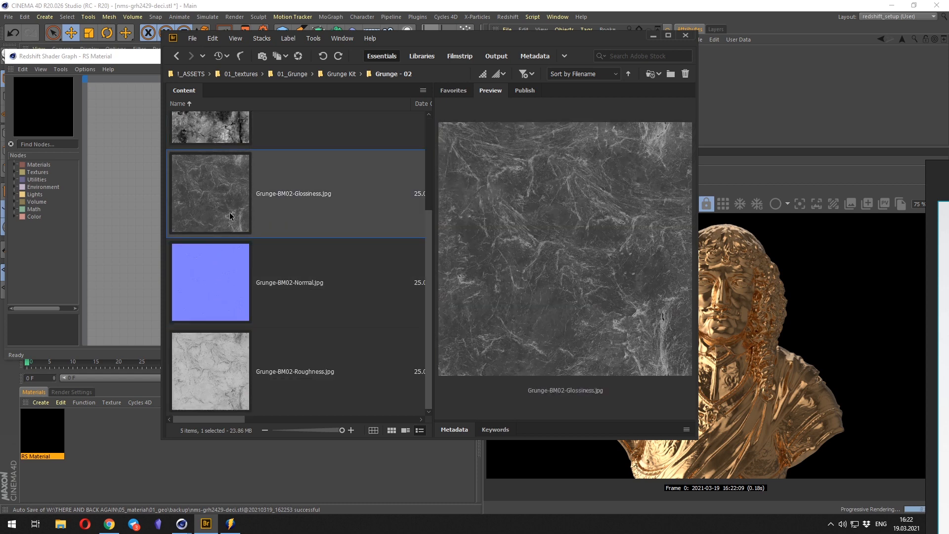
{"action": "left_click", "coordinate": [237, 291]}
{"action": "left_click", "coordinate": [245, 351]}
{"action": "left_click", "coordinate": [239, 294]}
{"action": "left_click", "coordinate": [234, 364]}
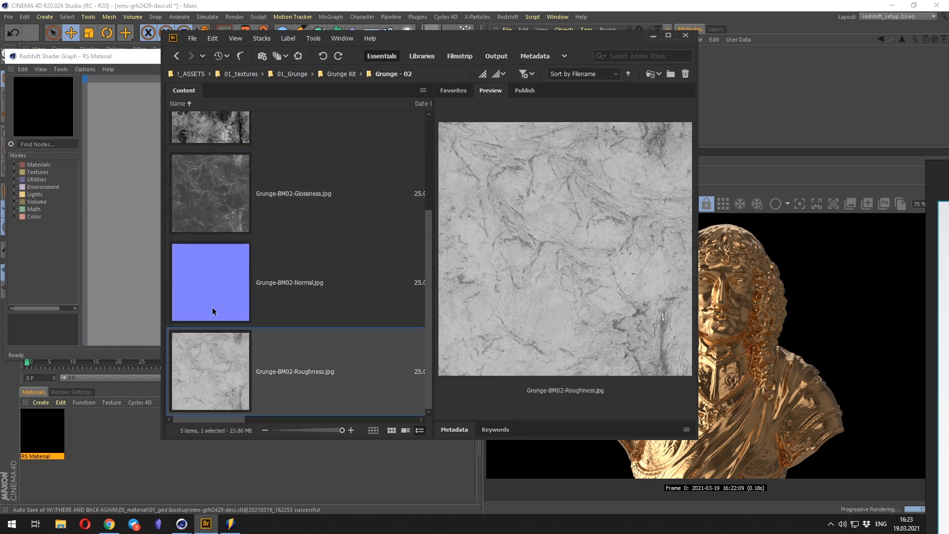
{"action": "left_click", "coordinate": [211, 310]}
{"action": "left_click", "coordinate": [217, 223]}
{"action": "scroll", "coordinate": [217, 222], "scroll_direction": "up", "scroll_amount": 2}
{"action": "left_click", "coordinate": [220, 243]}
{"action": "left_click", "coordinate": [225, 167]}
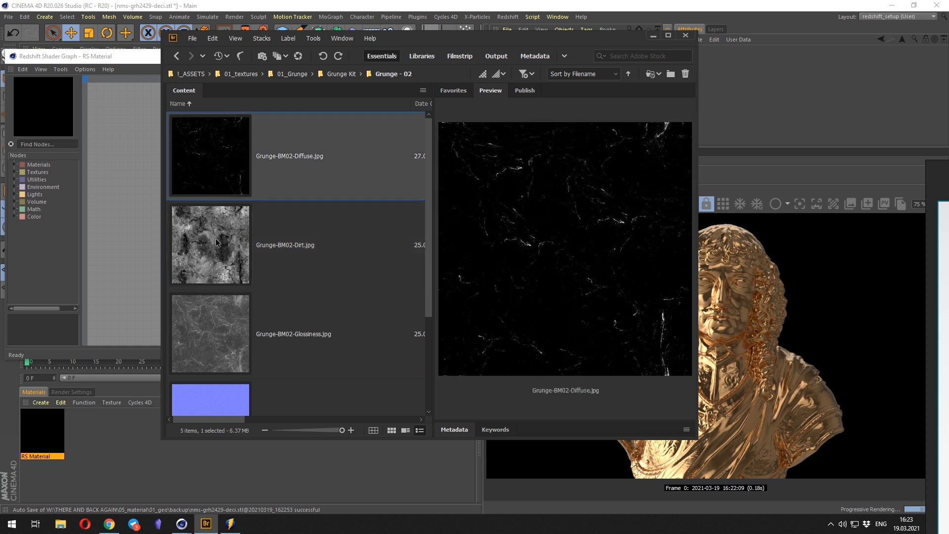
Add all five Grunge-BM02 maps to the RS Material shader graph as texture nodes, declining project copies of the images.
{"action": "left_click", "coordinate": [228, 206]}
{"action": "left_click", "coordinate": [228, 198]}
{"action": "scroll", "coordinate": [198, 252], "scroll_direction": "down", "scroll_amount": 3}
{"action": "left_click", "coordinate": [235, 351], "text": "shift"}
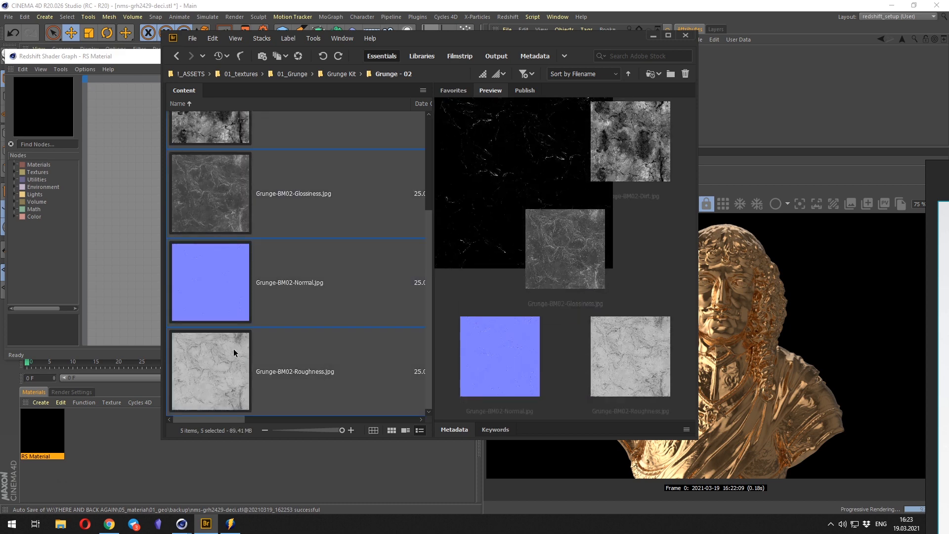
{"action": "left_click_drag", "start_coordinate": [494, 37], "coordinate": [564, 35]}
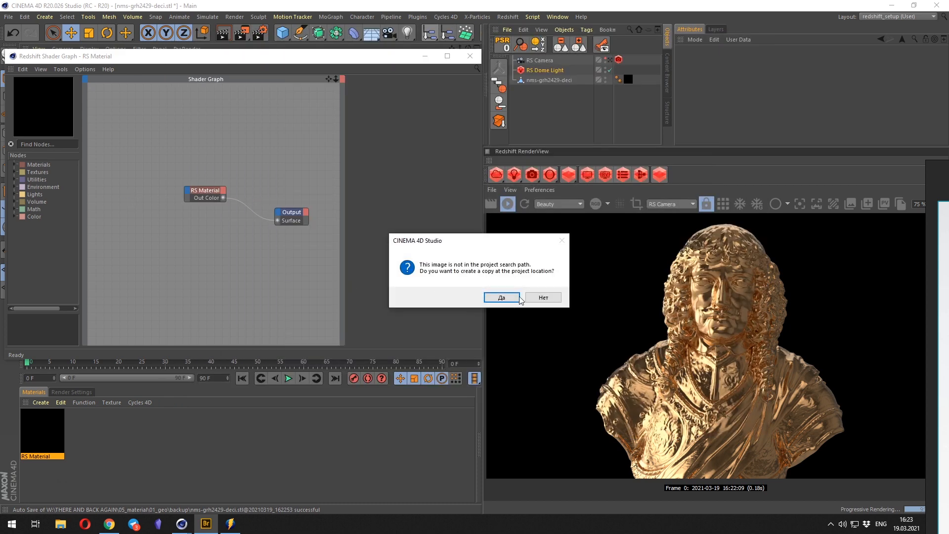
{"action": "left_click", "coordinate": [544, 297]}
{"action": "left_click", "coordinate": [546, 297]}
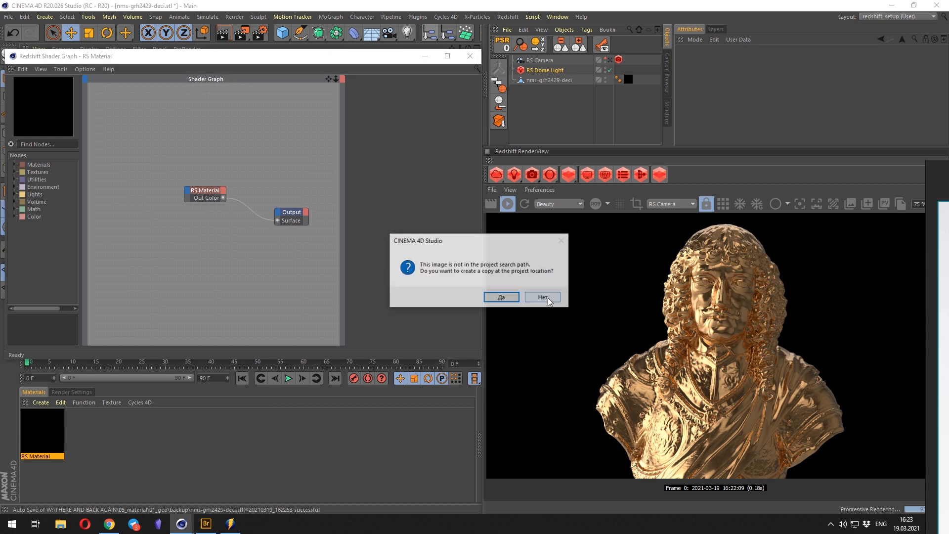
{"action": "left_click", "coordinate": [547, 298]}
{"action": "left_click", "coordinate": [547, 298]}
{"action": "left_click", "coordinate": [547, 298]}
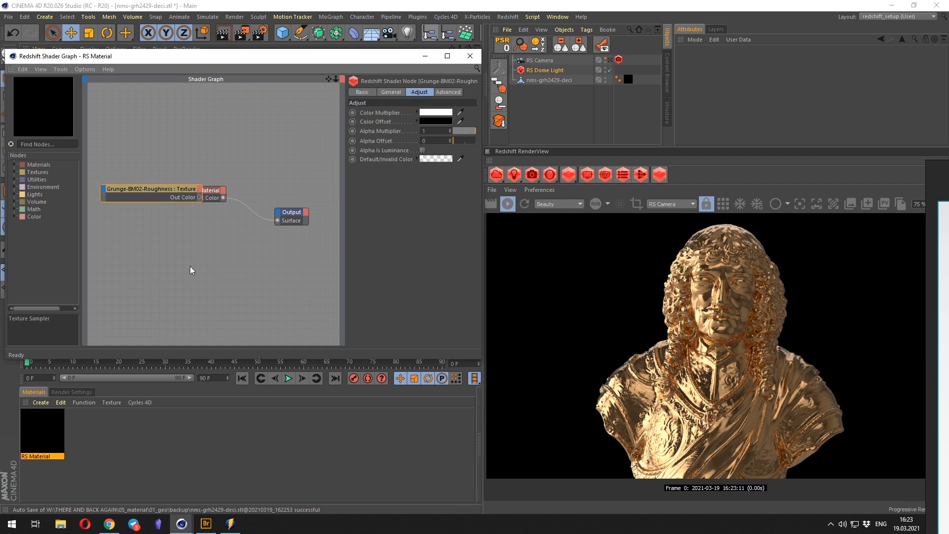
Spread the stacked Grunge-BM02 texture nodes into a separate column beside the RS Material node.
{"action": "left_click", "coordinate": [162, 236]}
{"action": "middle_click_drag", "start_coordinate": [162, 237], "coordinate": [244, 225]}
{"action": "left_click_drag", "start_coordinate": [234, 185], "coordinate": [158, 286]}
{"action": "left_click_drag", "start_coordinate": [171, 234], "coordinate": [154, 224]}
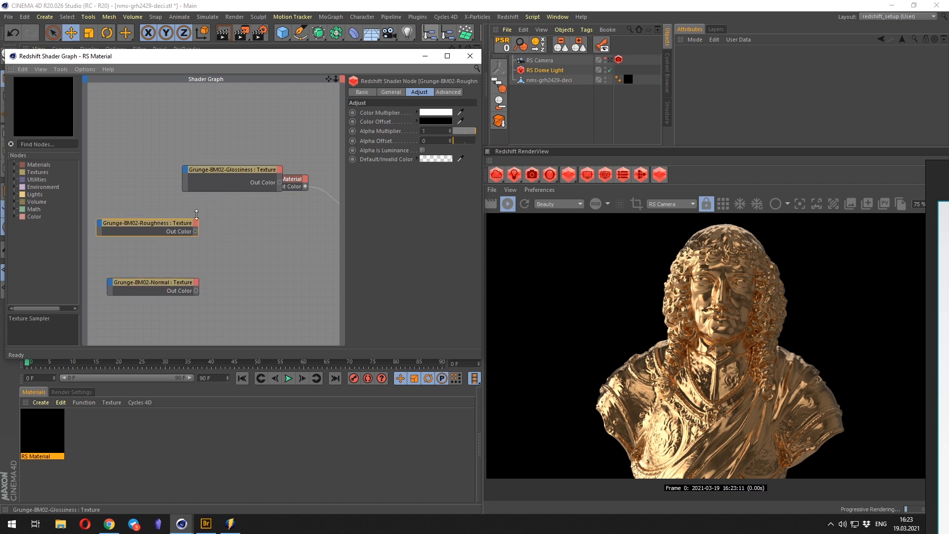
{"action": "left_click_drag", "start_coordinate": [227, 170], "coordinate": [154, 161]}
{"action": "left_click_drag", "start_coordinate": [250, 181], "coordinate": [175, 131]}
{"action": "left_click_drag", "start_coordinate": [158, 165], "coordinate": [150, 192]}
{"action": "left_click_drag", "start_coordinate": [163, 134], "coordinate": [154, 158]}
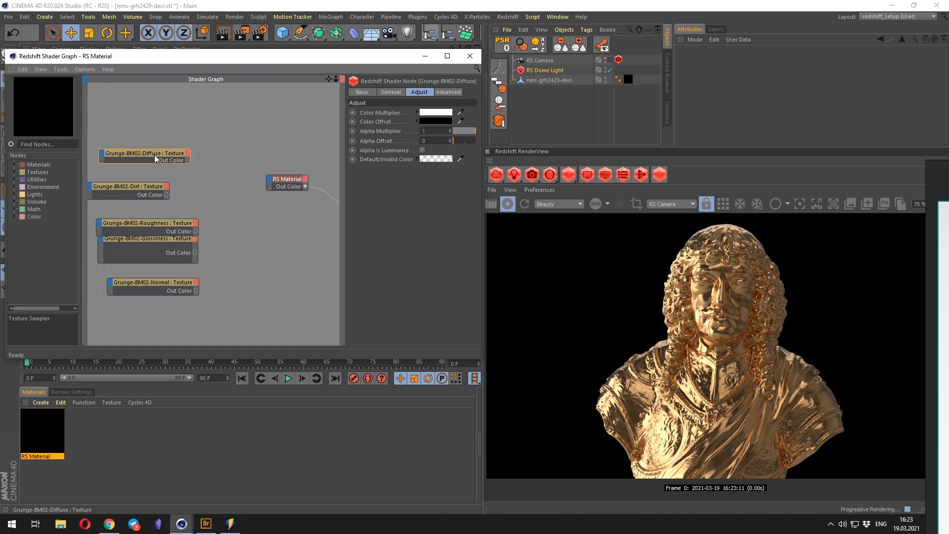
Shift the Grunge-BM02-Dirt and RS Material nodes to refine the spacing between the textures and the material.
{"action": "middle_click_drag", "start_coordinate": [216, 192], "coordinate": [235, 193]}
{"action": "left_click", "coordinate": [168, 195]}
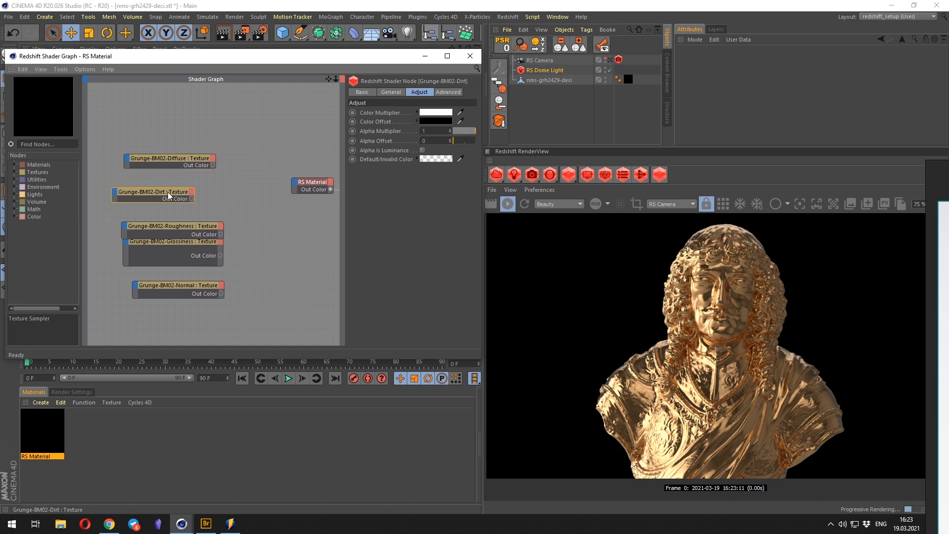
{"action": "left_click_drag", "start_coordinate": [168, 193], "coordinate": [173, 192]}
{"action": "middle_click_drag", "start_coordinate": [241, 202], "coordinate": [192, 203]}
{"action": "left_click_drag", "start_coordinate": [265, 183], "coordinate": [258, 195]}
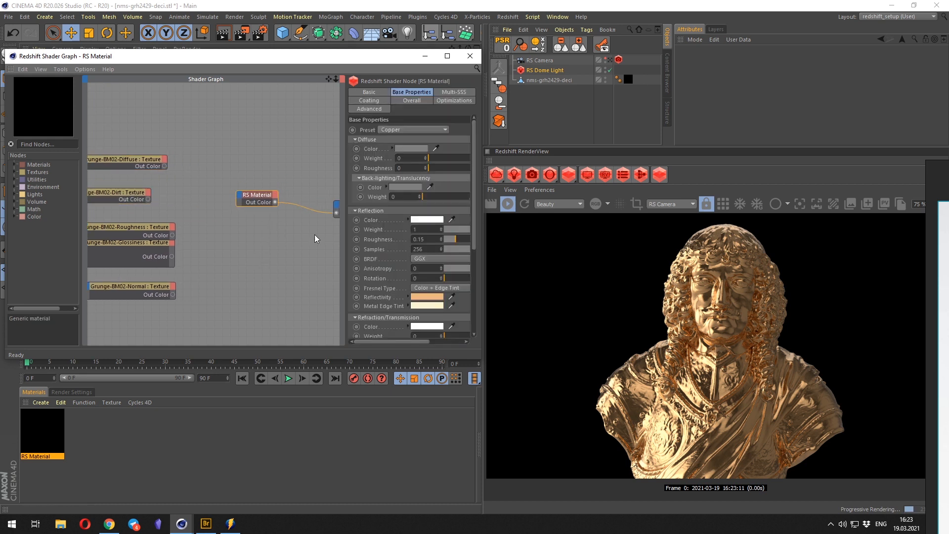
{"action": "left_click_drag", "start_coordinate": [307, 57], "coordinate": [302, 57]}
{"action": "middle_click_drag", "start_coordinate": [180, 202], "coordinate": [220, 207]}
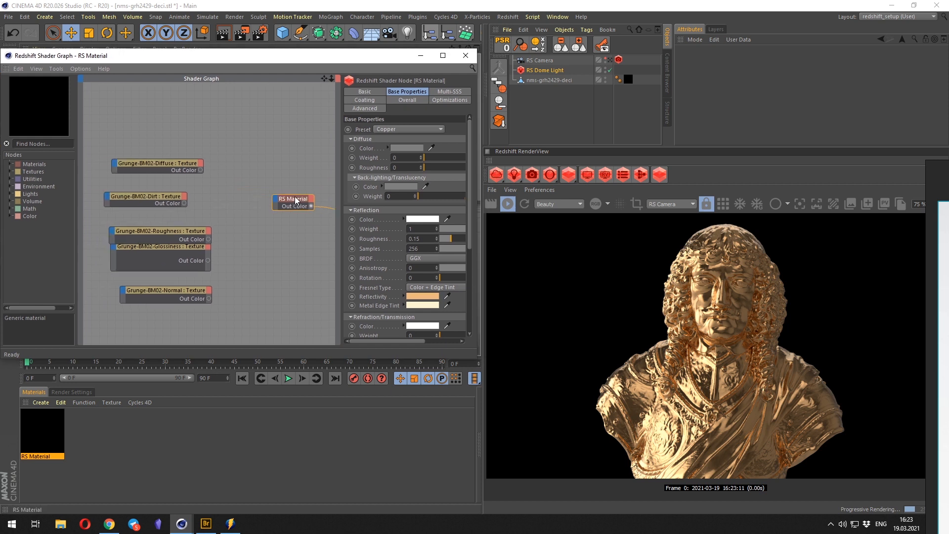
{"action": "left_click_drag", "start_coordinate": [295, 200], "coordinate": [287, 200]}
{"action": "middle_click_drag", "start_coordinate": [232, 201], "coordinate": [224, 200]}
Connect the Grunge-BM02-Dirt texture directly to the Output node and move RS Material clear of the link.
{"action": "left_click", "coordinate": [150, 200]}
{"action": "left_click_drag", "start_coordinate": [150, 200], "coordinate": [157, 200]}
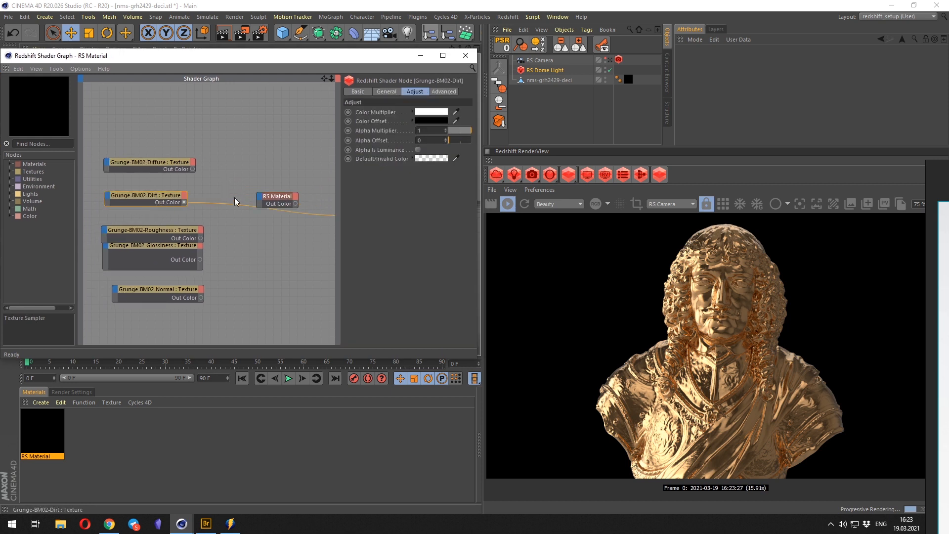
{"action": "left_click", "coordinate": [158, 179]}
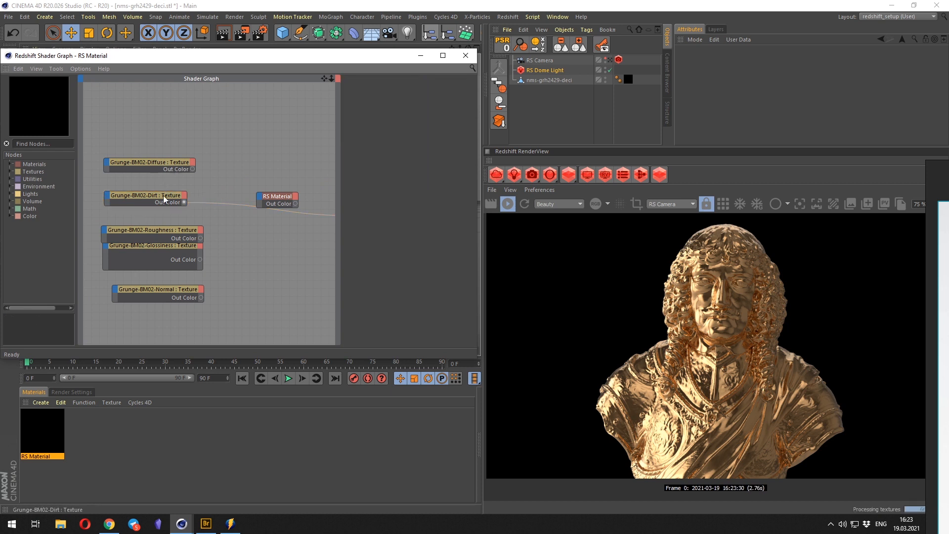
{"action": "left_click", "coordinate": [277, 200]}
{"action": "left_click_drag", "start_coordinate": [277, 200], "coordinate": [276, 191]}
{"action": "left_click", "coordinate": [296, 233]}
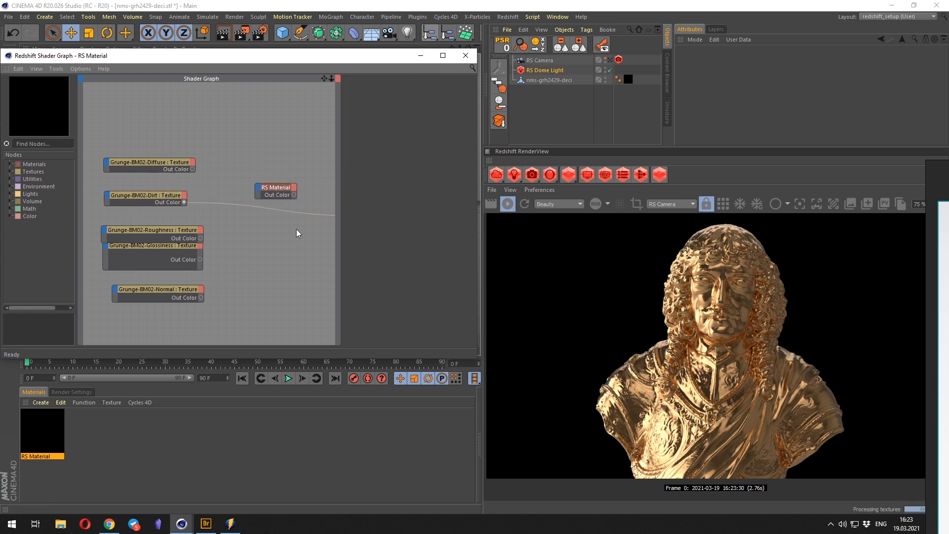
Align the Dirt node in the texture column and separate the overlapping Roughness and Glossiness nodes.
{"action": "middle_click_drag", "start_coordinate": [297, 232], "coordinate": [256, 227]}
{"action": "middle_click_drag", "start_coordinate": [199, 195], "coordinate": [271, 199]}
{"action": "left_click", "coordinate": [167, 191]}
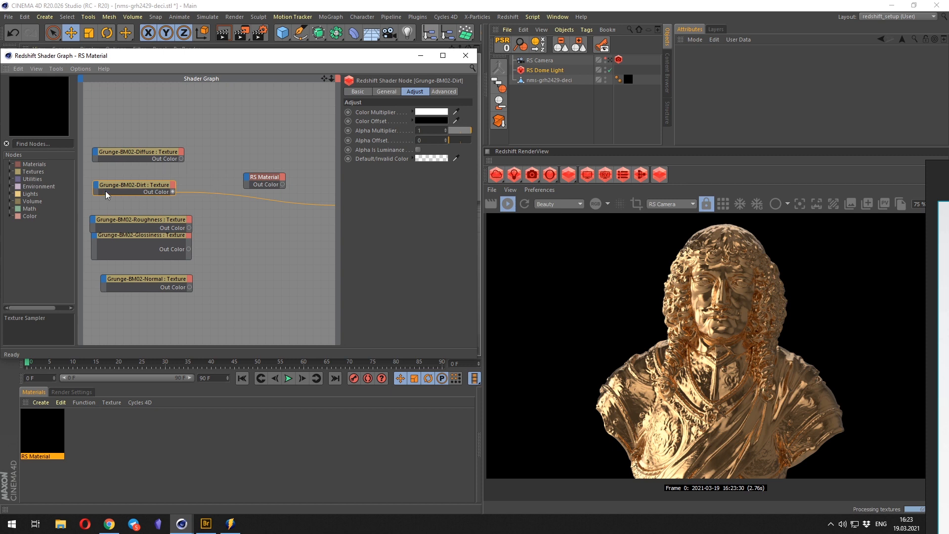
{"action": "left_click_drag", "start_coordinate": [161, 192], "coordinate": [171, 190]}
{"action": "left_click", "coordinate": [171, 223]}
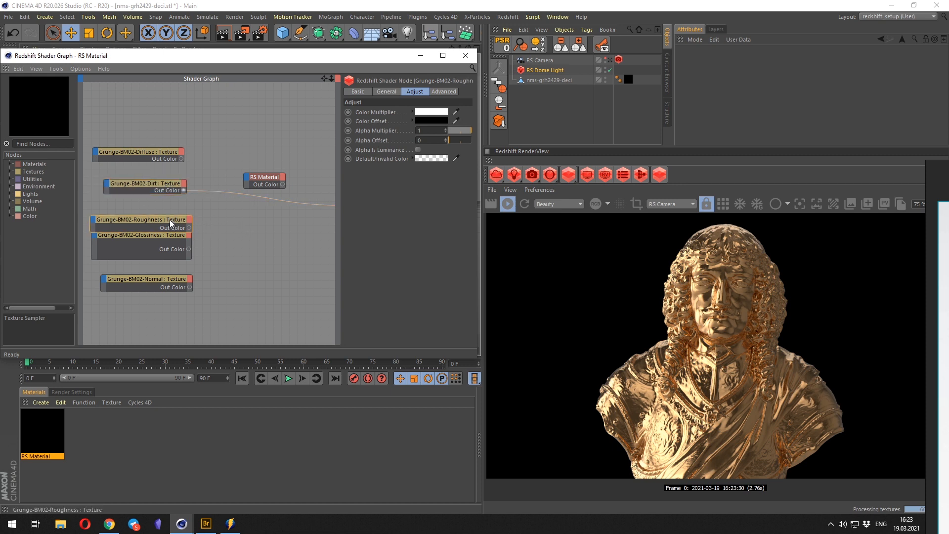
{"action": "left_click_drag", "start_coordinate": [171, 223], "coordinate": [176, 249]}
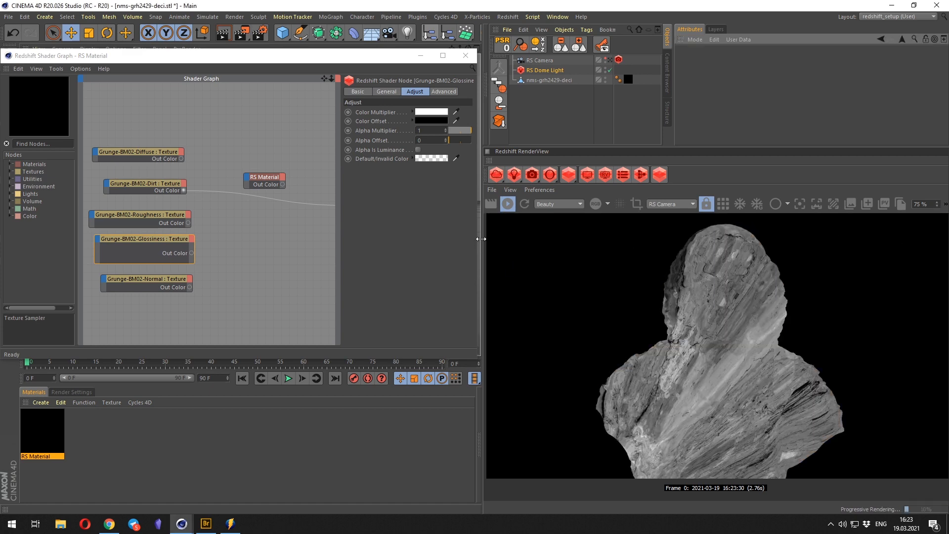
Widen the RenderView area, shift the shader graph window aside and set the fixed render scaling to 55%.
{"action": "left_click_drag", "start_coordinate": [481, 239], "coordinate": [418, 237]}
{"action": "left_click_drag", "start_coordinate": [374, 61], "coordinate": [332, 59]}
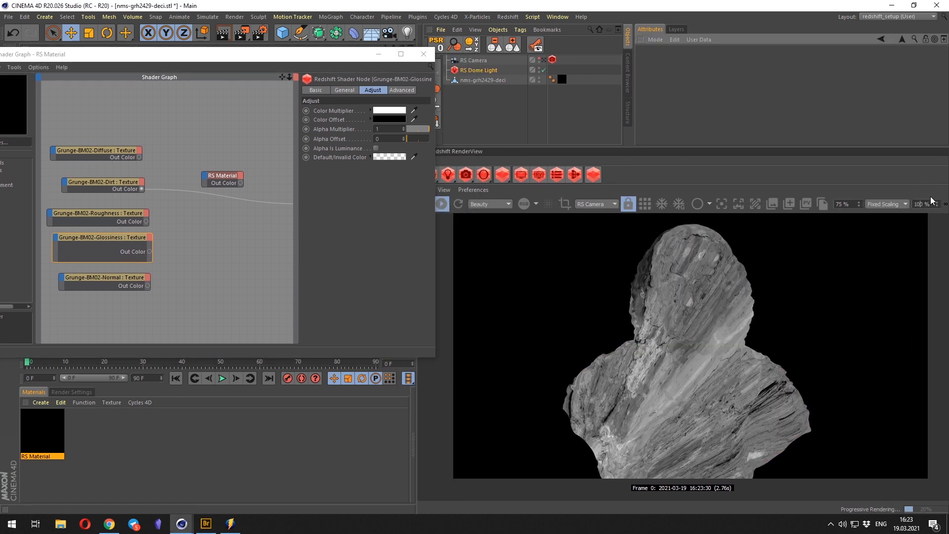
{"action": "type", "text": "5"}
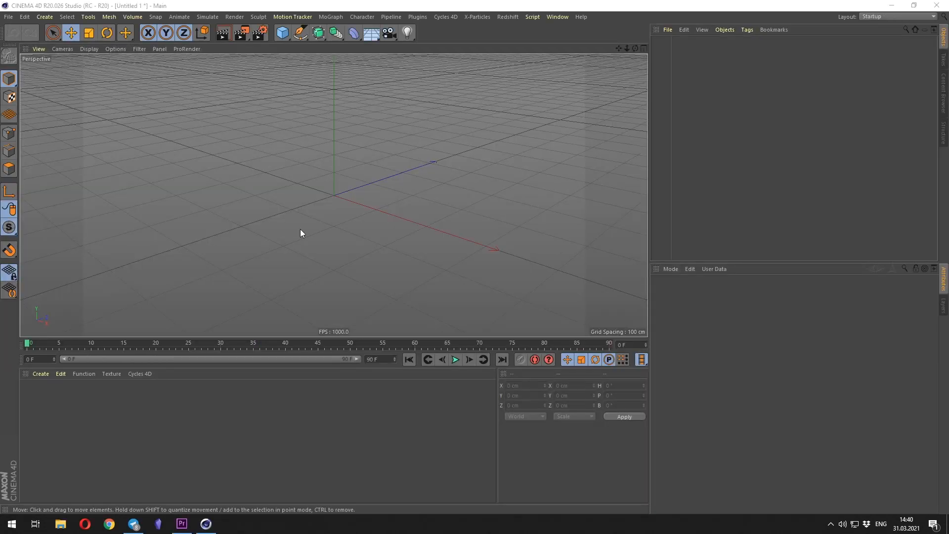
In Customize Commands, filter for "connect" and assign the shortcut B to Redshift's Connect Node to Output command.
{"action": "left_click", "coordinate": [556, 18]}
{"action": "mouse_move", "coordinate": [563, 32]}
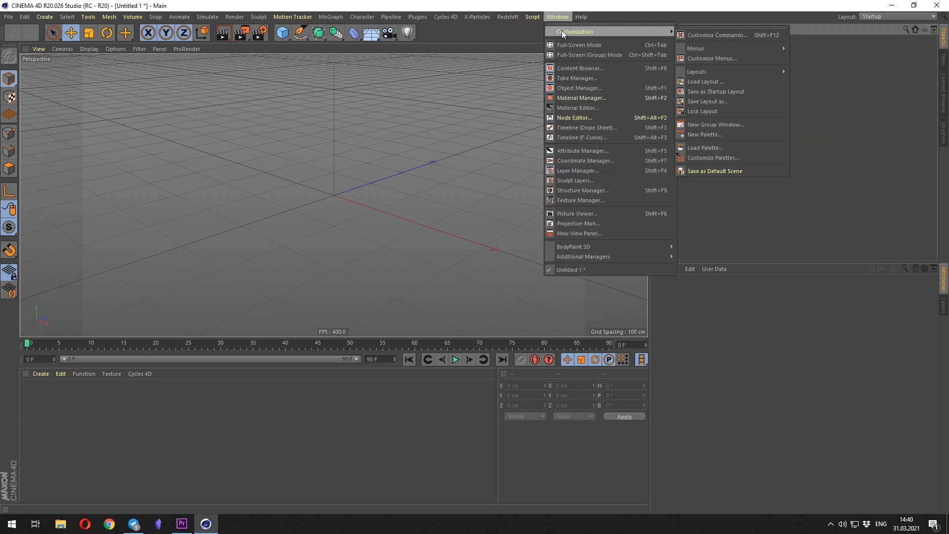
{"action": "left_click", "coordinate": [707, 35]}
{"action": "left_click_drag", "start_coordinate": [764, 31], "coordinate": [365, 103]}
{"action": "type", "text": "c"}
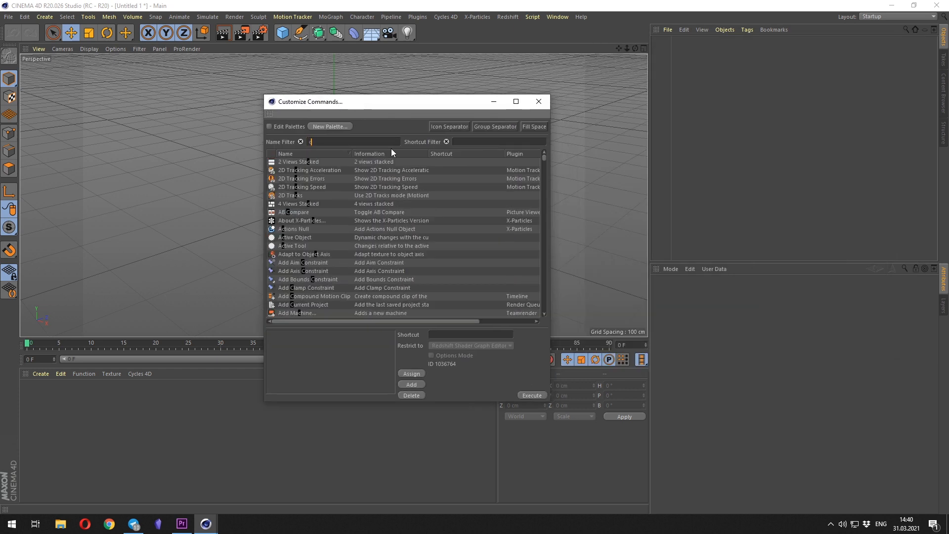
{"action": "type", "text": "onnect"}
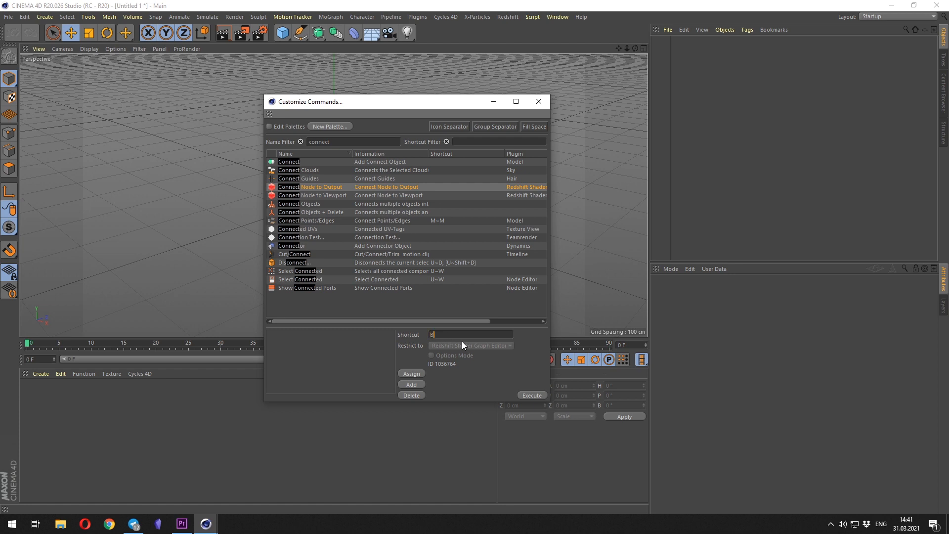
{"action": "left_click", "coordinate": [414, 374]}
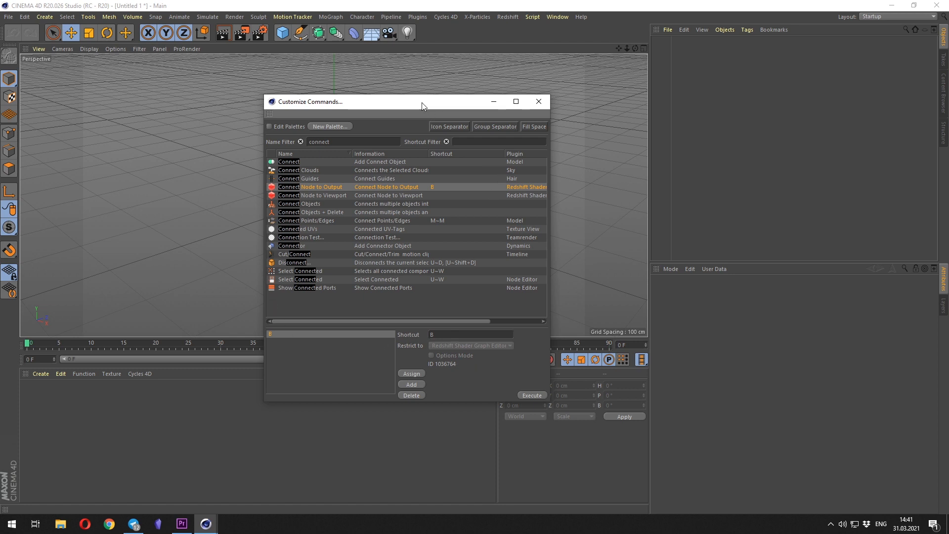
{"action": "left_click_drag", "start_coordinate": [422, 102], "coordinate": [432, 85]}
{"action": "left_click", "coordinate": [549, 79]}
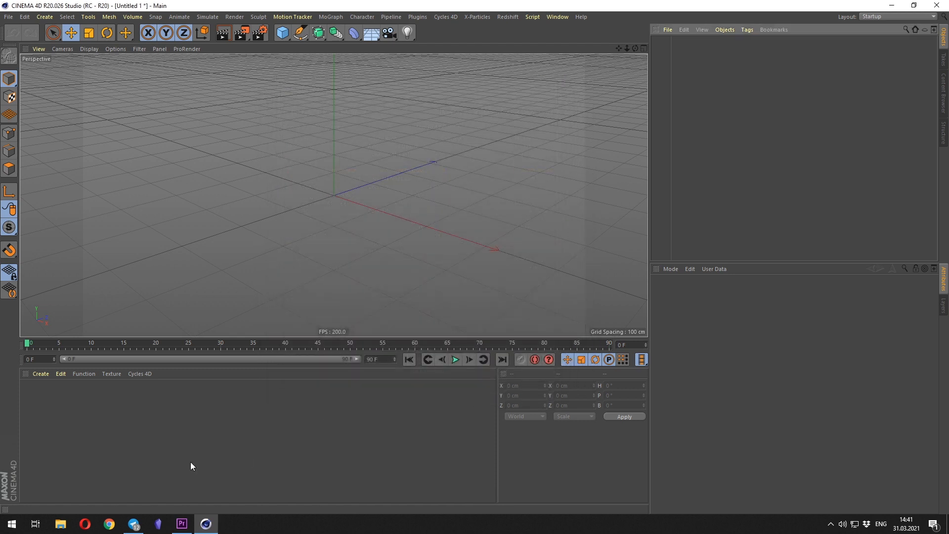
Create a Redshift material in the empty scene, open its shader graph and rearrange the nodes.
{"action": "left_click", "coordinate": [41, 373]}
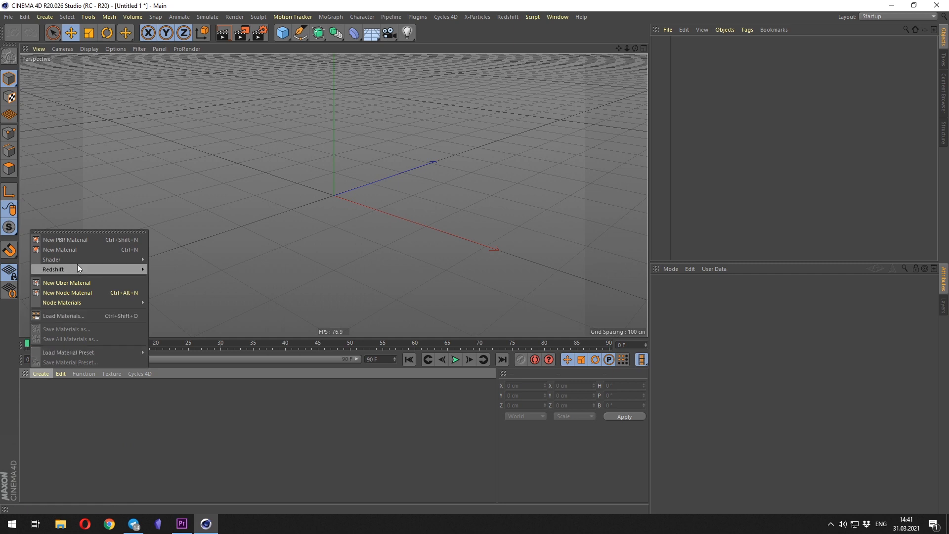
{"action": "mouse_move", "coordinate": [76, 269]}
{"action": "mouse_move", "coordinate": [163, 269]}
{"action": "left_click", "coordinate": [214, 270]}
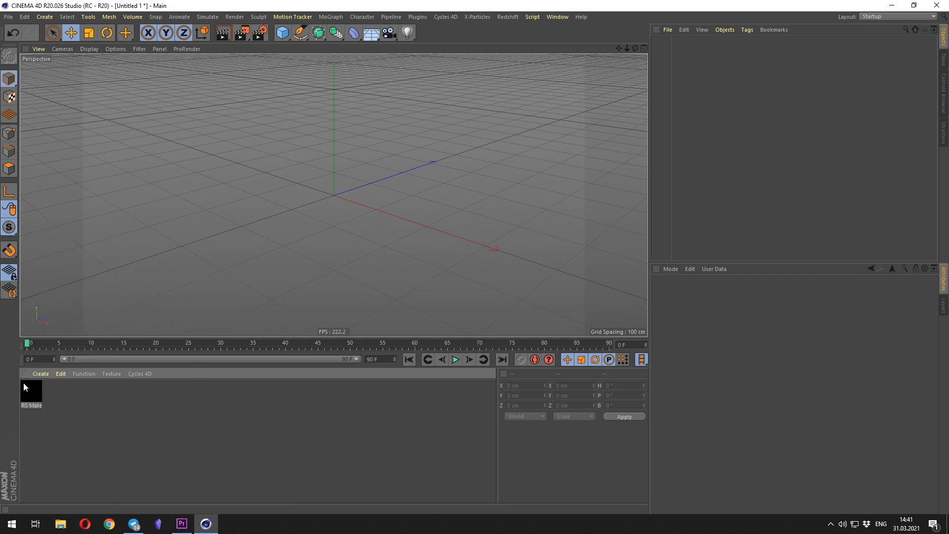
{"action": "double_click", "coordinate": [40, 394]}
{"action": "left_click", "coordinate": [211, 225]}
{"action": "left_click_drag", "start_coordinate": [172, 214], "coordinate": [129, 182]}
{"action": "left_click_drag", "start_coordinate": [187, 175], "coordinate": [193, 173]}
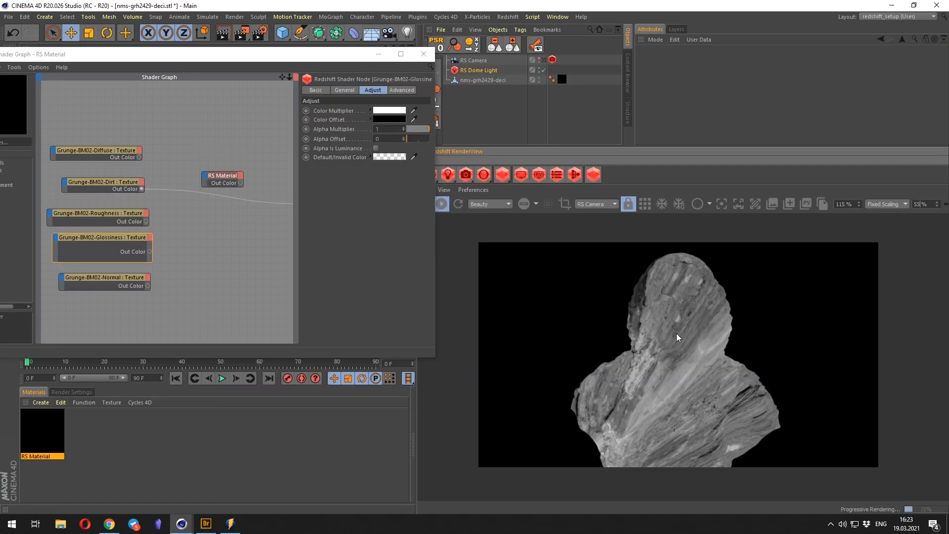
Return to the bust scene, enlarge the graph's node area and reposition RS Material and the graph window.
{"action": "left_click", "coordinate": [200, 241]}
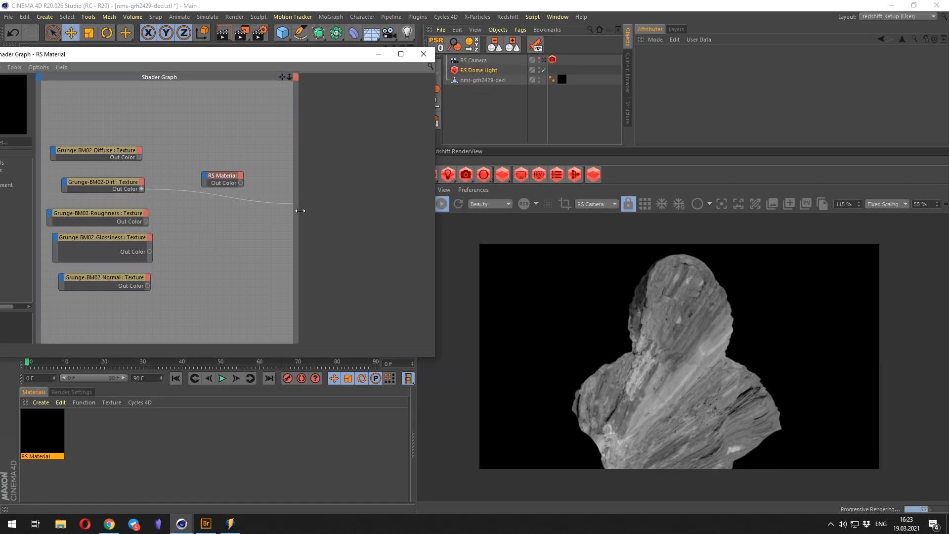
{"action": "left_click_drag", "start_coordinate": [300, 210], "coordinate": [377, 211]}
{"action": "left_click_drag", "start_coordinate": [266, 171], "coordinate": [299, 168]}
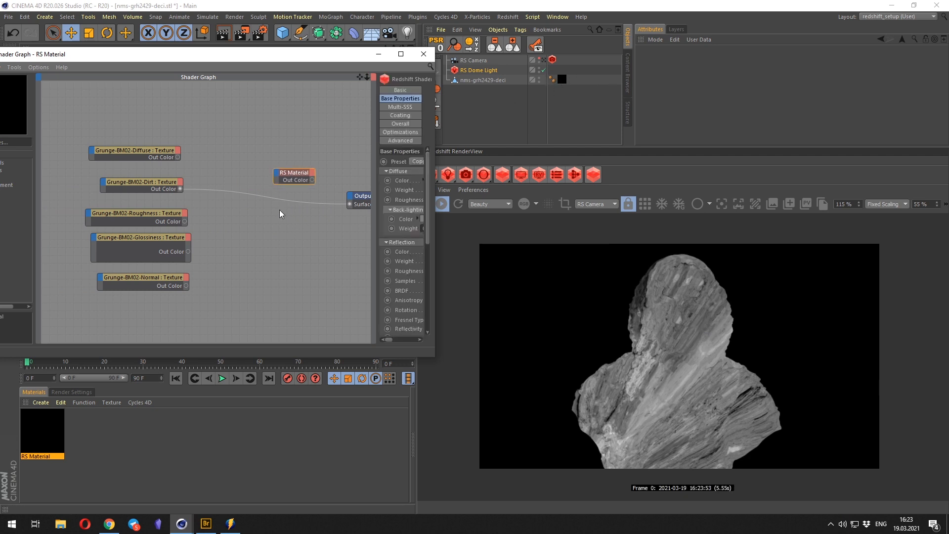
{"action": "left_click_drag", "start_coordinate": [274, 58], "coordinate": [304, 264]}
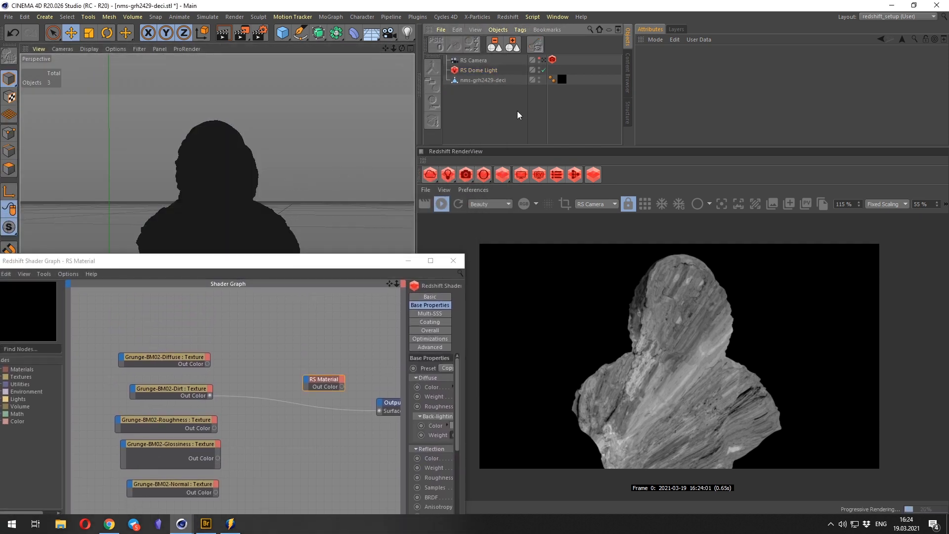
{"action": "left_click_drag", "start_coordinate": [309, 283], "coordinate": [305, 106]}
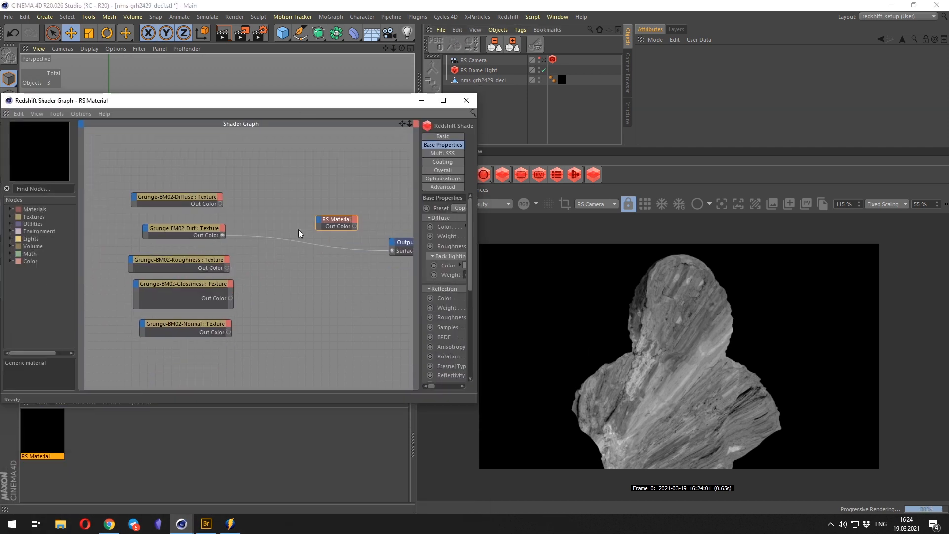
{"action": "left_click_drag", "start_coordinate": [338, 214], "coordinate": [337, 212]}
{"action": "left_click", "coordinate": [513, 134]}
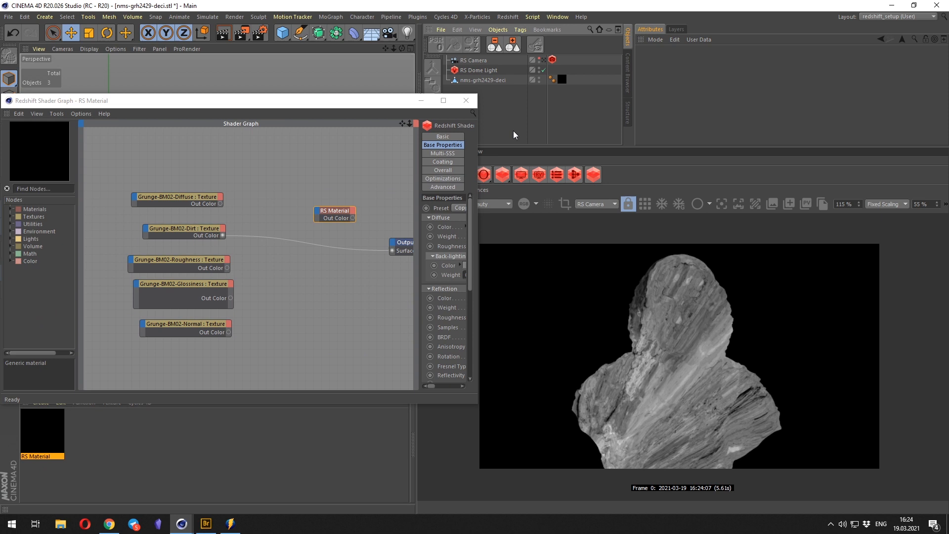
Find the TriPlanar node with "tri", add it to the graph and move the Diffuse and Dirt textures to make room.
{"action": "left_click", "coordinate": [55, 197]}
{"action": "type", "text": "tr"}
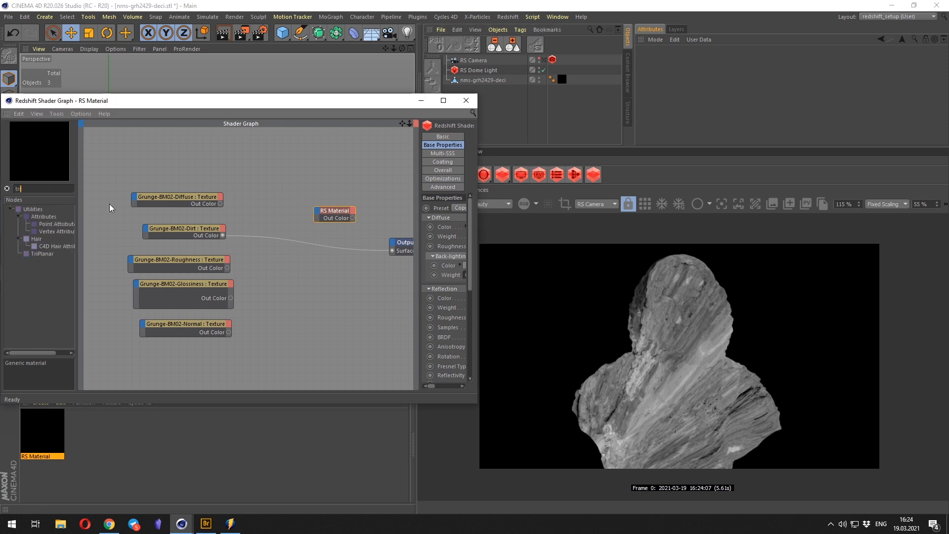
{"action": "type", "text": "i"}
{"action": "left_click_drag", "start_coordinate": [38, 254], "coordinate": [342, 205]}
{"action": "left_click_drag", "start_coordinate": [194, 196], "coordinate": [150, 179]}
{"action": "left_click_drag", "start_coordinate": [193, 229], "coordinate": [185, 214]}
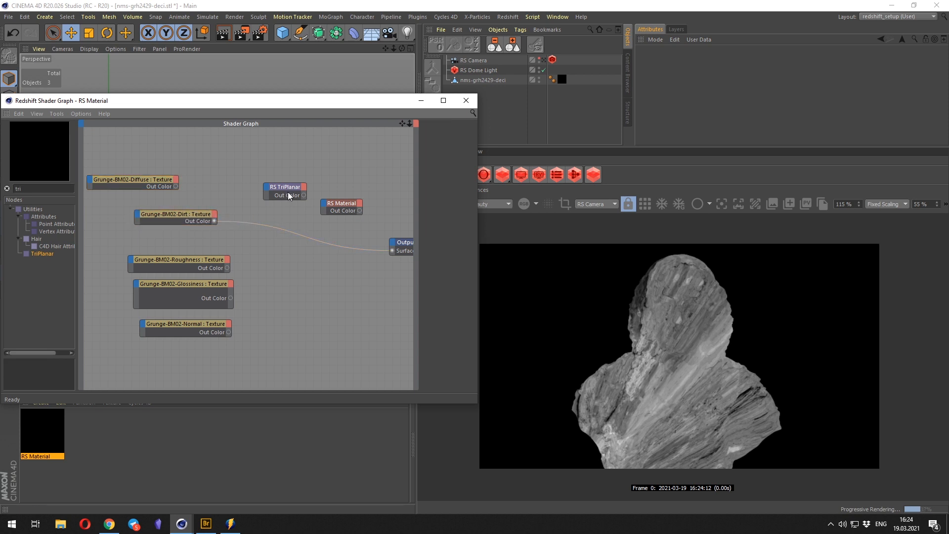
Connect the Dirt texture to the RS TriPlanar node's Image X input and link the TriPlanar to Output.
{"action": "left_click_drag", "start_coordinate": [288, 192], "coordinate": [276, 239]}
{"action": "left_click_drag", "start_coordinate": [216, 222], "coordinate": [258, 237]}
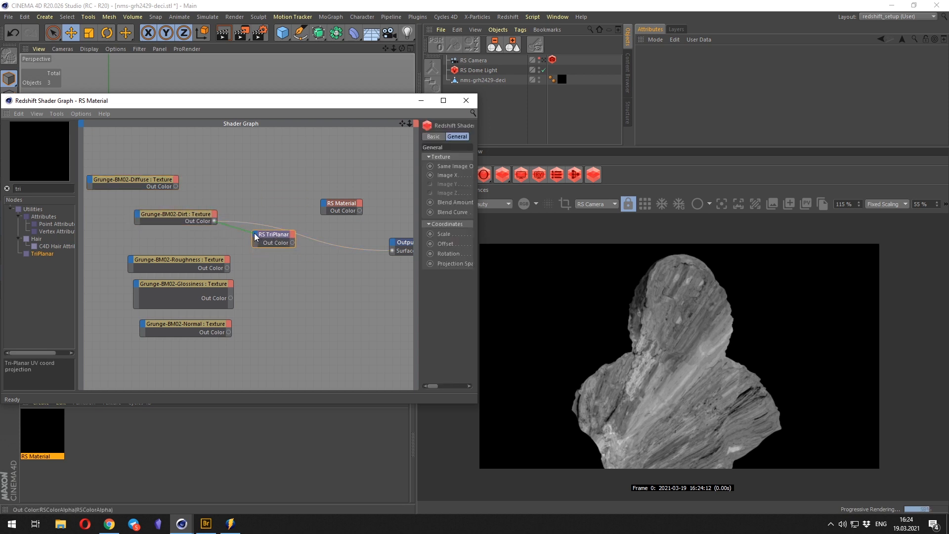
{"action": "mouse_move", "coordinate": [277, 240]}
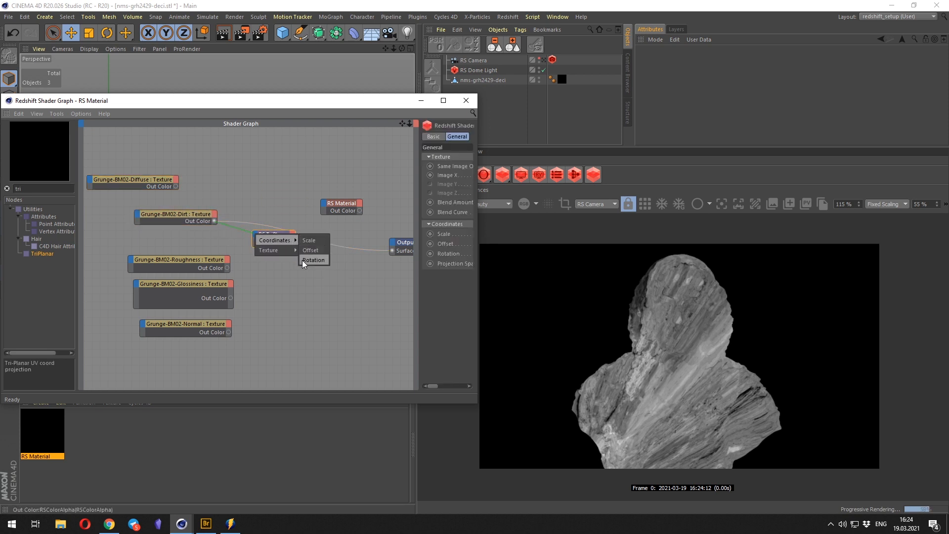
{"action": "left_click", "coordinate": [310, 250]}
{"action": "left_click_drag", "start_coordinate": [291, 234], "coordinate": [284, 224]}
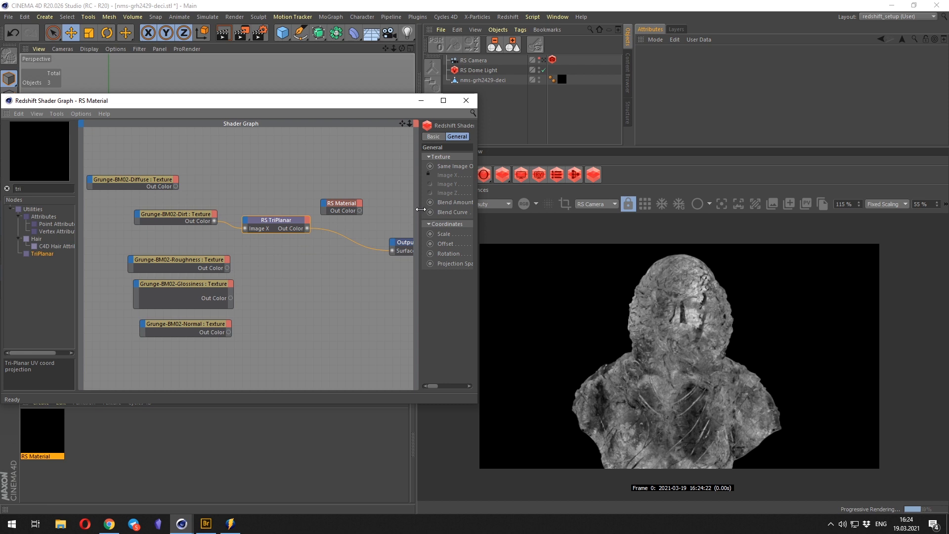
Expand the RS TriPlanar settings and set Blend Amount to 1.
{"action": "left_click_drag", "start_coordinate": [420, 209], "coordinate": [304, 209]}
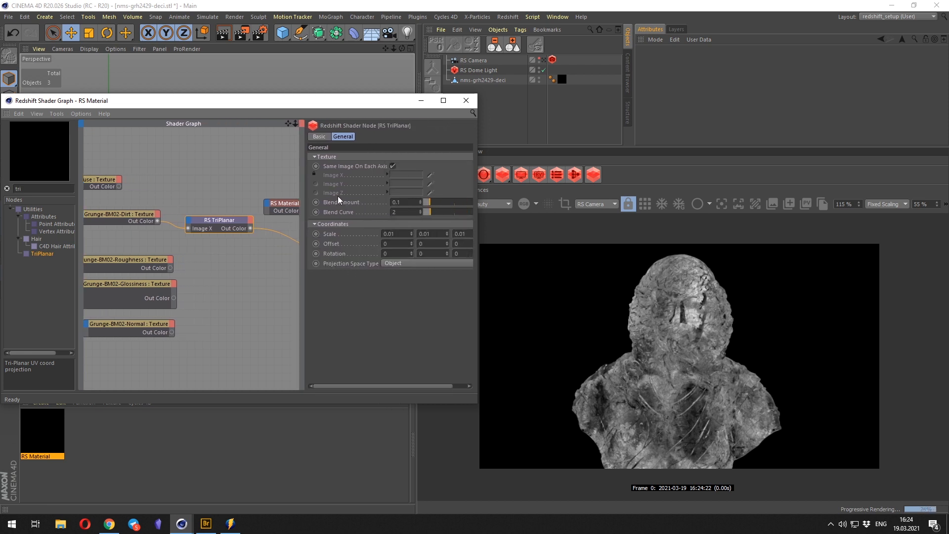
{"action": "left_click_drag", "start_coordinate": [431, 203], "coordinate": [486, 203]}
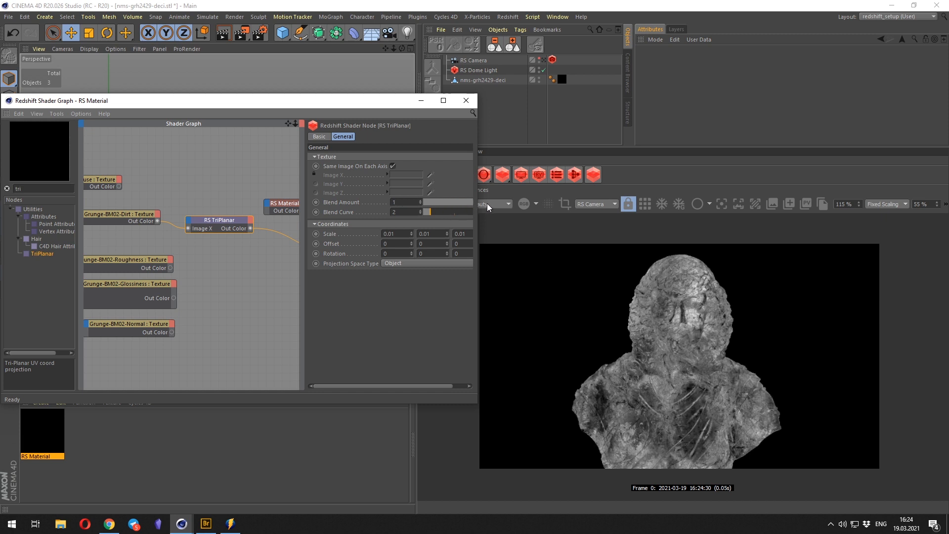
Move the shader graph window down and turn off texture display in the perspective viewport.
{"action": "mouse_move", "coordinate": [382, 102]}
{"action": "left_mouse_down"}
{"action": "mouse_move", "coordinate": [398, 225]}
{"action": "mouse_move", "coordinate": [366, 181]}
{"action": "left_mouse_up"}
{"action": "left_click", "coordinate": [565, 109]}
{"action": "key", "text": "n"}
{"action": "key", "text": "q"}
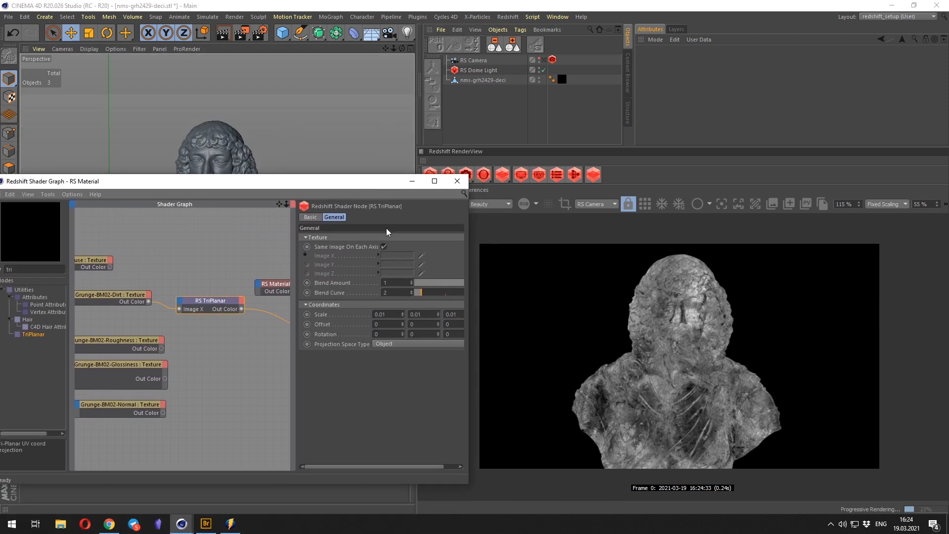
Try different Blend Curve values on the RS TriPlanar node and move the Output node farther along the graph.
{"action": "left_click_drag", "start_coordinate": [443, 291], "coordinate": [406, 295]}
{"action": "left_click_drag", "start_coordinate": [402, 291], "coordinate": [418, 292]}
{"action": "left_click_drag", "start_coordinate": [381, 181], "coordinate": [408, 161]}
{"action": "middle_click_drag", "start_coordinate": [267, 330], "coordinate": [176, 306]}
{"action": "middle_click_drag", "start_coordinate": [269, 313], "coordinate": [238, 294]}
{"action": "left_click_drag", "start_coordinate": [239, 263], "coordinate": [254, 269]}
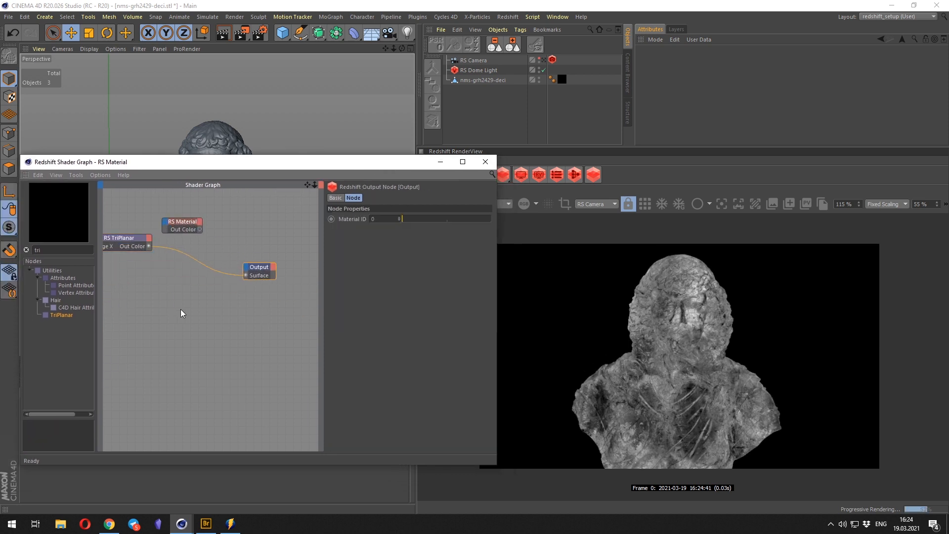
Shift the Output node slightly farther along the graph and move the shader graph window up.
{"action": "middle_click_drag", "start_coordinate": [180, 309], "coordinate": [206, 311]}
{"action": "left_click_drag", "start_coordinate": [282, 271], "coordinate": [298, 281]}
{"action": "left_click_drag", "start_coordinate": [236, 166], "coordinate": [227, 66]}
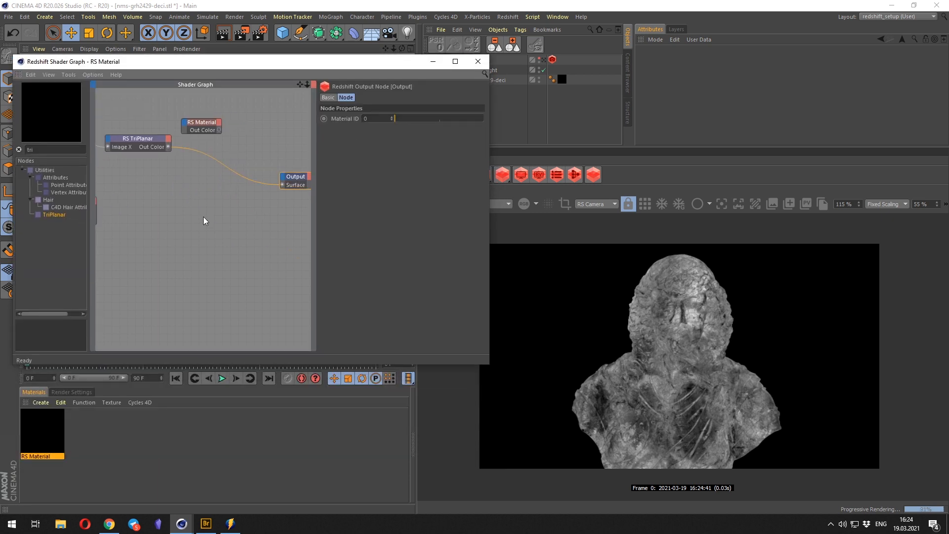
Reposition the RS Material node and connect its Out Color to the Output node's Surface input.
{"action": "middle_click_drag", "start_coordinate": [203, 217], "coordinate": [217, 231]}
{"action": "left_click_drag", "start_coordinate": [224, 144], "coordinate": [248, 171]}
{"action": "middle_click_drag", "start_coordinate": [295, 203], "coordinate": [251, 207]}
{"action": "left_click_drag", "start_coordinate": [271, 185], "coordinate": [307, 206]}
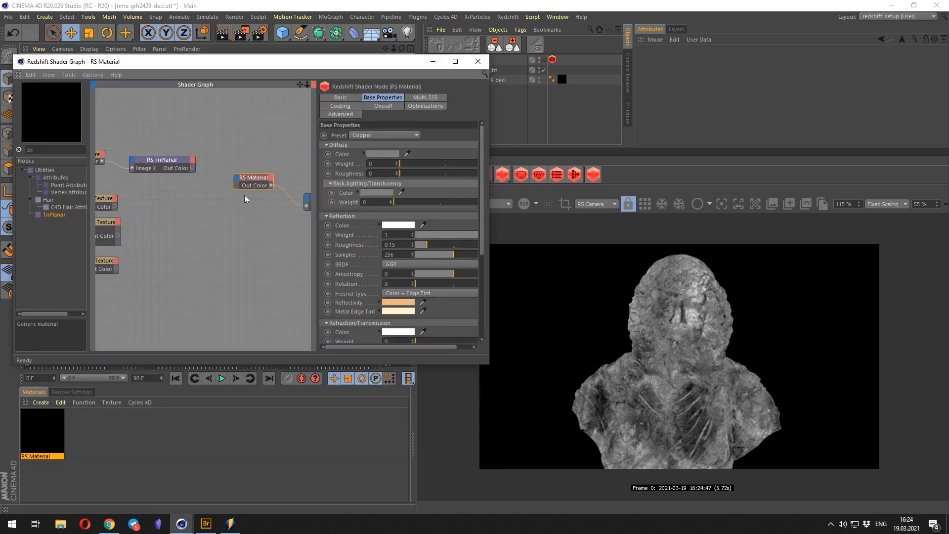
Rearrange the Roughness, Glossiness and Normal texture nodes in a spaced column below the Dirt texture.
{"action": "middle_click_drag", "start_coordinate": [200, 197], "coordinate": [271, 190]}
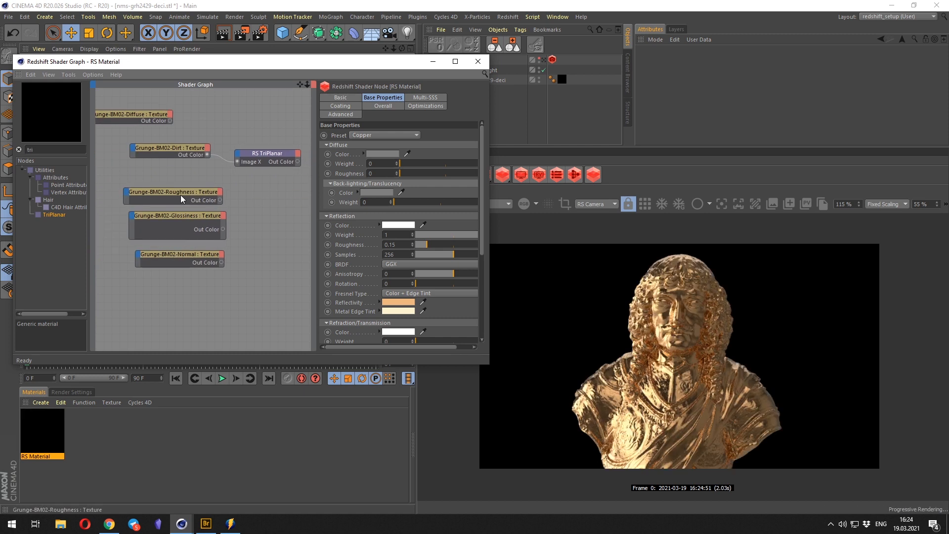
{"action": "mouse_move", "coordinate": [180, 194]}
{"action": "left_mouse_down"}
{"action": "mouse_move", "coordinate": [168, 188]}
{"action": "mouse_move", "coordinate": [175, 217]}
{"action": "left_mouse_up"}
{"action": "left_click_drag", "start_coordinate": [194, 254], "coordinate": [179, 262]}
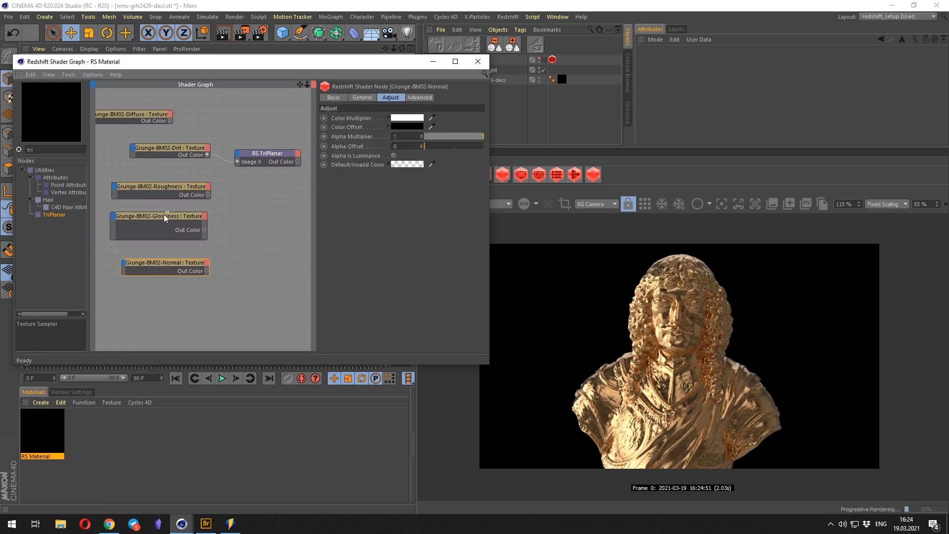
{"action": "left_click", "coordinate": [164, 215]}
{"action": "left_click", "coordinate": [237, 268]}
Duplicate the RS TriPlanar node, feed the Roughness texture into its Image X and link the copy to Output.
{"action": "left_click", "coordinate": [269, 153]}
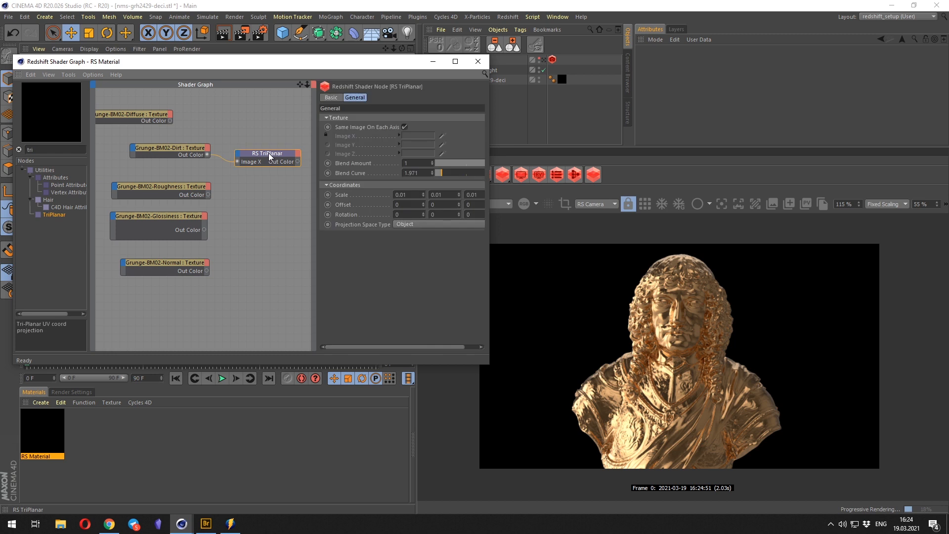
{"action": "left_click_drag", "start_coordinate": [267, 154], "coordinate": [266, 159]}
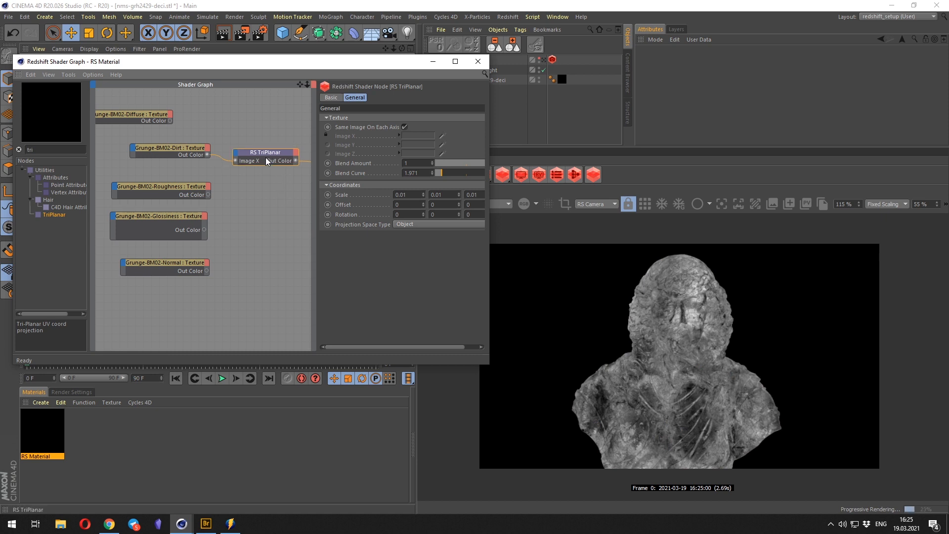
{"action": "left_click_drag", "start_coordinate": [268, 156], "coordinate": [267, 192], "text": "ctrl"}
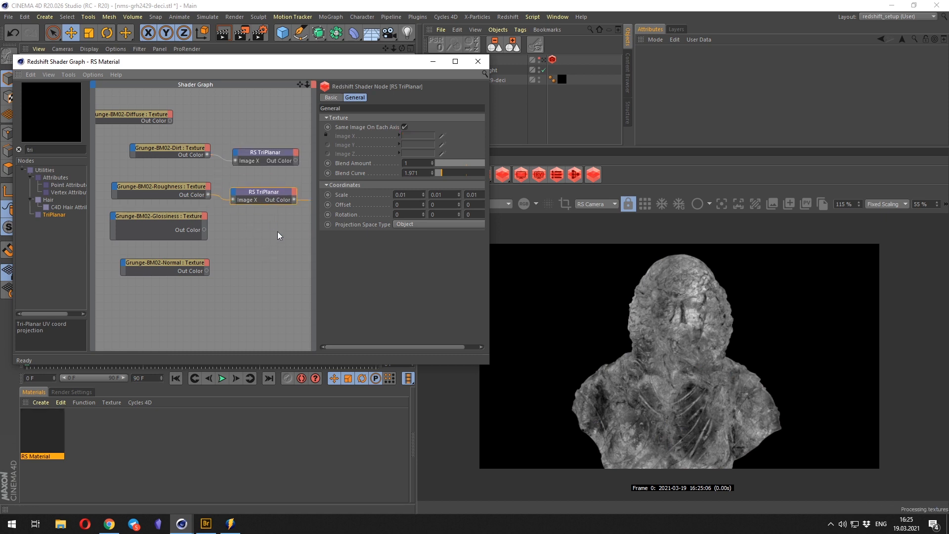
{"action": "left_click_drag", "start_coordinate": [183, 182], "coordinate": [173, 180]}
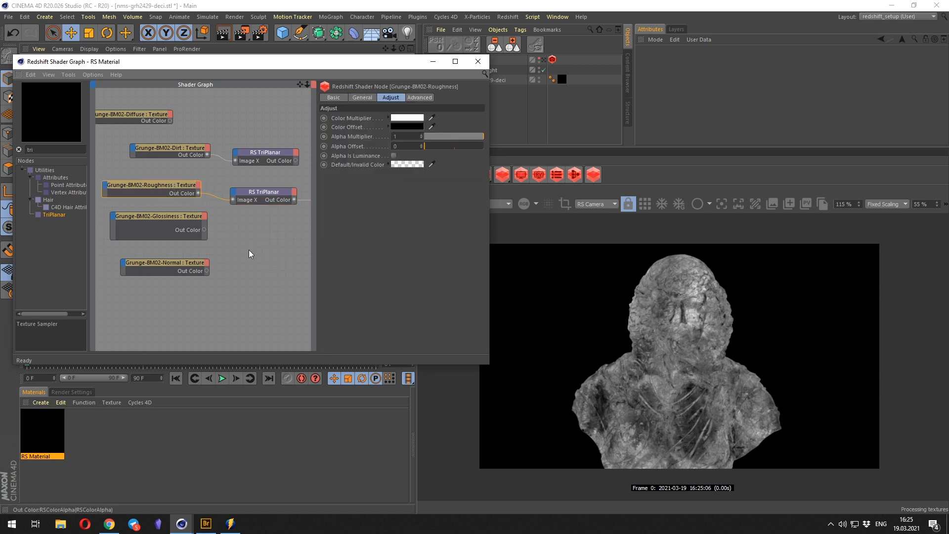
Move the Output node farther from RS Material and reconnect RS Material to Output.
{"action": "middle_click_drag", "start_coordinate": [312, 239], "coordinate": [242, 241]}
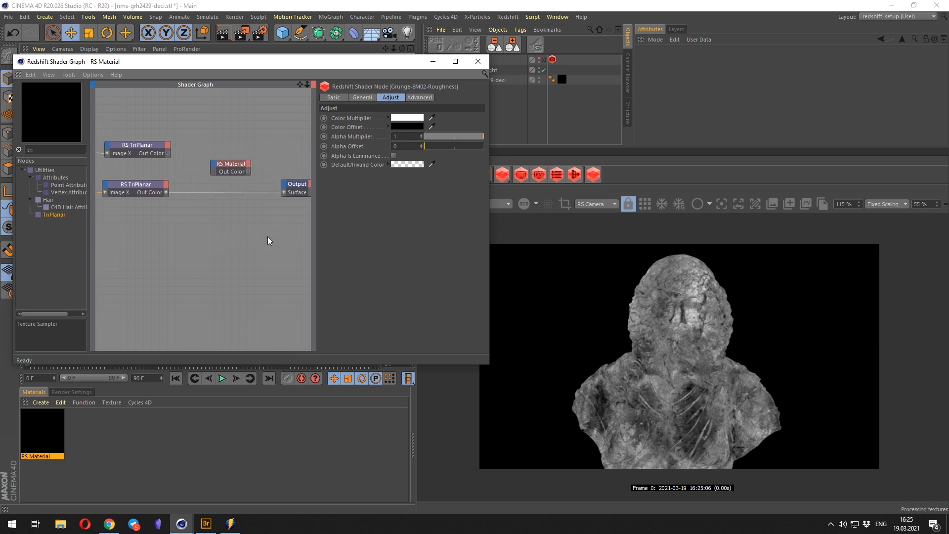
{"action": "middle_click_drag", "start_coordinate": [267, 241], "coordinate": [226, 237]}
{"action": "left_click_drag", "start_coordinate": [205, 183], "coordinate": [251, 193]}
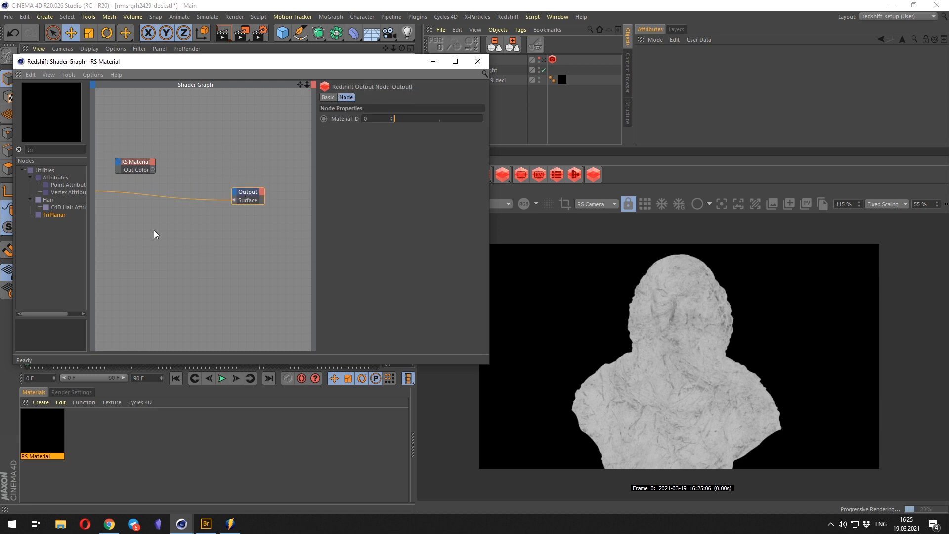
{"action": "middle_click_drag", "start_coordinate": [153, 230], "coordinate": [225, 225]}
{"action": "left_click", "coordinate": [211, 158]}
{"action": "key", "text": "q"}
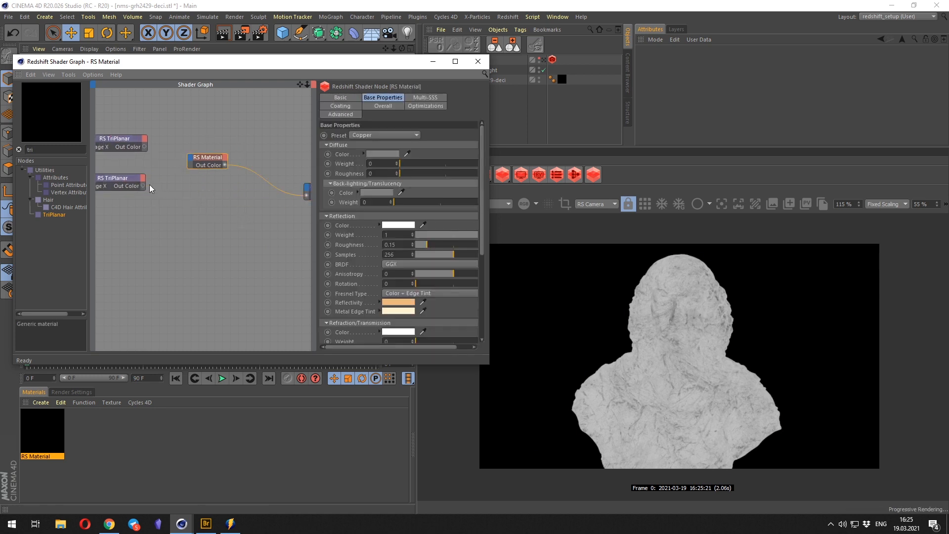
Connect the Roughness TriPlanar's Out Color to RS Material's Refl Roughness input and inspect the bust render up close.
{"action": "left_click_drag", "start_coordinate": [142, 186], "coordinate": [193, 159]}
{"action": "mouse_move", "coordinate": [230, 182]}
{"action": "left_click", "coordinate": [359, 201]}
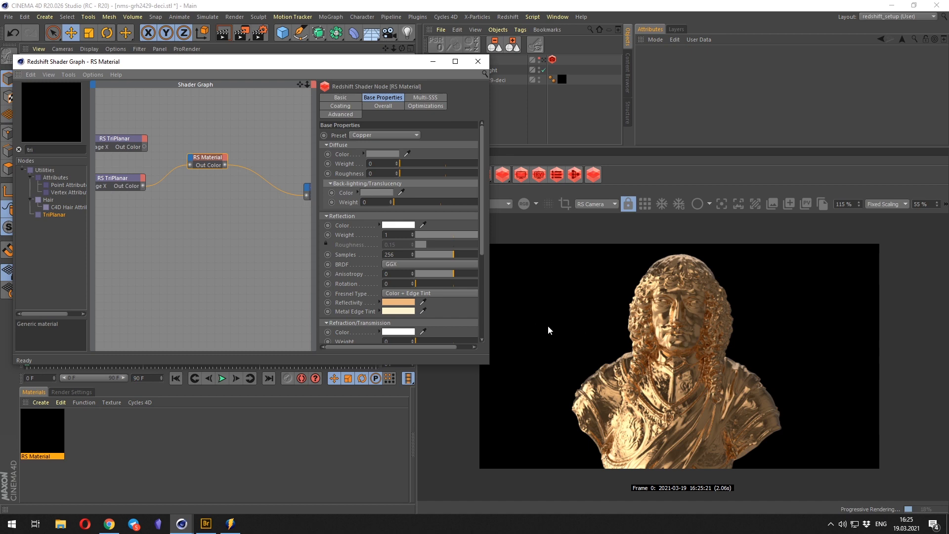
{"action": "scroll", "coordinate": [538, 321], "scroll_direction": "up", "scroll_amount": 2}
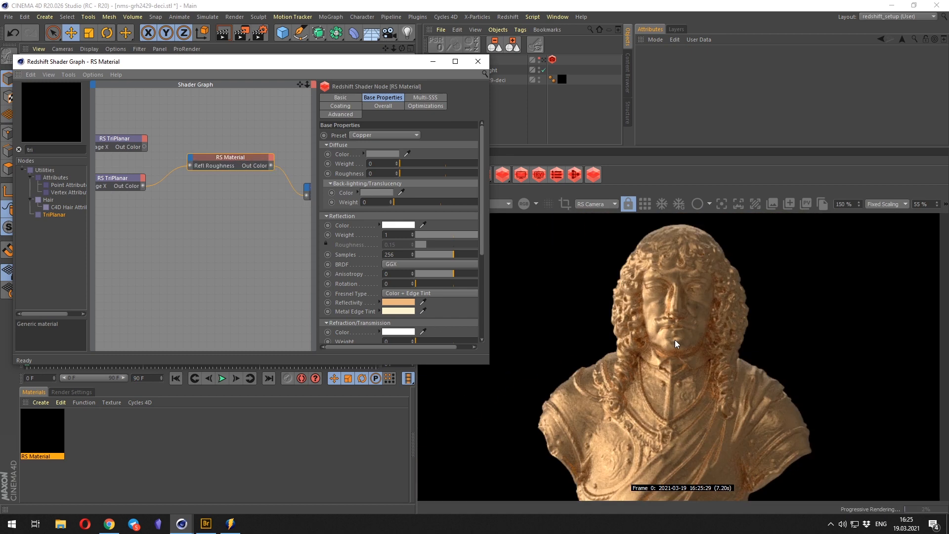
{"action": "left_click", "coordinate": [674, 339]}
Display the texture nodes' General settings and reposition the Glossiness and Dirt texture nodes slightly.
{"action": "middle_click_drag", "start_coordinate": [178, 236], "coordinate": [331, 244]}
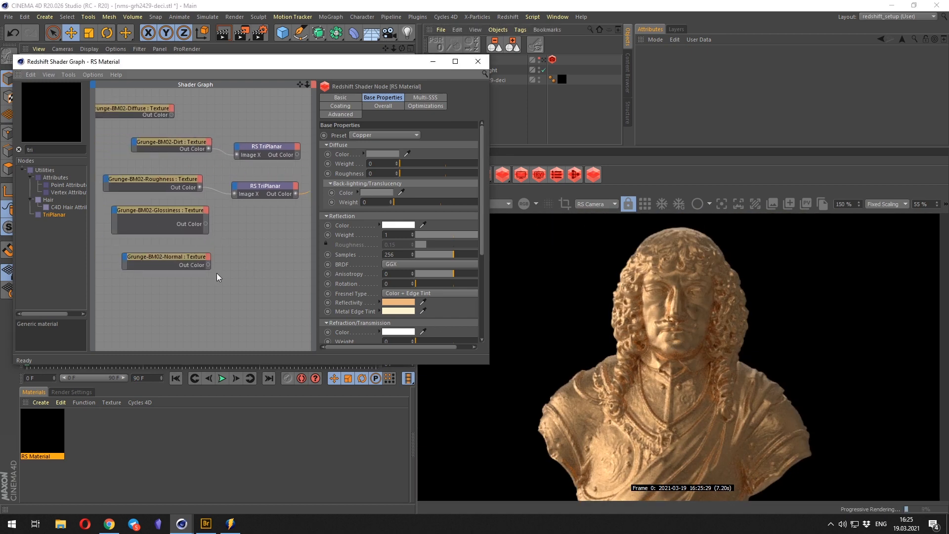
{"action": "left_click", "coordinate": [189, 210]}
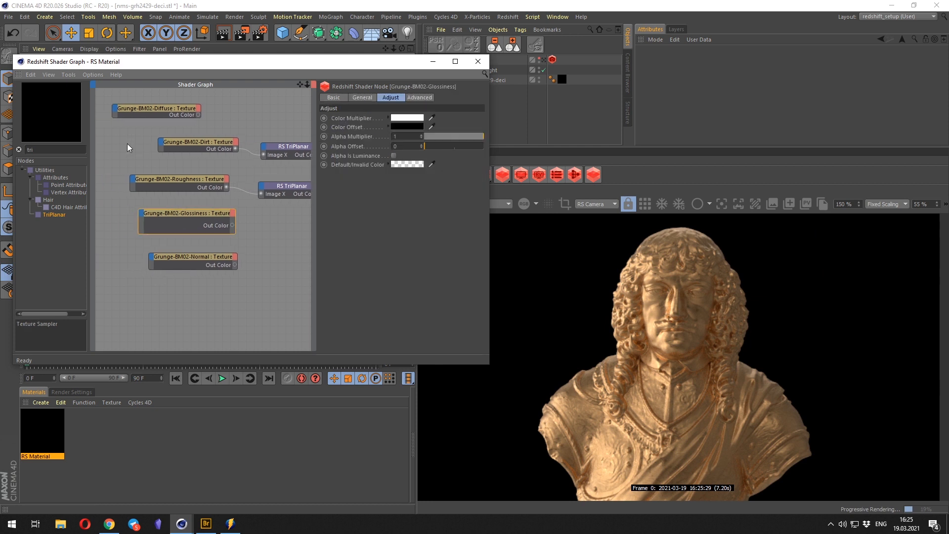
{"action": "left_click_drag", "start_coordinate": [122, 131], "coordinate": [235, 264]}
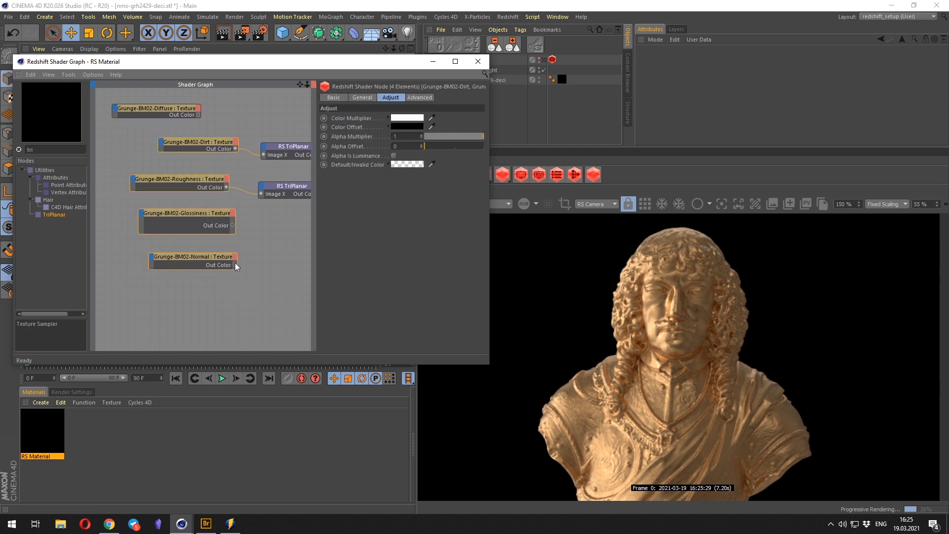
{"action": "left_click", "coordinate": [361, 99]}
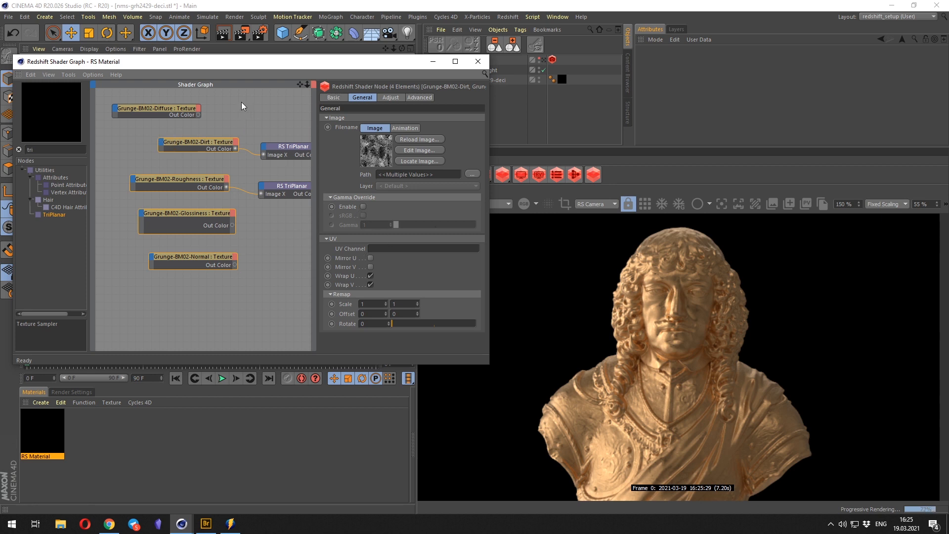
{"action": "left_click_drag", "start_coordinate": [240, 102], "coordinate": [117, 135]}
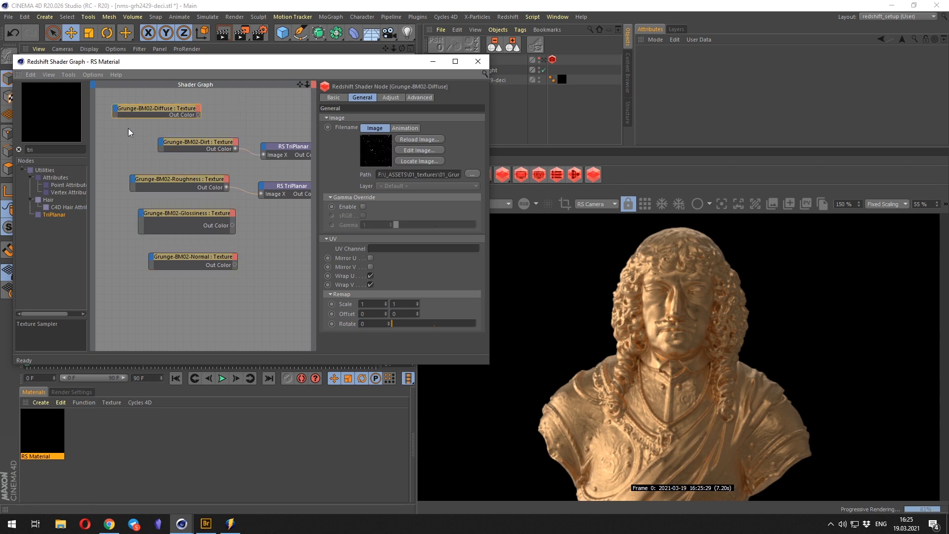
{"action": "left_click", "coordinate": [190, 148]}
{"action": "left_click_drag", "start_coordinate": [208, 143], "coordinate": [200, 150]}
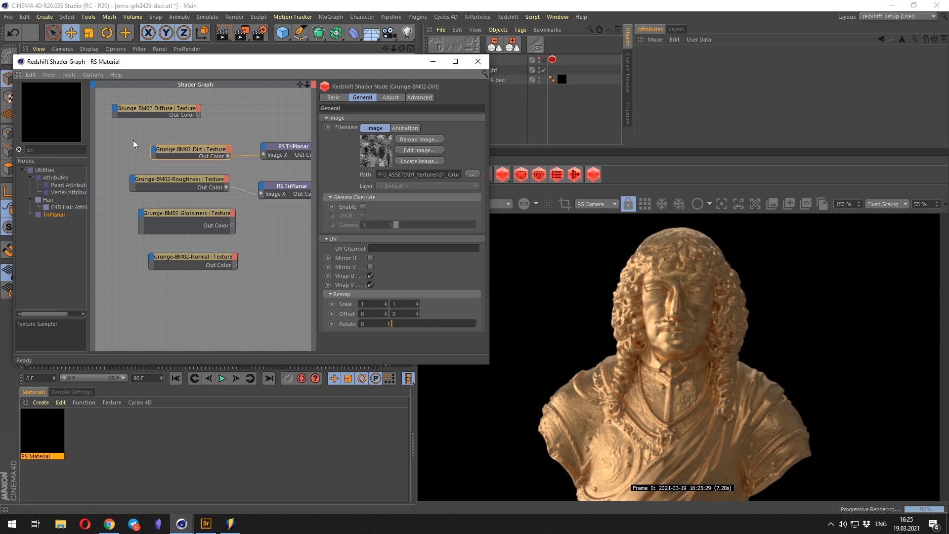
Enable Gamma Override on the Dirt, Roughness, Glossiness and Normal textures together and check the render.
{"action": "left_click_drag", "start_coordinate": [133, 140], "coordinate": [206, 282]}
{"action": "left_click", "coordinate": [265, 295]}
{"action": "left_click", "coordinate": [285, 188]}
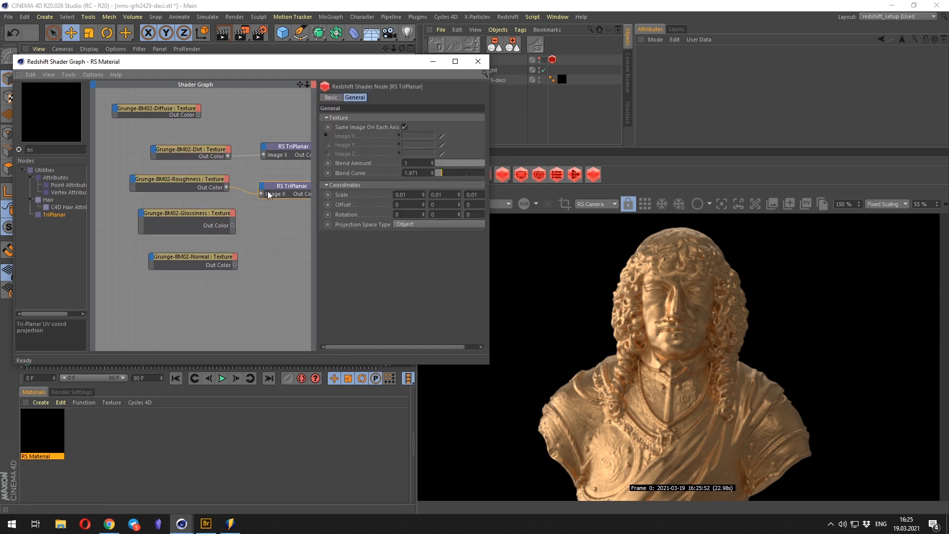
{"action": "middle_click_drag", "start_coordinate": [263, 219], "coordinate": [252, 222]}
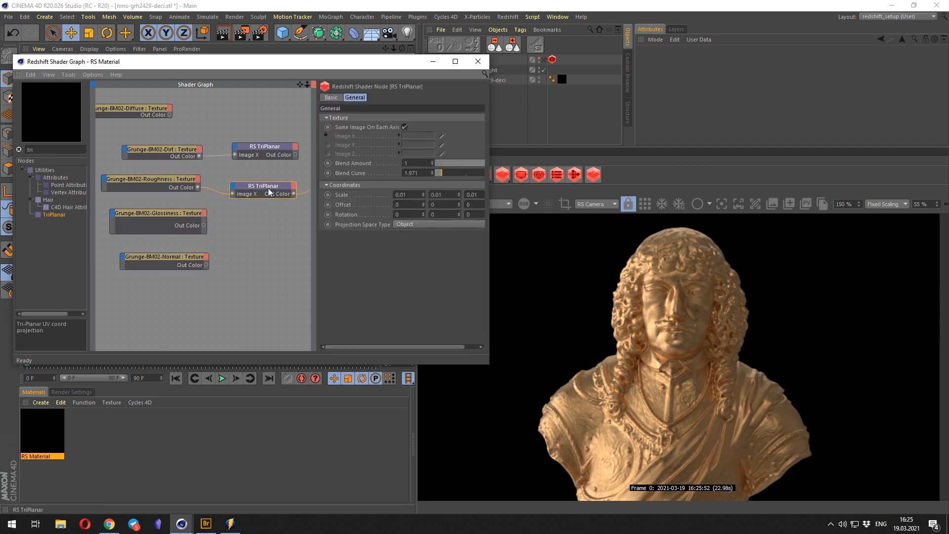
{"action": "middle_click_drag", "start_coordinate": [268, 187], "coordinate": [326, 210]}
{"action": "left_click", "coordinate": [244, 222]}
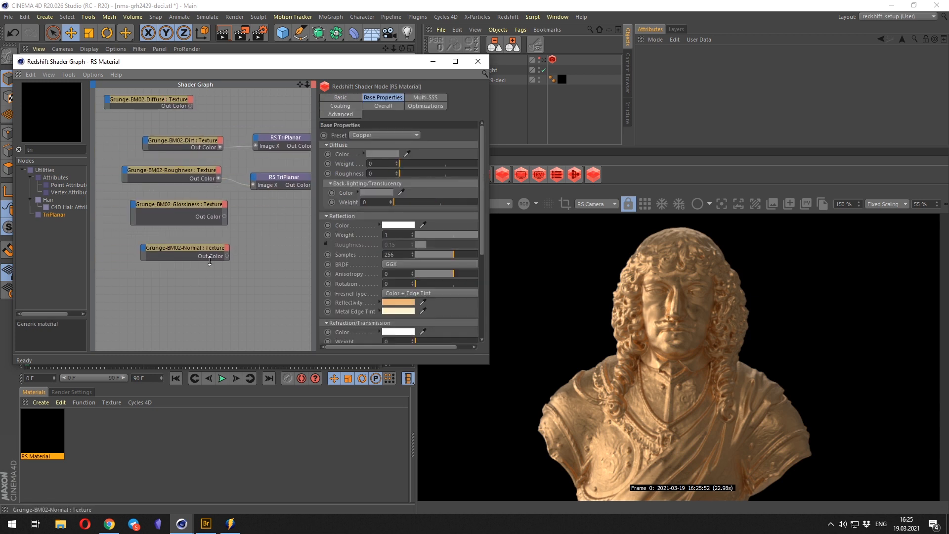
{"action": "left_click_drag", "start_coordinate": [200, 278], "coordinate": [107, 134]}
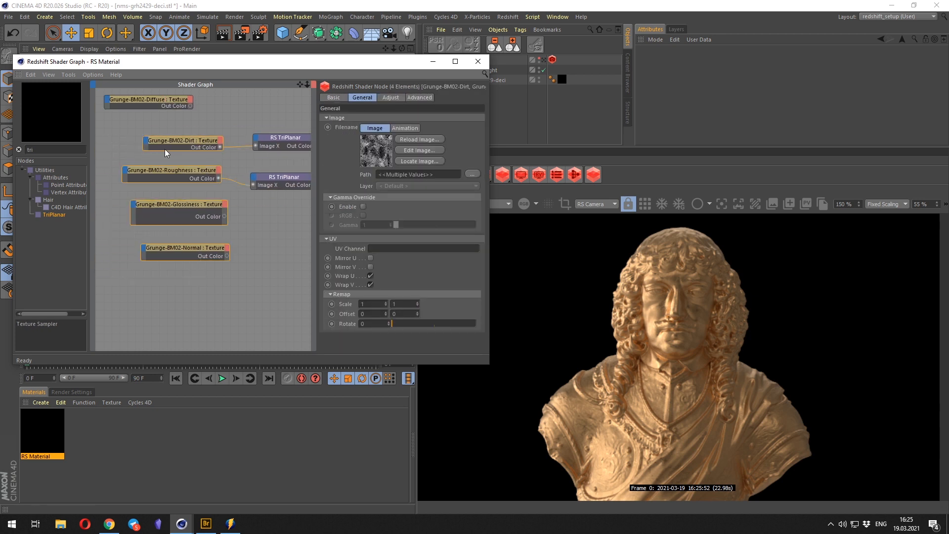
{"action": "left_click", "coordinate": [363, 206]}
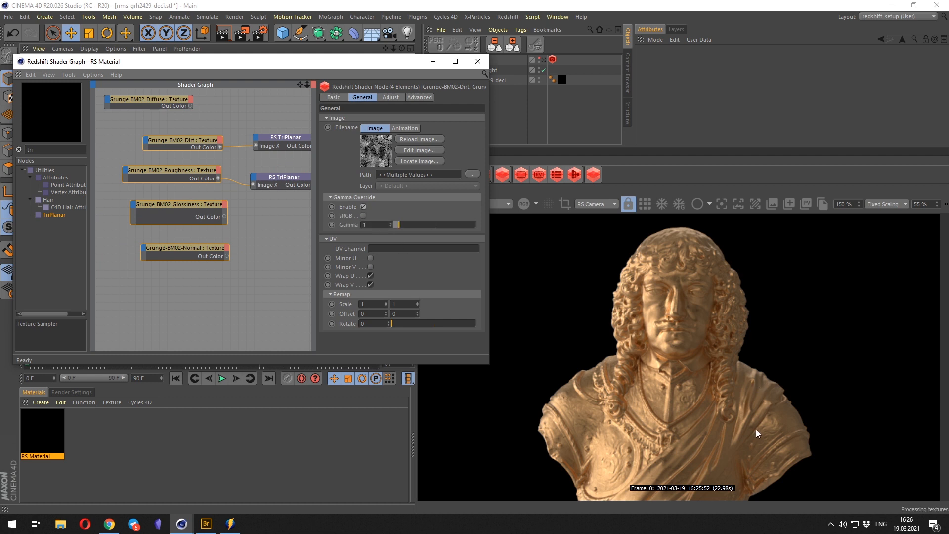
{"action": "left_click", "coordinate": [659, 330]}
{"action": "scroll", "coordinate": [659, 330], "scroll_direction": "down", "scroll_amount": 2}
{"action": "scroll", "coordinate": [648, 353], "scroll_direction": "up", "scroll_amount": 2}
Tidy the graph by moving the Roughness TriPlanar closer to the Dirt TriPlanar and repositioning the RS Material node.
{"action": "left_click", "coordinate": [214, 264]}
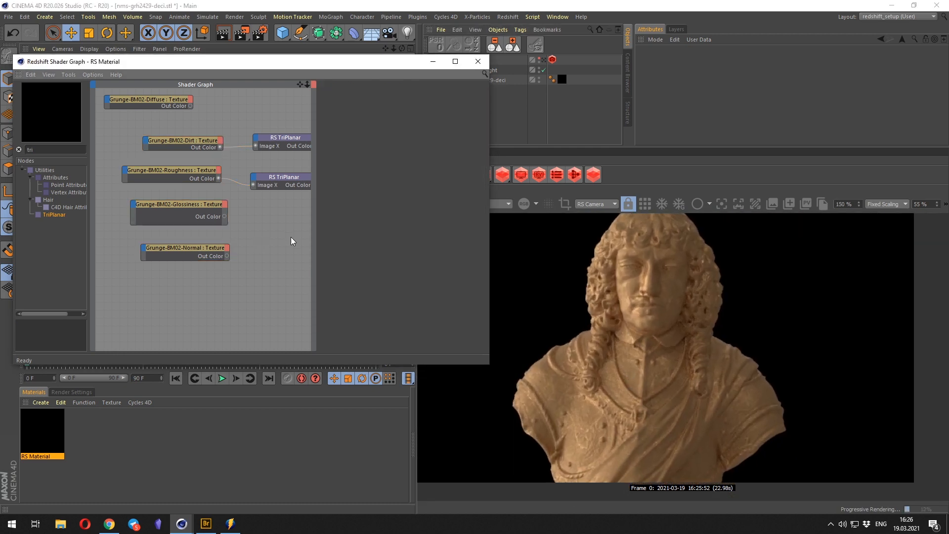
{"action": "middle_click_drag", "start_coordinate": [304, 181], "coordinate": [235, 186]}
{"action": "left_click", "coordinate": [236, 189]}
{"action": "middle_click_drag", "start_coordinate": [200, 224], "coordinate": [155, 234]}
{"action": "left_click", "coordinate": [161, 203]}
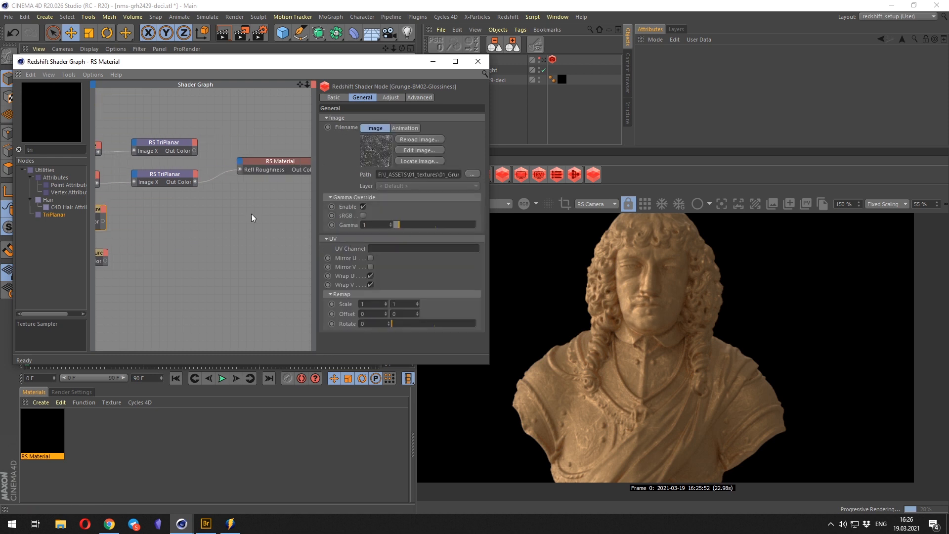
{"action": "left_click", "coordinate": [275, 167]}
{"action": "middle_click_drag", "start_coordinate": [251, 248], "coordinate": [227, 218]}
{"action": "left_click_drag", "start_coordinate": [287, 171], "coordinate": [260, 182]}
{"action": "middle_click_drag", "start_coordinate": [166, 209], "coordinate": [267, 209]}
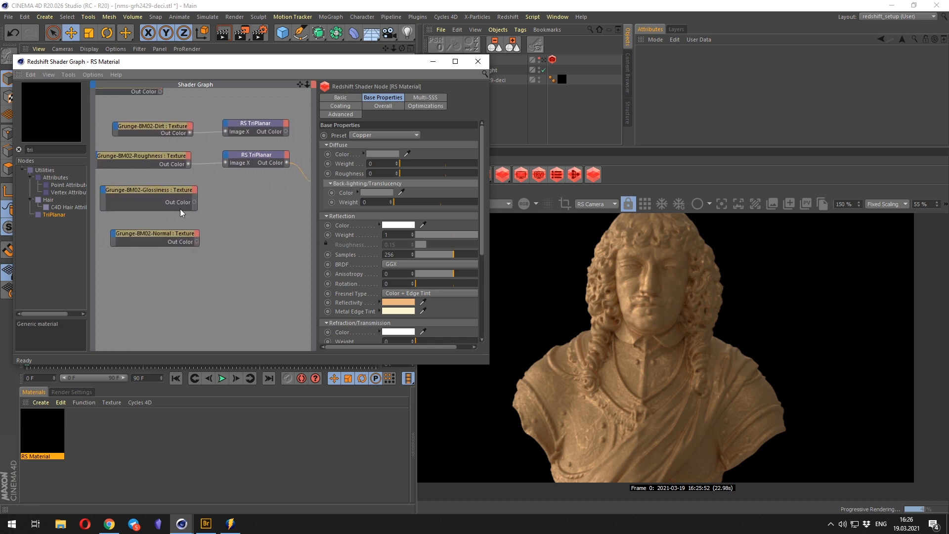
Duplicate the RS TriPlanar node below the Roughness one and connect the Glossiness texture to its Image X input.
{"action": "left_click", "coordinate": [171, 195]}
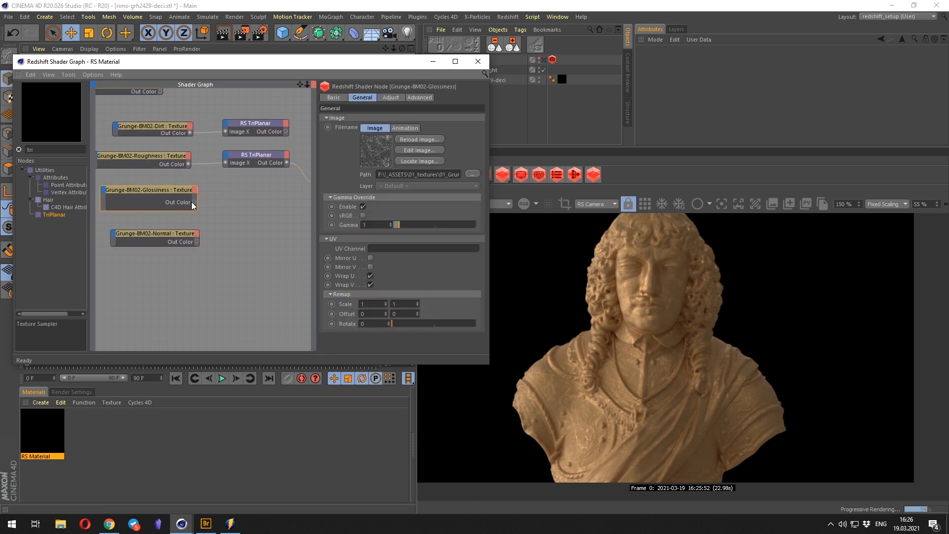
{"action": "left_click_drag", "start_coordinate": [233, 182], "coordinate": [159, 191]}
{"action": "left_click", "coordinate": [252, 169]}
{"action": "left_click_drag", "start_coordinate": [254, 155], "coordinate": [242, 194], "text": "ctrl"}
{"action": "left_click", "coordinate": [250, 204]}
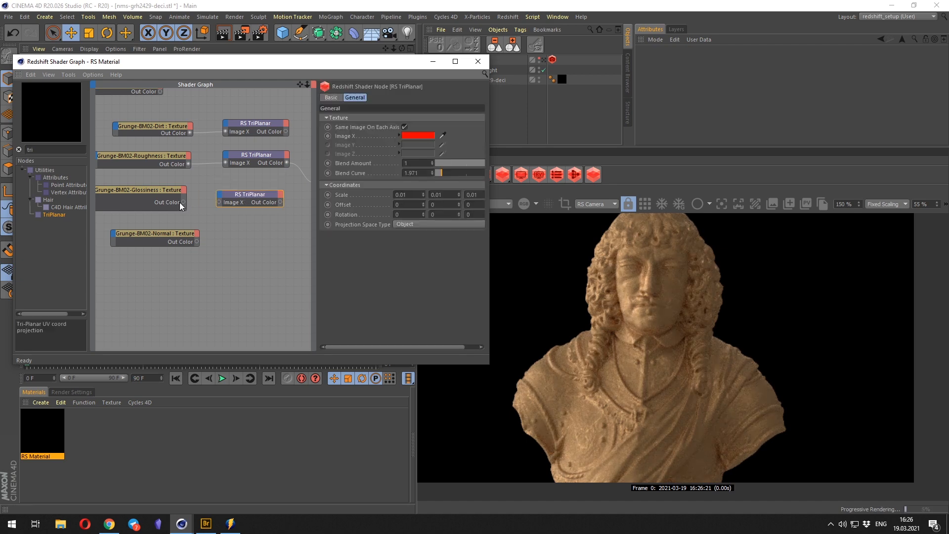
{"action": "left_click_drag", "start_coordinate": [180, 202], "coordinate": [215, 203]}
{"action": "middle_click_drag", "start_coordinate": [213, 215], "coordinate": [189, 219], "text": "alt"}
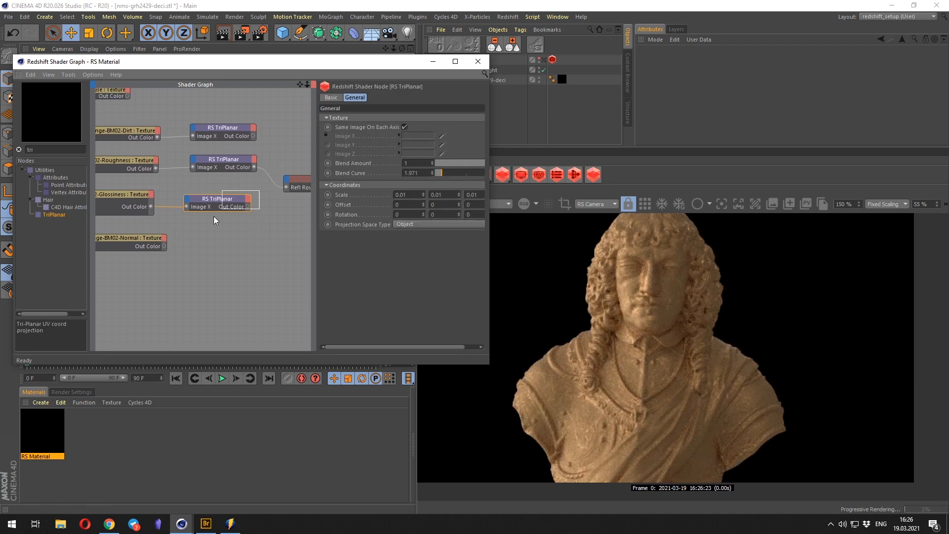
Preview the Glossiness TriPlanar through the Output node and reconnect RS Material to Output.
{"action": "key", "text": "o"}
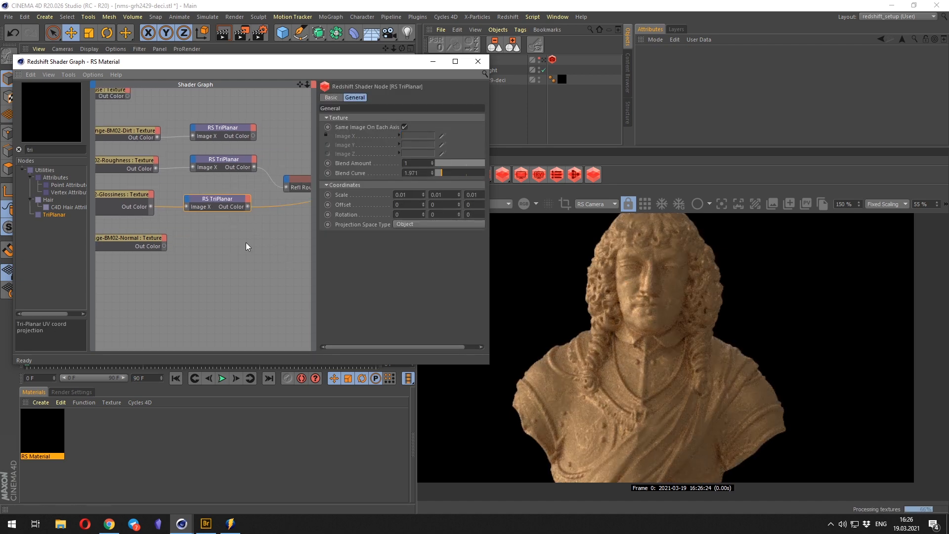
{"action": "left_click_drag", "start_coordinate": [236, 200], "coordinate": [244, 205]}
{"action": "key", "text": "o"}
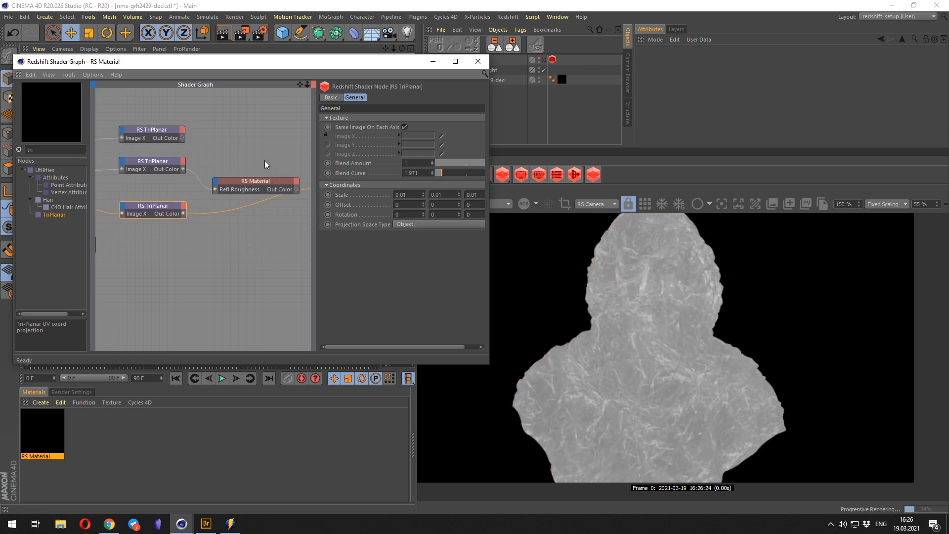
{"action": "left_click", "coordinate": [261, 183]}
{"action": "middle_click_drag", "start_coordinate": [172, 239], "coordinate": [180, 240], "text": "alt"}
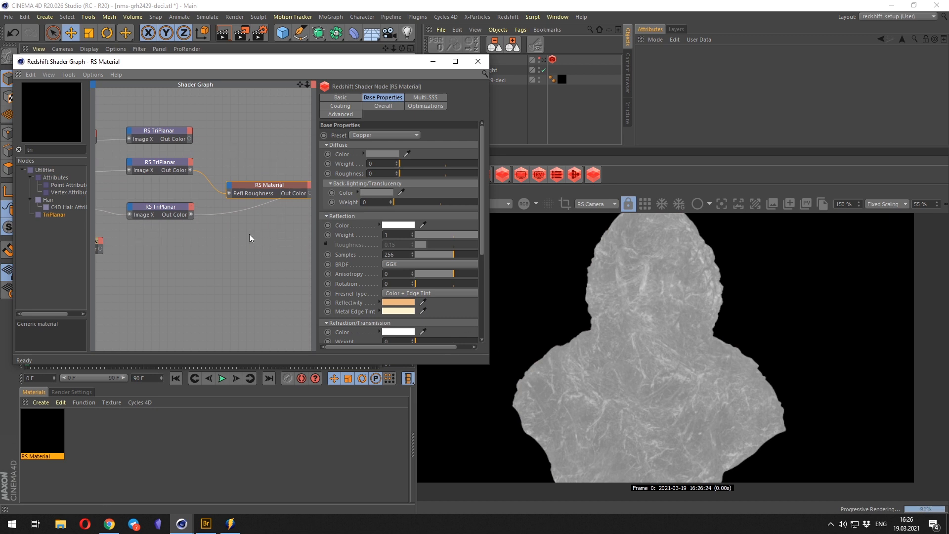
{"action": "left_click_drag", "start_coordinate": [191, 214], "coordinate": [309, 194]}
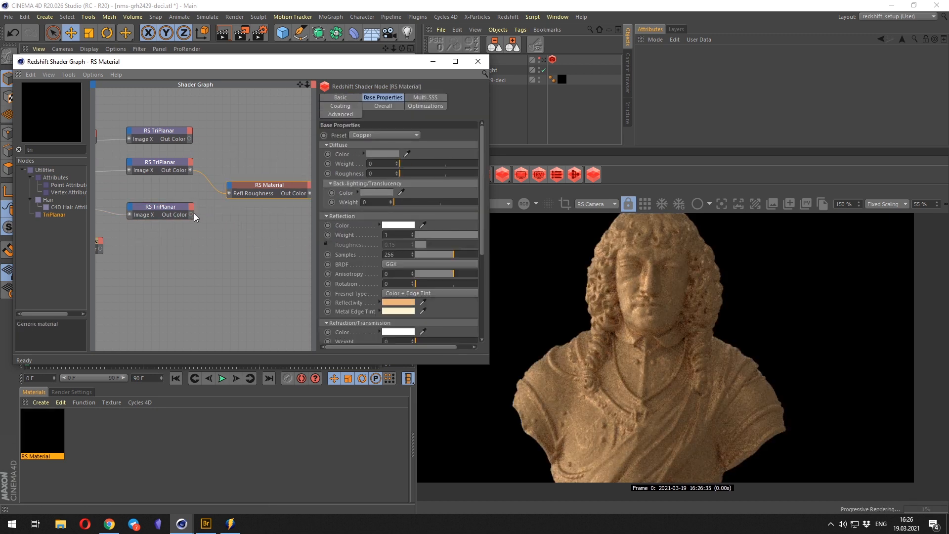
Connect the Glossiness TriPlanar's Out Color to RS Material's Refl Weight input and inspect the bust render.
{"action": "left_click_drag", "start_coordinate": [194, 212], "coordinate": [230, 183]}
{"action": "mouse_move", "coordinate": [283, 209]}
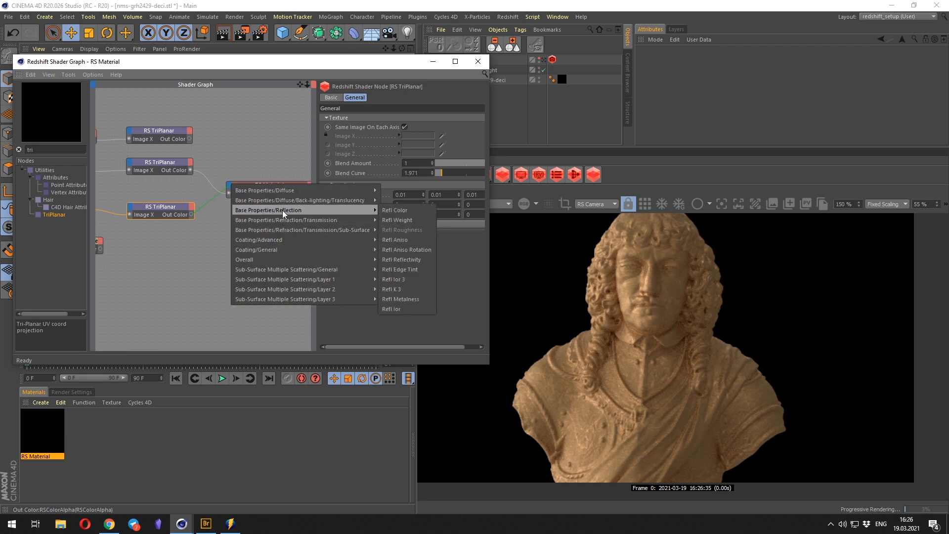
{"action": "left_click", "coordinate": [399, 219]}
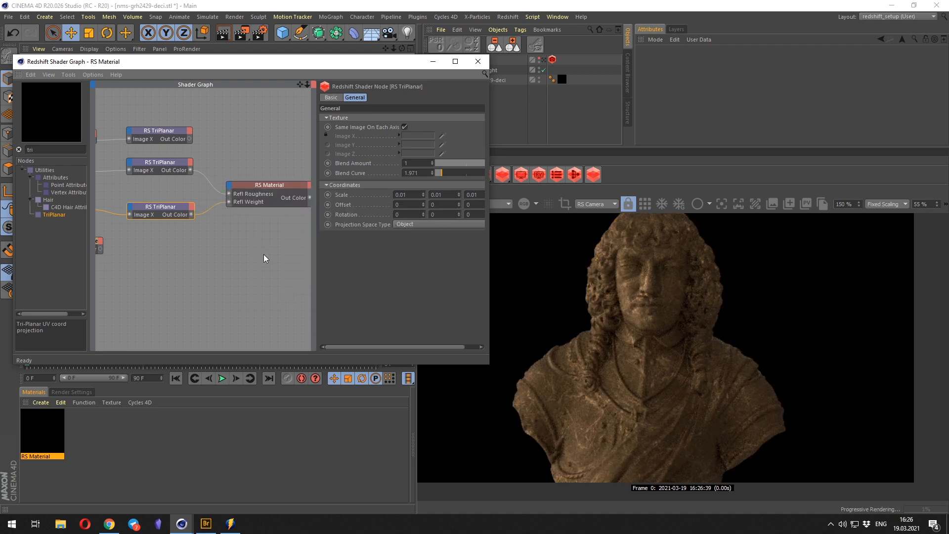
{"action": "scroll", "coordinate": [634, 303], "scroll_direction": "down", "scroll_amount": 3}
{"action": "scroll", "coordinate": [645, 309], "scroll_direction": "up", "scroll_amount": 5}
{"action": "scroll", "coordinate": [641, 313], "scroll_direction": "down", "scroll_amount": 4}
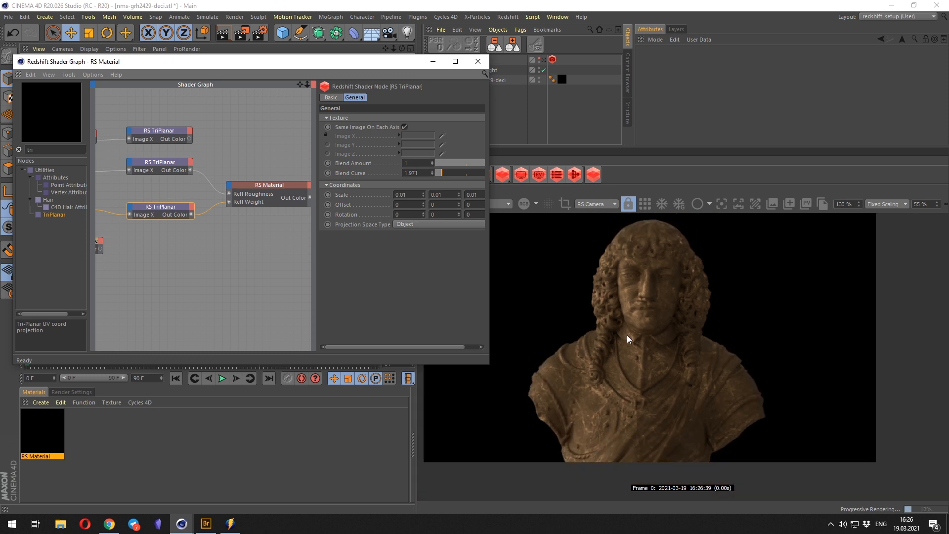
{"action": "scroll", "coordinate": [642, 328], "scroll_direction": "down", "scroll_amount": 2}
Add an RS Bump Map node below the TriPlanar nodes and move the Glossiness TriPlanar closer to the Roughness one.
{"action": "middle_click_drag", "start_coordinate": [173, 264], "coordinate": [245, 256]}
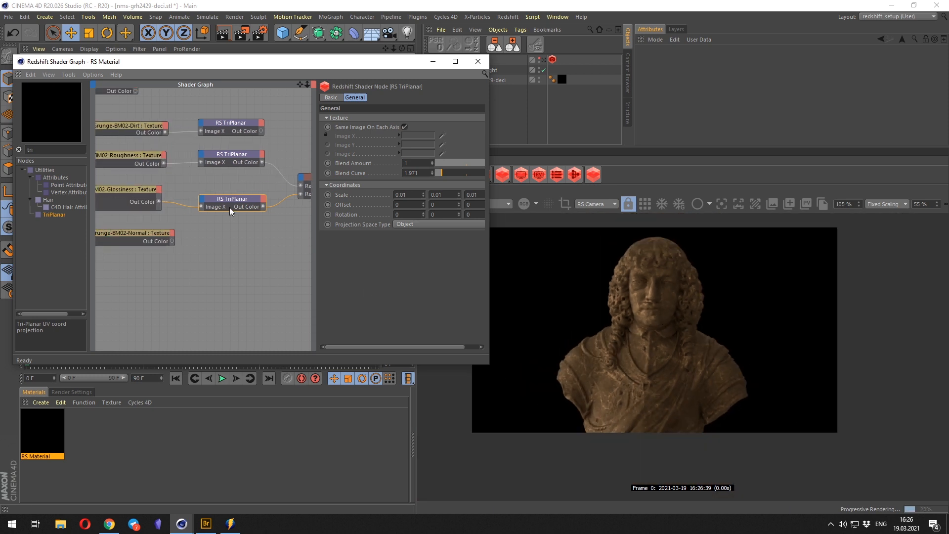
{"action": "left_click_drag", "start_coordinate": [233, 201], "coordinate": [233, 192]}
{"action": "middle_click_drag", "start_coordinate": [153, 274], "coordinate": [193, 258]}
{"action": "middle_click_drag", "start_coordinate": [252, 248], "coordinate": [226, 248]}
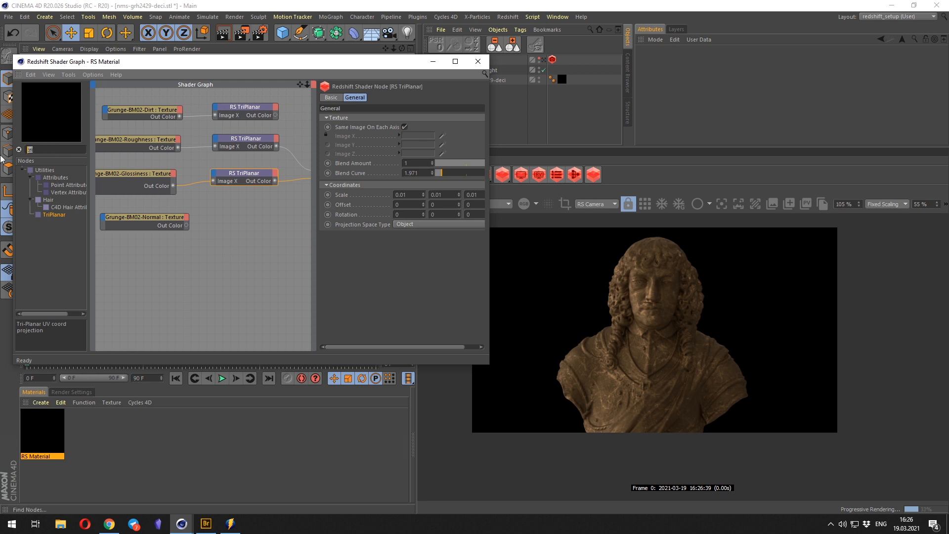
{"action": "type", "text": "bum"}
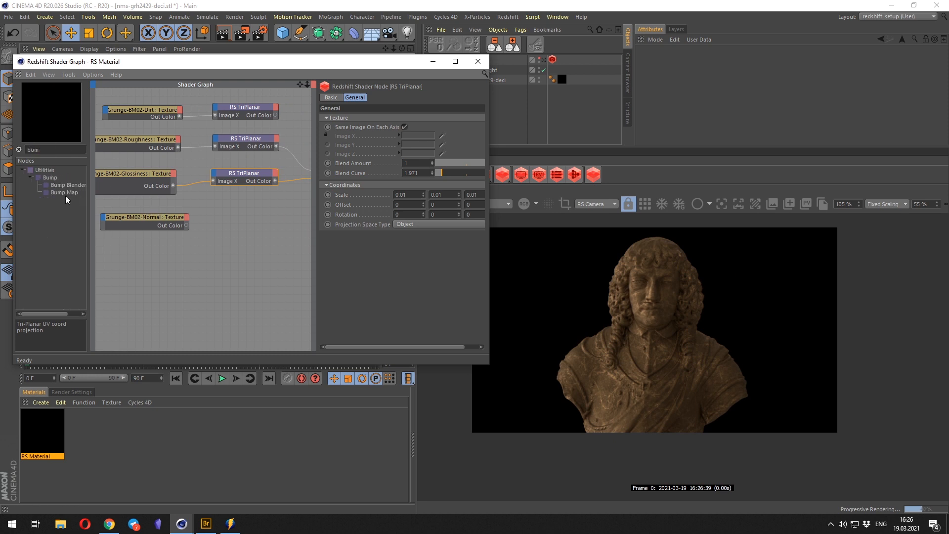
{"action": "double_click", "coordinate": [61, 191]}
{"action": "middle_click_drag", "start_coordinate": [259, 262], "coordinate": [216, 268]}
{"action": "left_click_drag", "start_coordinate": [178, 241], "coordinate": [193, 243]}
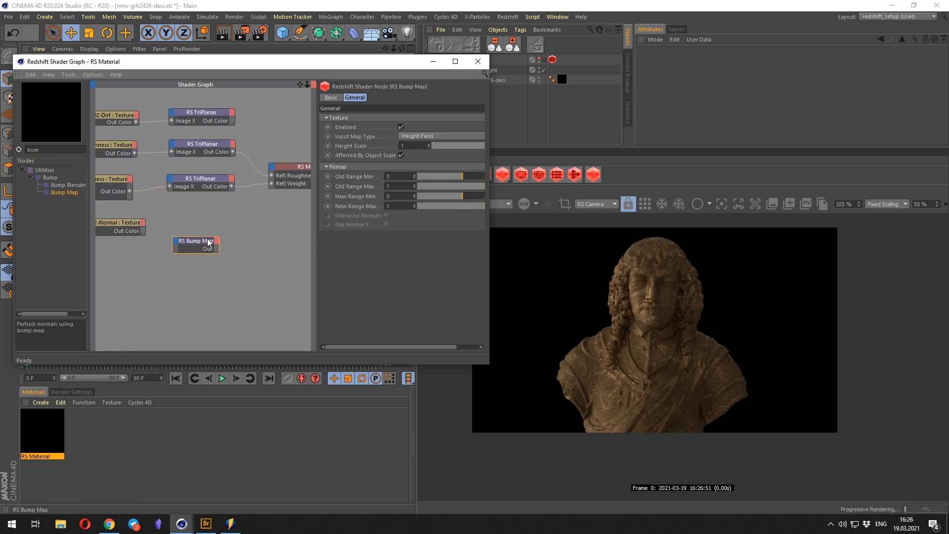
{"action": "left_click_drag", "start_coordinate": [218, 187], "coordinate": [220, 179]}
Search the node library for "norma" and look at the Normal Map node's description.
{"action": "double_click", "coordinate": [58, 151]}
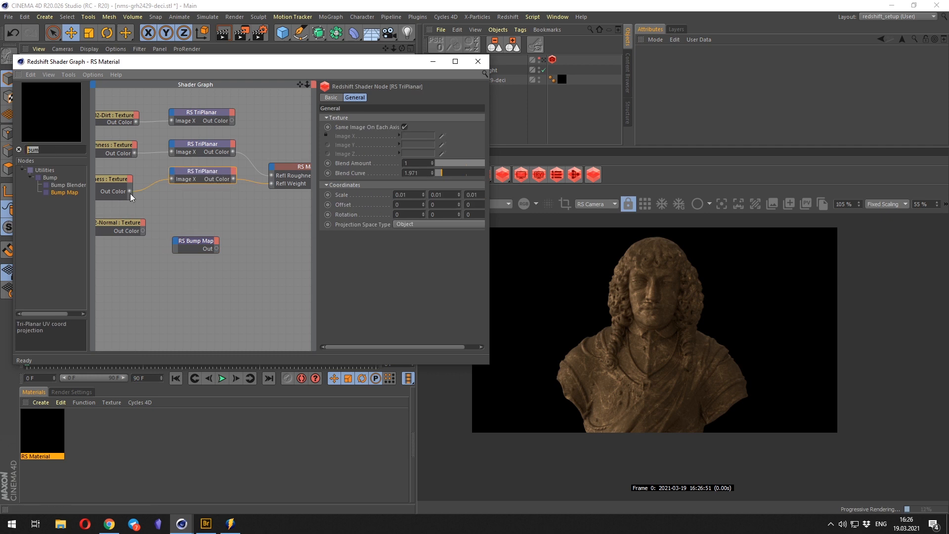
{"action": "type", "text": "norma"}
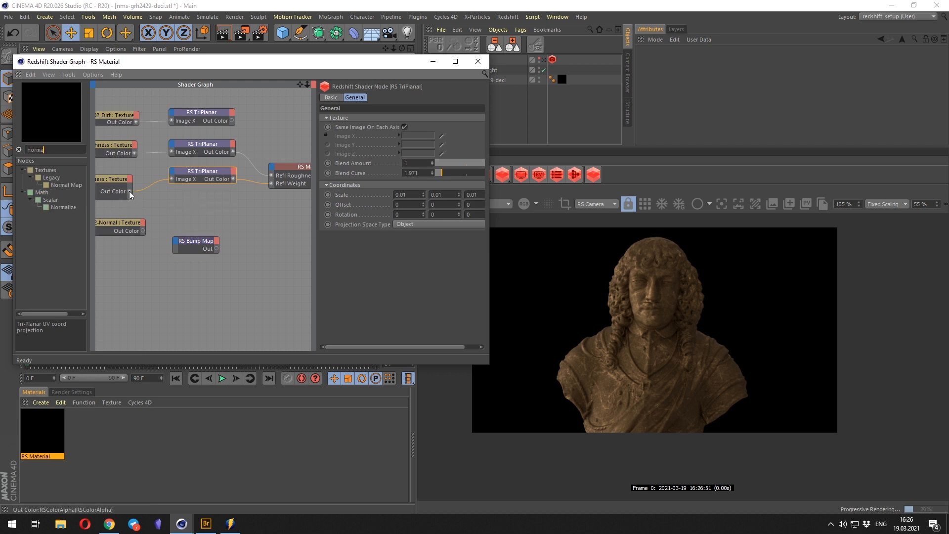
{"action": "left_click", "coordinate": [63, 185]}
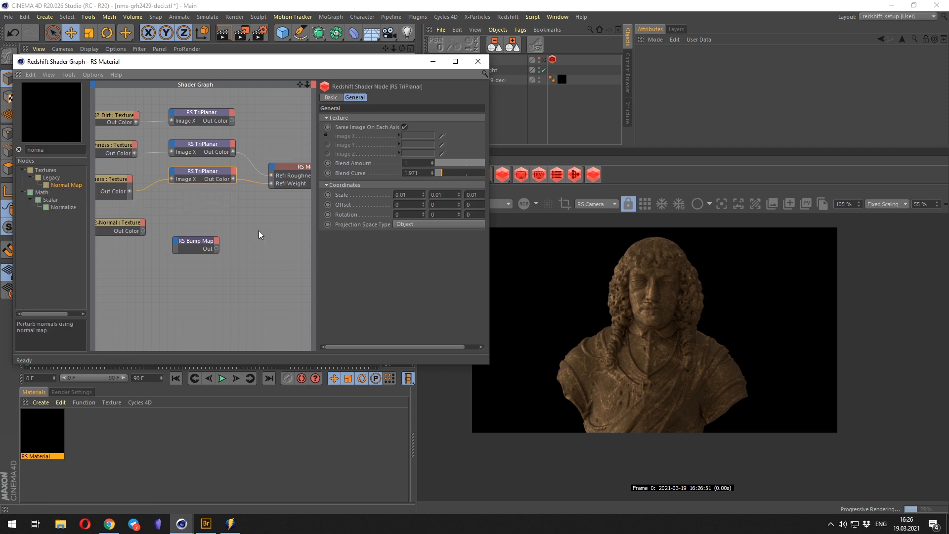
{"action": "left_click", "coordinate": [226, 231]}
Connect the RS Bump Map output to RS Material's Overall Bump Input.
{"action": "left_click", "coordinate": [211, 247]}
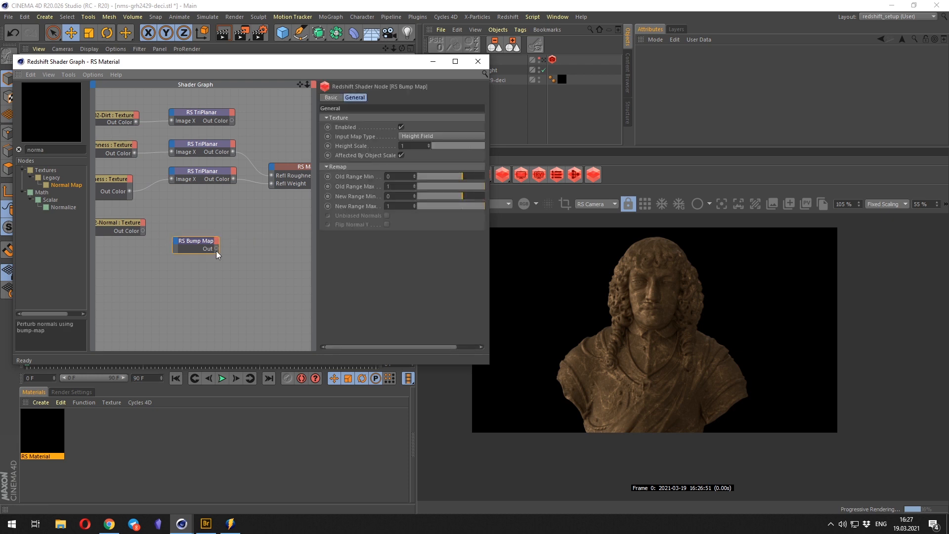
{"action": "left_click_drag", "start_coordinate": [215, 250], "coordinate": [275, 169]}
{"action": "mouse_move", "coordinate": [314, 240]}
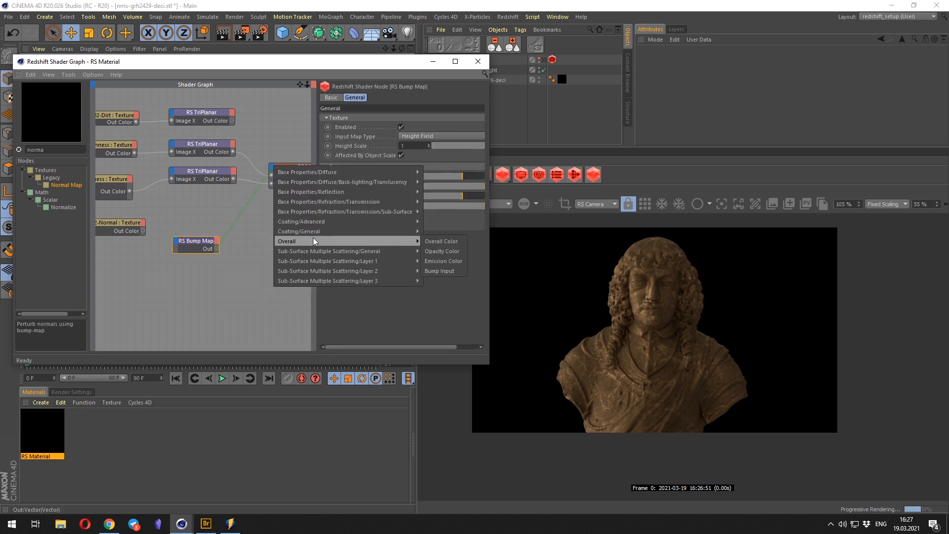
{"action": "left_click", "coordinate": [435, 269]}
Connect the Grunge-BM02-Normal texture to the RS Bump Map's texture Input and space the two nodes apart.
{"action": "middle_click_drag", "start_coordinate": [112, 222], "coordinate": [180, 218]}
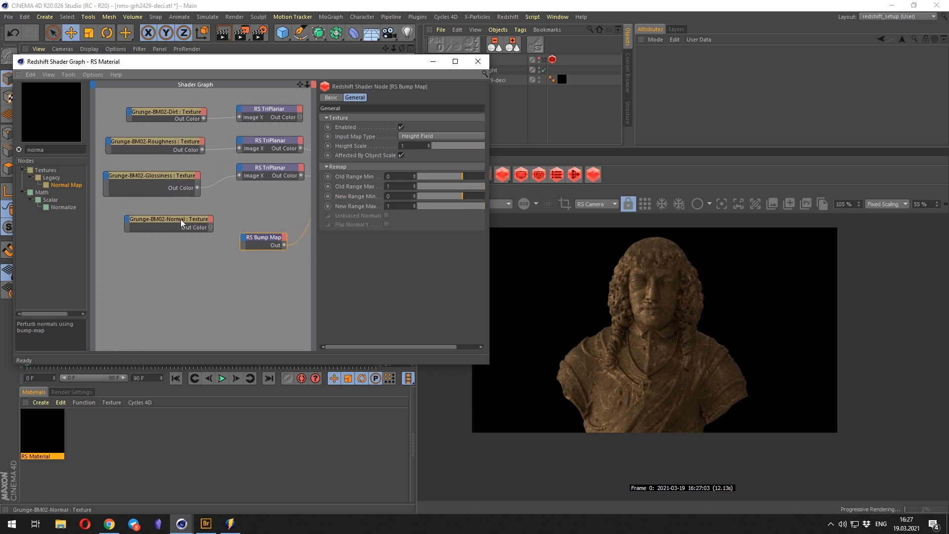
{"action": "left_click_drag", "start_coordinate": [180, 219], "coordinate": [201, 242]}
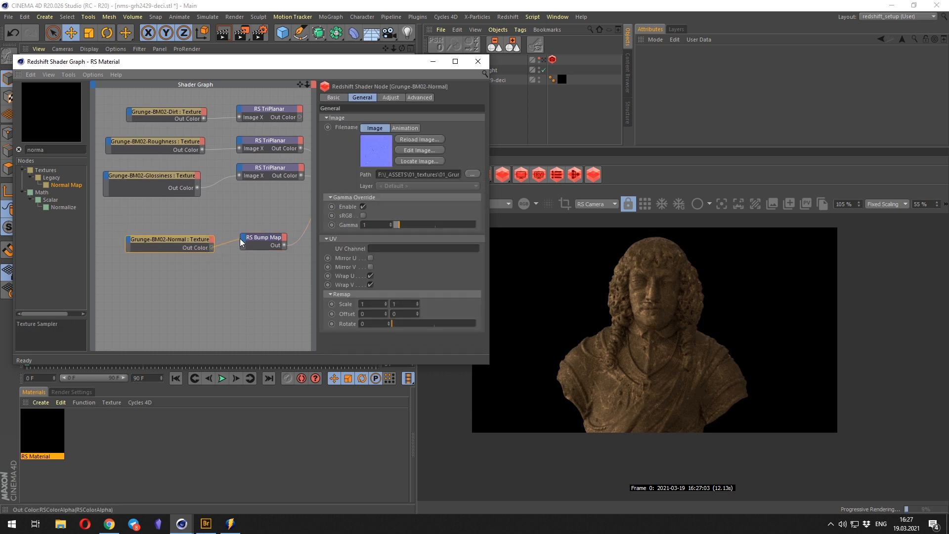
{"action": "mouse_move", "coordinate": [259, 253]}
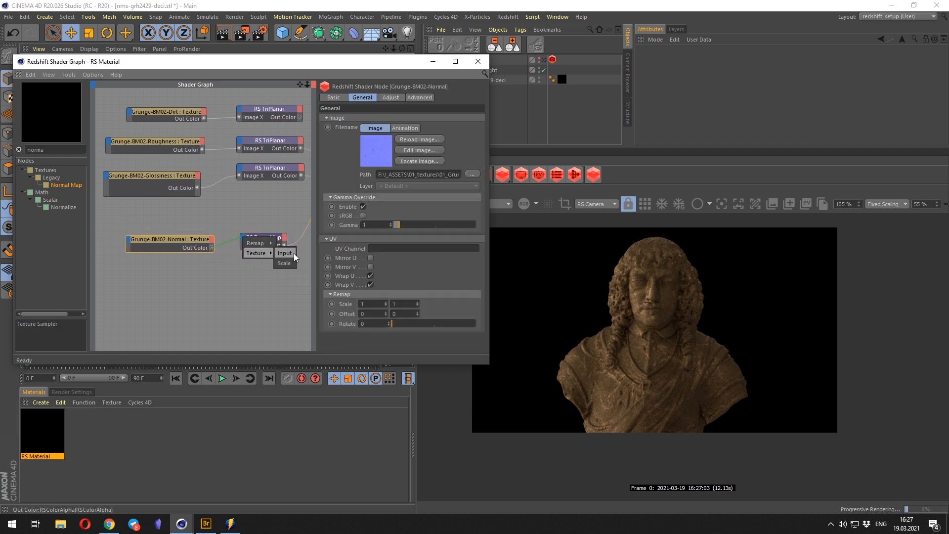
{"action": "left_click", "coordinate": [289, 253]}
{"action": "left_click_drag", "start_coordinate": [182, 239], "coordinate": [156, 233]}
{"action": "left_click_drag", "start_coordinate": [259, 237], "coordinate": [279, 233]}
{"action": "left_click", "coordinate": [247, 207]}
Duplicate an RS TriPlanar for the Normal texture, connect the texture to its Image X, and preview the projection on the bust.
{"action": "middle_click_drag", "start_coordinate": [266, 220], "coordinate": [234, 211]}
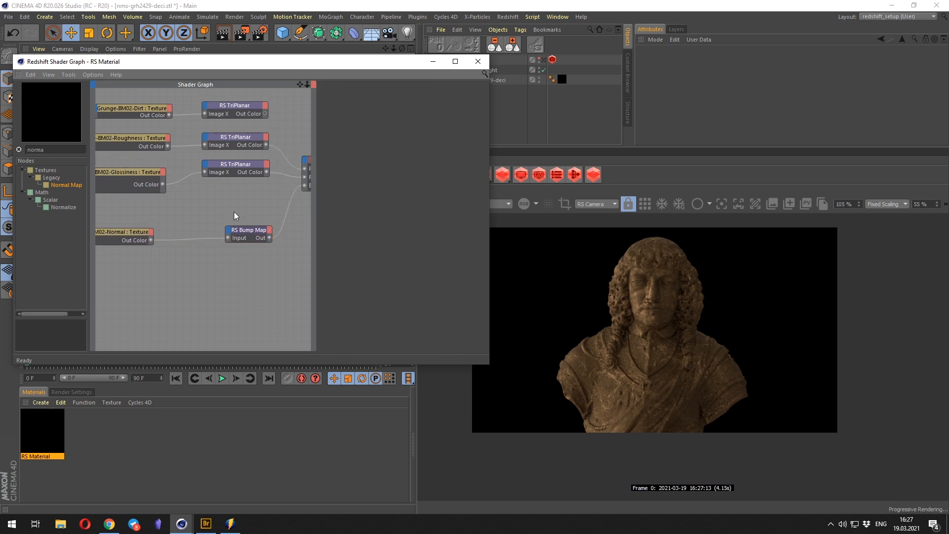
{"action": "left_click_drag", "start_coordinate": [236, 167], "coordinate": [198, 250]}
{"action": "left_click", "coordinate": [148, 280]}
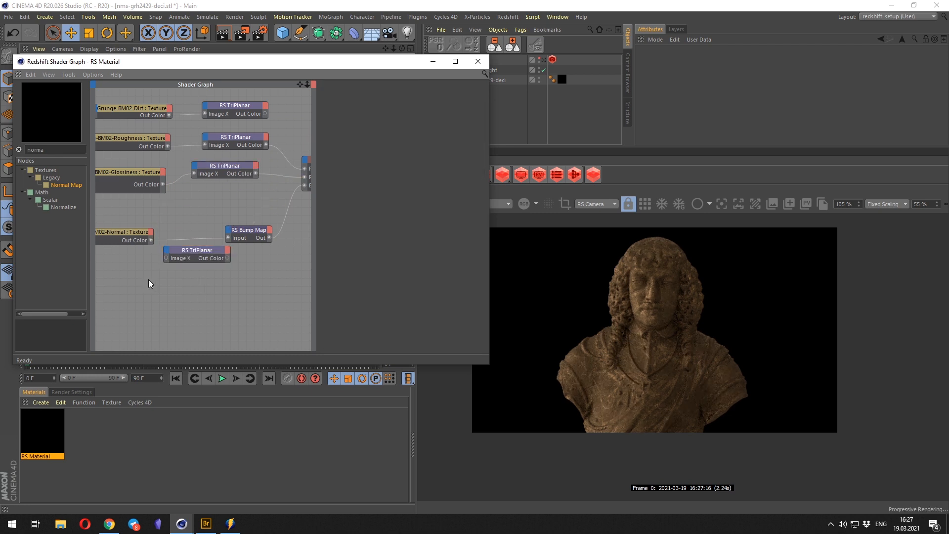
{"action": "left_click", "coordinate": [143, 242]}
{"action": "left_click_drag", "start_coordinate": [259, 241], "coordinate": [275, 239]}
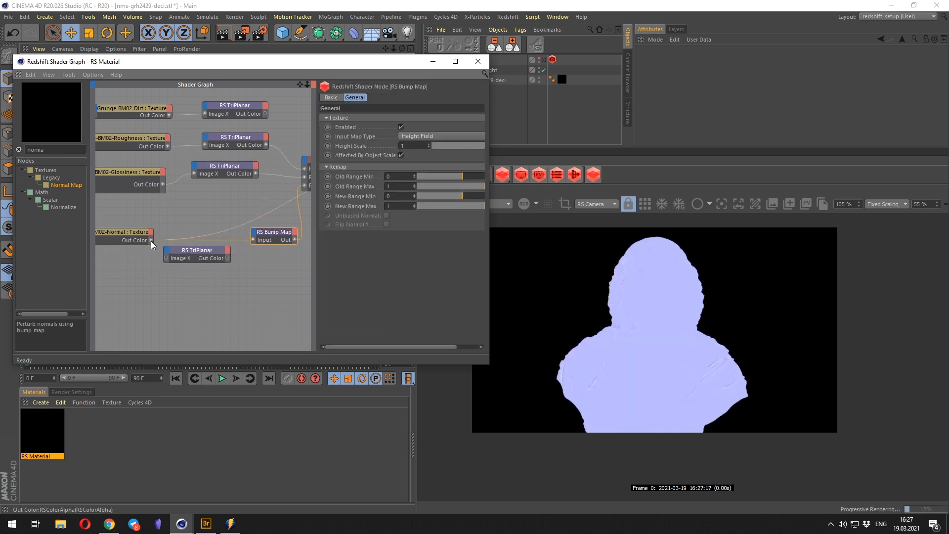
{"action": "left_click_drag", "start_coordinate": [153, 245], "coordinate": [215, 249]}
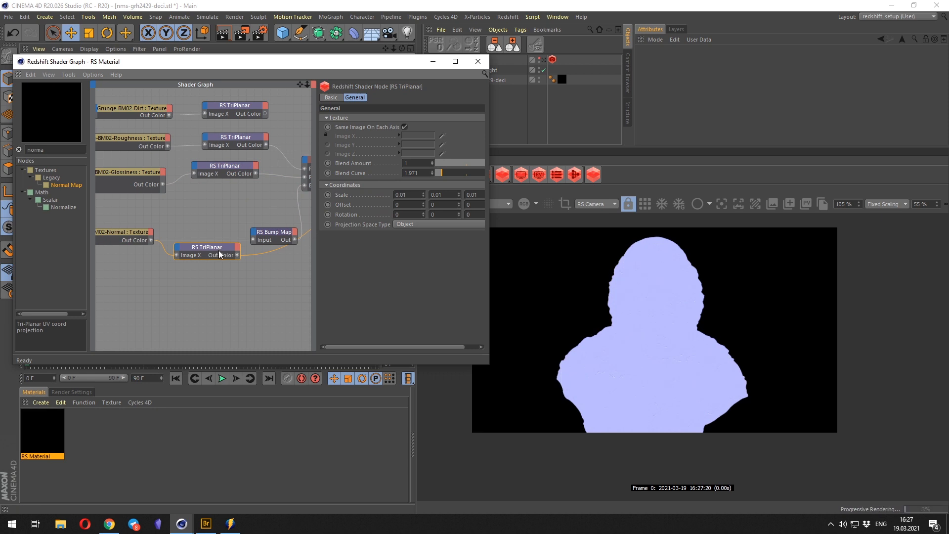
{"action": "scroll", "coordinate": [666, 338], "scroll_direction": "up", "scroll_amount": 3}
{"action": "scroll", "coordinate": [666, 338], "scroll_direction": "down", "scroll_amount": 2}
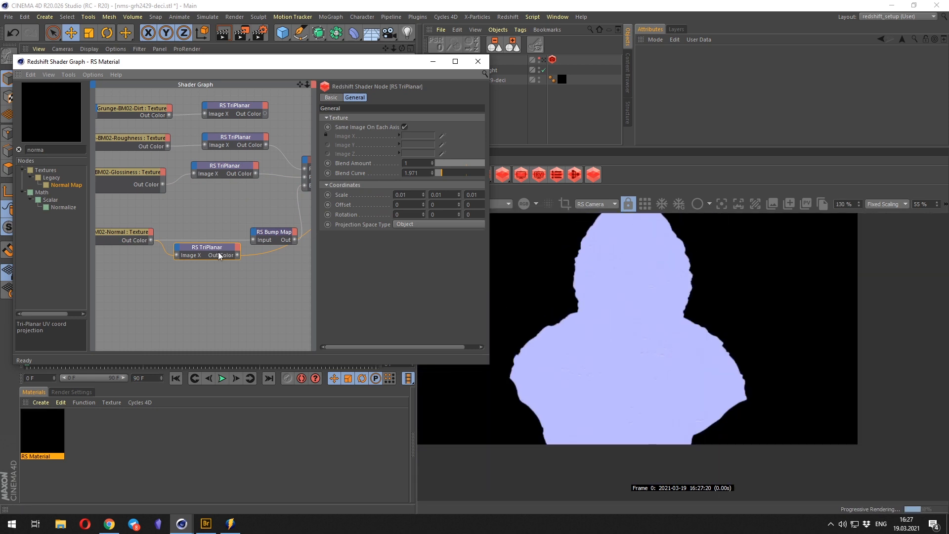
Route the Normal TriPlanar's Out Color into the RS Bump Map Input and reconnect RS Material to the Output.
{"action": "left_click_drag", "start_coordinate": [217, 251], "coordinate": [230, 225]}
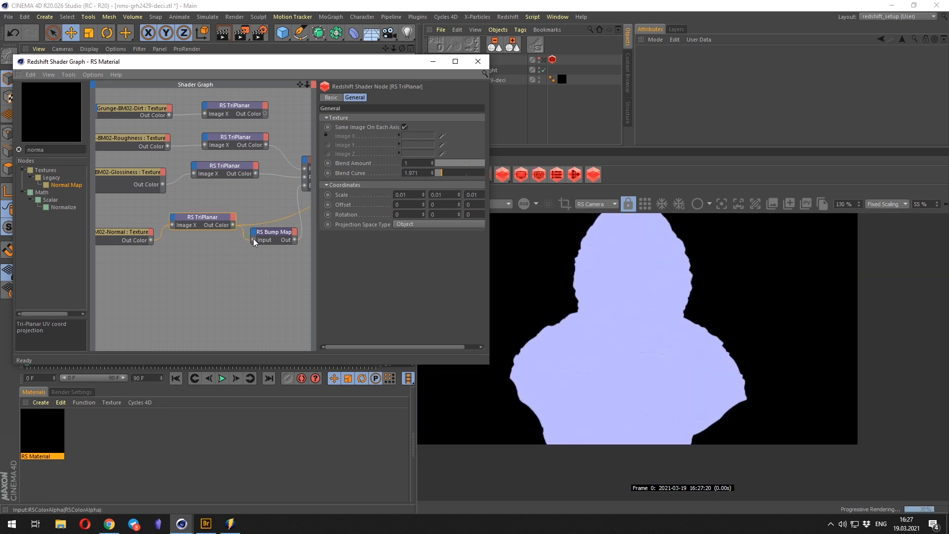
{"action": "left_click", "coordinate": [239, 183]}
{"action": "left_click_drag", "start_coordinate": [217, 176], "coordinate": [267, 180]}
{"action": "middle_click_drag", "start_coordinate": [163, 256], "coordinate": [248, 248], "text": "alt"}
{"action": "left_click_drag", "start_coordinate": [240, 240], "coordinate": [276, 241]}
Stack the Dirt, Roughness, Glossiness and Normal TriPlanar nodes in an evenly spaced column.
{"action": "left_click_drag", "start_coordinate": [178, 223], "coordinate": [213, 232]}
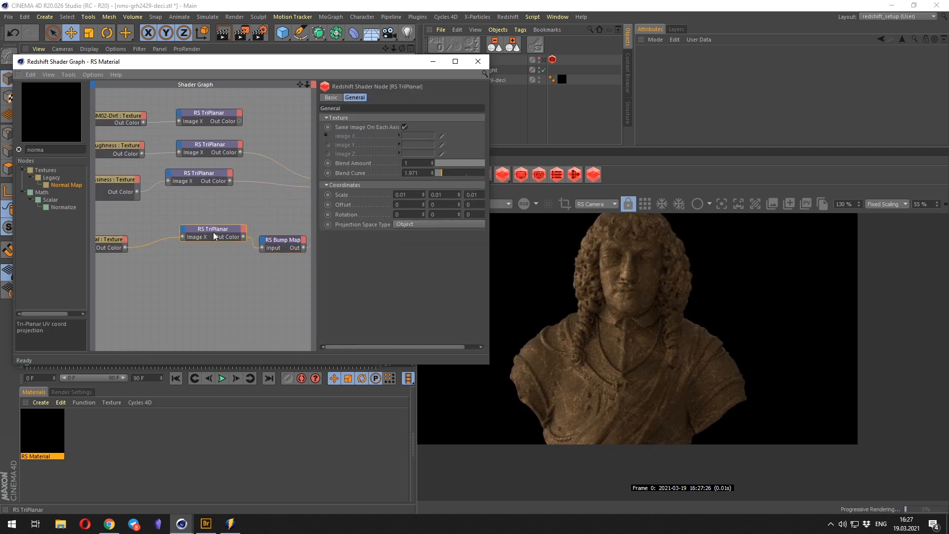
{"action": "left_click_drag", "start_coordinate": [207, 172], "coordinate": [223, 204]}
{"action": "left_click_drag", "start_coordinate": [211, 147], "coordinate": [217, 179]}
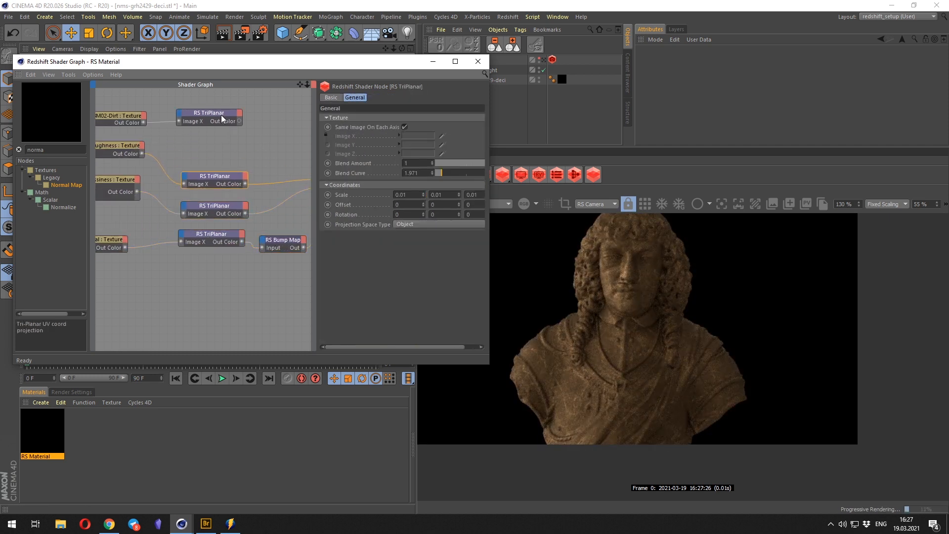
{"action": "left_click_drag", "start_coordinate": [221, 115], "coordinate": [229, 144]}
Move the Normal texture up under Glossiness, and shift the Roughness, Glossiness and Normal textures together beside their TriPlanar nodes.
{"action": "middle_click_drag", "start_coordinate": [98, 248], "coordinate": [179, 245], "text": "alt"}
{"action": "left_click", "coordinate": [139, 245]}
{"action": "left_click_drag", "start_coordinate": [168, 239], "coordinate": [176, 220]}
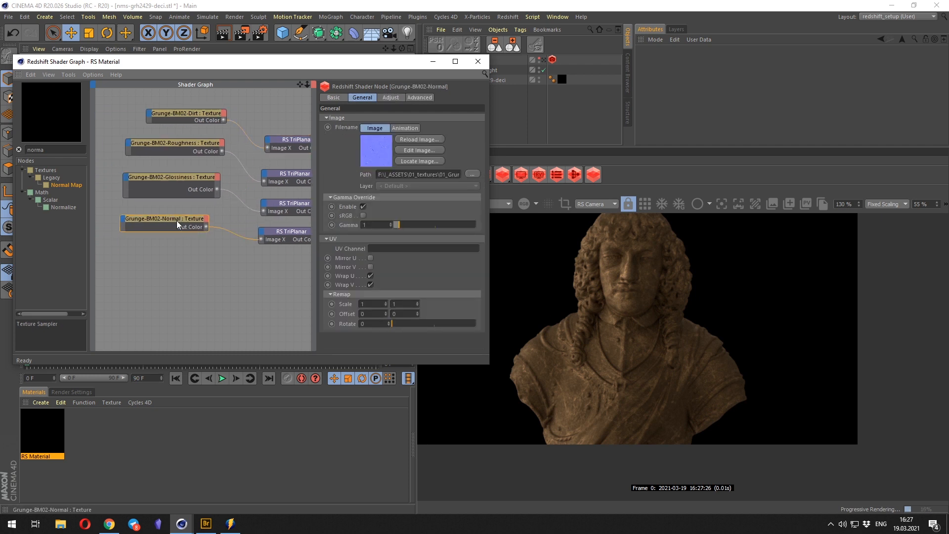
{"action": "middle_click_drag", "start_coordinate": [176, 221], "coordinate": [150, 226], "text": "alt"}
{"action": "scroll", "coordinate": [197, 128], "scroll_direction": "down", "scroll_amount": 3}
{"action": "middle_click_drag", "start_coordinate": [173, 175], "coordinate": [237, 197], "text": "alt"}
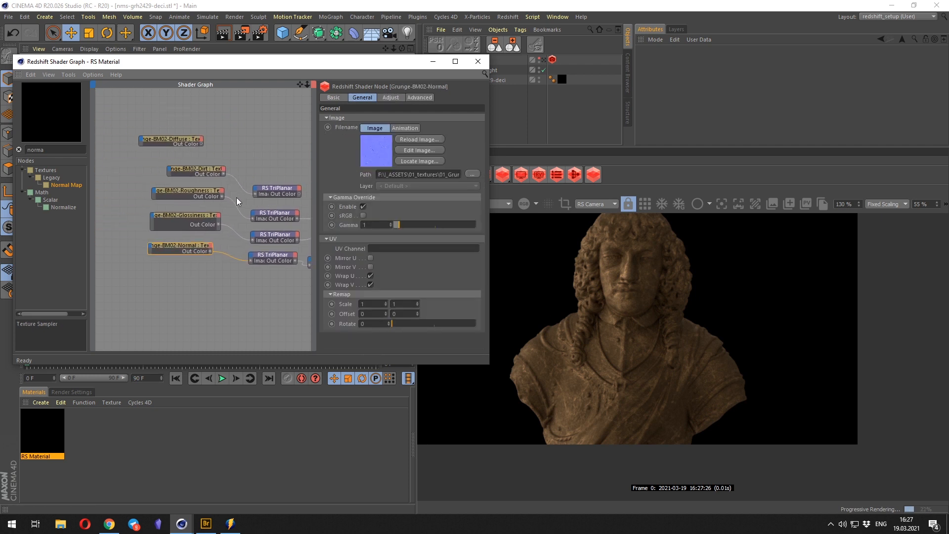
{"action": "left_click", "coordinate": [191, 196]}
{"action": "left_click_drag", "start_coordinate": [120, 190], "coordinate": [205, 280]}
{"action": "left_click_drag", "start_coordinate": [189, 188], "coordinate": [194, 209]}
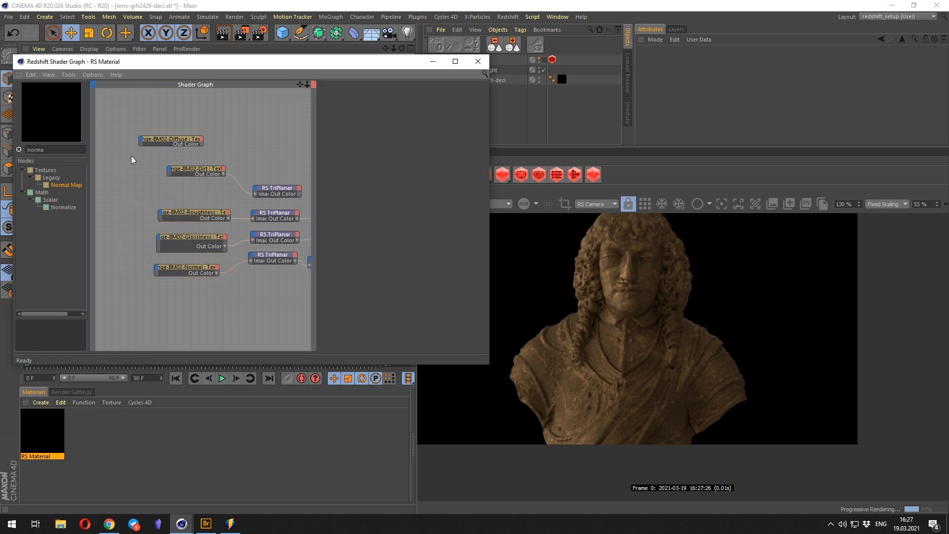
Move the Dirt texture and its TriPlanar together to the empty area below the Normal nodes.
{"action": "left_click_drag", "start_coordinate": [131, 156], "coordinate": [278, 199]}
{"action": "middle_click_drag", "start_coordinate": [248, 248], "coordinate": [180, 201], "text": "alt"}
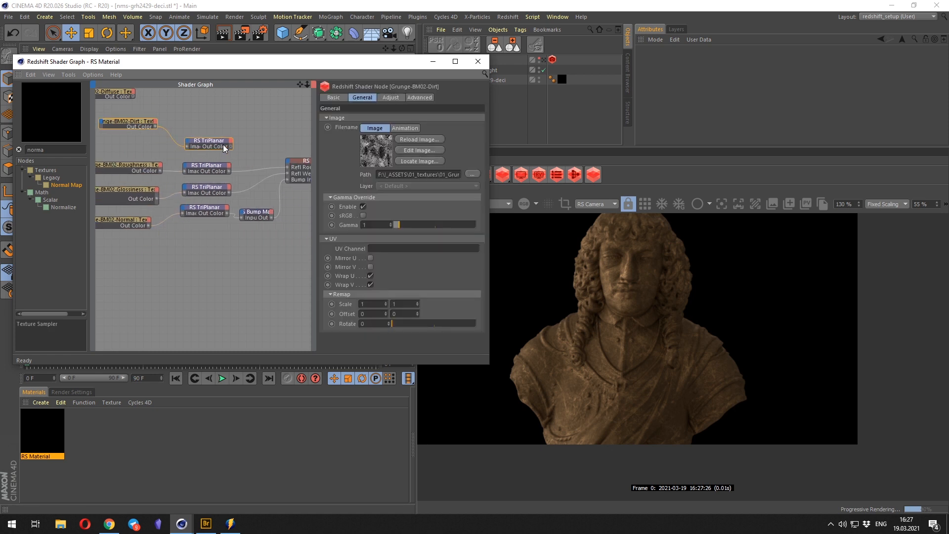
{"action": "left_click_drag", "start_coordinate": [223, 144], "coordinate": [223, 310]}
{"action": "left_click", "coordinate": [250, 246]}
{"action": "mouse_move", "coordinate": [250, 247]}
{"action": "middle_mouse_down", "text": "alt"}
{"action": "mouse_move", "coordinate": [163, 252]}
{"action": "mouse_move", "coordinate": [234, 255]}
{"action": "middle_mouse_up", "text": "alt"}
{"action": "scroll", "coordinate": [202, 244], "scroll_direction": "down", "scroll_amount": 2}
{"action": "middle_click_drag", "start_coordinate": [97, 231], "coordinate": [162, 225], "text": "alt"}
{"action": "middle_click_drag", "start_coordinate": [228, 131], "coordinate": [182, 122], "text": "alt"}
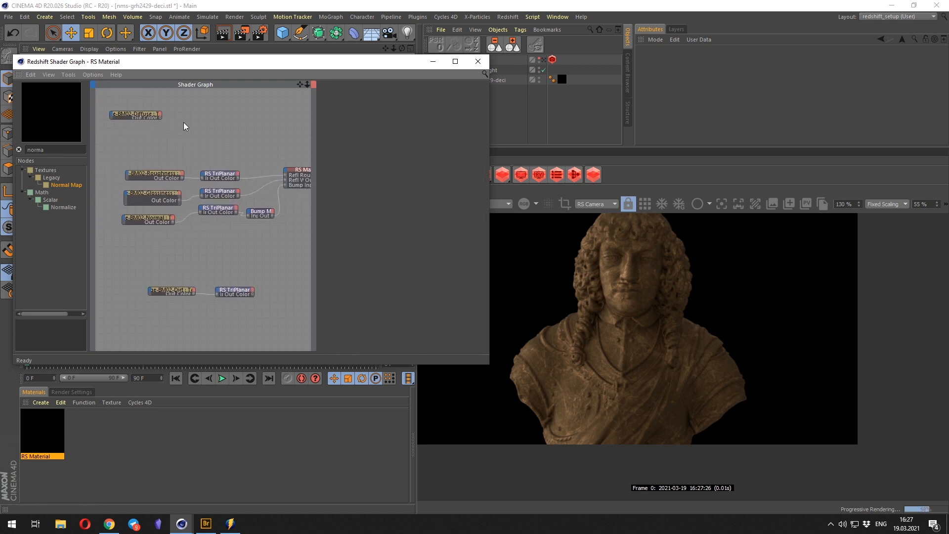
Duplicate an RS TriPlanar beside the Grunge-BM02-Diffuse texture, connect the texture to its Image X, and preview it through the Output.
{"action": "left_click", "coordinate": [143, 122]}
{"action": "left_click_drag", "start_coordinate": [142, 115], "coordinate": [155, 124]}
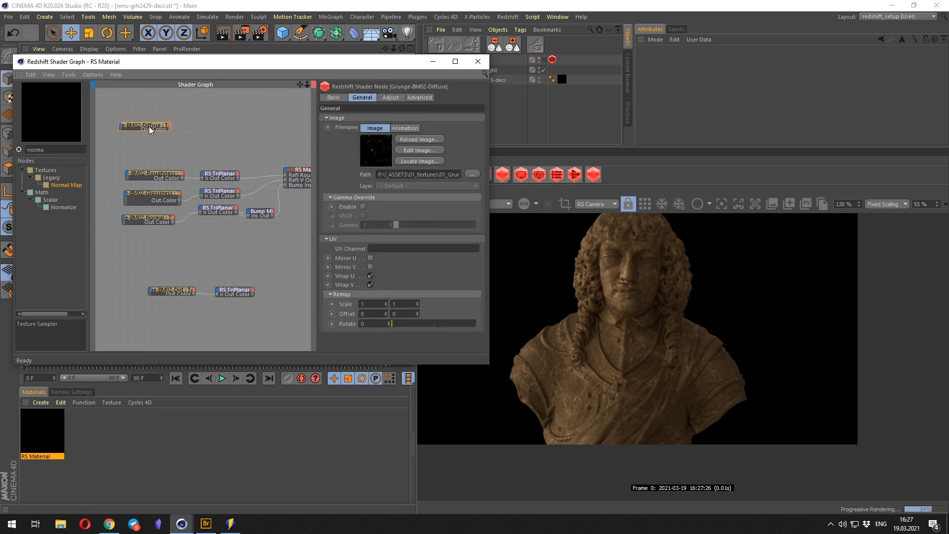
{"action": "key", "text": "o"}
{"action": "left_click", "coordinate": [153, 124]}
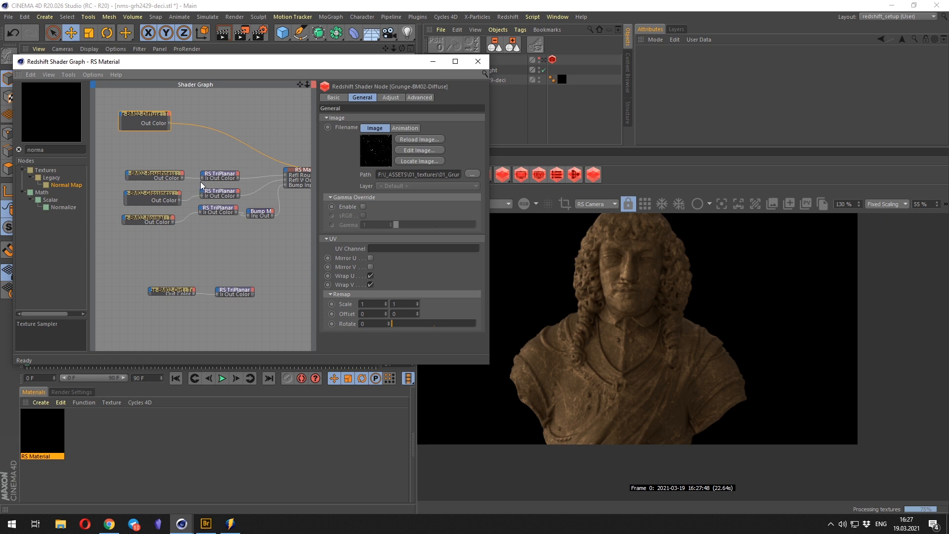
{"action": "left_click_drag", "start_coordinate": [218, 174], "coordinate": [189, 130], "text": "ctrl"}
{"action": "left_click", "coordinate": [168, 123]}
{"action": "left_click", "coordinate": [212, 128]}
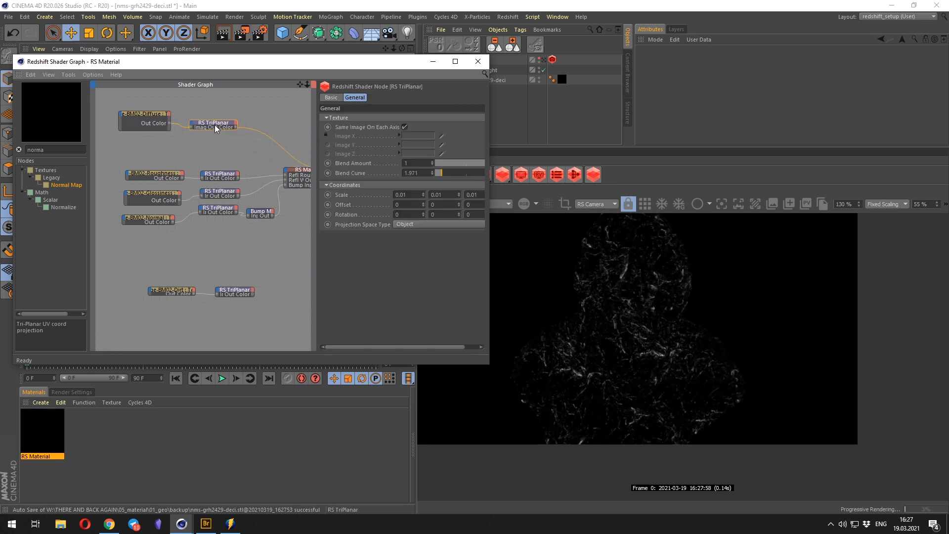
Move the Diffuse texture and its TriPlanar together to just above the Dirt nodes.
{"action": "left_click", "coordinate": [157, 125], "text": "shift"}
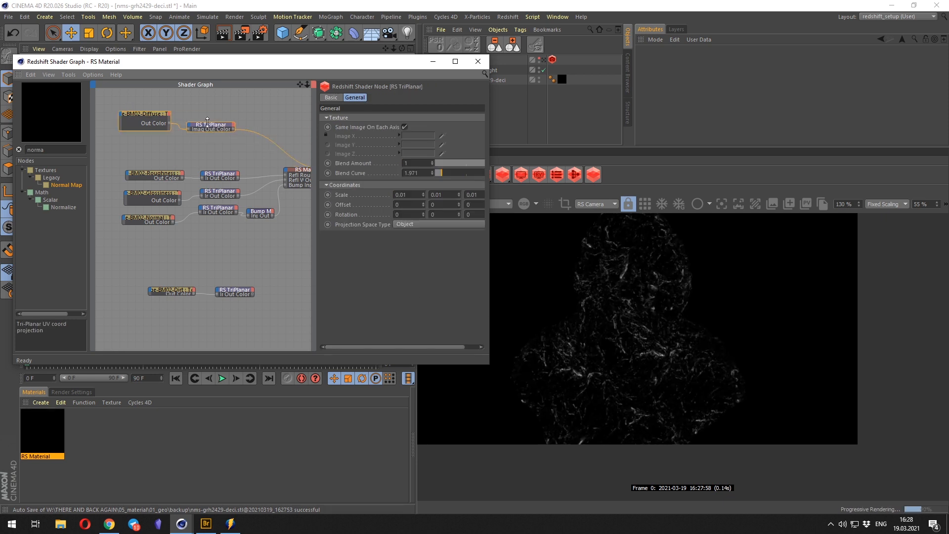
{"action": "left_click_drag", "start_coordinate": [210, 126], "coordinate": [232, 260]}
{"action": "left_click_drag", "start_coordinate": [183, 279], "coordinate": [233, 295], "text": "shift"}
{"action": "left_click", "coordinate": [221, 263]}
{"action": "middle_click_drag", "start_coordinate": [221, 263], "coordinate": [235, 285], "text": "alt"}
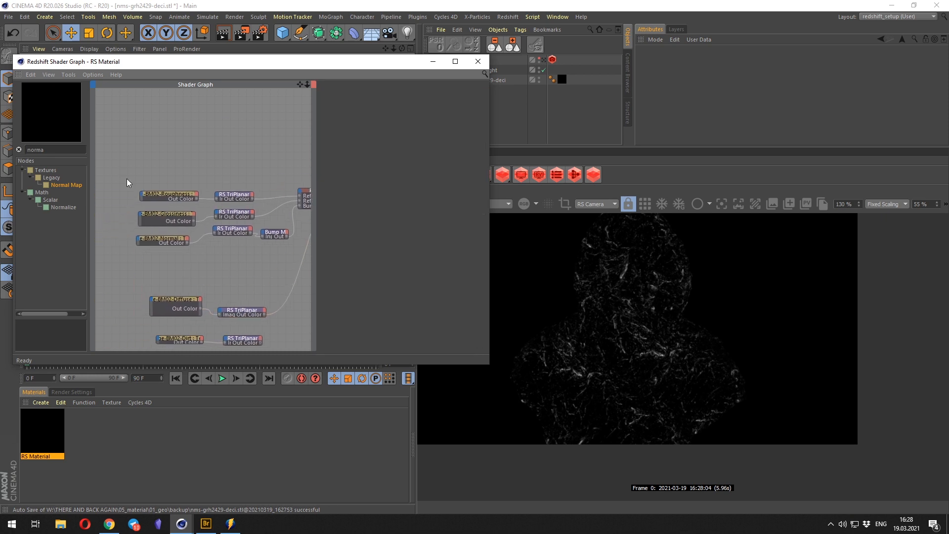
Move the RS Material with its Roughness, Glossiness, Normal and Bump Map nodes up, away from the Diffuse and Dirt nodes.
{"action": "left_click_drag", "start_coordinate": [126, 168], "coordinate": [237, 221]}
{"action": "left_click", "coordinate": [262, 254]}
{"action": "middle_click_drag", "start_coordinate": [264, 243], "coordinate": [157, 244], "text": "alt"}
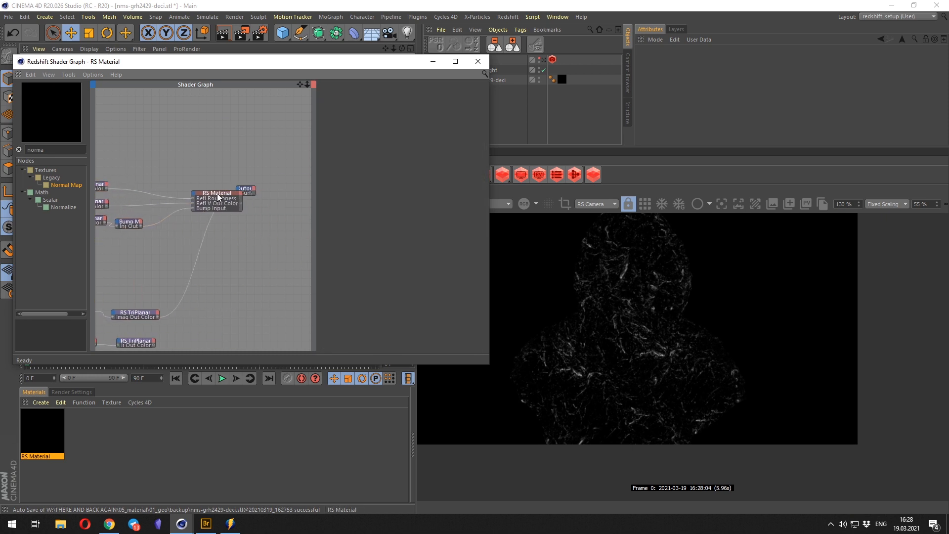
{"action": "left_click_drag", "start_coordinate": [217, 194], "coordinate": [178, 171]}
{"action": "middle_click_drag", "start_coordinate": [179, 213], "coordinate": [304, 201], "text": "alt"}
{"action": "left_click_drag", "start_coordinate": [255, 214], "coordinate": [225, 203]}
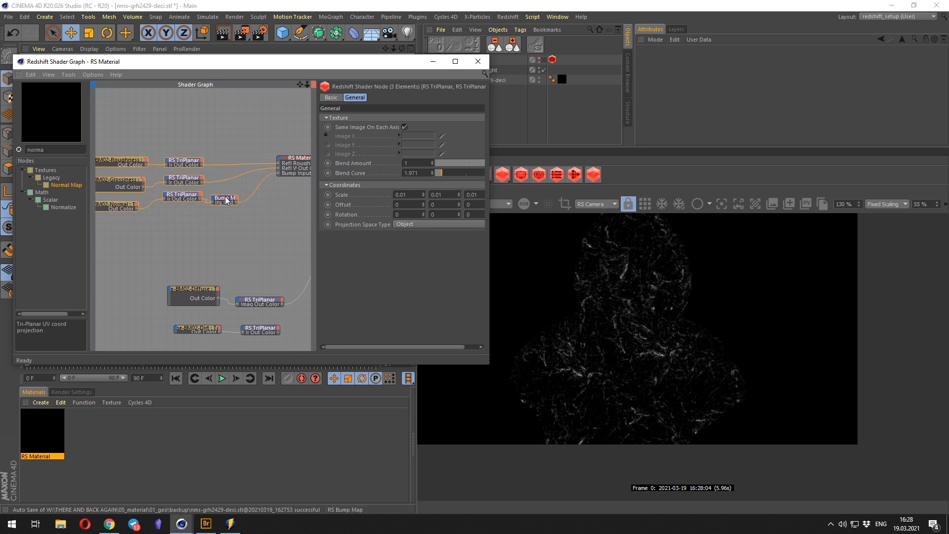
Move the Output node down beyond RS Material and connect RS Material's Out Color to its Surface input.
{"action": "left_click", "coordinate": [256, 220]}
{"action": "middle_click_drag", "start_coordinate": [256, 220], "coordinate": [142, 221], "text": "alt"}
{"action": "left_click", "coordinate": [187, 170]}
{"action": "left_click_drag", "start_coordinate": [254, 177], "coordinate": [276, 212]}
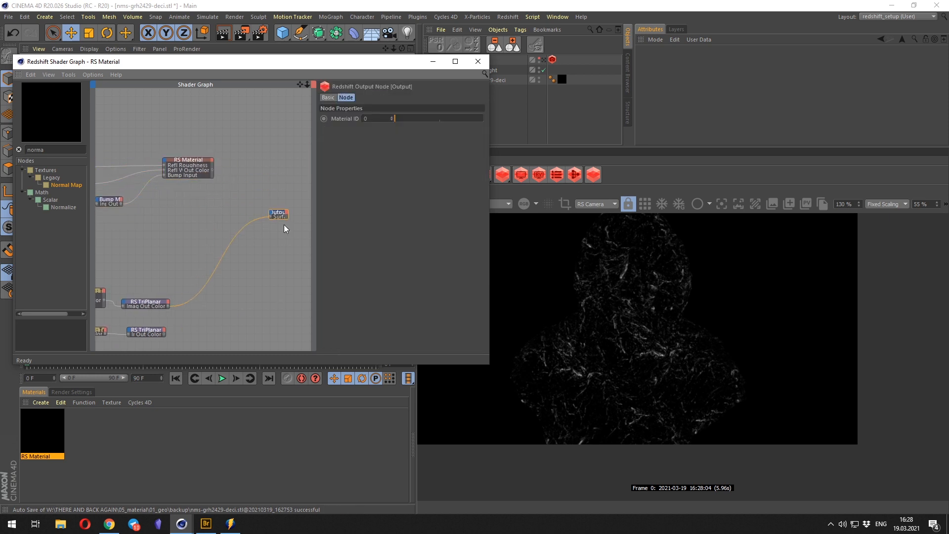
{"action": "scroll", "coordinate": [283, 224], "scroll_direction": "up", "scroll_amount": 3}
{"action": "middle_click_drag", "start_coordinate": [143, 183], "coordinate": [188, 200], "text": "alt"}
{"action": "left_click_drag", "start_coordinate": [202, 148], "coordinate": [305, 230]}
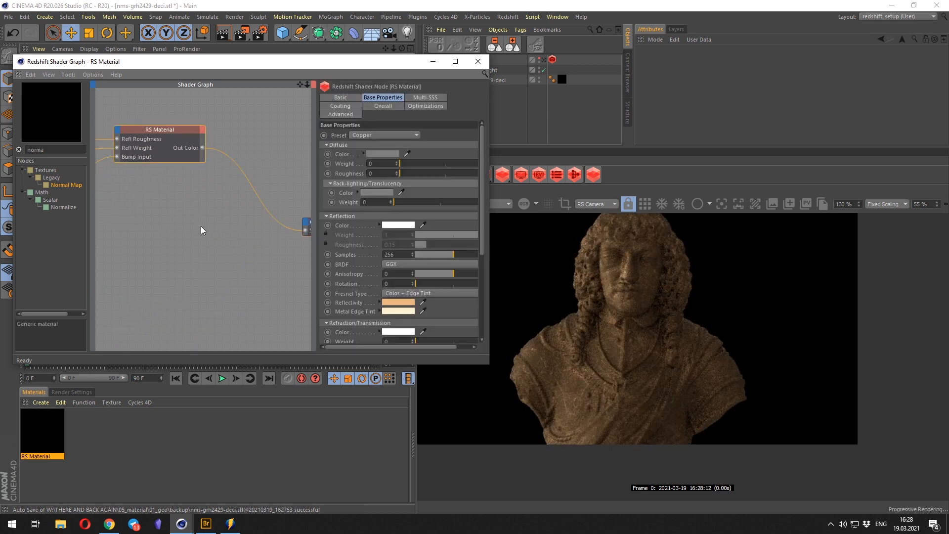
{"action": "middle_click_drag", "start_coordinate": [201, 226], "coordinate": [390, 252], "text": "alt"}
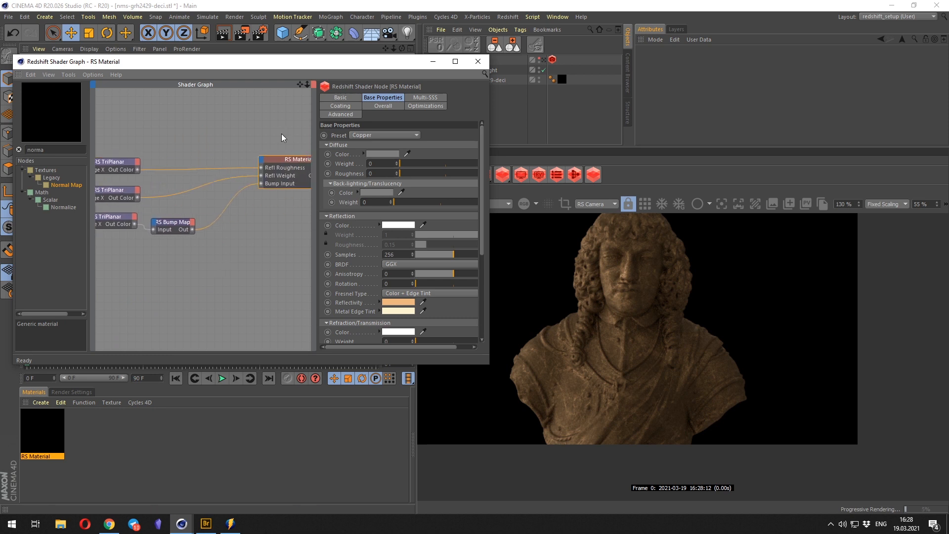
Move the Grunge-BM02-Roughness texture and its TriPlanar apart to open a wide gap between them.
{"action": "middle_click_drag", "start_coordinate": [171, 167], "coordinate": [215, 161], "text": "alt"}
{"action": "left_click", "coordinate": [218, 157]}
{"action": "middle_click_drag", "start_coordinate": [156, 139], "coordinate": [151, 162], "text": "alt"}
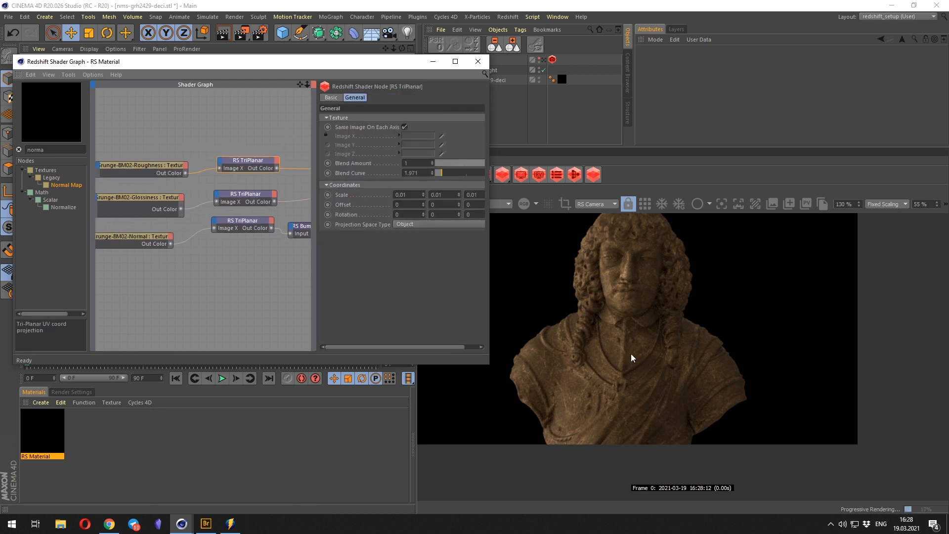
{"action": "left_click", "coordinate": [161, 174]}
{"action": "left_click_drag", "start_coordinate": [172, 168], "coordinate": [160, 158]}
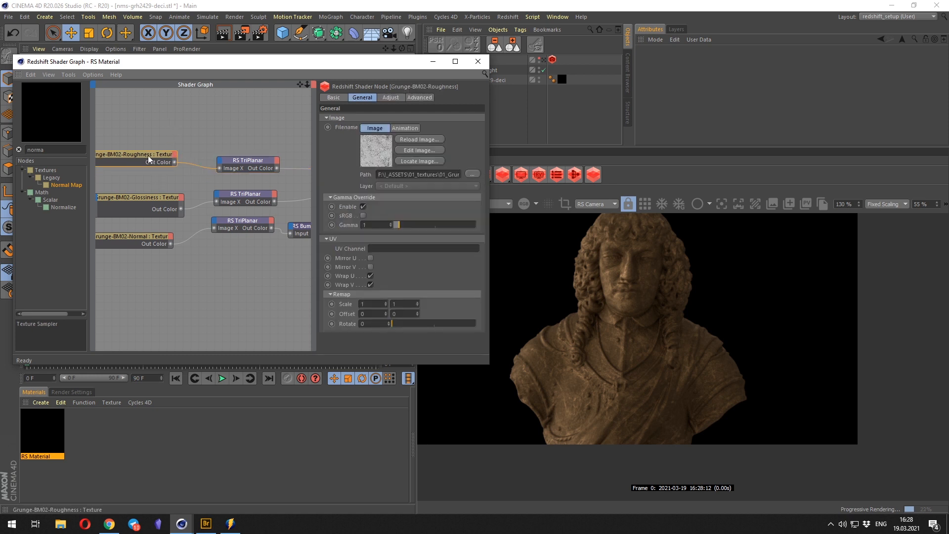
{"action": "left_click_drag", "start_coordinate": [247, 160], "coordinate": [277, 141]}
{"action": "middle_click_drag", "start_coordinate": [212, 143], "coordinate": [215, 153], "text": "alt"}
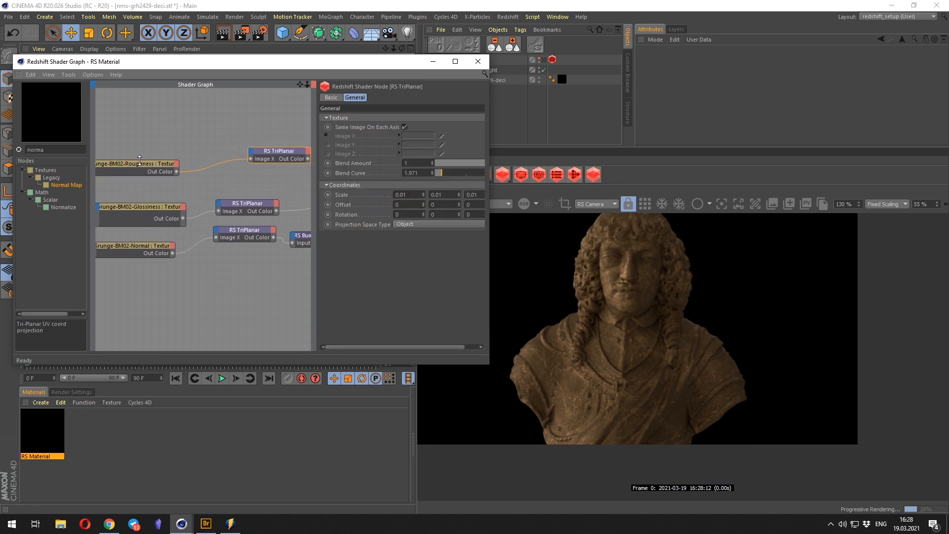
{"action": "left_click_drag", "start_coordinate": [159, 164], "coordinate": [149, 156]}
Insert an RS Color Correct node between the Grunge-BM02-Roughness texture and its TriPlanar, feeding Image X.
{"action": "key", "text": "BackSpace"}
{"action": "key", "text": "BackSpace"}
{"action": "key", "text": "BackSpace"}
{"action": "key", "text": "BackSpace"}
{"action": "key", "text": "BackSpace"}
{"action": "type", "text": "corre"}
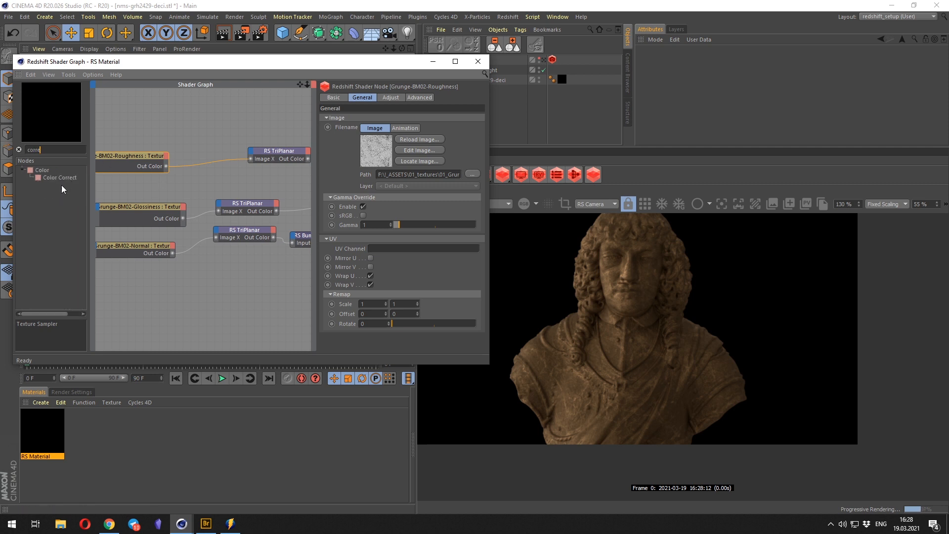
{"action": "left_click_drag", "start_coordinate": [60, 178], "coordinate": [112, 147]}
{"action": "middle_click_drag", "start_coordinate": [304, 276], "coordinate": [163, 211], "text": "alt"}
{"action": "left_click_drag", "start_coordinate": [186, 188], "coordinate": [234, 175]}
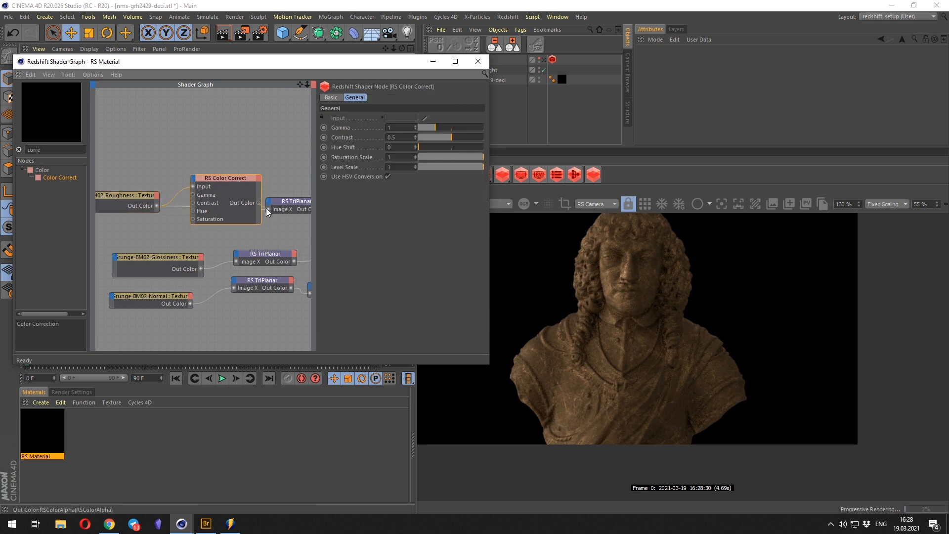
{"action": "left_click_drag", "start_coordinate": [266, 208], "coordinate": [268, 209]}
Preview the Roughness TriPlanar through the Output and set the Color Correct gamma to 0.404.
{"action": "middle_click_drag", "start_coordinate": [268, 209], "coordinate": [233, 170], "text": "alt"}
{"action": "left_click", "coordinate": [225, 196]}
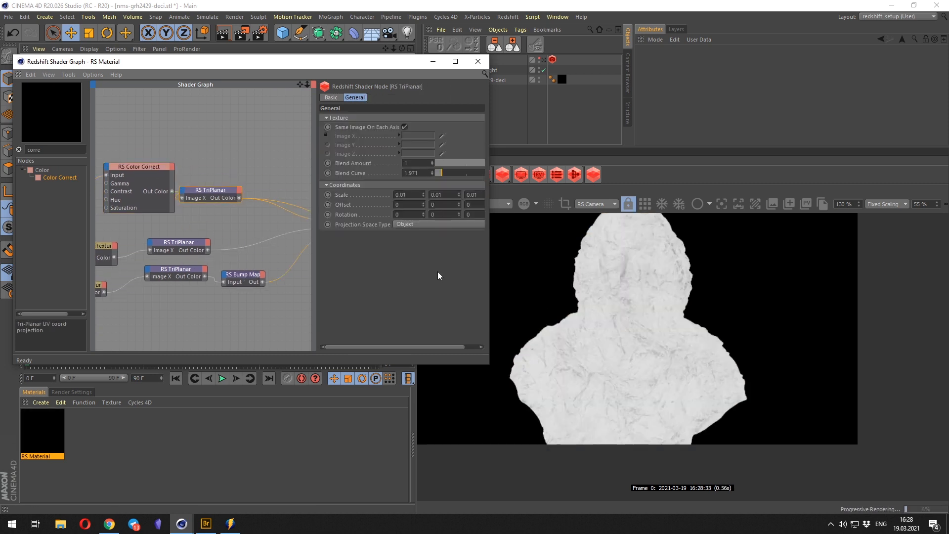
{"action": "middle_click_drag", "start_coordinate": [148, 277], "coordinate": [230, 269], "text": "alt"}
{"action": "left_click", "coordinate": [220, 160]}
{"action": "left_click_drag", "start_coordinate": [449, 128], "coordinate": [425, 133]}
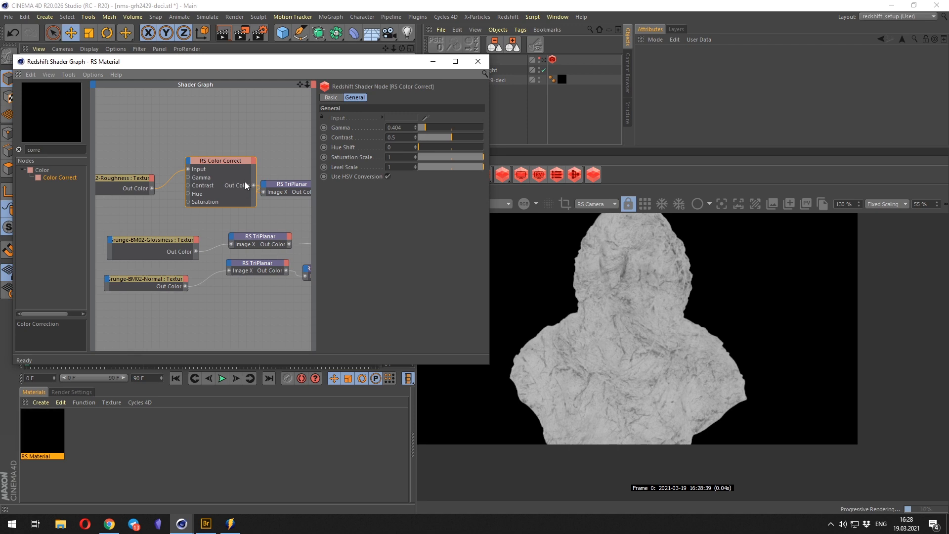
Reconnect RS Material to the Output and inspect the bust's copper surface in the render up close.
{"action": "left_click_drag", "start_coordinate": [225, 162], "coordinate": [218, 157]}
{"action": "middle_click_drag", "start_coordinate": [291, 217], "coordinate": [96, 177], "text": "alt"}
{"action": "left_click", "coordinate": [237, 169]}
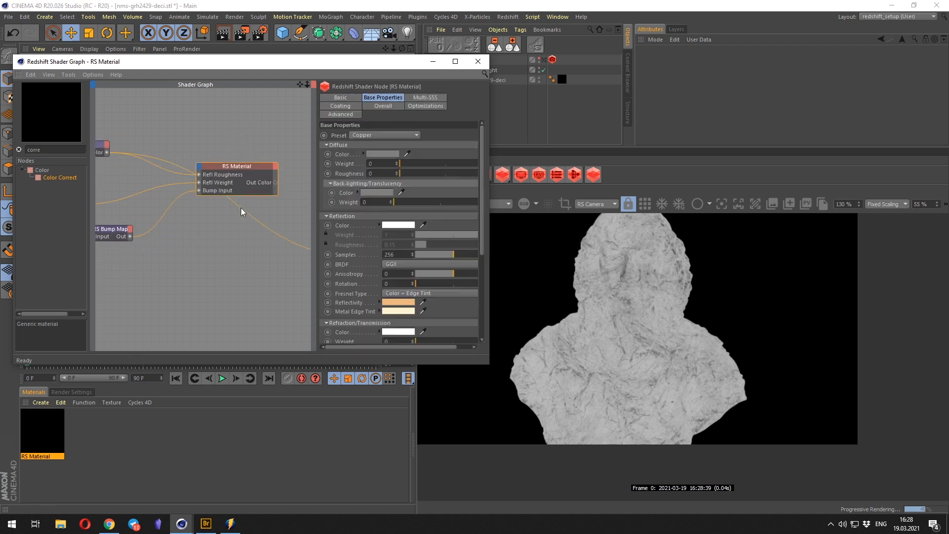
{"action": "left_click_drag", "start_coordinate": [242, 207], "coordinate": [232, 205]}
{"action": "scroll", "coordinate": [627, 377], "scroll_direction": "up", "scroll_amount": 4}
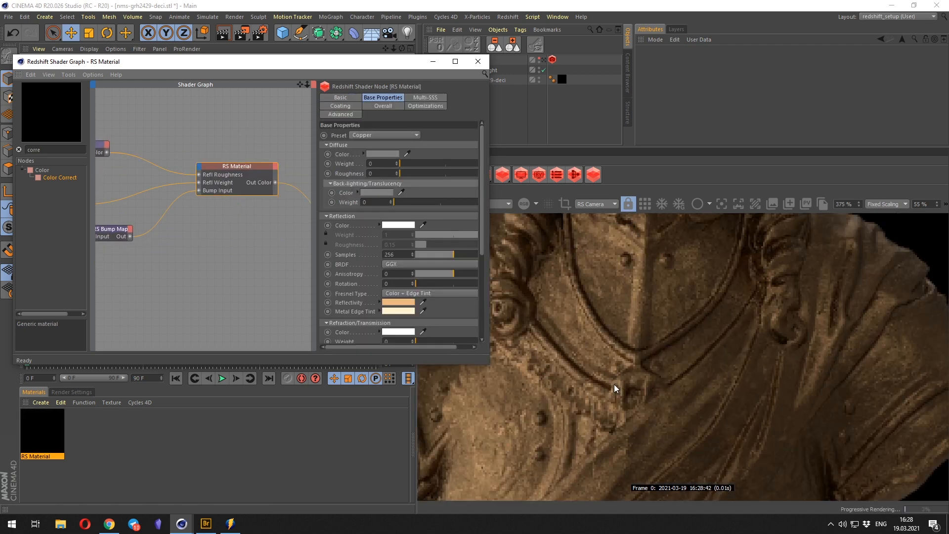
{"action": "scroll", "coordinate": [613, 384], "scroll_direction": "down", "scroll_amount": 5}
{"action": "scroll", "coordinate": [610, 346], "scroll_direction": "up", "scroll_amount": 3}
{"action": "middle_click_drag", "start_coordinate": [608, 337], "coordinate": [635, 333]}
Try gamma values of 1 and 2 on the Roughness Color Correct node.
{"action": "middle_click_drag", "start_coordinate": [133, 262], "coordinate": [293, 274], "text": "alt"}
{"action": "left_click", "coordinate": [164, 131]}
{"action": "left_click_drag", "start_coordinate": [402, 128], "coordinate": [361, 135]}
{"action": "type", "text": "1"}
{"action": "key", "text": "Return"}
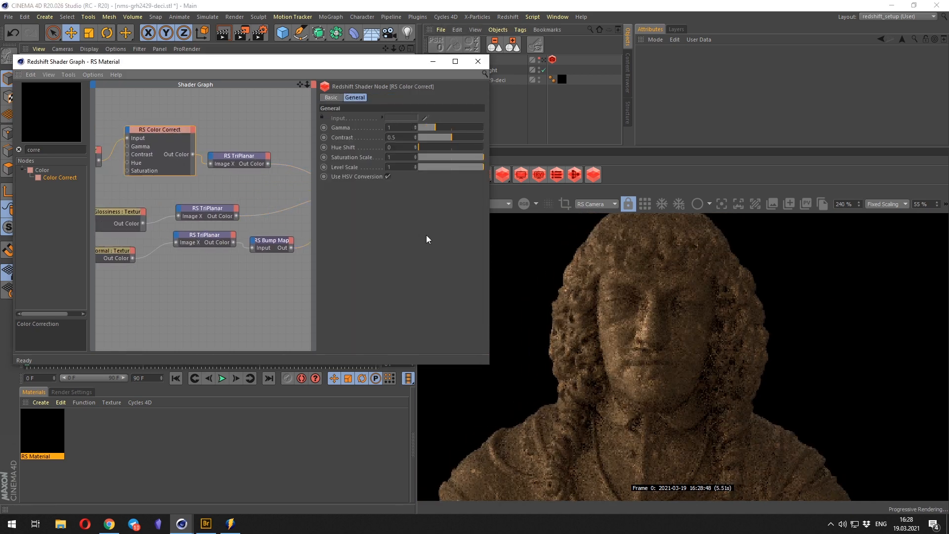
{"action": "scroll", "coordinate": [601, 328], "scroll_direction": "down", "scroll_amount": 2}
{"action": "type", "text": "2"}
{"action": "key", "text": "Return"}
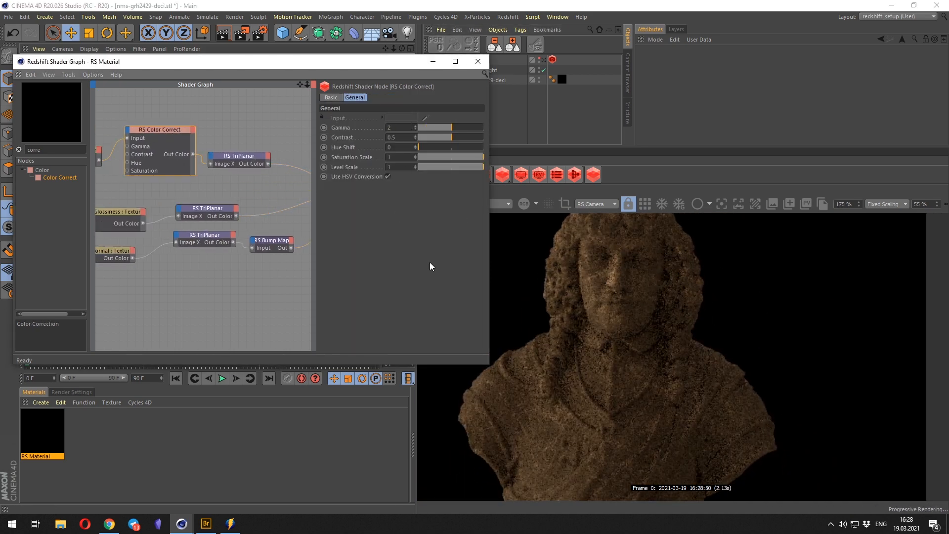
Set the Roughness Color Correct gamma to 0.552.
{"action": "scroll", "coordinate": [666, 310], "scroll_direction": "down", "scroll_amount": 2}
{"action": "scroll", "coordinate": [666, 309], "scroll_direction": "up", "scroll_amount": 1}
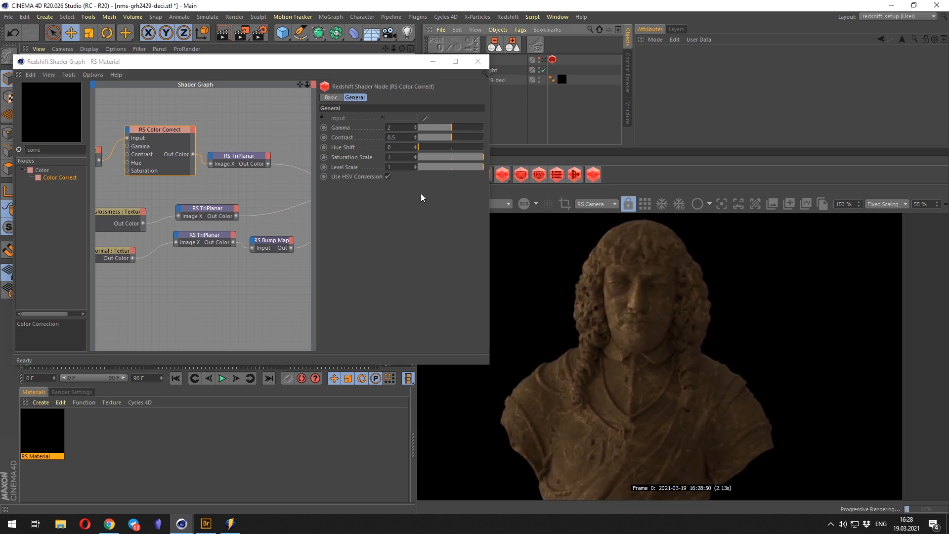
{"action": "left_click_drag", "start_coordinate": [446, 126], "coordinate": [427, 130]}
Move the RS Material and its connected texture nodes together, farther up and away from the Diffuse and Dirt nodes.
{"action": "middle_click_drag", "start_coordinate": [301, 221], "coordinate": [148, 201]}
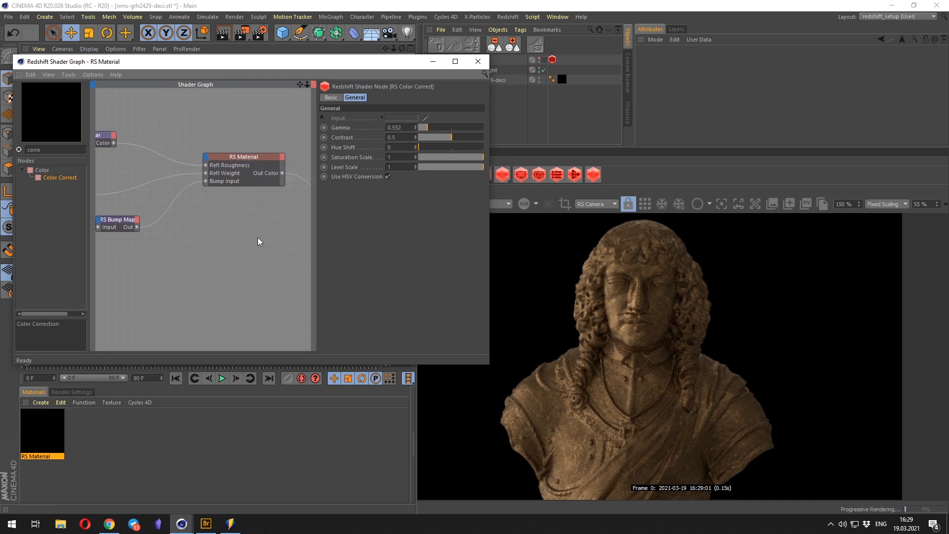
{"action": "left_click", "coordinate": [239, 158]}
{"action": "scroll", "coordinate": [218, 214], "scroll_direction": "down", "scroll_amount": 3}
{"action": "scroll", "coordinate": [218, 213], "scroll_direction": "down", "scroll_amount": 3}
{"action": "scroll", "coordinate": [171, 238], "scroll_direction": "down", "scroll_amount": 3}
{"action": "left_click_drag", "start_coordinate": [144, 148], "coordinate": [285, 228]}
{"action": "middle_click_drag", "start_coordinate": [285, 228], "coordinate": [261, 227]}
{"action": "middle_click_drag", "start_coordinate": [144, 160], "coordinate": [119, 155]}
{"action": "left_click_drag", "start_coordinate": [267, 182], "coordinate": [231, 164]}
{"action": "left_click", "coordinate": [262, 202]}
Enlarge the Output node and shift it farther away from RS Material.
{"action": "middle_click_drag", "start_coordinate": [302, 212], "coordinate": [277, 197]}
{"action": "scroll", "coordinate": [171, 189], "scroll_direction": "up", "scroll_amount": 3}
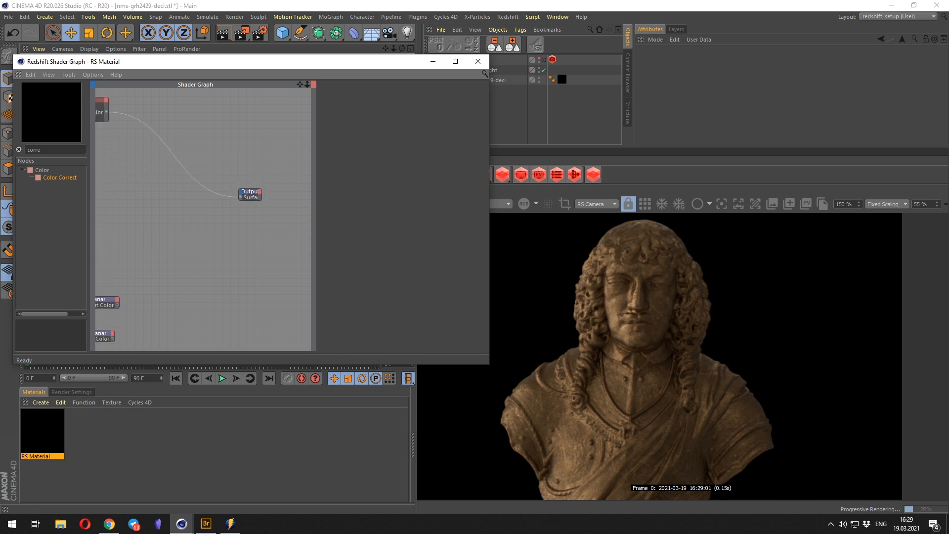
{"action": "left_click", "coordinate": [266, 193]}
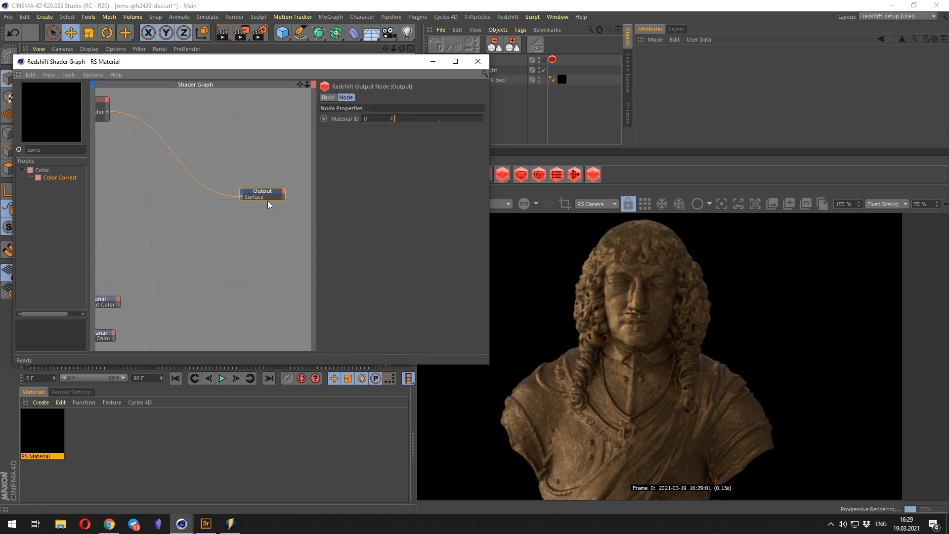
{"action": "left_click_drag", "start_coordinate": [266, 200], "coordinate": [292, 191]}
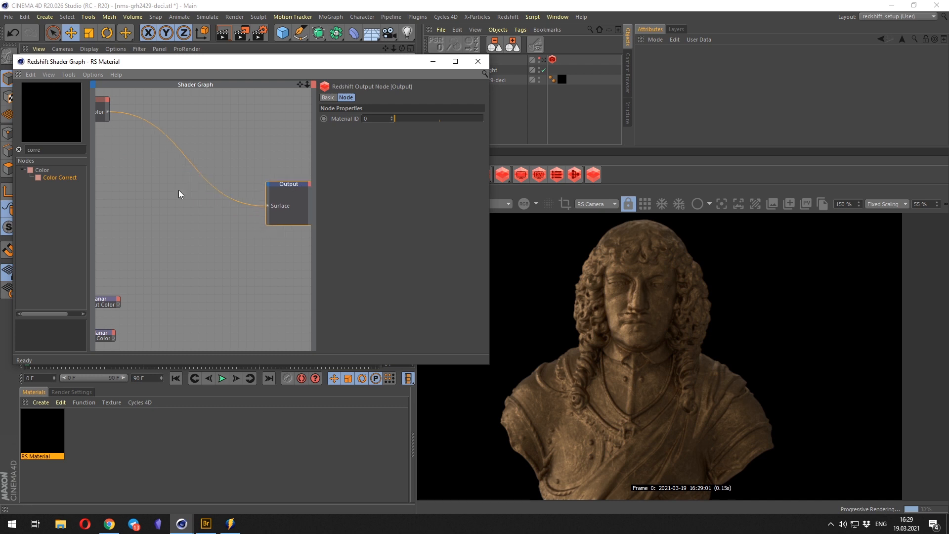
Add an RS Material Blender node between RS Material and the Output, and connect its Out to the Output's Surface.
{"action": "middle_click_drag", "start_coordinate": [179, 192], "coordinate": [216, 190]}
{"action": "double_click", "coordinate": [38, 150]}
{"action": "type", "text": "ma"}
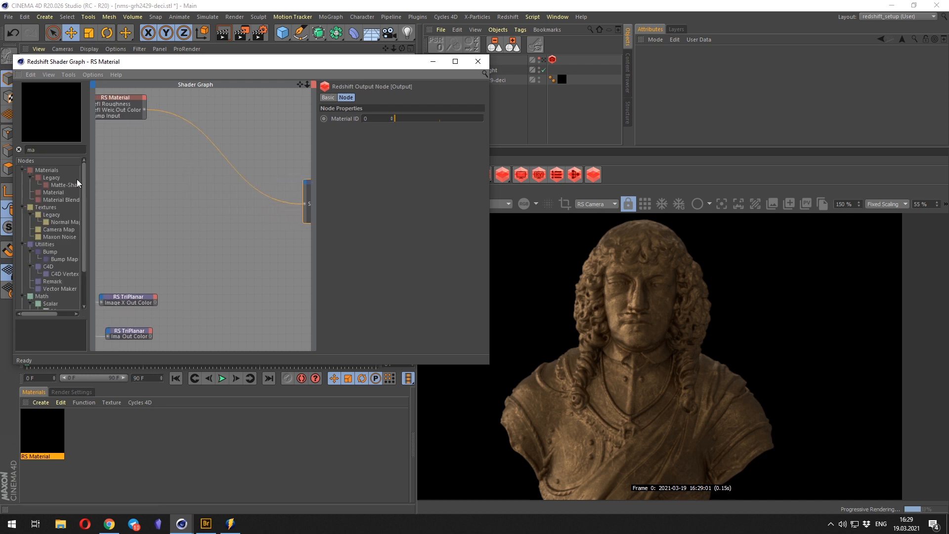
{"action": "type", "text": "ter"}
{"action": "left_click_drag", "start_coordinate": [60, 185], "coordinate": [227, 172]}
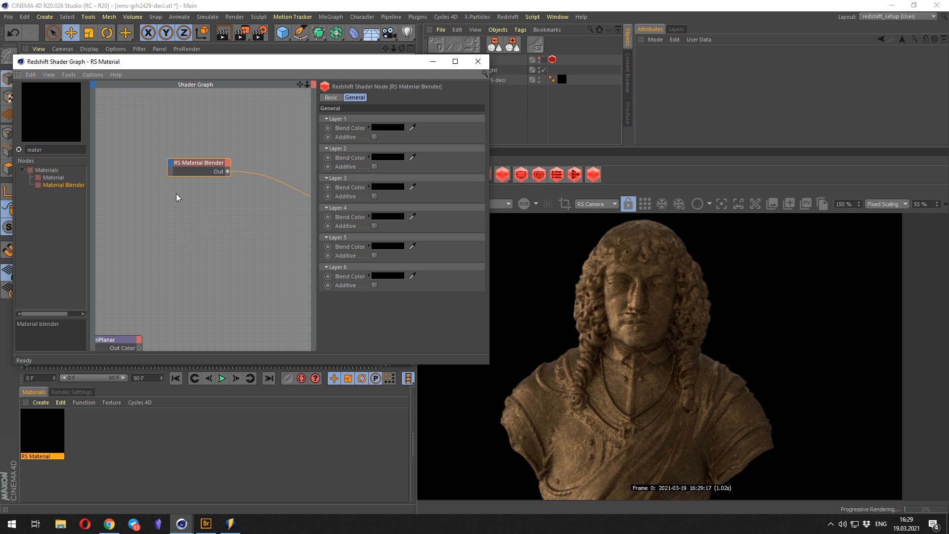
Connect RS Material's Out Color to the Material Blender's Base Color input and show the blender's layer settings.
{"action": "scroll", "coordinate": [165, 199], "scroll_direction": "down", "scroll_amount": 2}
{"action": "middle_click_drag", "start_coordinate": [161, 125], "coordinate": [131, 99], "text": "alt"}
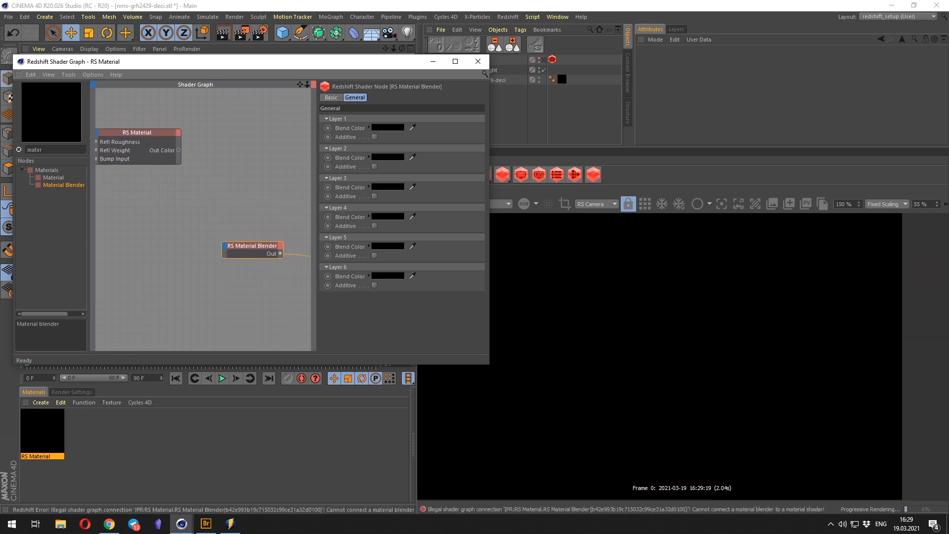
{"action": "left_click", "coordinate": [164, 144]}
{"action": "left_click_drag", "start_coordinate": [177, 147], "coordinate": [224, 242]}
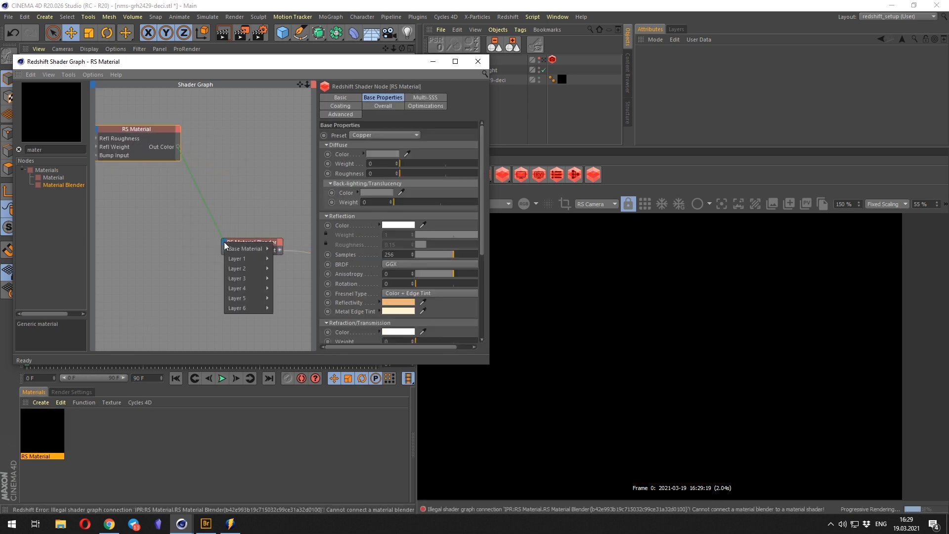
{"action": "left_click", "coordinate": [256, 248]}
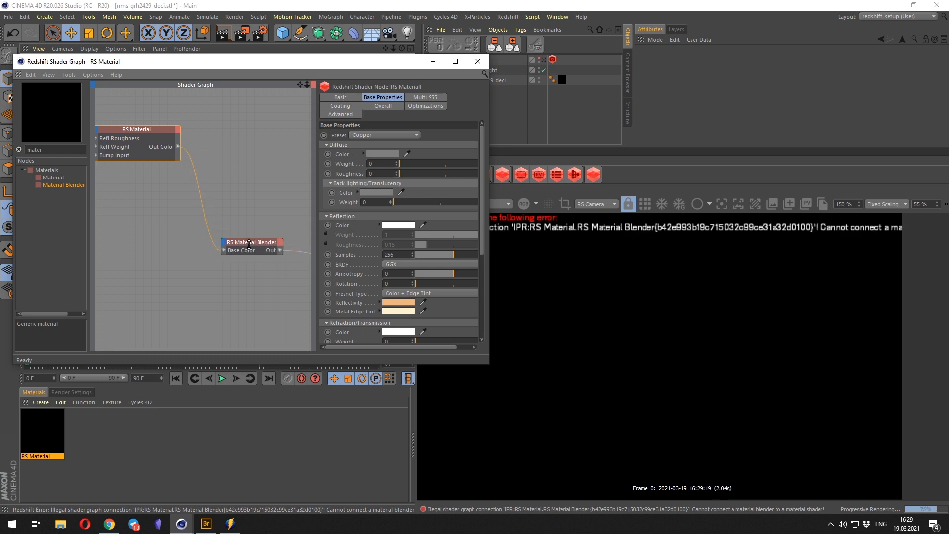
{"action": "left_click", "coordinate": [258, 242]}
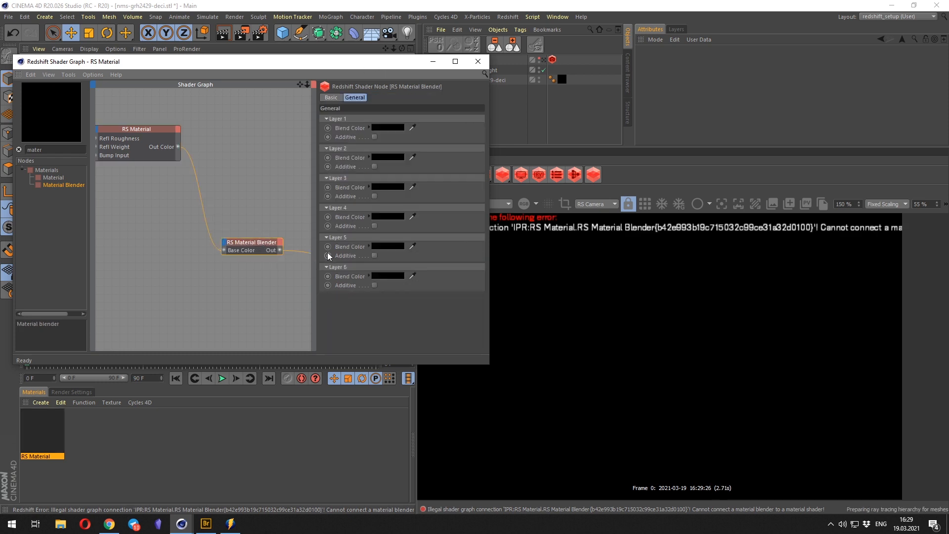
Move the RS Material Blender node farther away from the copper RS Material.
{"action": "left_click_drag", "start_coordinate": [367, 63], "coordinate": [328, 56]}
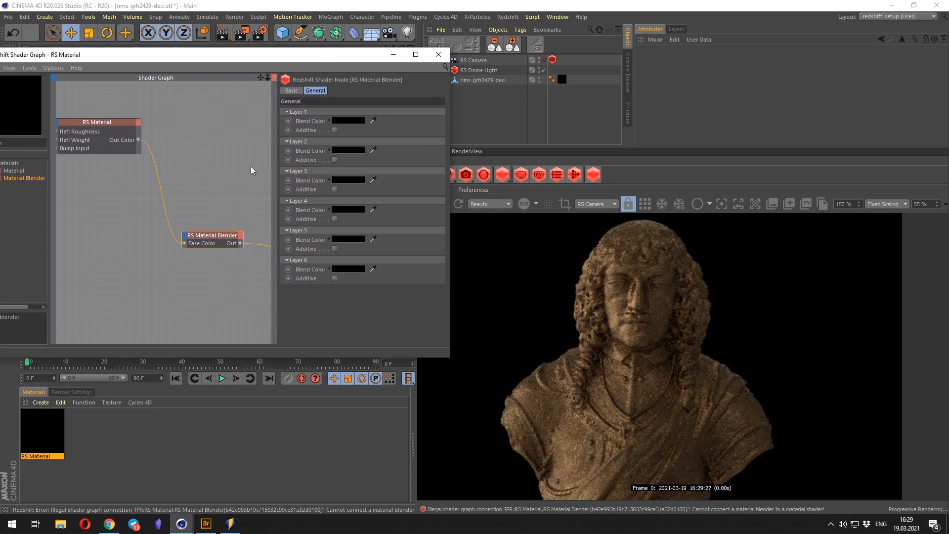
{"action": "scroll", "coordinate": [242, 216], "scroll_direction": "down", "scroll_amount": 3}
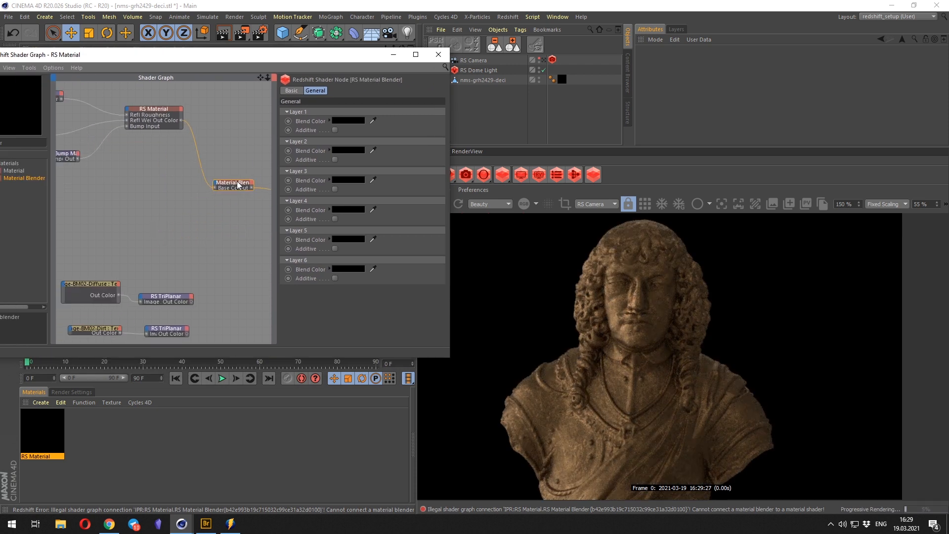
{"action": "left_click_drag", "start_coordinate": [237, 181], "coordinate": [264, 179]}
{"action": "scroll", "coordinate": [167, 212], "scroll_direction": "up", "scroll_amount": 1}
{"action": "scroll", "coordinate": [167, 212], "scroll_direction": "down", "scroll_amount": 1}
{"action": "middle_click_drag", "start_coordinate": [120, 172], "coordinate": [123, 192]}
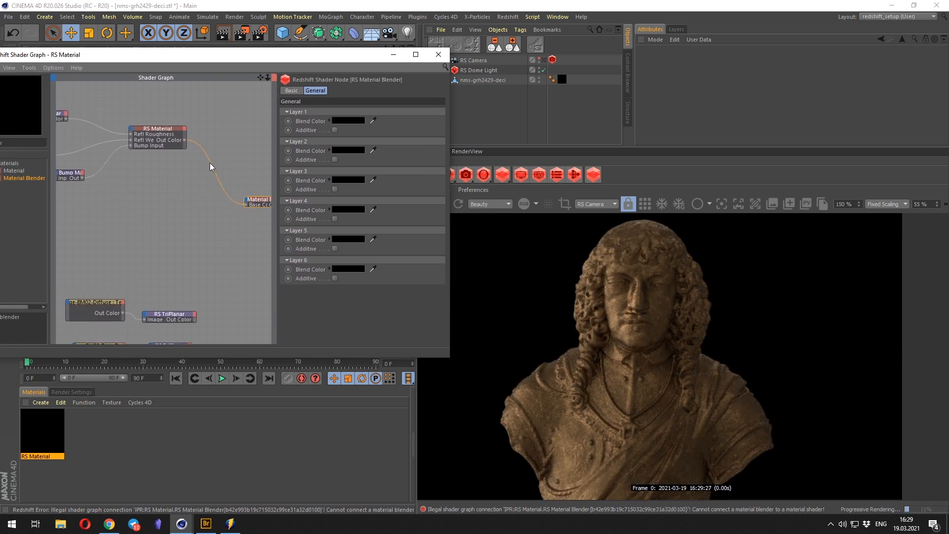
Add a second RS Material node below the copper one and nudge the Material Blender farther away.
{"action": "left_click_drag", "start_coordinate": [174, 55], "coordinate": [236, 54]}
{"action": "double_click", "coordinate": [57, 142]}
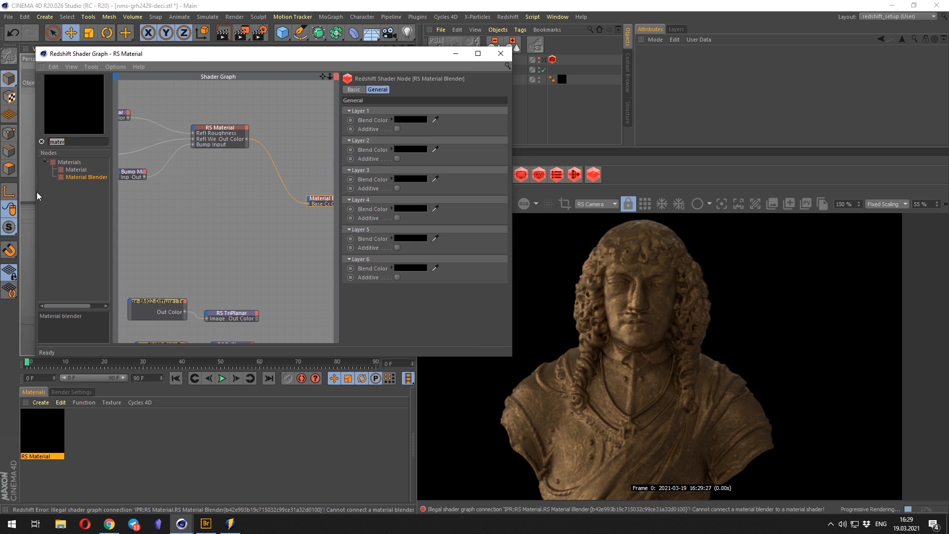
{"action": "left_click_drag", "start_coordinate": [36, 195], "coordinate": [3, 195]}
{"action": "left_click_drag", "start_coordinate": [43, 169], "coordinate": [180, 198]}
{"action": "scroll", "coordinate": [267, 224], "scroll_direction": "up", "scroll_amount": 1}
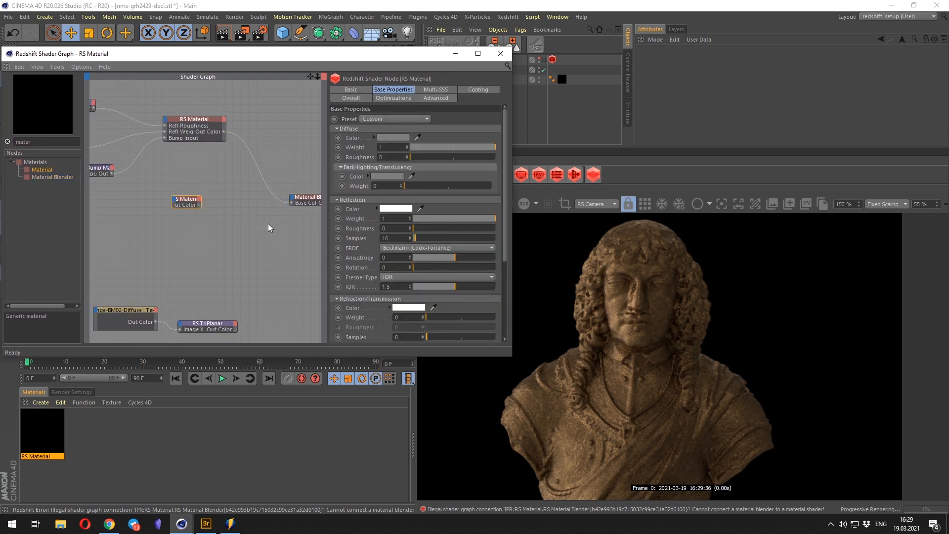
{"action": "middle_click_drag", "start_coordinate": [268, 224], "coordinate": [225, 224]}
{"action": "left_click_drag", "start_coordinate": [267, 197], "coordinate": [276, 191]}
Enlarge the new RS Material node, shift it slightly up, and preview it through the Output.
{"action": "scroll", "coordinate": [191, 231], "scroll_direction": "up", "scroll_amount": 1}
{"action": "left_click", "coordinate": [207, 196]}
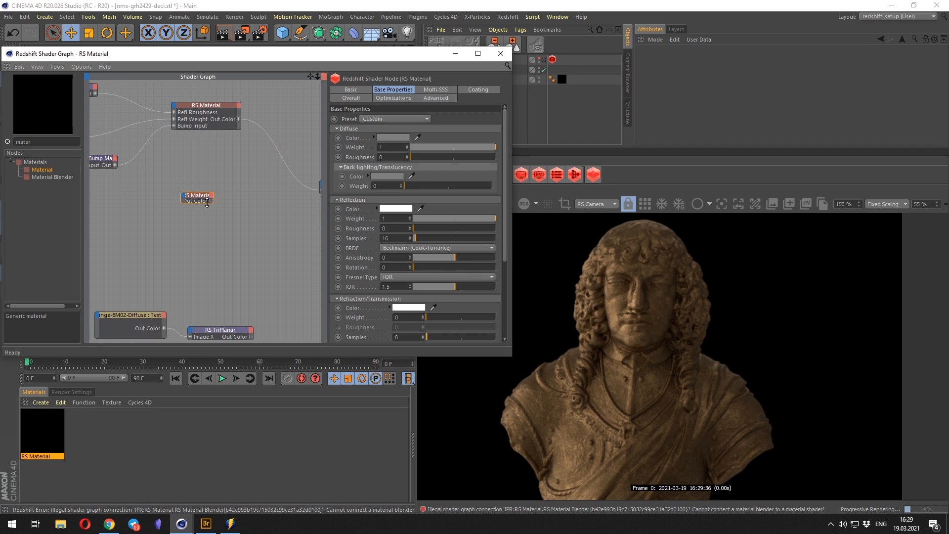
{"action": "left_click_drag", "start_coordinate": [214, 216], "coordinate": [270, 216]}
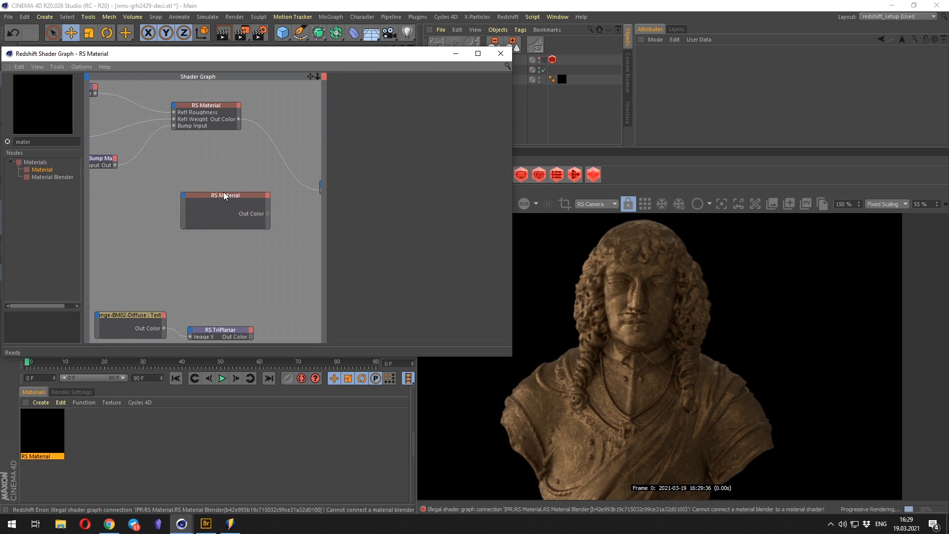
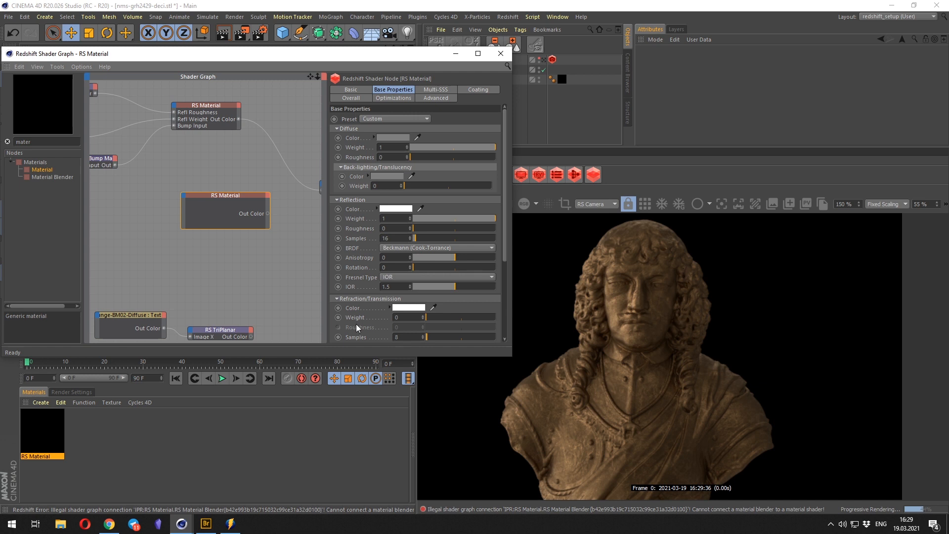
{"action": "left_click_drag", "start_coordinate": [245, 194], "coordinate": [248, 187]}
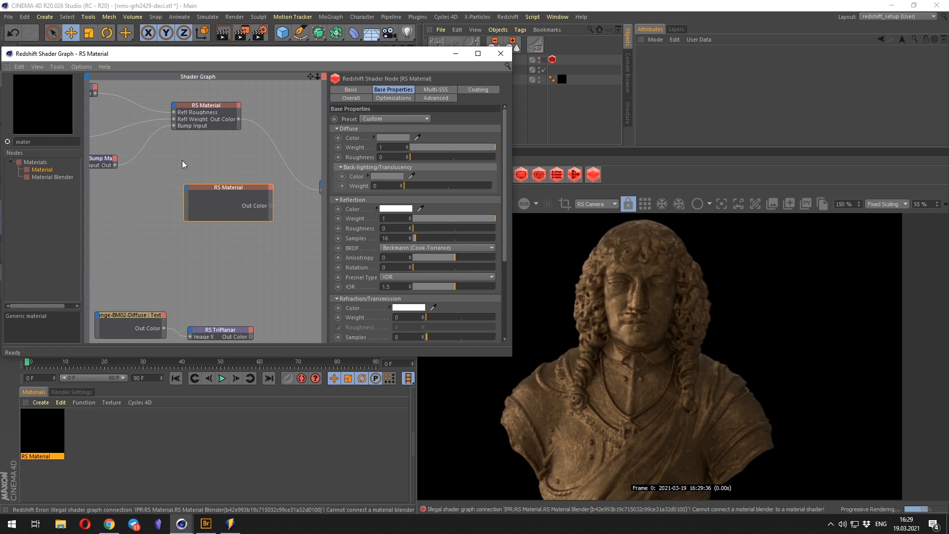
{"action": "key", "text": "ctrl+z"}
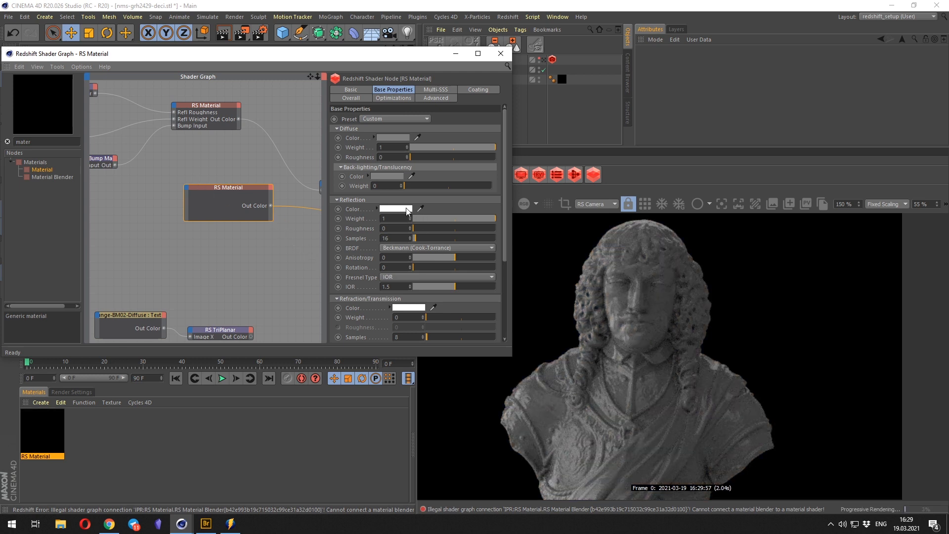
Lower the second RS Material's diffuse weight to 0.249, remove its reflection, and collapse its Reflection and Refraction/Transmission settings.
{"action": "left_click_drag", "start_coordinate": [489, 147], "coordinate": [429, 149]}
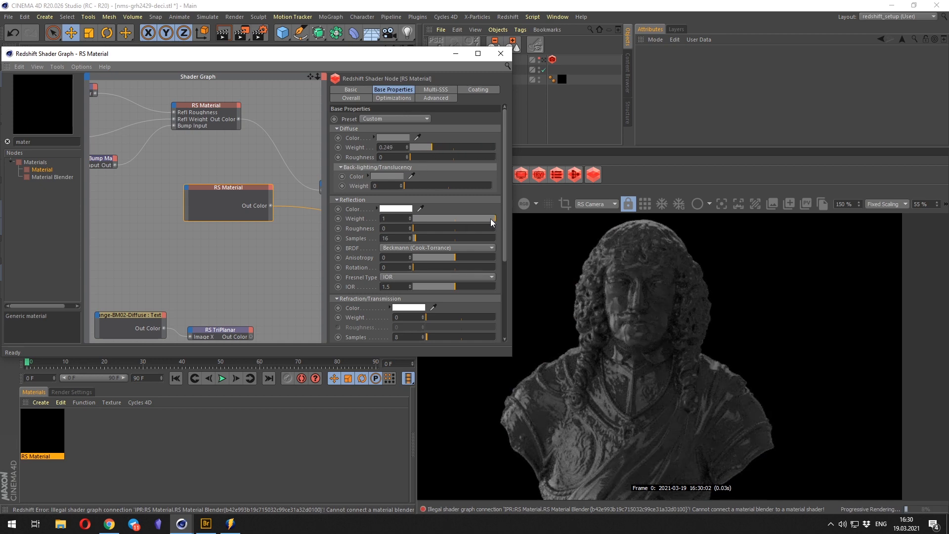
{"action": "left_click_drag", "start_coordinate": [489, 219], "coordinate": [329, 224]}
{"action": "left_click", "coordinate": [361, 199]}
{"action": "left_click", "coordinate": [357, 209]}
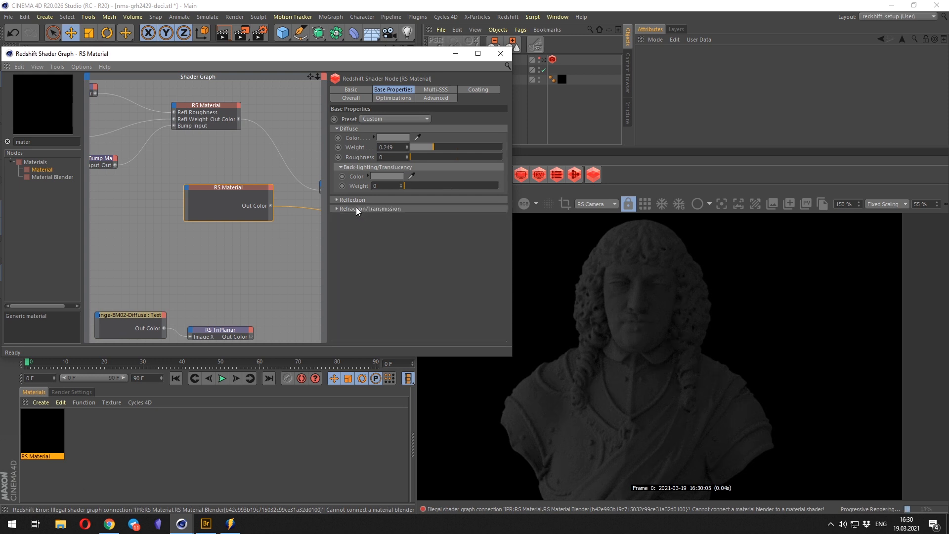
{"action": "left_click_drag", "start_coordinate": [251, 191], "coordinate": [260, 196]}
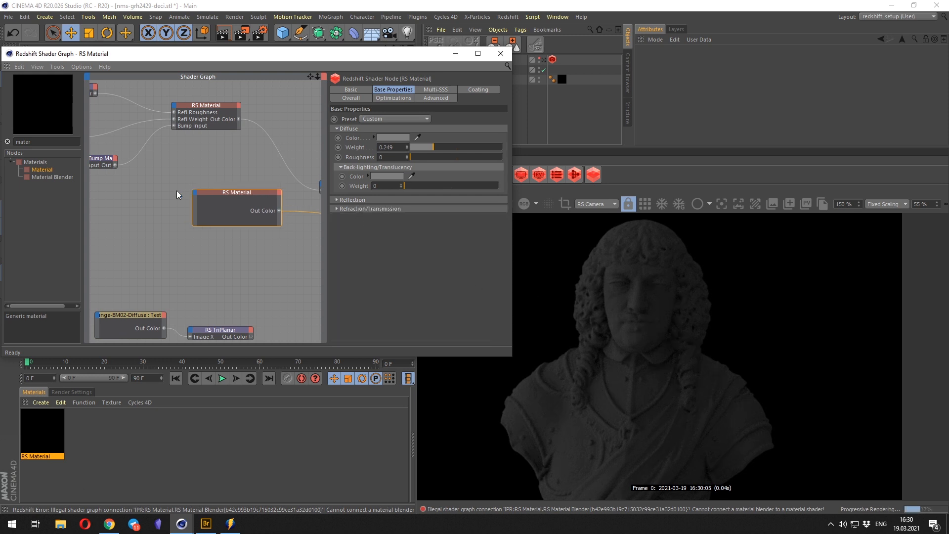
Add an RS Curvature node below the second RS Material, preview it through the Output, and shift that material slightly up.
{"action": "type", "text": "cur"}
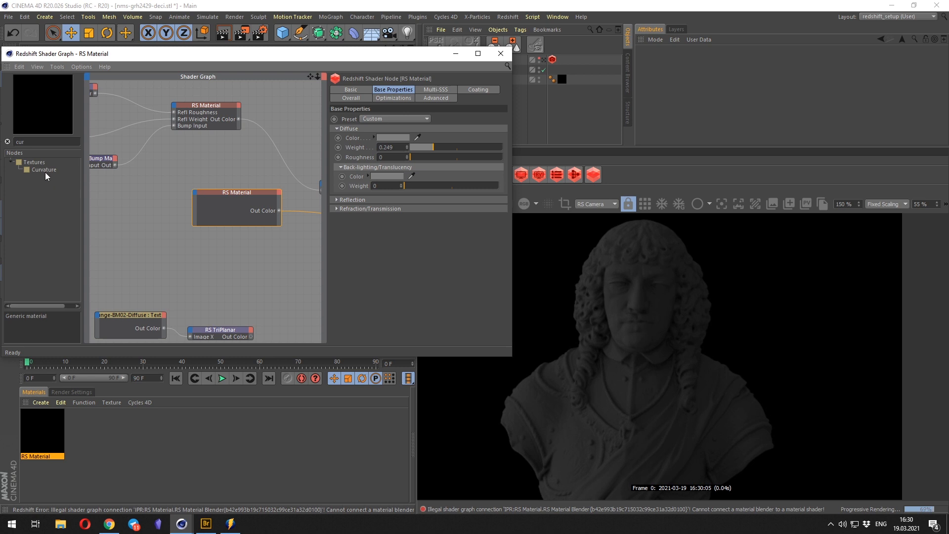
{"action": "left_click_drag", "start_coordinate": [44, 170], "coordinate": [317, 234]}
{"action": "scroll", "coordinate": [195, 262], "scroll_direction": "up", "scroll_amount": 1}
{"action": "left_click", "coordinate": [261, 182]}
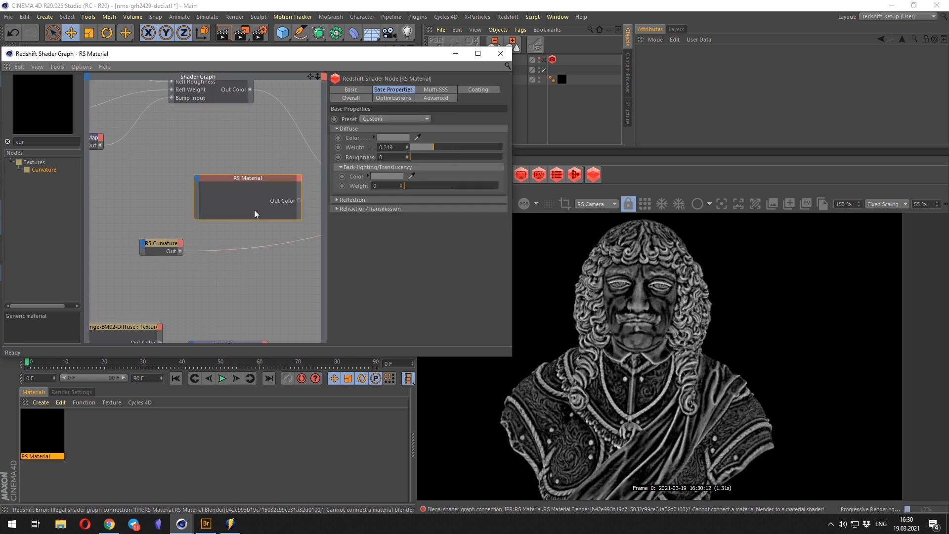
{"action": "left_click_drag", "start_coordinate": [255, 182], "coordinate": [250, 173]}
{"action": "middle_click_drag", "start_coordinate": [254, 256], "coordinate": [228, 254]}
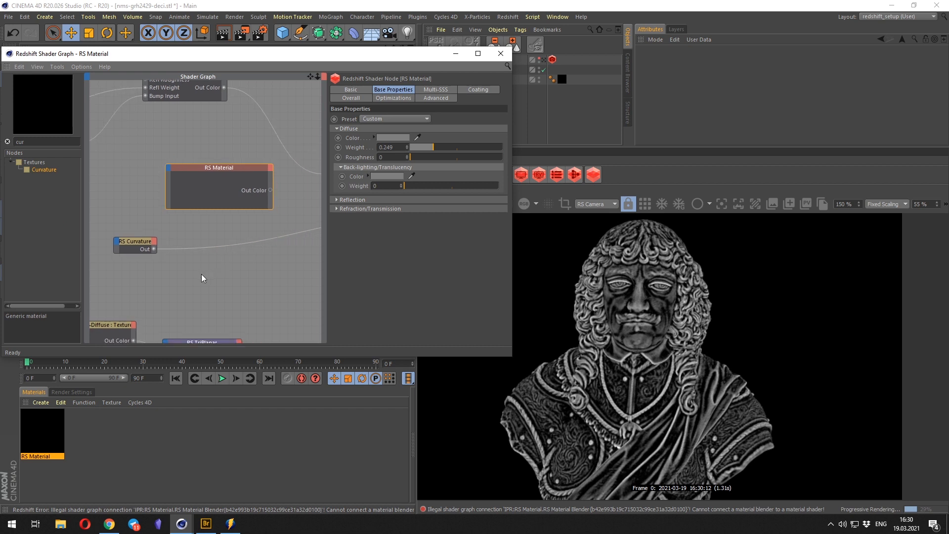
Set the RS Curvature node's mode to Concave (AL Curvature).
{"action": "left_click", "coordinate": [129, 242]}
{"action": "left_click", "coordinate": [364, 90]}
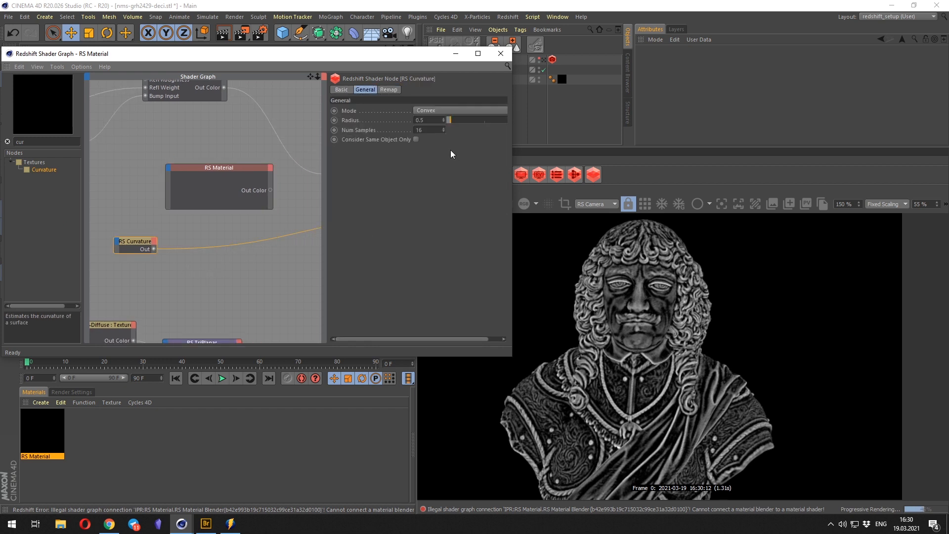
{"action": "left_click", "coordinate": [428, 110]}
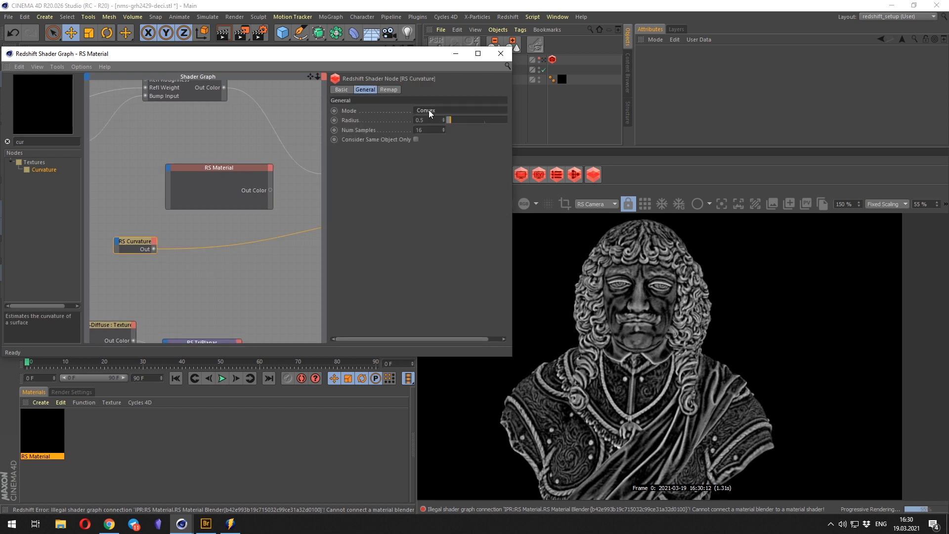
{"action": "left_click", "coordinate": [431, 170]}
{"action": "scroll", "coordinate": [428, 111], "scroll_direction": "down", "scroll_amount": 1}
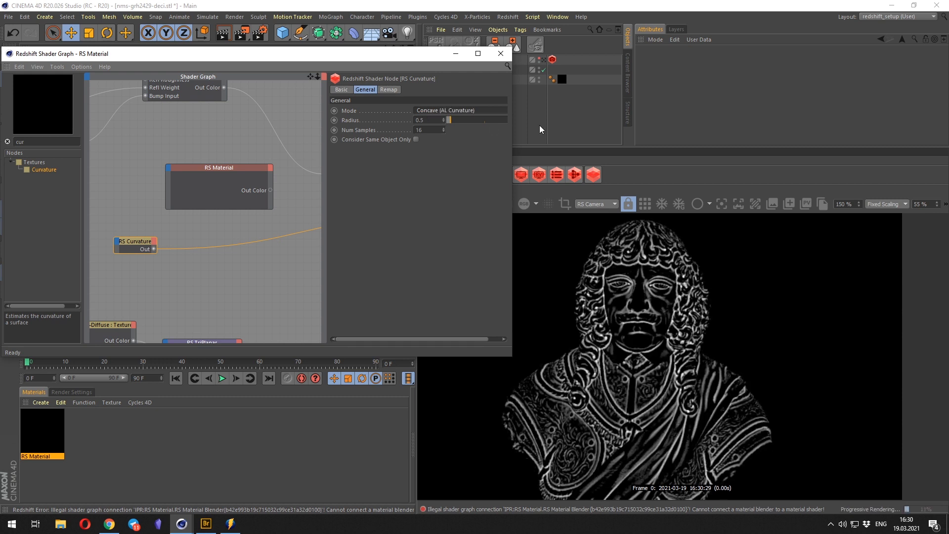
Connect the RS Material Blender to the Output's Surface input and narrow the Shader Graph window to uncover the render view.
{"action": "middle_click_drag", "start_coordinate": [290, 185], "coordinate": [227, 217]}
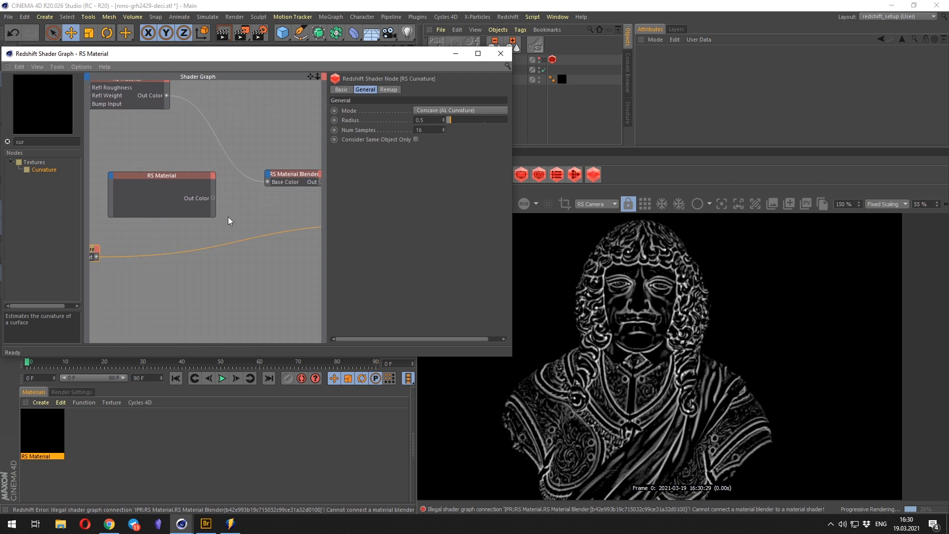
{"action": "left_click", "coordinate": [297, 170]}
{"action": "middle_click_drag", "start_coordinate": [297, 173], "coordinate": [221, 175]}
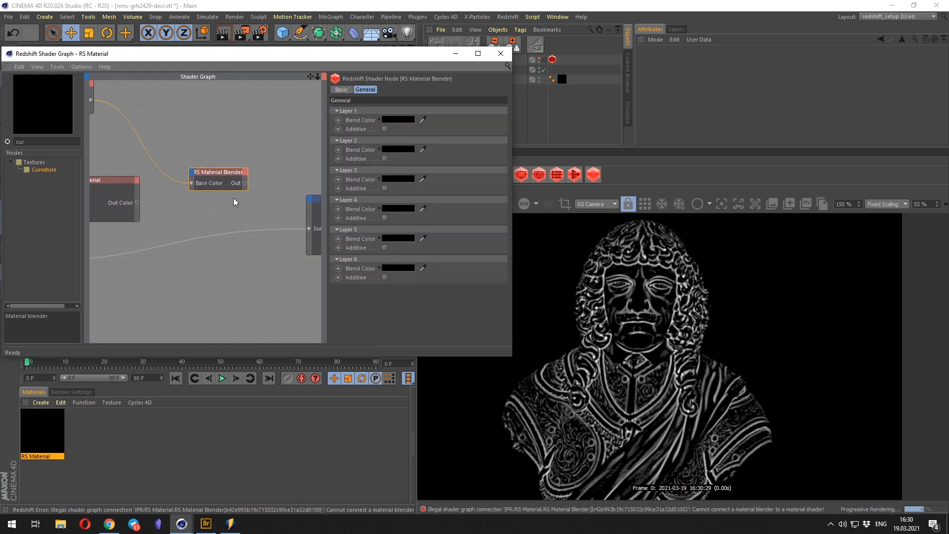
{"action": "left_click_drag", "start_coordinate": [224, 170], "coordinate": [223, 166]}
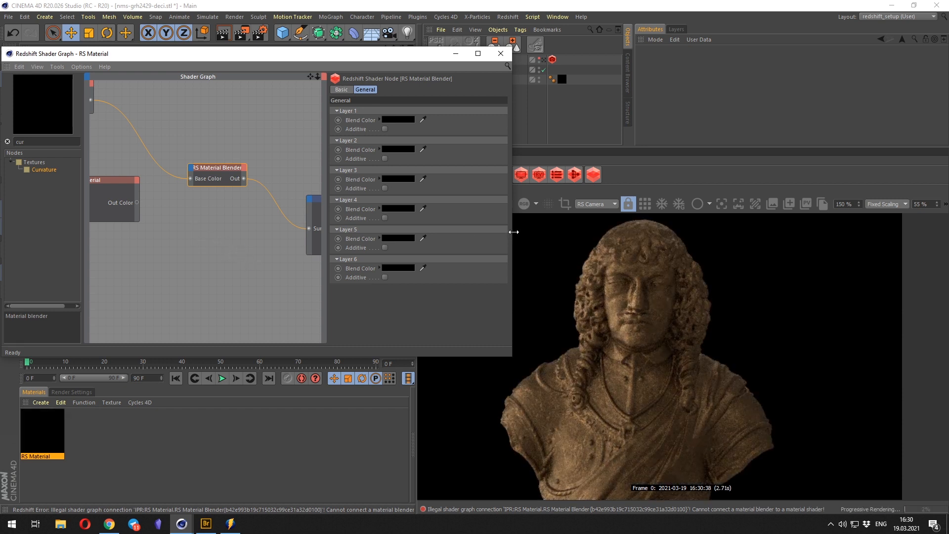
{"action": "left_click_drag", "start_coordinate": [512, 233], "coordinate": [470, 232]}
Connect the second RS Material's Out Color to the Material Blender's Layer Color 1 input.
{"action": "left_click_drag", "start_coordinate": [186, 196], "coordinate": [242, 159]}
{"action": "mouse_move", "coordinate": [257, 176]}
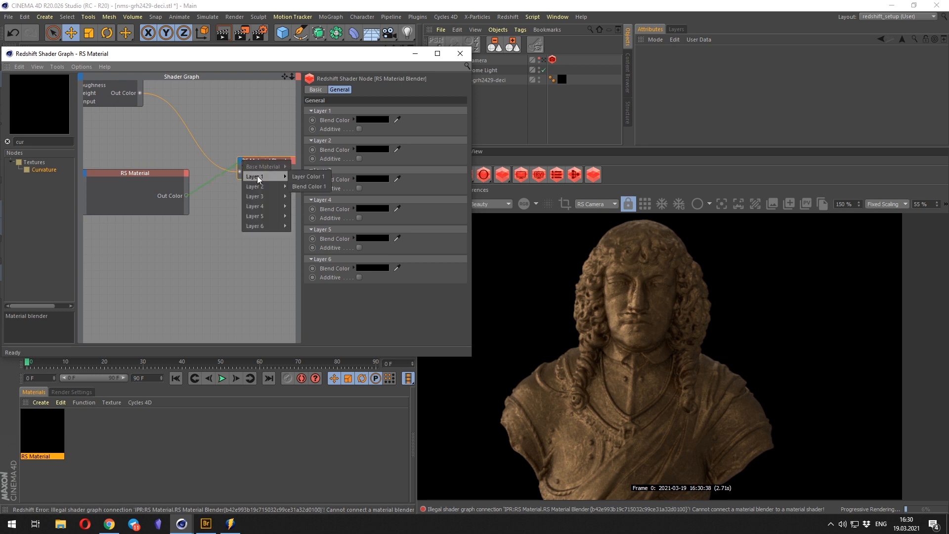
{"action": "left_click", "coordinate": [293, 176]}
Move the RS Curvature node closer to the Material Blender and connect its output to Blend Color 1.
{"action": "middle_click_drag", "start_coordinate": [188, 253], "coordinate": [232, 240]}
{"action": "left_click_drag", "start_coordinate": [128, 243], "coordinate": [215, 237]}
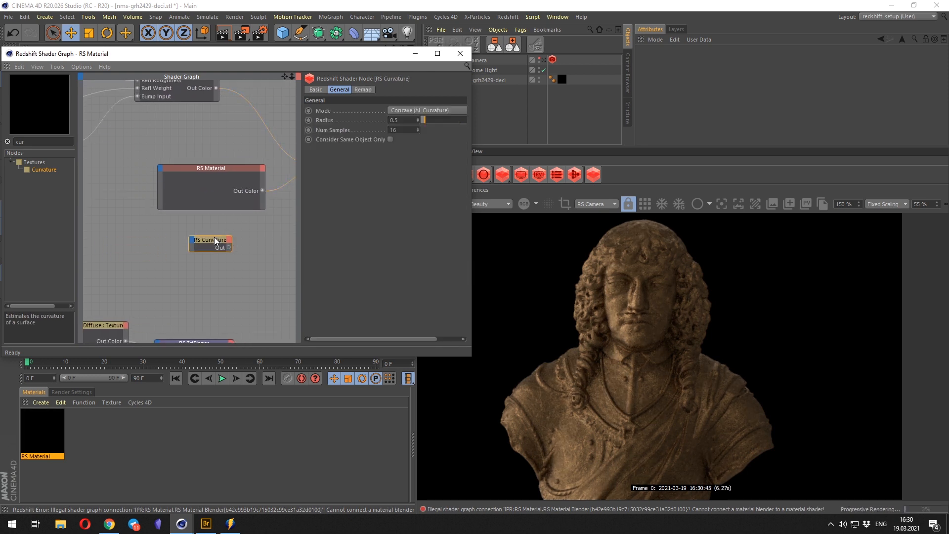
{"action": "middle_click_drag", "start_coordinate": [272, 247], "coordinate": [180, 251]}
{"action": "left_click_drag", "start_coordinate": [140, 251], "coordinate": [230, 163]}
{"action": "mouse_move", "coordinate": [250, 175]}
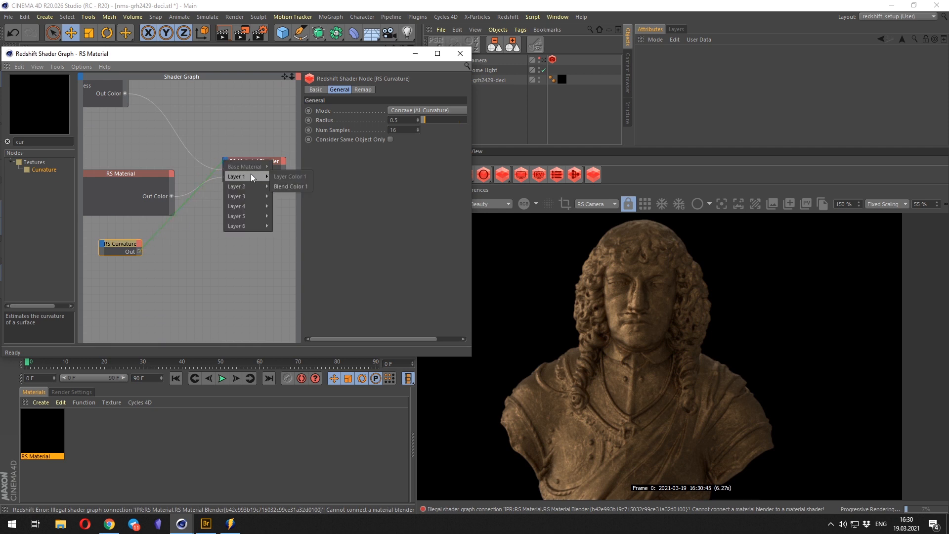
{"action": "left_click", "coordinate": [277, 186]}
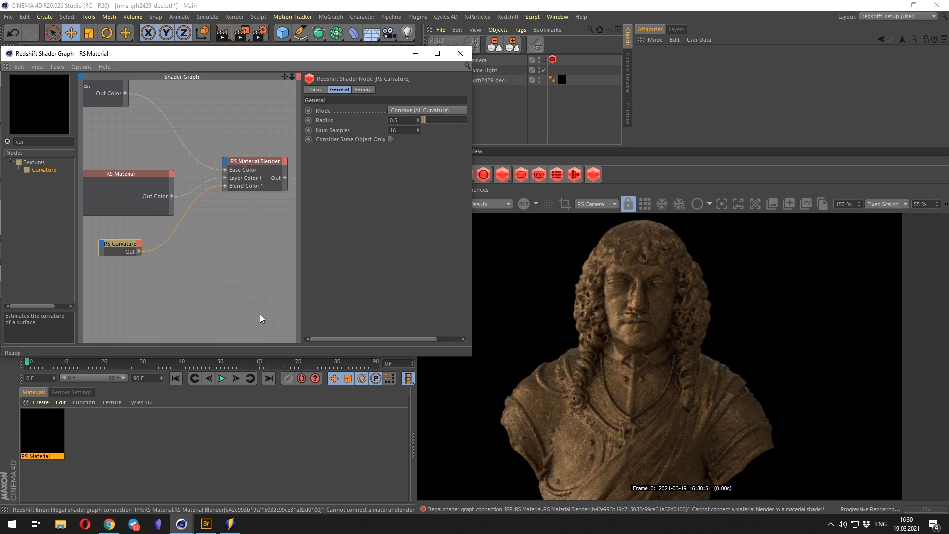
Preview the RS Curvature node through the Output and set its radius to 1.
{"action": "middle_click_drag", "start_coordinate": [171, 289], "coordinate": [192, 282]}
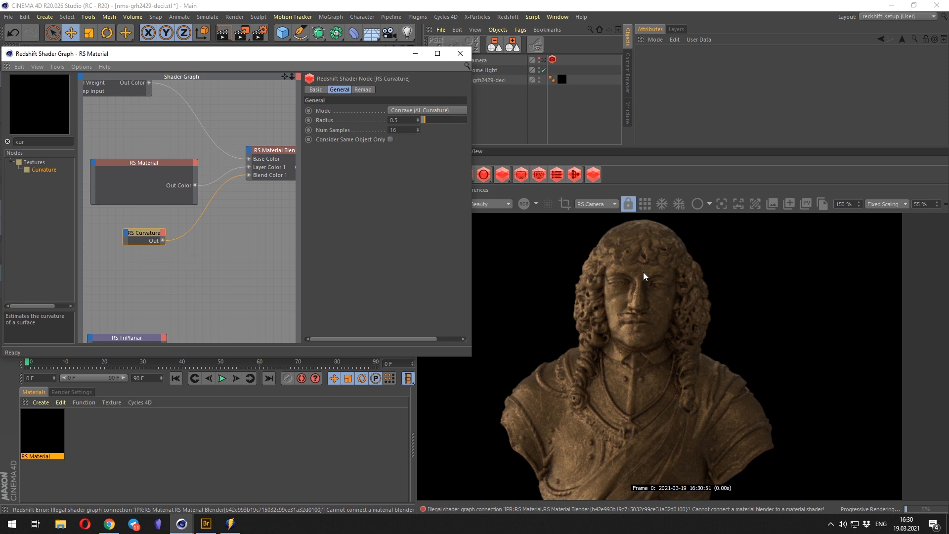
{"action": "key", "text": "o"}
{"action": "left_click_drag", "start_coordinate": [173, 285], "coordinate": [107, 217]}
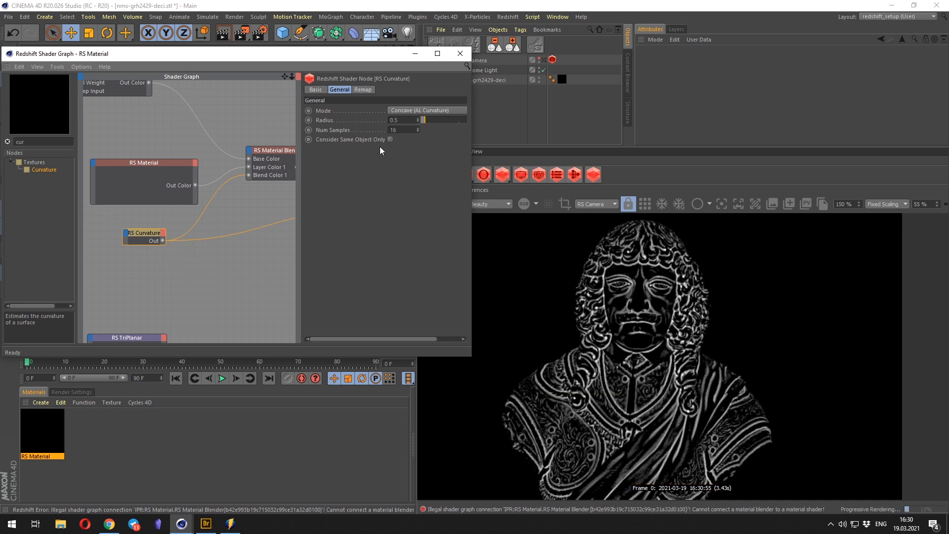
{"action": "double_click", "coordinate": [405, 120]}
{"action": "type", "text": "1"}
{"action": "key", "text": "Return"}
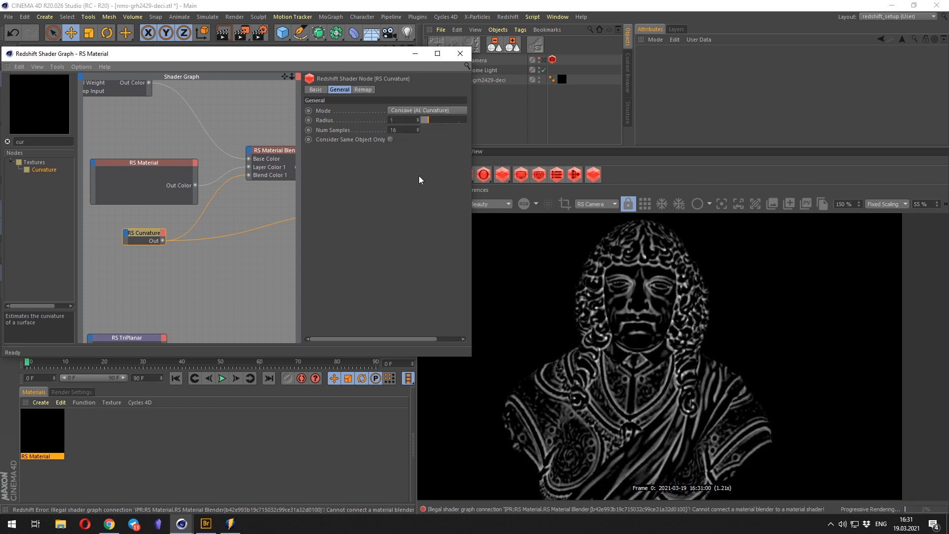
Expand the curvature's Contrast and Bias remap settings and lower the Input Range Max to 0.329.
{"action": "left_click", "coordinate": [364, 90]}
{"action": "left_click", "coordinate": [326, 141]}
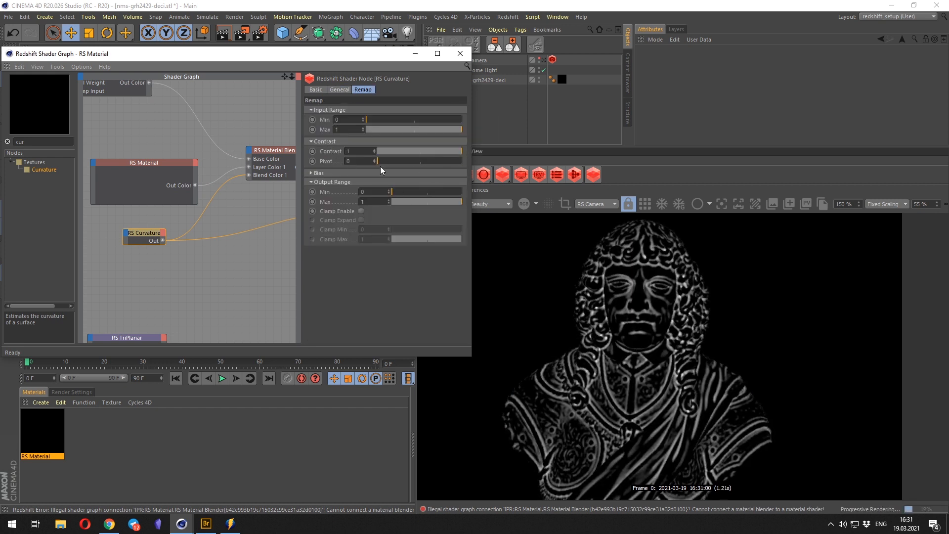
{"action": "left_click", "coordinate": [322, 173]}
{"action": "left_click_drag", "start_coordinate": [438, 131], "coordinate": [399, 130]}
Preview the Material Blender through the Output and draw a render region over the bust's collar and upper chest.
{"action": "left_click", "coordinate": [267, 150]}
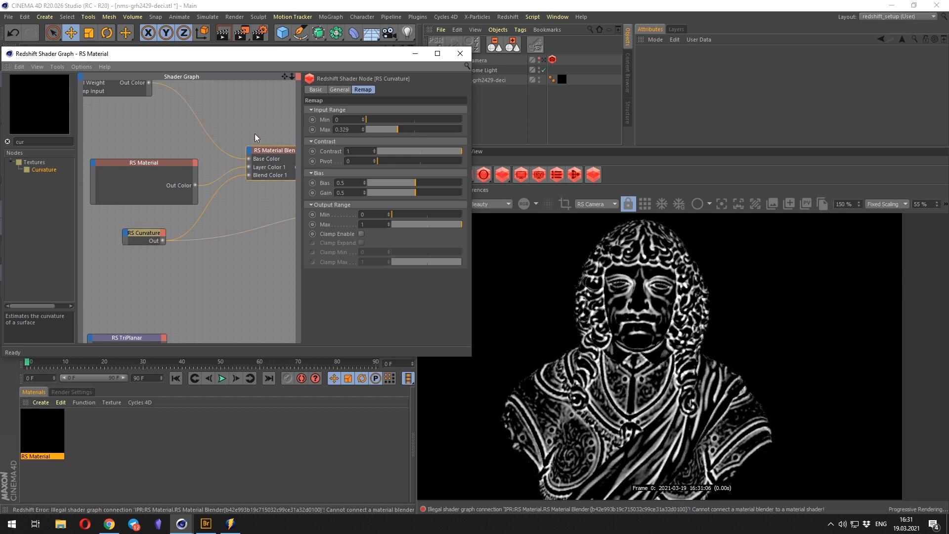
{"action": "scroll", "coordinate": [610, 367], "scroll_direction": "up", "scroll_amount": 3}
{"action": "scroll", "coordinate": [610, 367], "scroll_direction": "down", "scroll_amount": 1}
{"action": "left_click", "coordinate": [564, 204]}
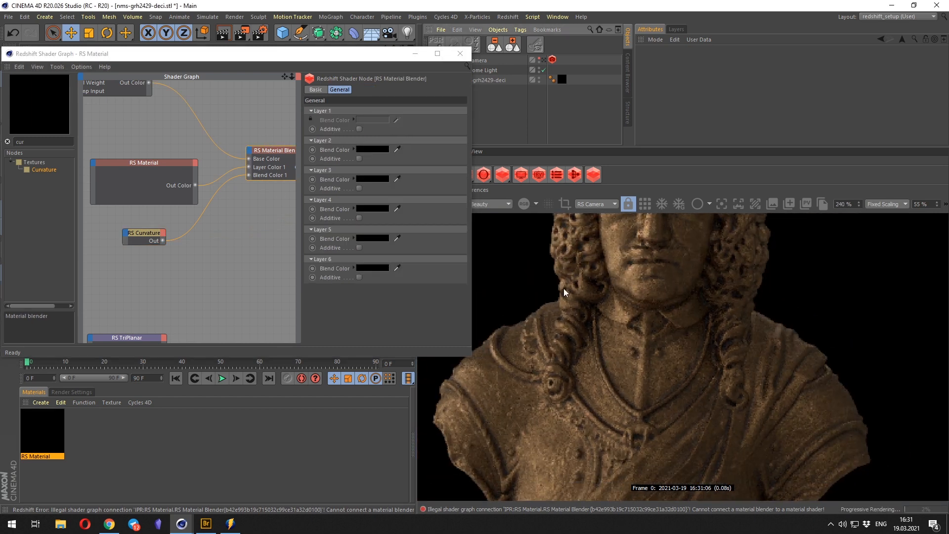
{"action": "left_click_drag", "start_coordinate": [562, 279], "coordinate": [690, 438]}
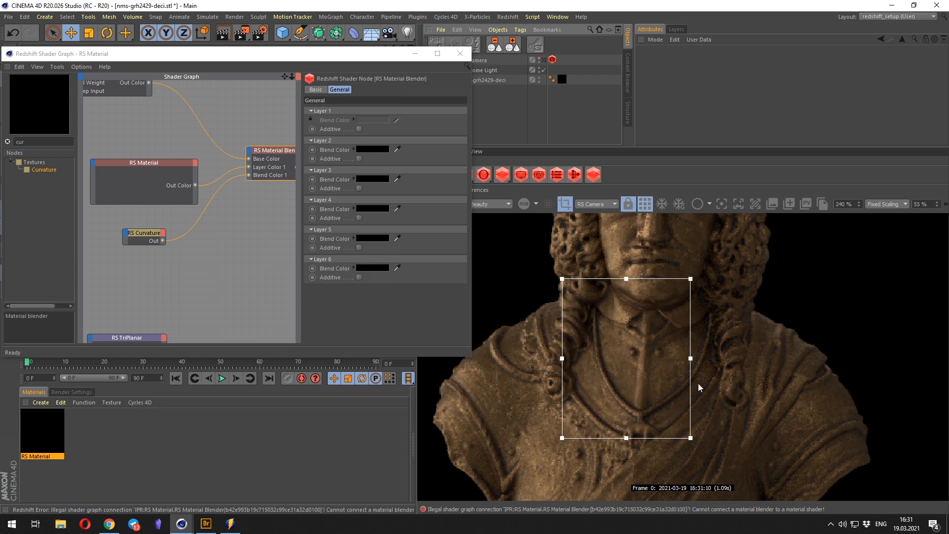
Set the render view's fixed scaling to 111% to enlarge the rendered chest region.
{"action": "scroll", "coordinate": [600, 403], "scroll_direction": "down", "scroll_amount": 2}
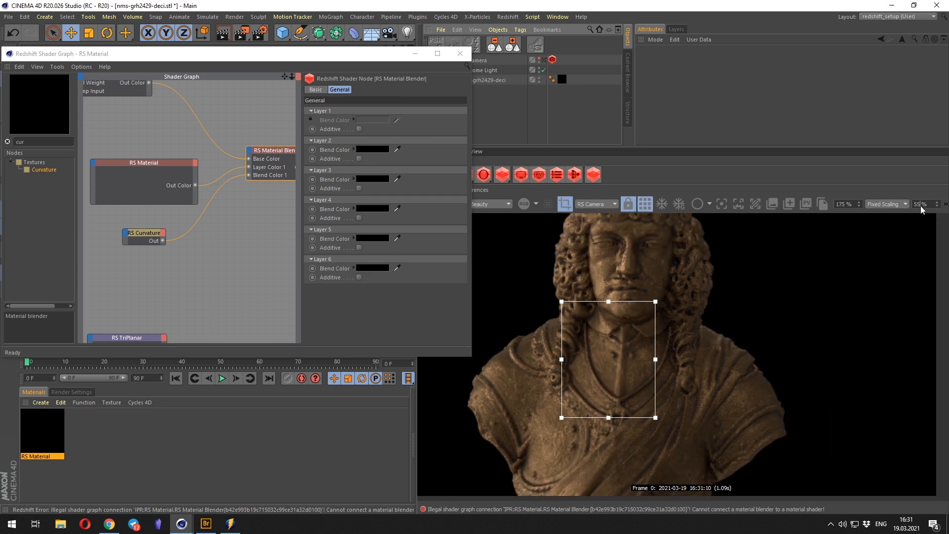
{"action": "left_click_drag", "start_coordinate": [920, 206], "coordinate": [886, 309]}
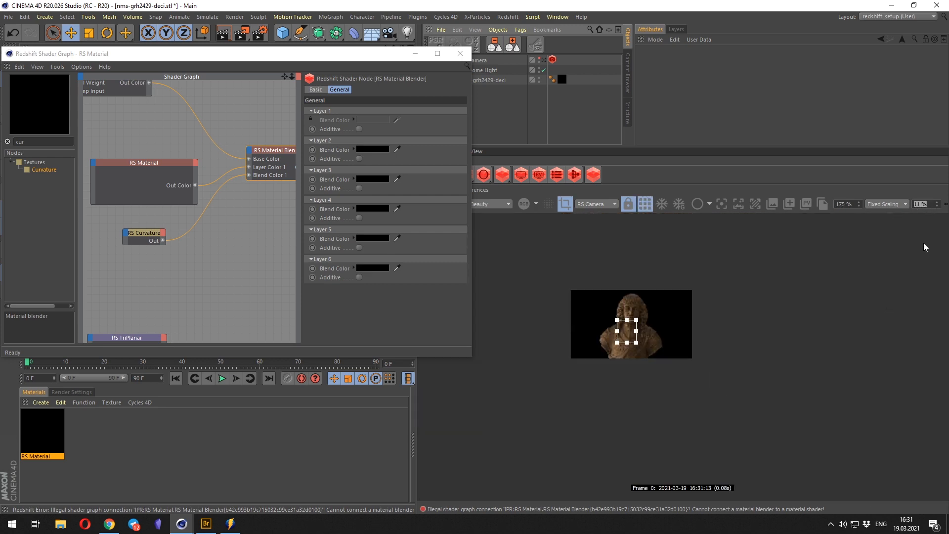
{"action": "type", "text": "111"}
{"action": "key", "text": "Return"}
{"action": "scroll", "coordinate": [614, 365], "scroll_direction": "down", "scroll_amount": 1}
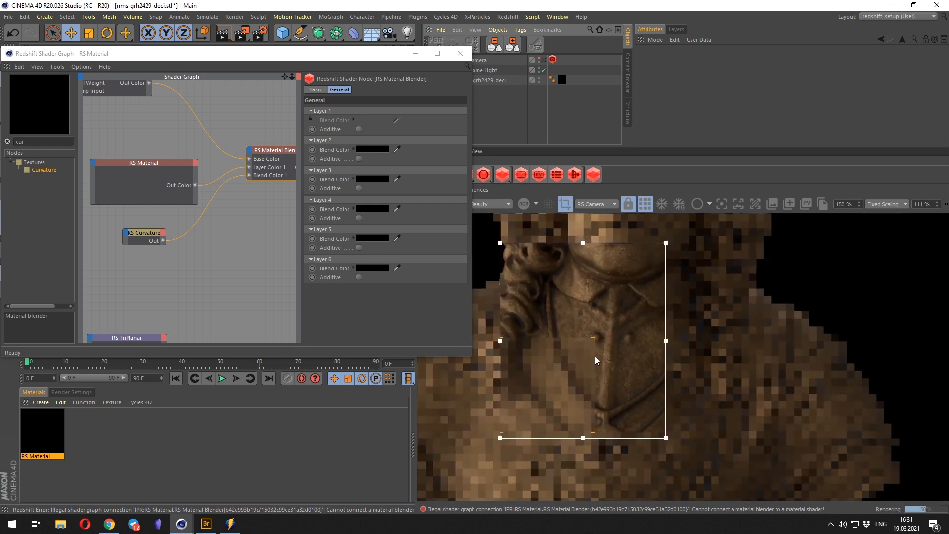
{"action": "scroll", "coordinate": [644, 413], "scroll_direction": "up", "scroll_amount": 1}
{"action": "middle_click_drag", "start_coordinate": [217, 248], "coordinate": [229, 307]}
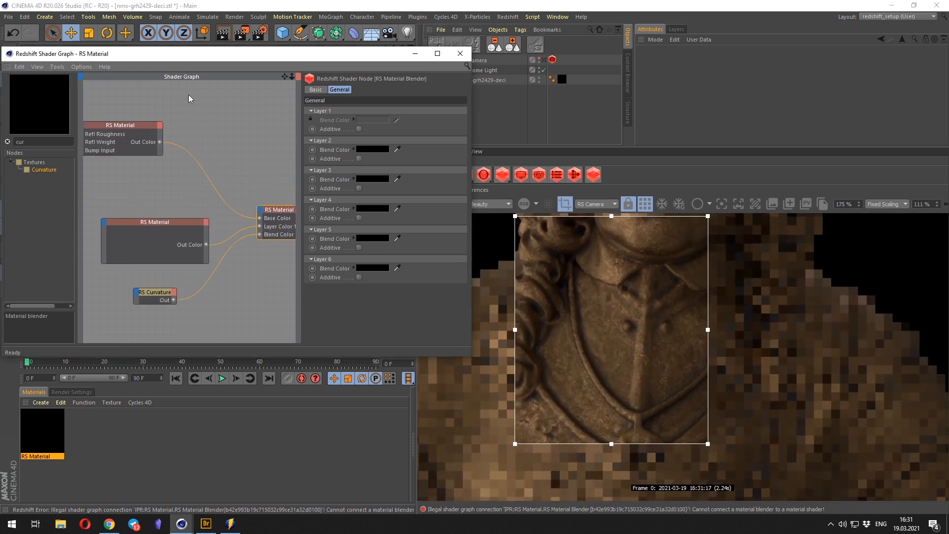
Output the copper base RS Material alone to compare it in the render, and restore the Material Blender connection.
{"action": "left_click", "coordinate": [144, 134]}
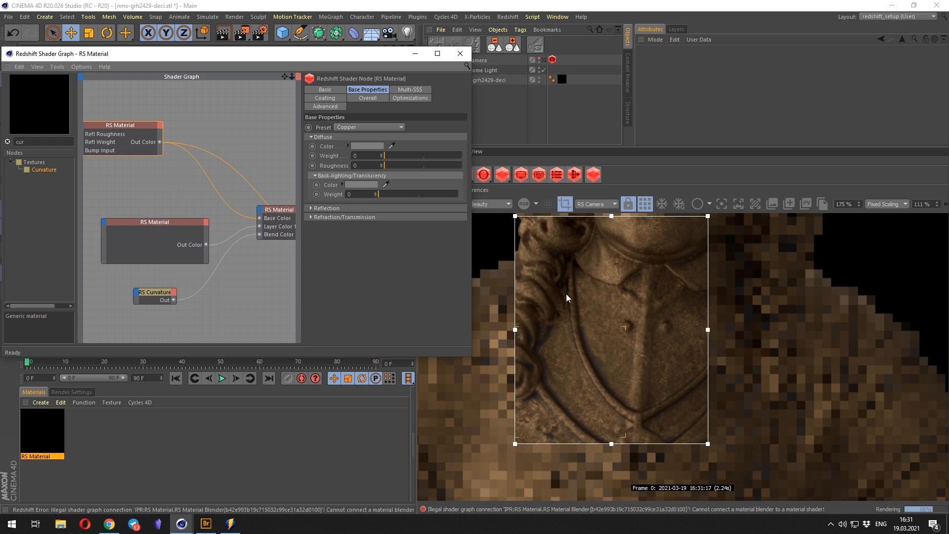
{"action": "left_click_drag", "start_coordinate": [180, 222], "coordinate": [161, 216]}
{"action": "middle_click_drag", "start_coordinate": [161, 215], "coordinate": [54, 203]}
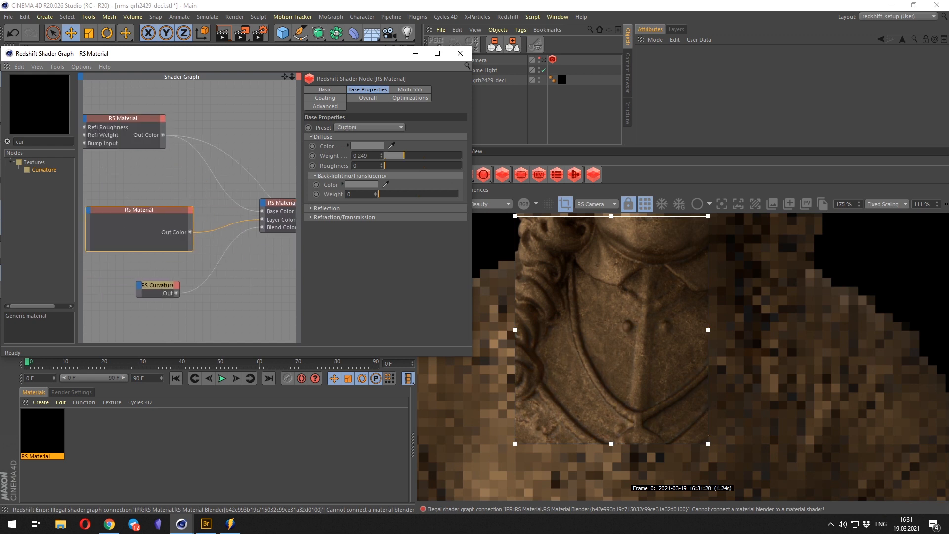
{"action": "left_click", "coordinate": [200, 197]}
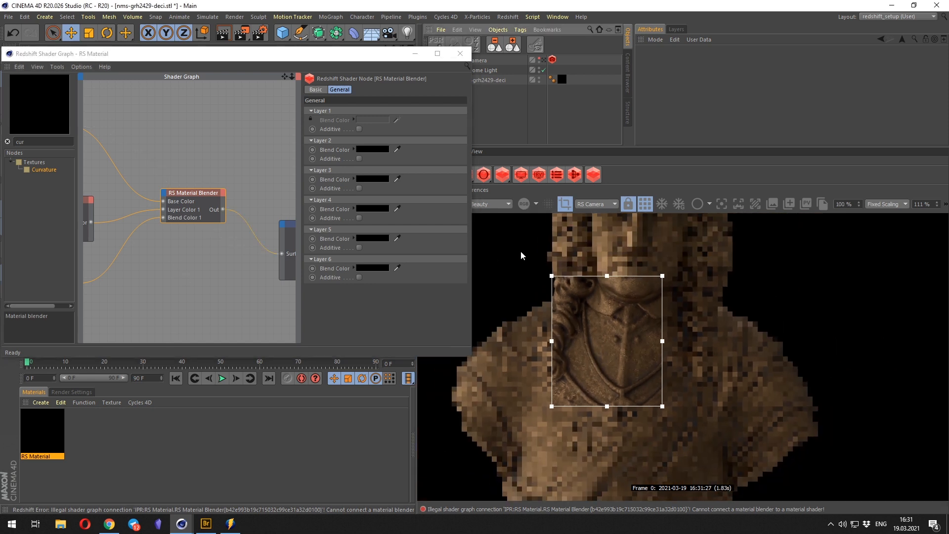
Enlarge the render region to cover the bust's head and chest, and inspect the face up close.
{"action": "left_click_drag", "start_coordinate": [521, 251], "coordinate": [737, 434]}
{"action": "scroll", "coordinate": [737, 434], "scroll_direction": "down", "scroll_amount": 1}
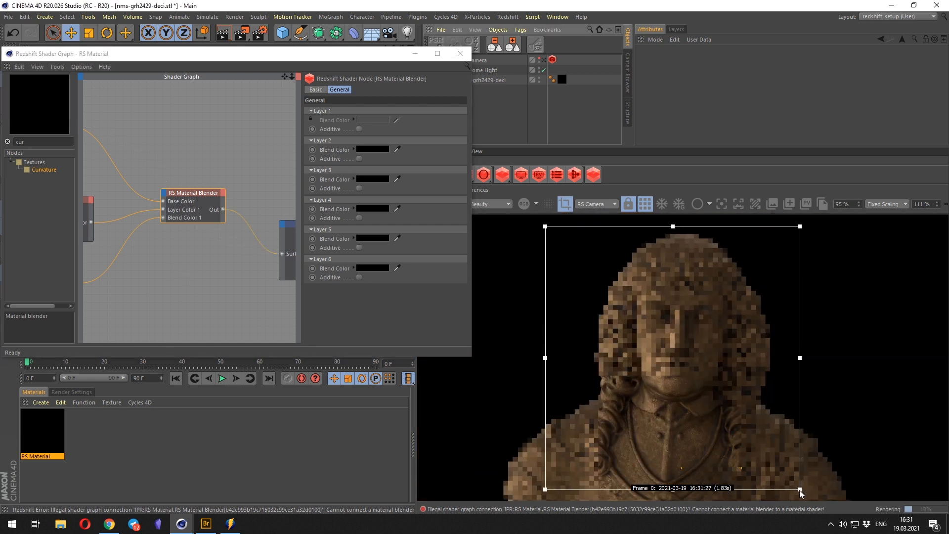
{"action": "scroll", "coordinate": [589, 349], "scroll_direction": "up", "scroll_amount": 3}
{"action": "scroll", "coordinate": [568, 272], "scroll_direction": "up", "scroll_amount": 4}
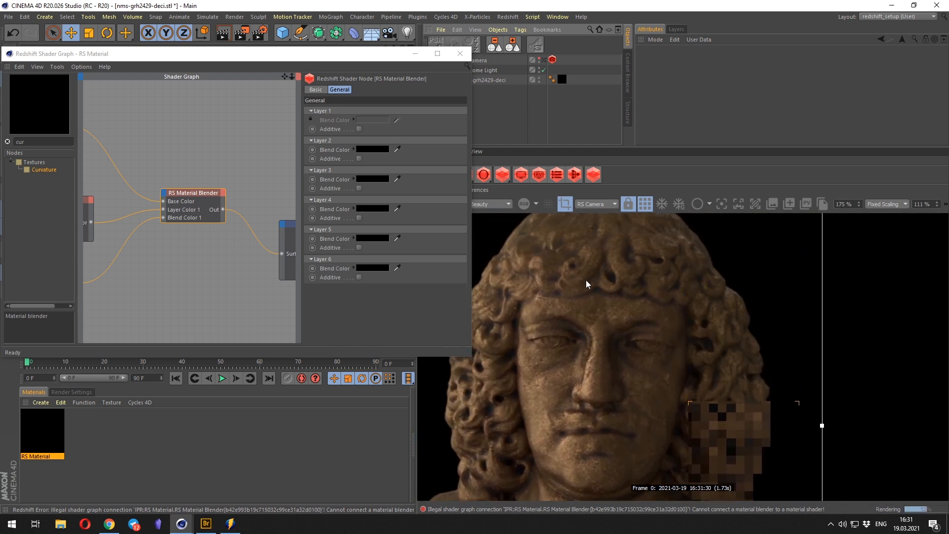
{"action": "scroll", "coordinate": [581, 292], "scroll_direction": "down", "scroll_amount": 3}
{"action": "scroll", "coordinate": [620, 306], "scroll_direction": "down", "scroll_amount": 1}
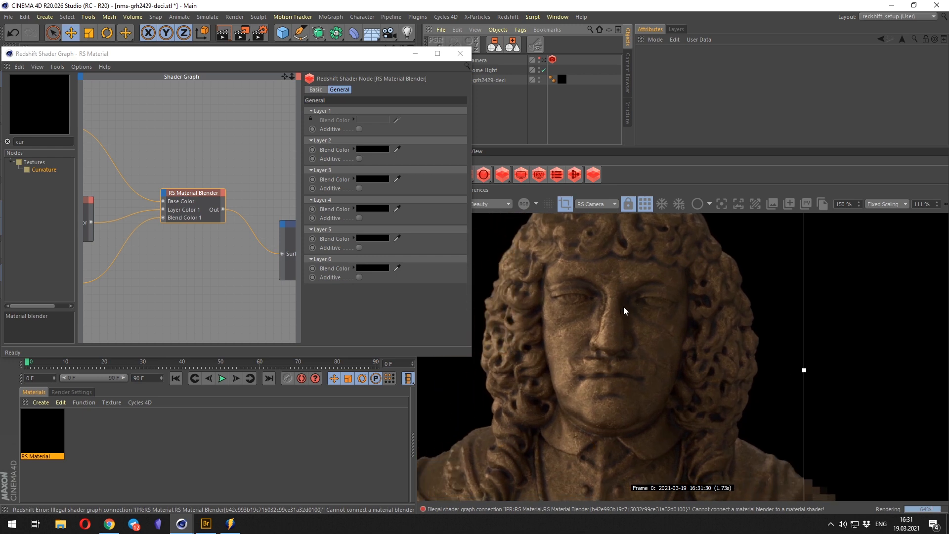
{"action": "scroll", "coordinate": [617, 315], "scroll_direction": "up", "scroll_amount": 6}
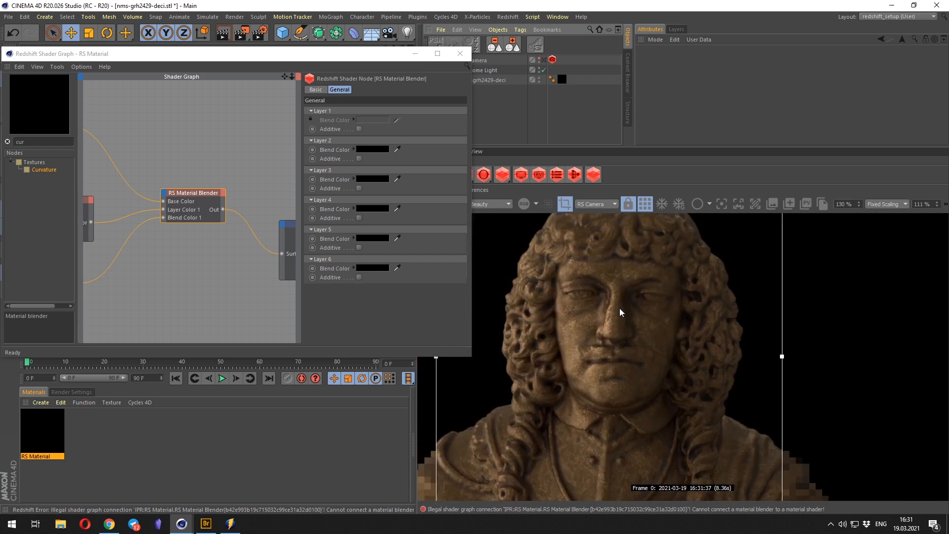
{"action": "scroll", "coordinate": [611, 317], "scroll_direction": "down", "scroll_amount": 4}
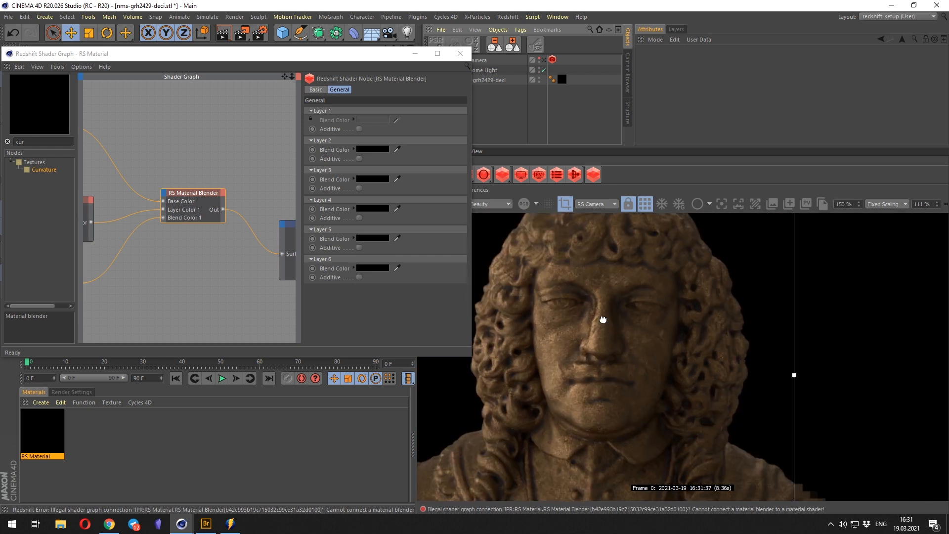
Set the Gamma of the RS Color Correct node fed by the roughness texture to 1.
{"action": "middle_click_drag", "start_coordinate": [238, 257], "coordinate": [158, 244], "text": "alt"}
{"action": "left_click_drag", "start_coordinate": [230, 220], "coordinate": [248, 202]}
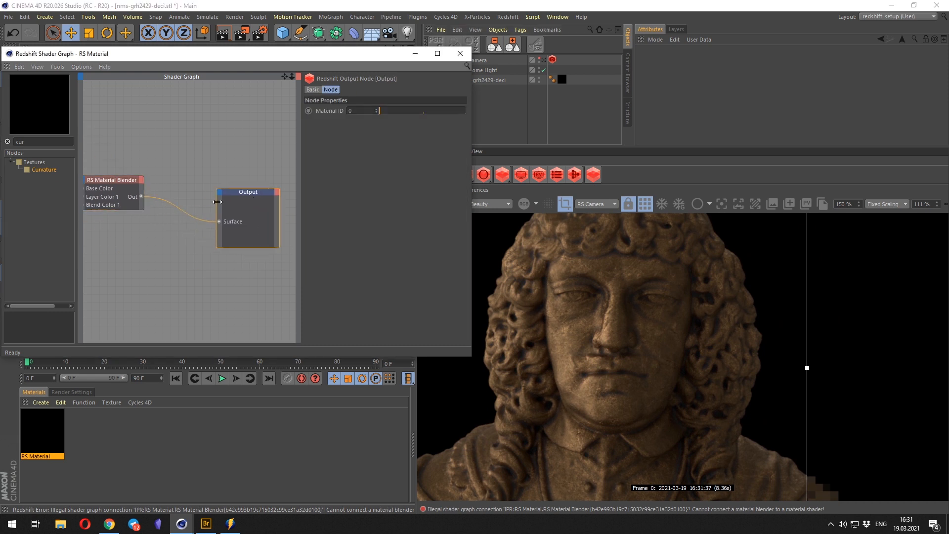
{"action": "middle_click_drag", "start_coordinate": [120, 249], "coordinate": [310, 257], "text": "alt"}
{"action": "middle_click_drag", "start_coordinate": [148, 173], "coordinate": [249, 216], "text": "alt"}
{"action": "middle_click_drag", "start_coordinate": [96, 178], "coordinate": [197, 181], "text": "alt"}
{"action": "middle_click_drag", "start_coordinate": [283, 216], "coordinate": [198, 212], "text": "alt"}
{"action": "left_click", "coordinate": [172, 203]}
{"action": "middle_click_drag", "start_coordinate": [87, 73], "coordinate": [157, 130], "text": "alt"}
{"action": "left_click", "coordinate": [212, 186]}
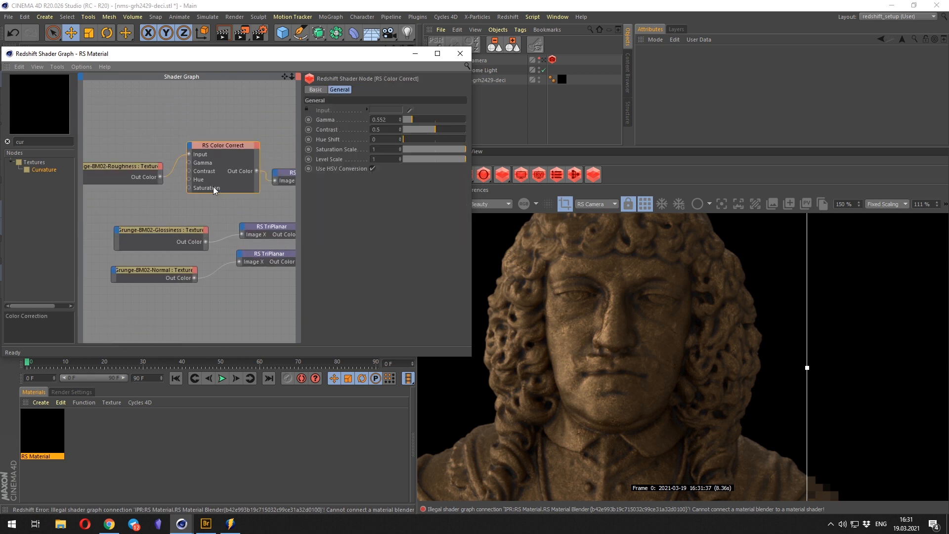
{"action": "double_click", "coordinate": [384, 120]}
{"action": "type", "text": "1"}
{"action": "key", "text": "Return"}
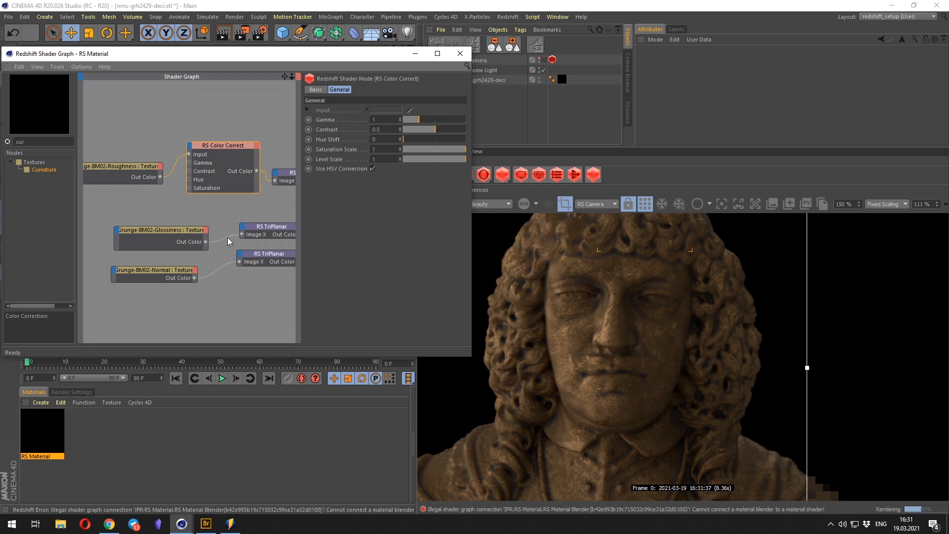
Move the layer RS Material and the RS Curvature node slightly up in the graph, and output the curvature alone for preview.
{"action": "scroll", "coordinate": [252, 288], "scroll_direction": "up", "scroll_amount": 1}
{"action": "middle_click_drag", "start_coordinate": [252, 288], "coordinate": [218, 235], "text": "alt"}
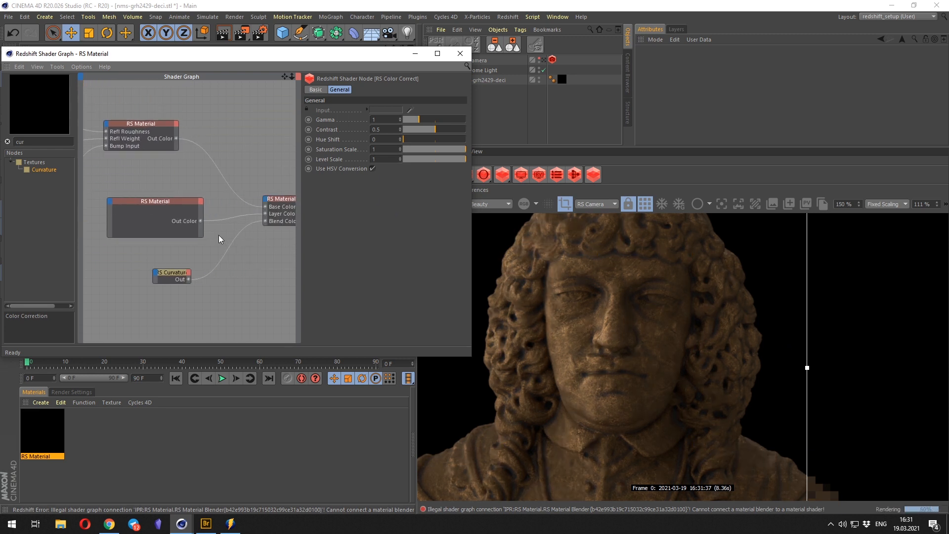
{"action": "left_click", "coordinate": [197, 202]}
{"action": "left_click_drag", "start_coordinate": [197, 200], "coordinate": [201, 189]}
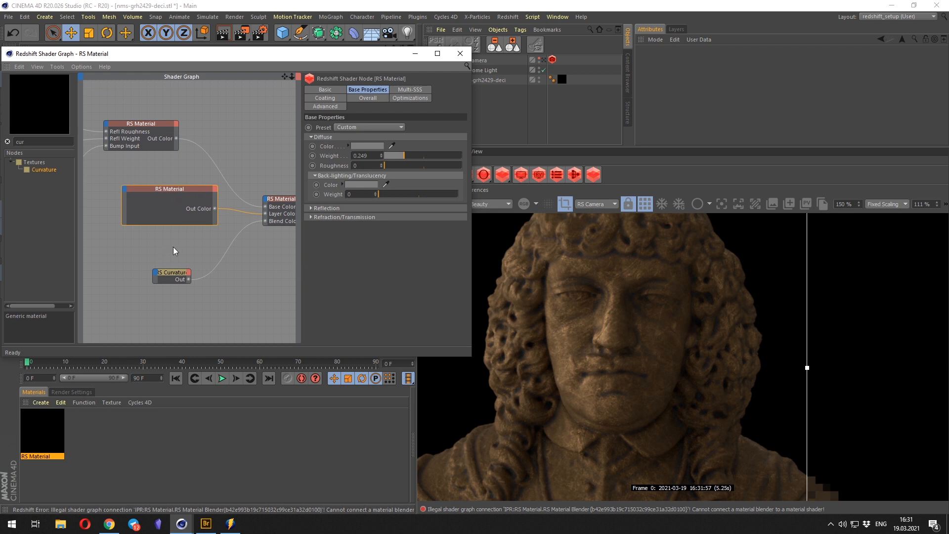
{"action": "left_click_drag", "start_coordinate": [177, 272], "coordinate": [181, 255]}
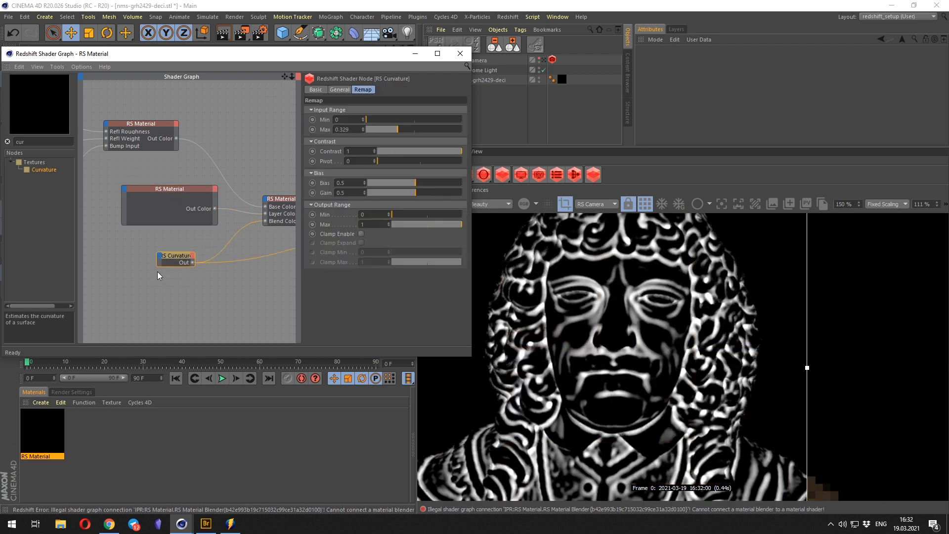
Set the RS Curvature radius to 0.62 and its mode to Concave after trying Convex.
{"action": "left_click", "coordinate": [340, 89]}
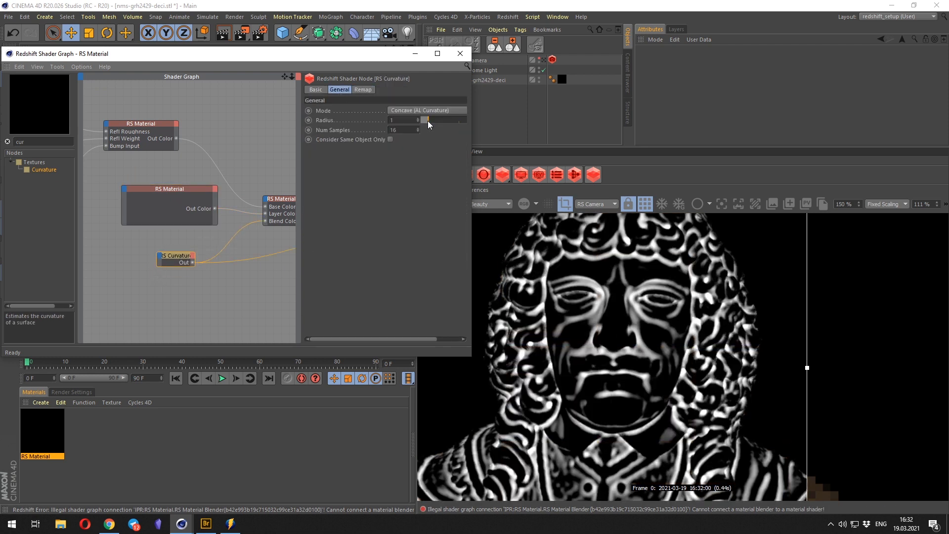
{"action": "left_click_drag", "start_coordinate": [426, 120], "coordinate": [426, 120]}
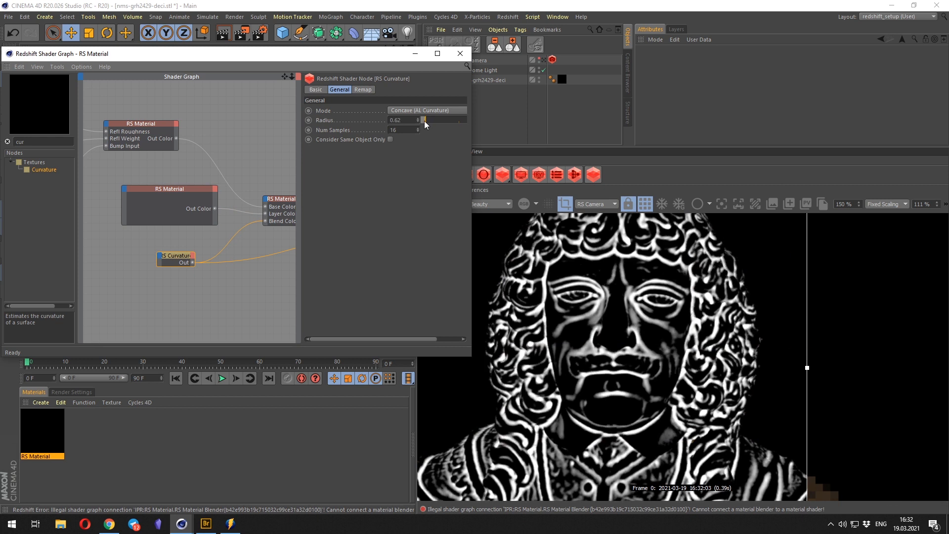
{"action": "left_click", "coordinate": [416, 111]}
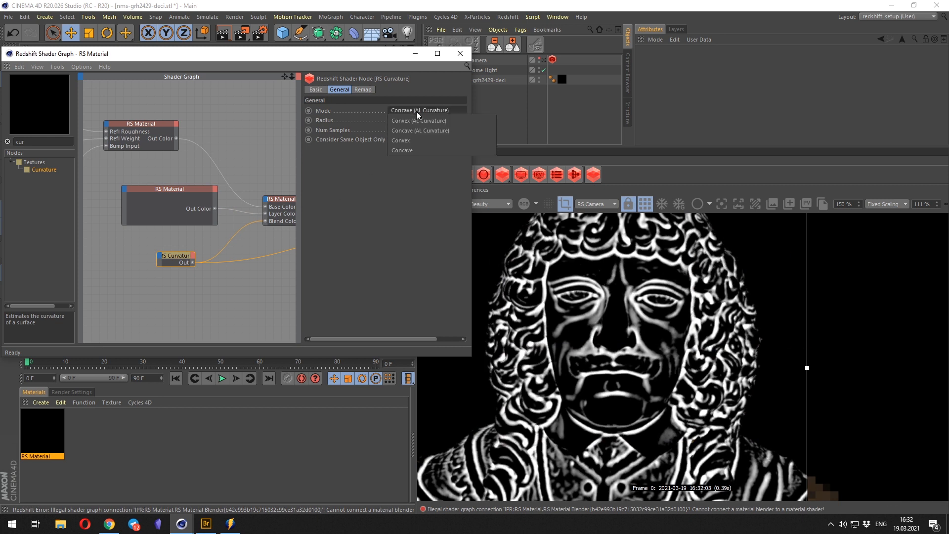
{"action": "left_click", "coordinate": [408, 140]}
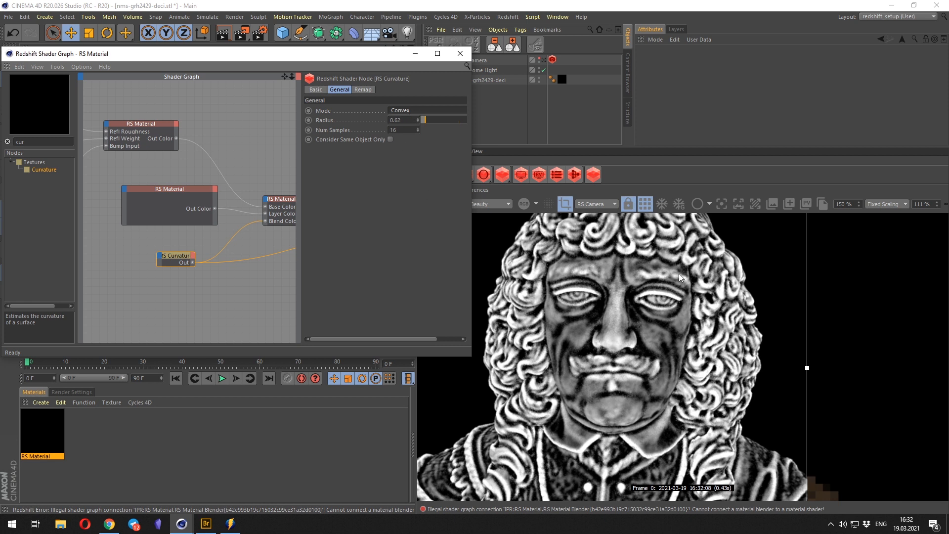
{"action": "left_click", "coordinate": [428, 109]}
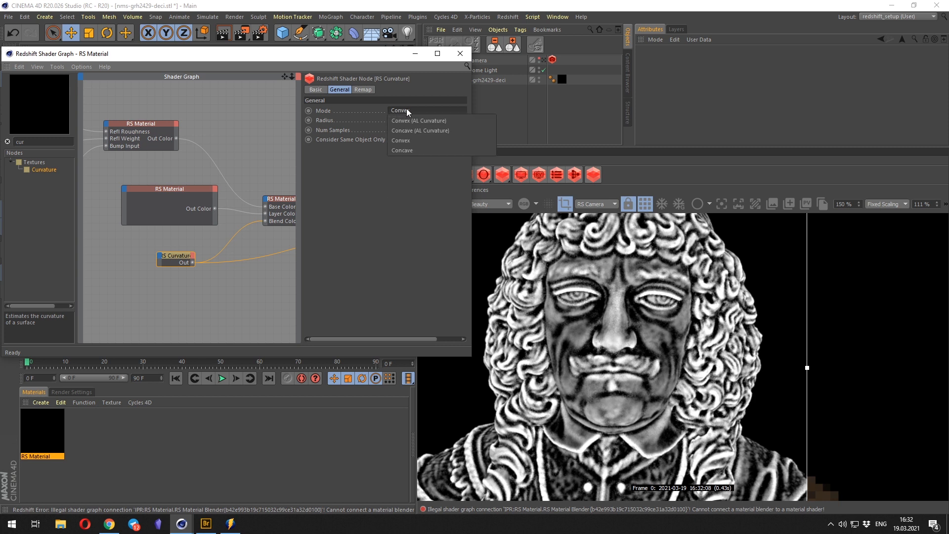
{"action": "left_click", "coordinate": [402, 150]}
Reconnect the RS Material Blender's output to the Output node's Surface input and check the blended render.
{"action": "middle_click_drag", "start_coordinate": [262, 268], "coordinate": [169, 255]}
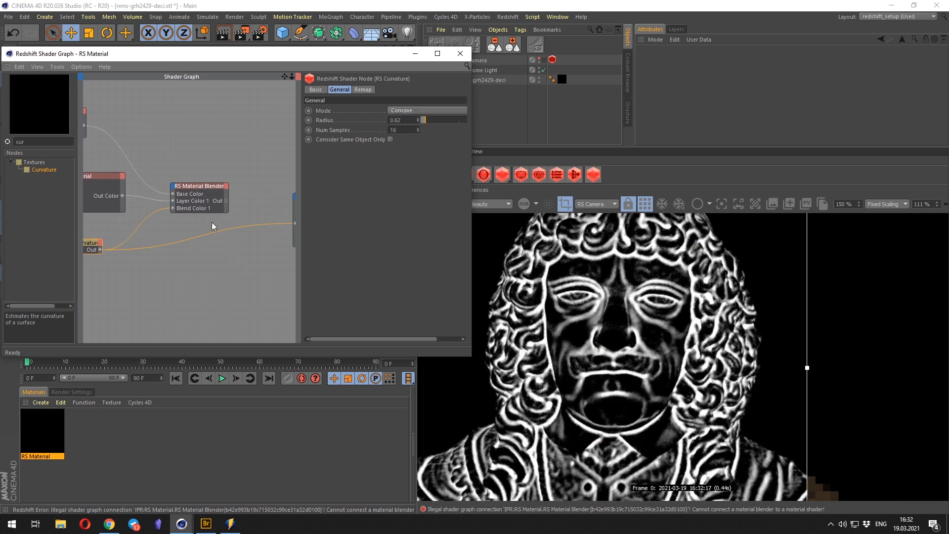
{"action": "left_click_drag", "start_coordinate": [225, 201], "coordinate": [295, 223]}
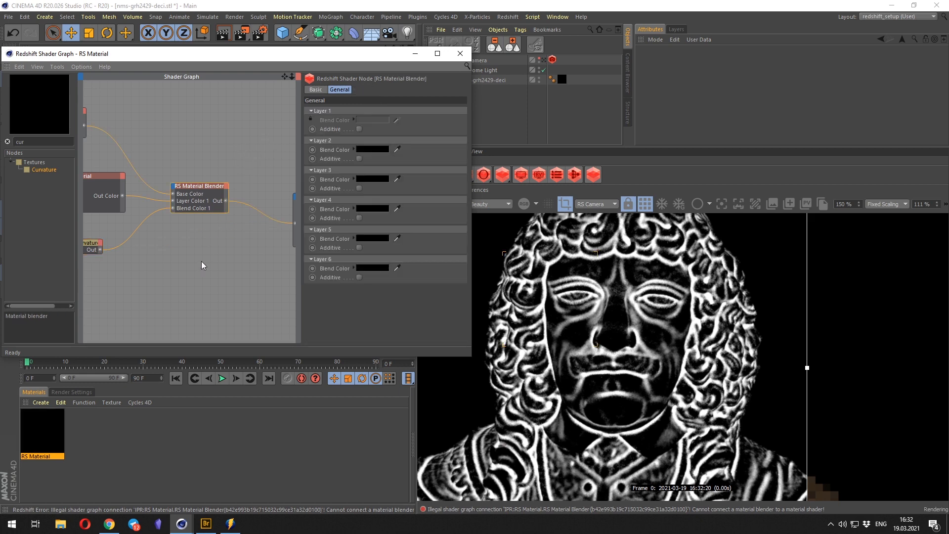
{"action": "middle_click_drag", "start_coordinate": [222, 305], "coordinate": [257, 280]}
{"action": "left_click", "coordinate": [635, 296]}
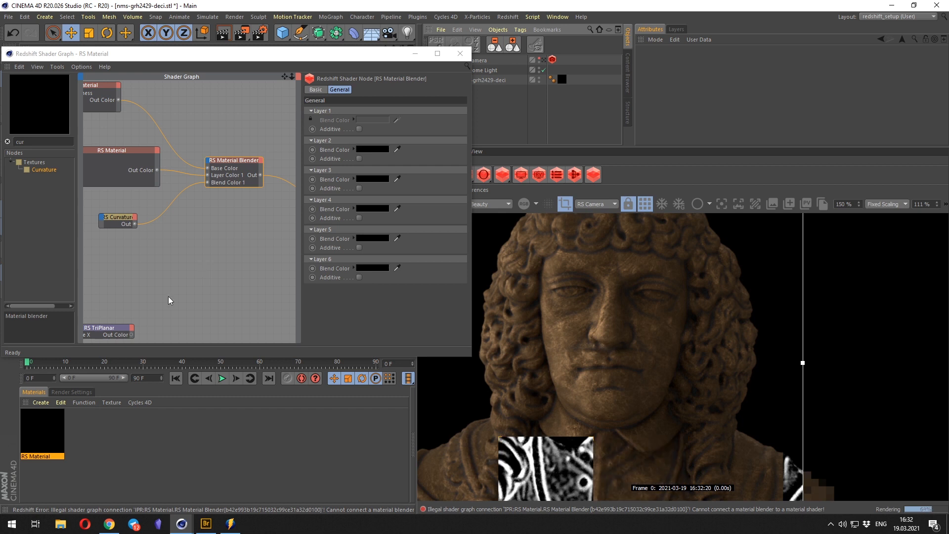
Try a dark grey diffuse color on the RS Material feeding Layer Color 1.
{"action": "middle_click_drag", "start_coordinate": [168, 295], "coordinate": [197, 286]}
{"action": "left_click", "coordinate": [138, 170]}
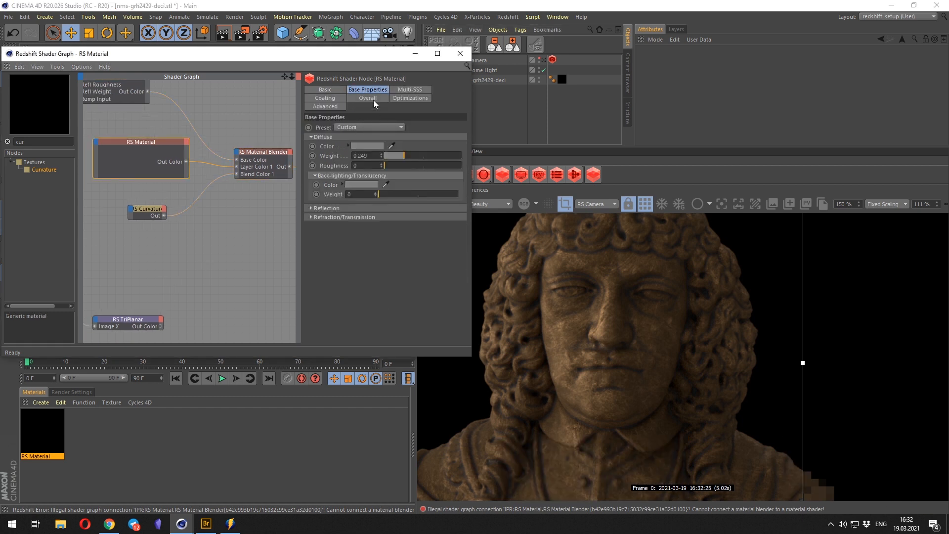
{"action": "left_click", "coordinate": [366, 146]}
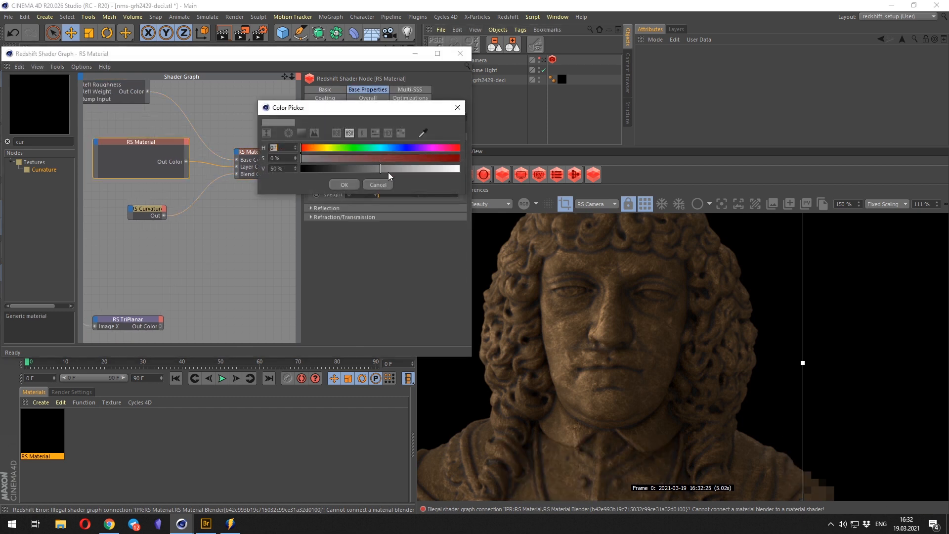
{"action": "left_click", "coordinate": [335, 173]}
{"action": "left_click", "coordinate": [340, 184]}
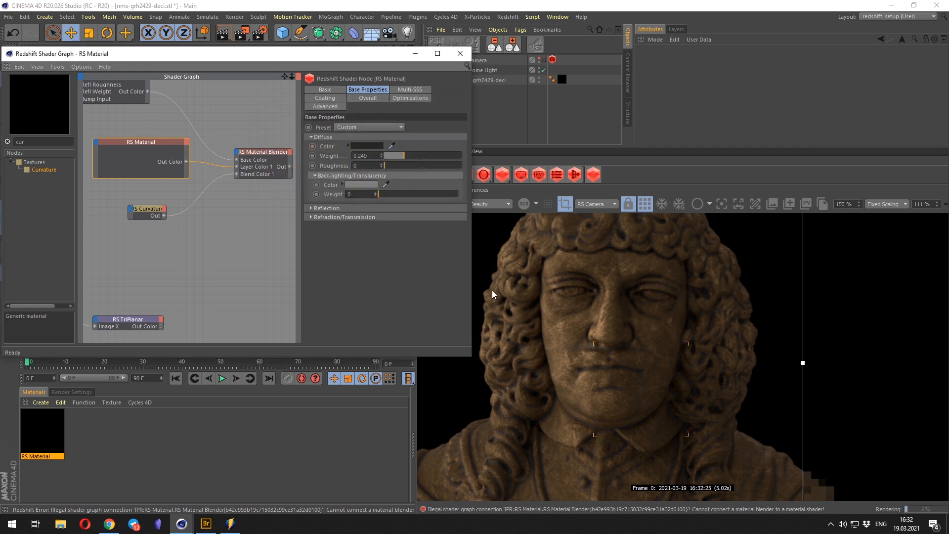
{"action": "scroll", "coordinate": [637, 327], "scroll_direction": "down", "scroll_amount": 3}
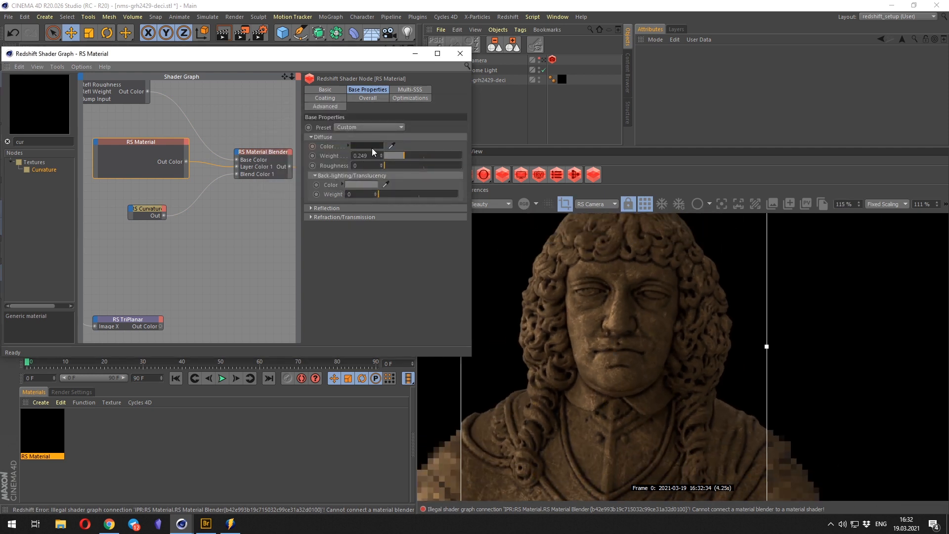
Tint the layer material's diffuse color dark brown with hue 28°, saturation 23% and value 29%.
{"action": "left_click", "coordinate": [371, 146]}
{"action": "left_click_drag", "start_coordinate": [344, 165], "coordinate": [353, 164]}
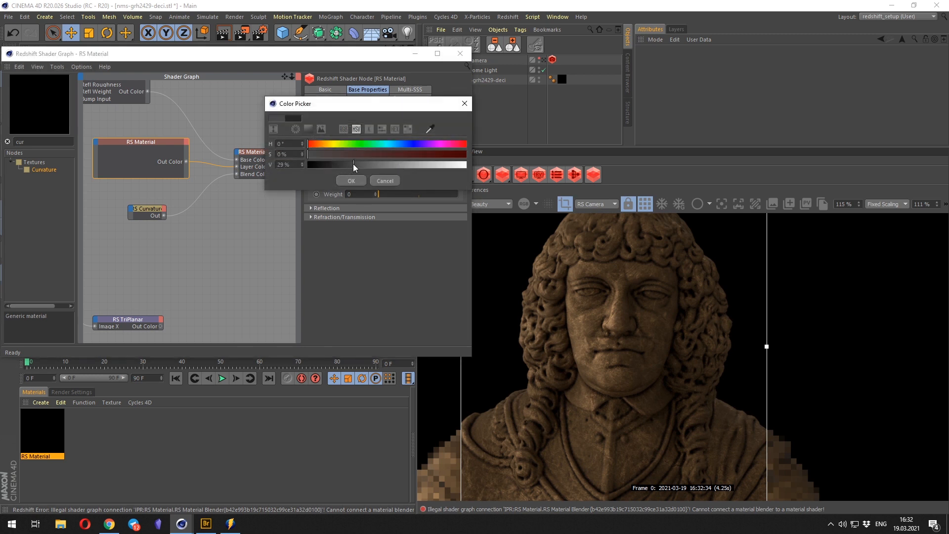
{"action": "left_click", "coordinate": [319, 144]}
{"action": "left_click", "coordinate": [343, 154]}
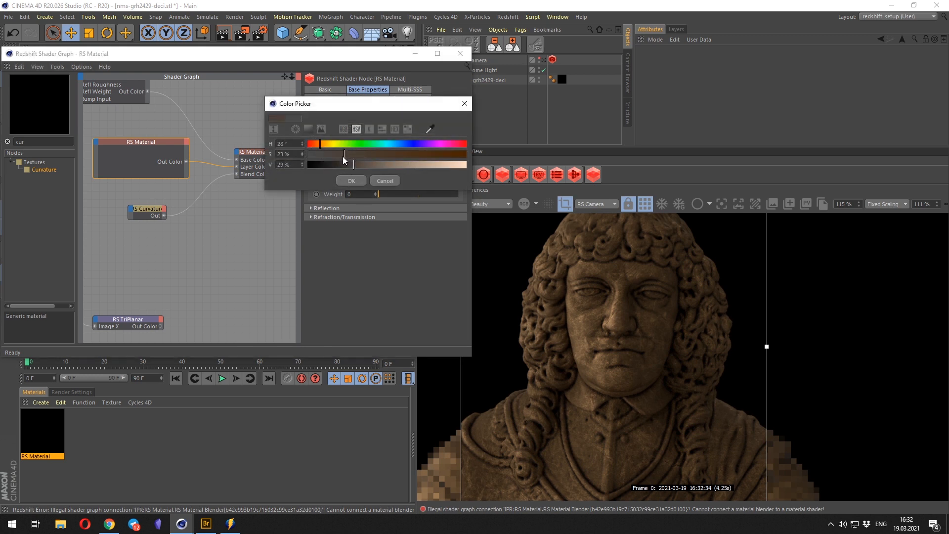
{"action": "left_click", "coordinate": [351, 181]}
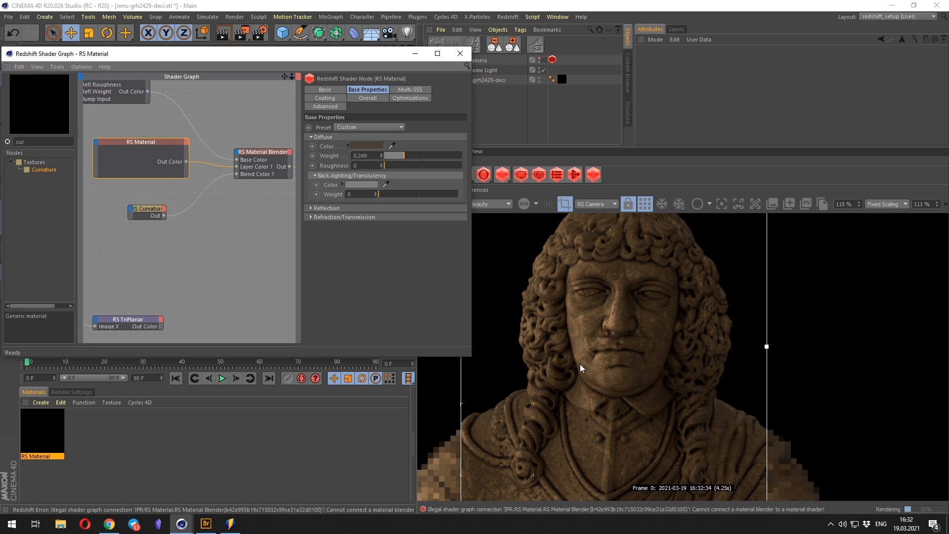
Lighten the layer material's diffuse color to a value of 58% and raise its diffuse weight to 1.
{"action": "left_click", "coordinate": [367, 146]}
{"action": "left_click", "coordinate": [396, 165]}
{"action": "left_click", "coordinate": [335, 192]}
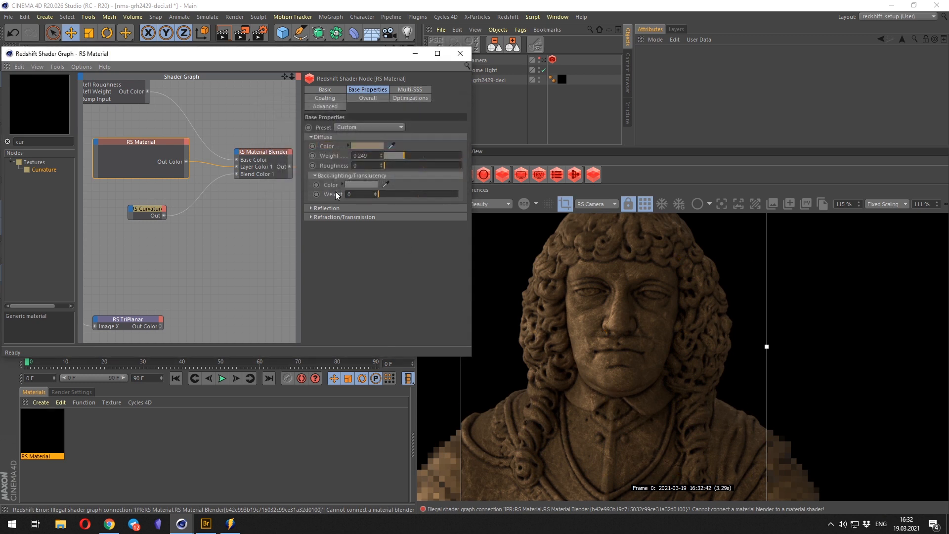
{"action": "left_click_drag", "start_coordinate": [396, 155], "coordinate": [461, 155]}
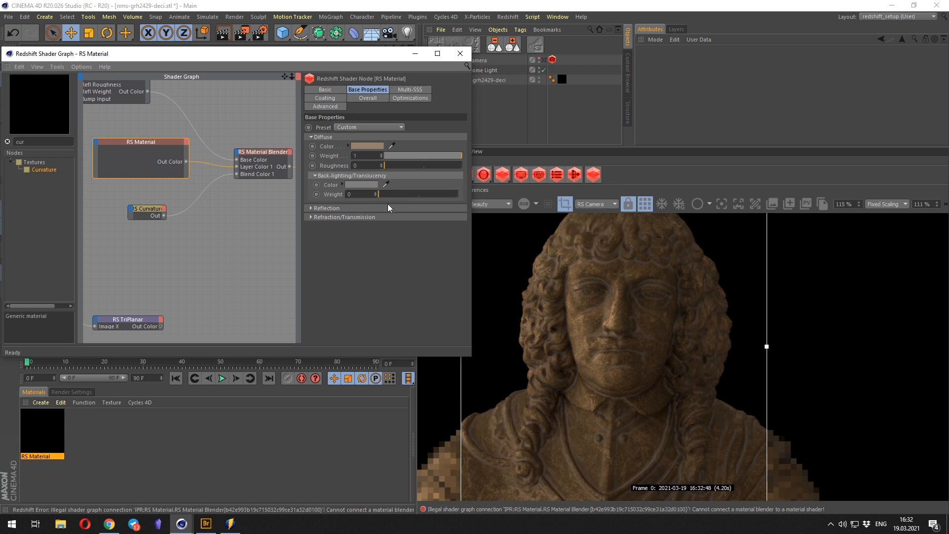
Reduce the layer material's diffuse color saturation to 13%, darken it, and inspect the crevices on the bust.
{"action": "left_click", "coordinate": [362, 147]}
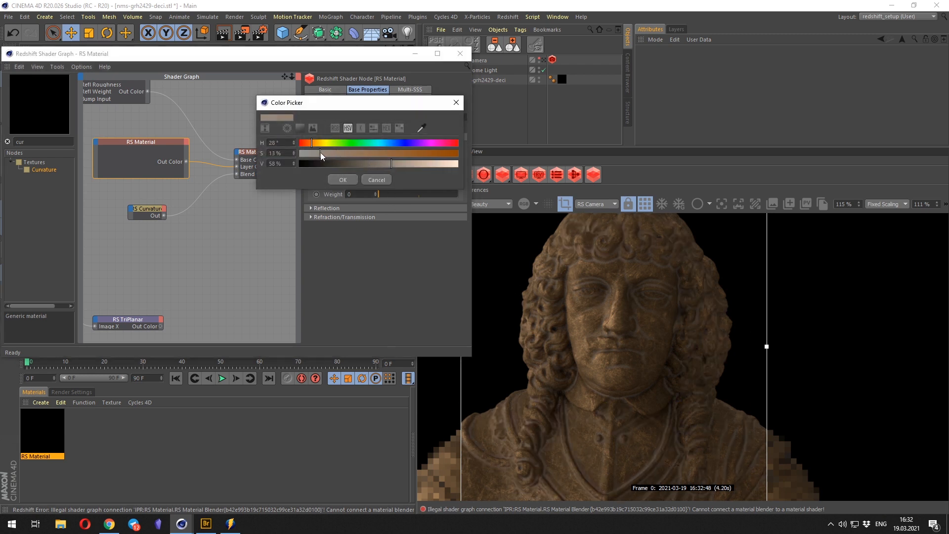
{"action": "left_click", "coordinate": [354, 165]}
{"action": "left_click", "coordinate": [341, 179]}
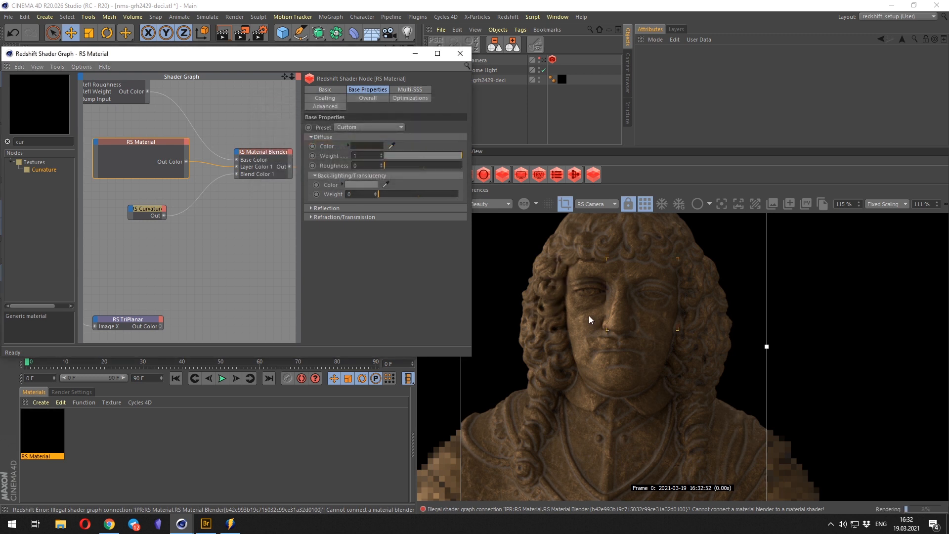
{"action": "scroll", "coordinate": [637, 358], "scroll_direction": "down", "scroll_amount": 2}
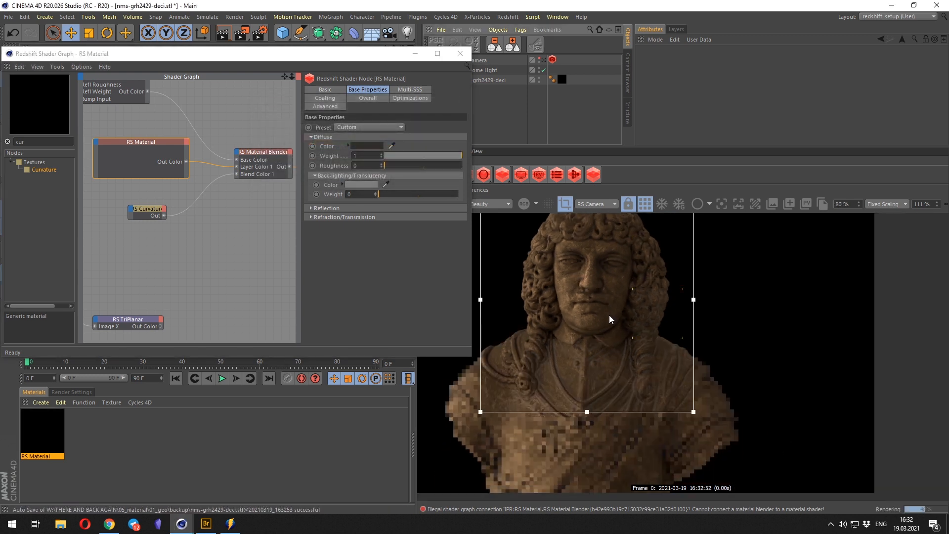
{"action": "scroll", "coordinate": [589, 298], "scroll_direction": "up", "scroll_amount": 3}
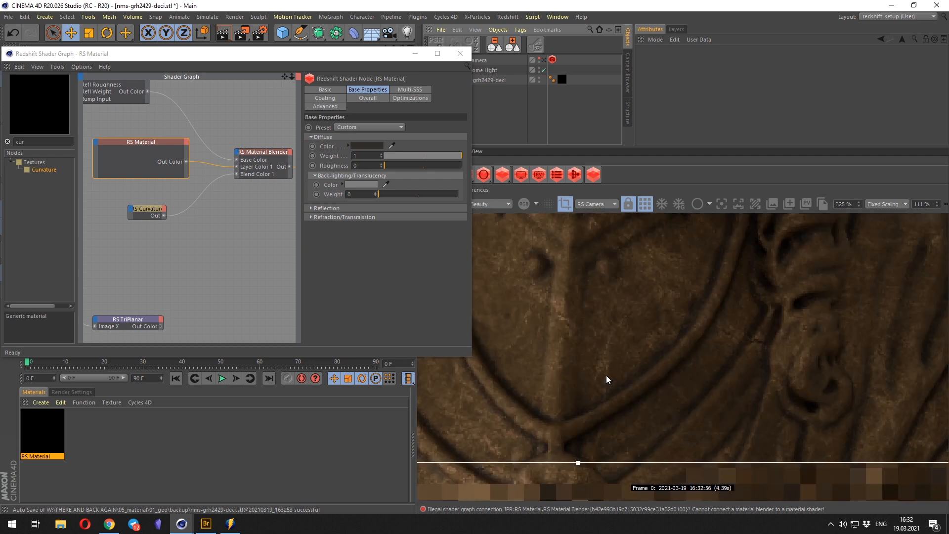
Inspect the dirt in the bust's crevices from a wider view with the Curvature node's settings open.
{"action": "middle_click_drag", "start_coordinate": [603, 377], "coordinate": [593, 326]}
{"action": "left_click", "coordinate": [147, 209]}
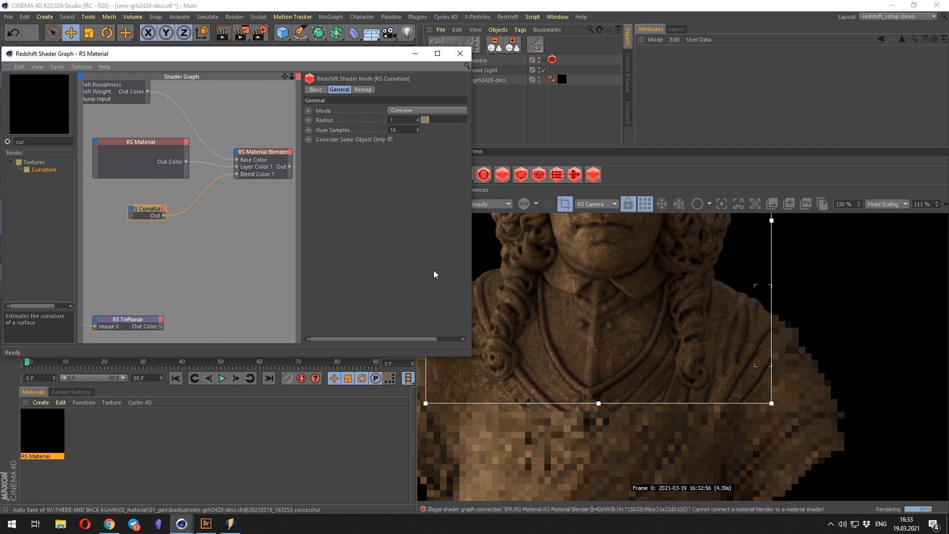
{"action": "scroll", "coordinate": [552, 316], "scroll_direction": "down", "scroll_amount": 4}
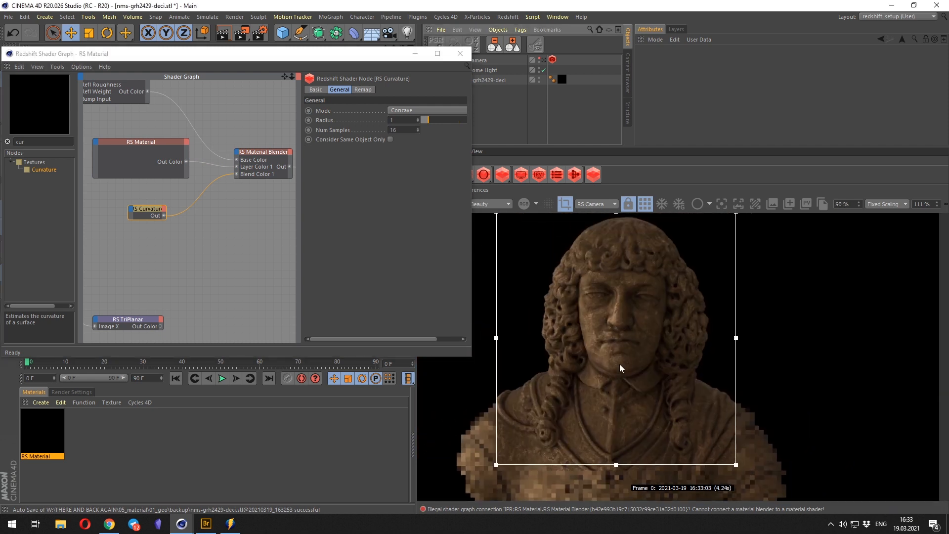
{"action": "scroll", "coordinate": [620, 365], "scroll_direction": "up", "scroll_amount": 1}
{"action": "middle_click_drag", "start_coordinate": [618, 358], "coordinate": [604, 329]}
Reposition the Output node and place the Curvature node closer beneath the dirt layer's RS Material.
{"action": "middle_click_drag", "start_coordinate": [226, 226], "coordinate": [149, 222], "text": "alt"}
{"action": "middle_click_drag", "start_coordinate": [263, 162], "coordinate": [176, 159], "text": "alt"}
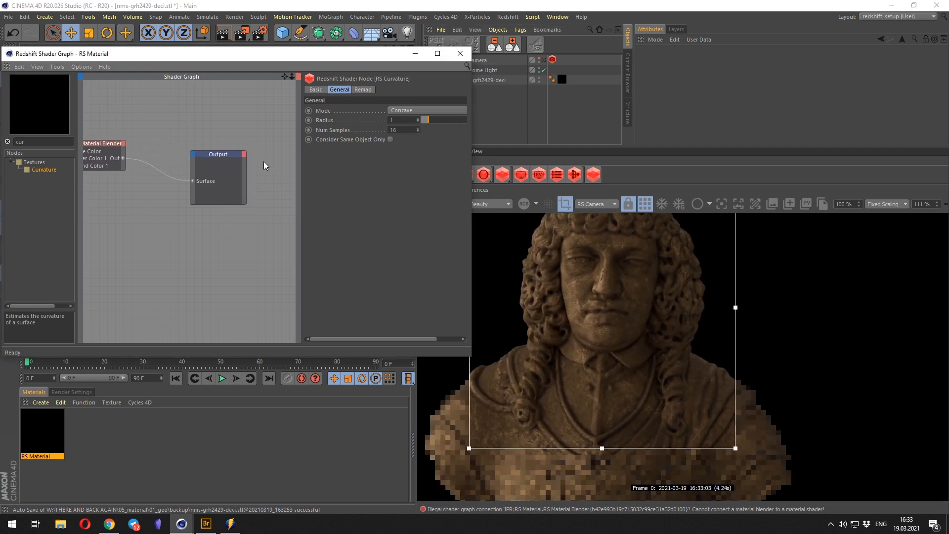
{"action": "left_click_drag", "start_coordinate": [223, 154], "coordinate": [241, 144]}
{"action": "middle_click_drag", "start_coordinate": [168, 215], "coordinate": [307, 212], "text": "alt"}
{"action": "left_click_drag", "start_coordinate": [122, 197], "coordinate": [108, 188]}
{"action": "middle_click_drag", "start_coordinate": [208, 211], "coordinate": [228, 200], "text": "alt"}
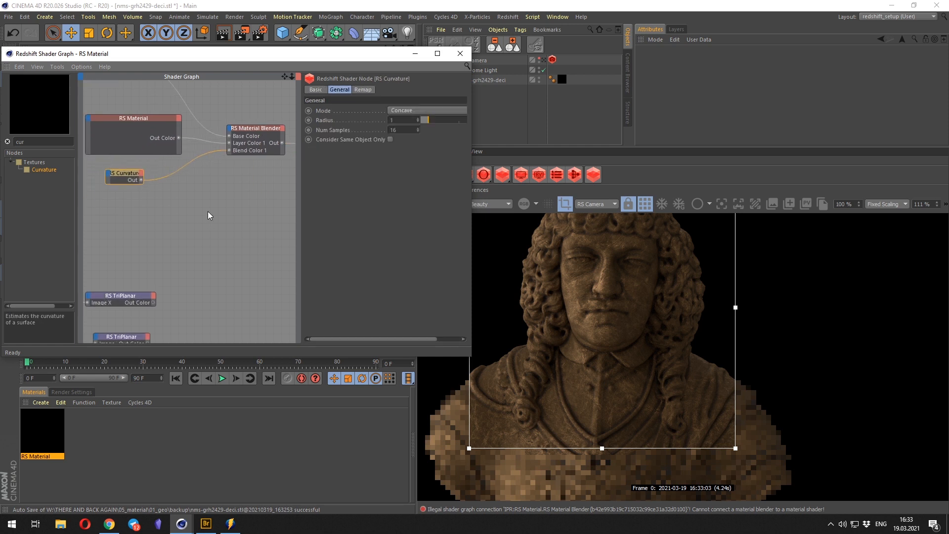
Move the unused BM02 Diffuse and Dirt textures with their TriPlanar nodes lower in the graph.
{"action": "scroll", "coordinate": [208, 211], "scroll_direction": "down", "scroll_amount": 2}
{"action": "middle_click_drag", "start_coordinate": [167, 209], "coordinate": [263, 167], "text": "alt"}
{"action": "left_click_drag", "start_coordinate": [276, 215], "coordinate": [171, 282]}
{"action": "left_click_drag", "start_coordinate": [235, 240], "coordinate": [240, 287]}
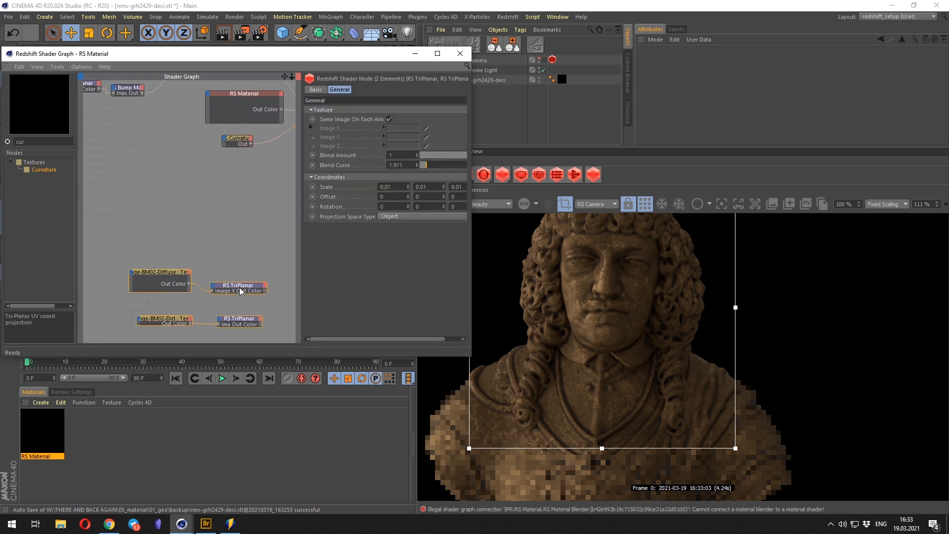
{"action": "left_click", "coordinate": [247, 229]}
Shift the dirt layer's RS Material and its Curvature node together to tidy the graph beside the Material Blender.
{"action": "middle_click_drag", "start_coordinate": [291, 150], "coordinate": [242, 189], "text": "alt"}
{"action": "middle_click_drag", "start_coordinate": [134, 175], "coordinate": [182, 182], "text": "alt"}
{"action": "left_click_drag", "start_coordinate": [187, 183], "coordinate": [184, 181]}
{"action": "left_click_drag", "start_coordinate": [117, 131], "coordinate": [191, 188]}
{"action": "left_click_drag", "start_coordinate": [200, 138], "coordinate": [167, 140]}
{"action": "left_click", "coordinate": [181, 178]}
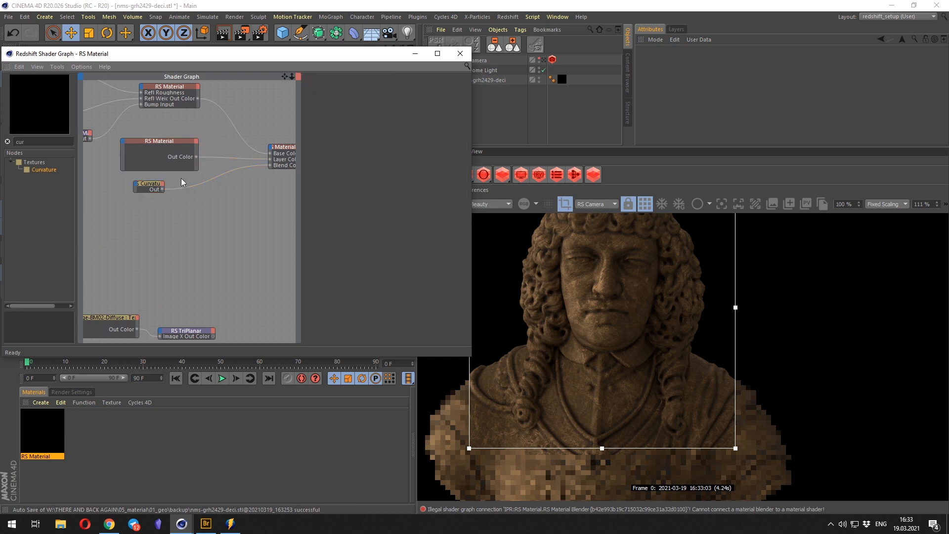
Duplicate the copper RS Material and place the copy below the Curvature node.
{"action": "left_click", "coordinate": [173, 92]}
{"action": "left_click_drag", "start_coordinate": [171, 93], "coordinate": [220, 227]}
{"action": "middle_click_drag", "start_coordinate": [89, 221], "coordinate": [149, 226], "text": "alt"}
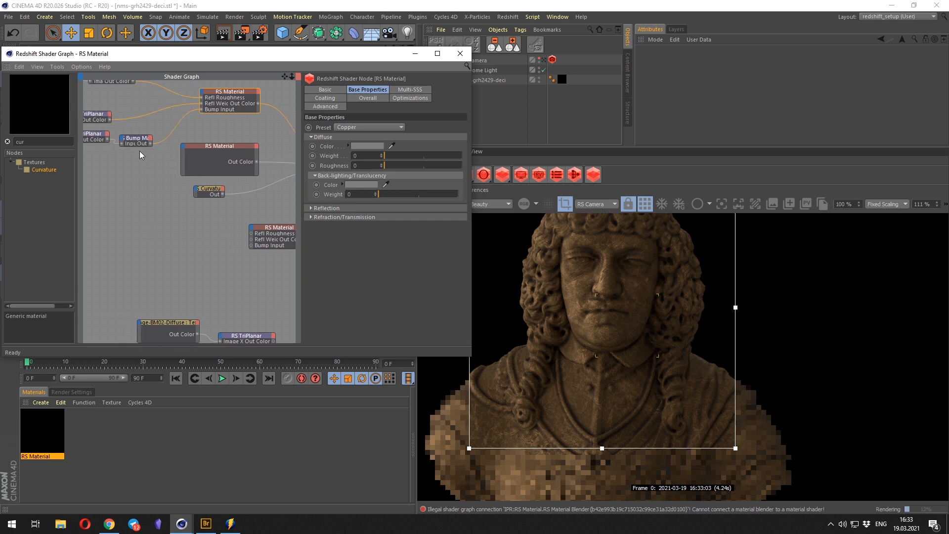
Move the BM02 Normal texture, its TriPlanar and the Bump Map node lower, towards the copied copper material.
{"action": "mouse_move", "coordinate": [105, 163]}
{"action": "middle_mouse_down", "text": "alt"}
{"action": "mouse_move", "coordinate": [165, 164]}
{"action": "mouse_move", "coordinate": [147, 173]}
{"action": "middle_mouse_up", "text": "alt"}
{"action": "left_click", "coordinate": [100, 171]}
{"action": "left_click_drag", "start_coordinate": [212, 136], "coordinate": [200, 153]}
{"action": "left_click_drag", "start_coordinate": [259, 159], "coordinate": [144, 144]}
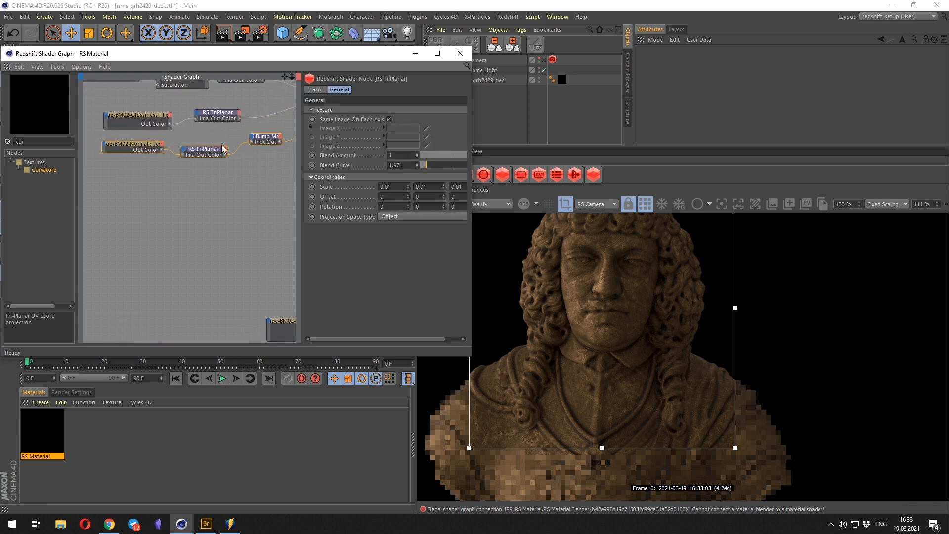
{"action": "left_click_drag", "start_coordinate": [265, 137], "coordinate": [220, 188]}
{"action": "left_click", "coordinate": [223, 205]}
{"action": "middle_click_drag", "start_coordinate": [223, 205], "coordinate": [123, 174], "text": "alt"}
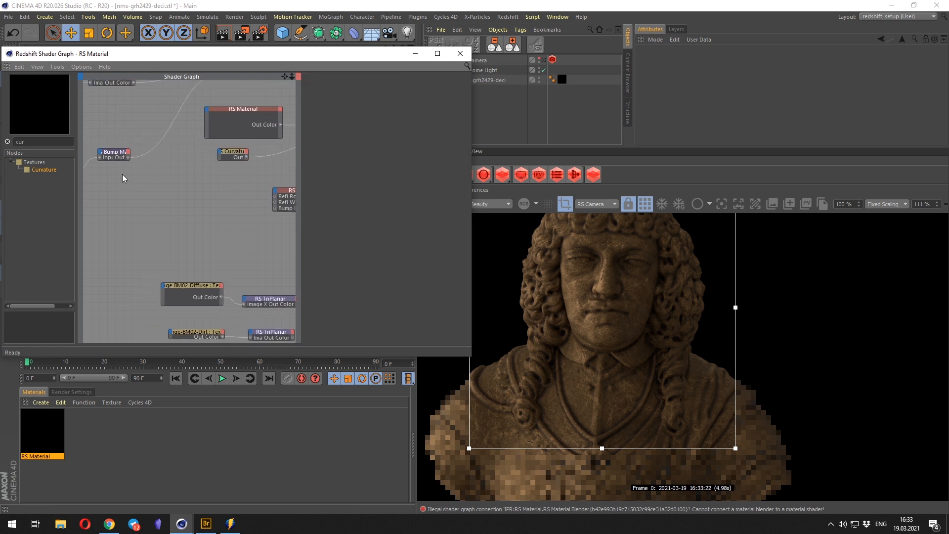
Connect the Bump Map to the copied RS Material's Bump Input and preview that copper material alone on the bust.
{"action": "left_click_drag", "start_coordinate": [129, 160], "coordinate": [275, 208]}
{"action": "middle_click_drag", "start_coordinate": [283, 217], "coordinate": [182, 214], "text": "alt"}
{"action": "left_click", "coordinate": [203, 189]}
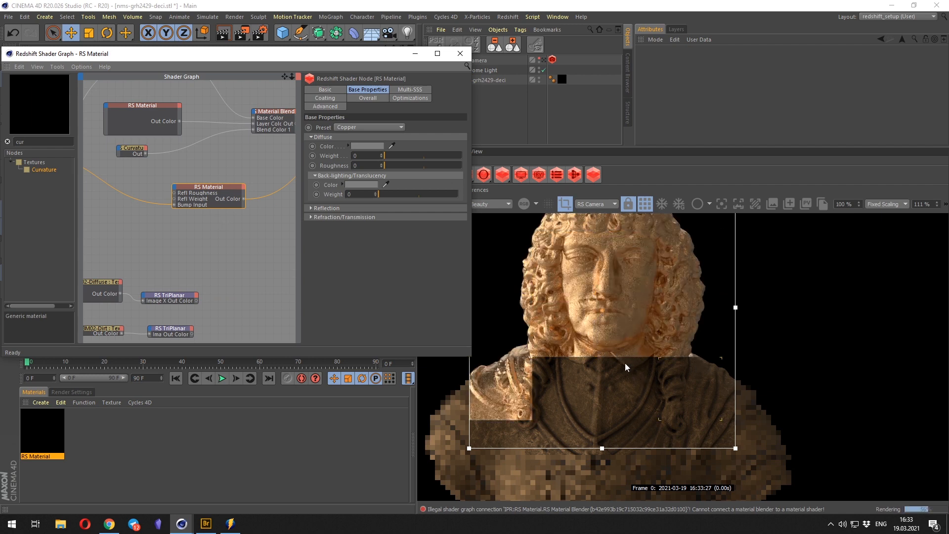
{"action": "scroll", "coordinate": [625, 360], "scroll_direction": "up", "scroll_amount": 3}
{"action": "scroll", "coordinate": [627, 357], "scroll_direction": "down", "scroll_amount": 3}
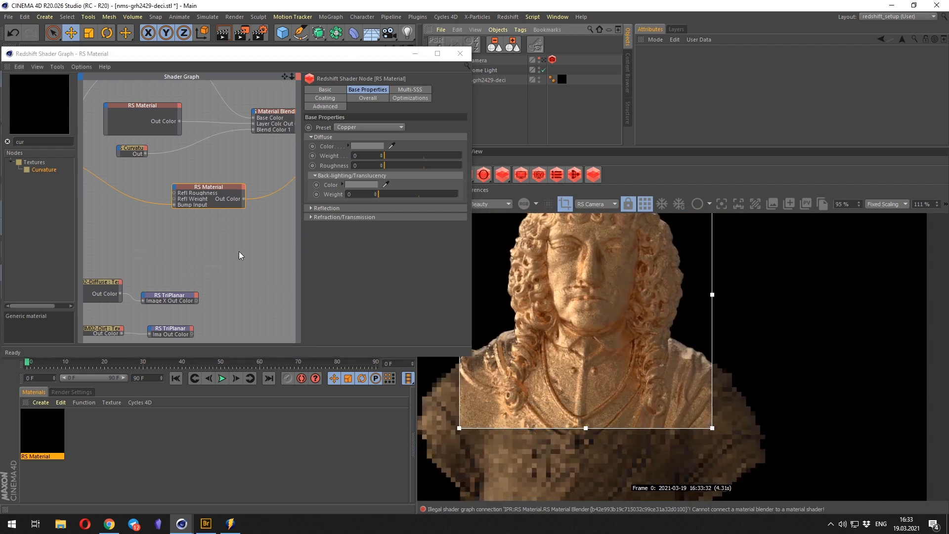
Reduce the Bump Map's Height Scale to 0.492.
{"action": "middle_click_drag", "start_coordinate": [307, 237], "coordinate": [239, 242], "text": "alt"}
{"action": "middle_click_drag", "start_coordinate": [185, 221], "coordinate": [296, 231], "text": "alt"}
{"action": "middle_click_drag", "start_coordinate": [86, 210], "coordinate": [184, 227], "text": "alt"}
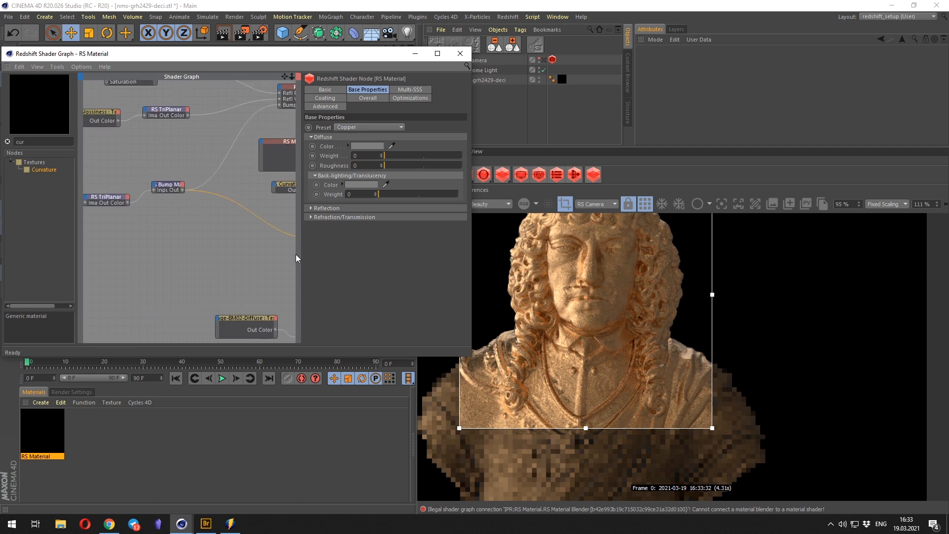
{"action": "left_click", "coordinate": [169, 185]}
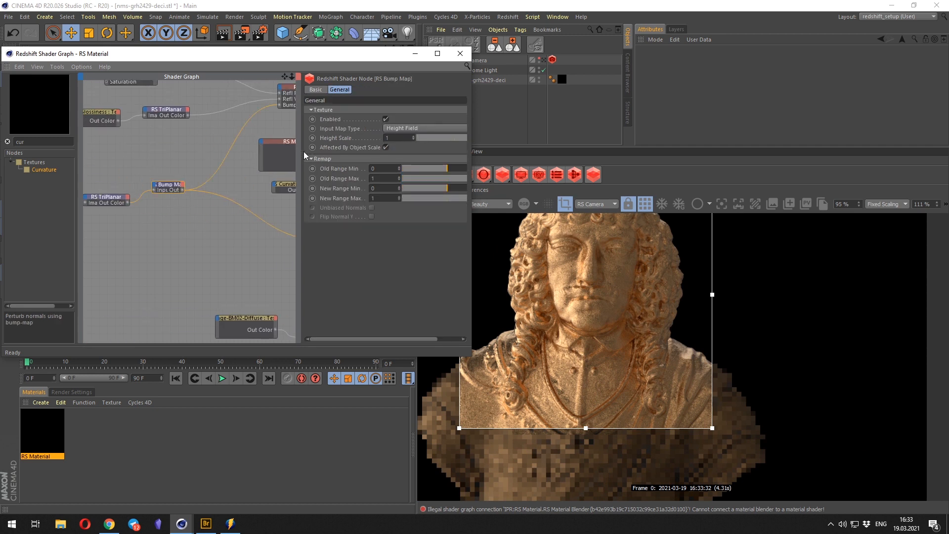
{"action": "left_click_drag", "start_coordinate": [304, 150], "coordinate": [250, 150]}
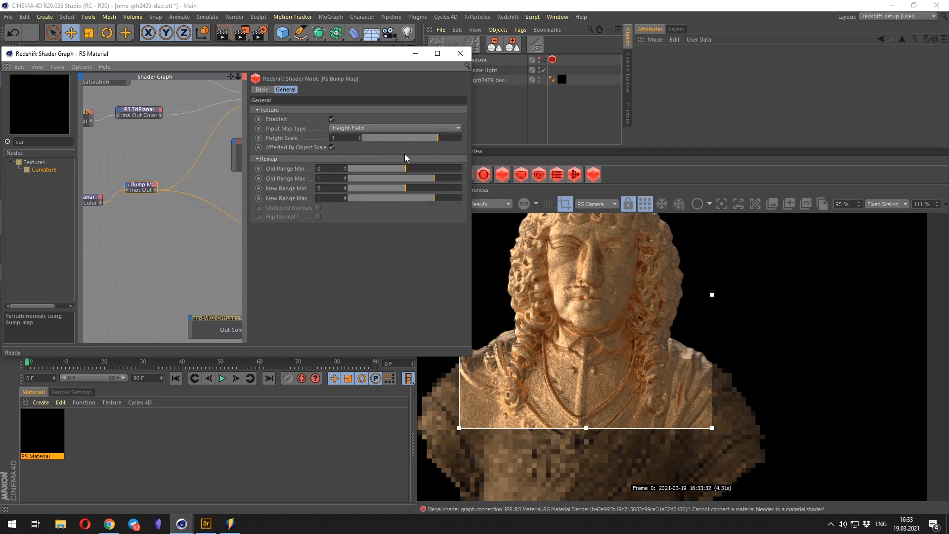
{"action": "left_click", "coordinate": [427, 139]}
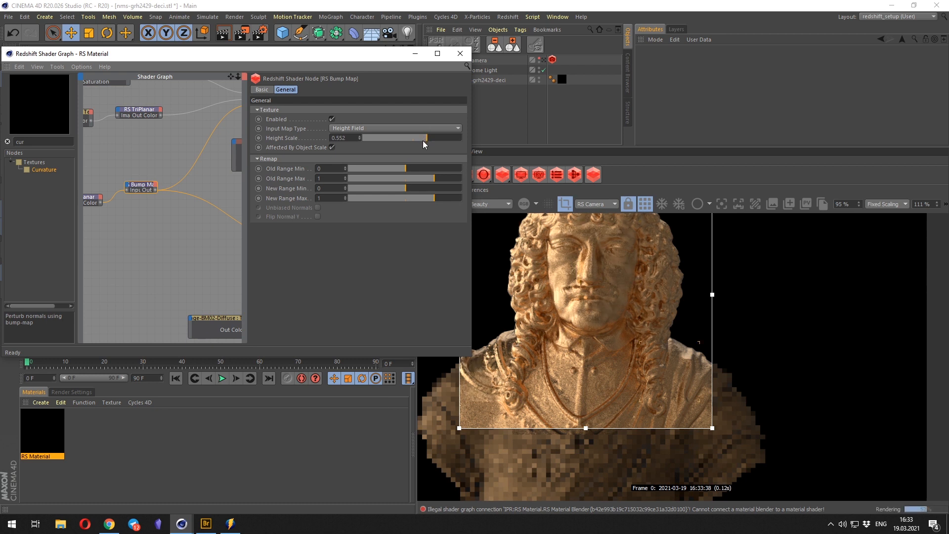
{"action": "left_click", "coordinate": [420, 138]}
{"action": "middle_click_drag", "start_coordinate": [216, 236], "coordinate": [177, 200]}
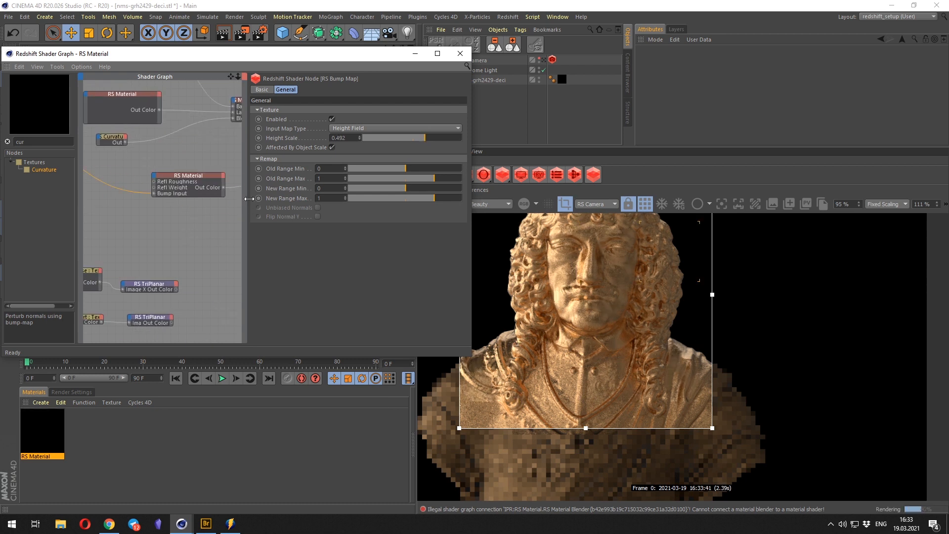
Duplicate the Curvature node below the copied copper material and preview its mask on the bust.
{"action": "left_click_drag", "start_coordinate": [246, 198], "coordinate": [318, 197]}
{"action": "middle_click_drag", "start_coordinate": [222, 197], "coordinate": [197, 234]}
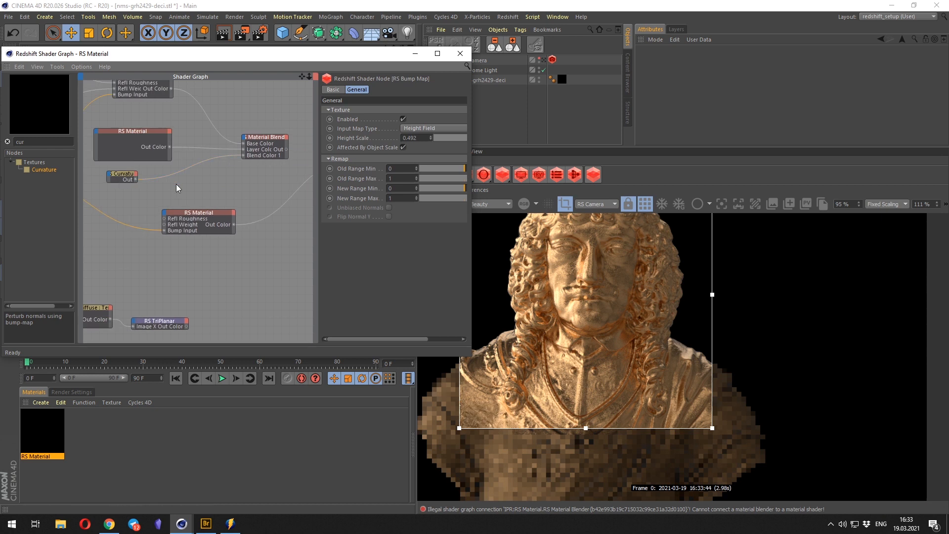
{"action": "mouse_move", "coordinate": [233, 191]}
{"action": "middle_mouse_down"}
{"action": "mouse_move", "coordinate": [256, 185]}
{"action": "mouse_move", "coordinate": [244, 185]}
{"action": "middle_mouse_up"}
{"action": "left_click_drag", "start_coordinate": [218, 206], "coordinate": [174, 203]}
{"action": "left_click_drag", "start_coordinate": [143, 173], "coordinate": [155, 253], "text": "ctrl"}
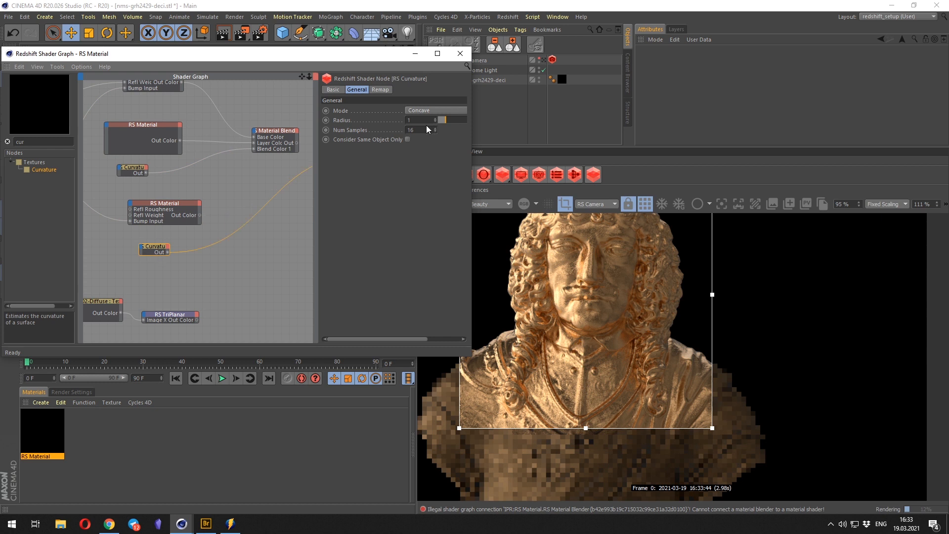
Set the duplicated Curvature to Convex mode and remap its input range to min 0.183 and max 0.289.
{"action": "left_click", "coordinate": [426, 112]}
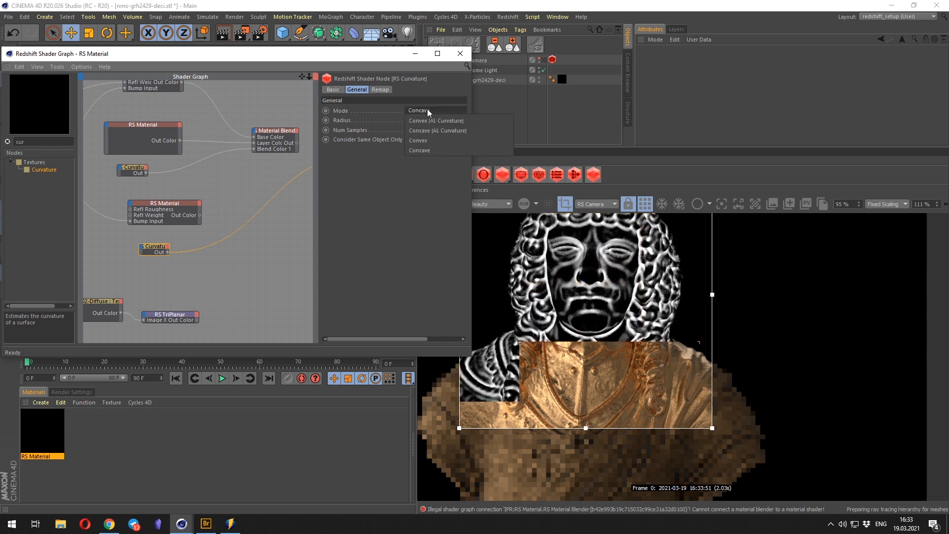
{"action": "left_click", "coordinate": [425, 141]}
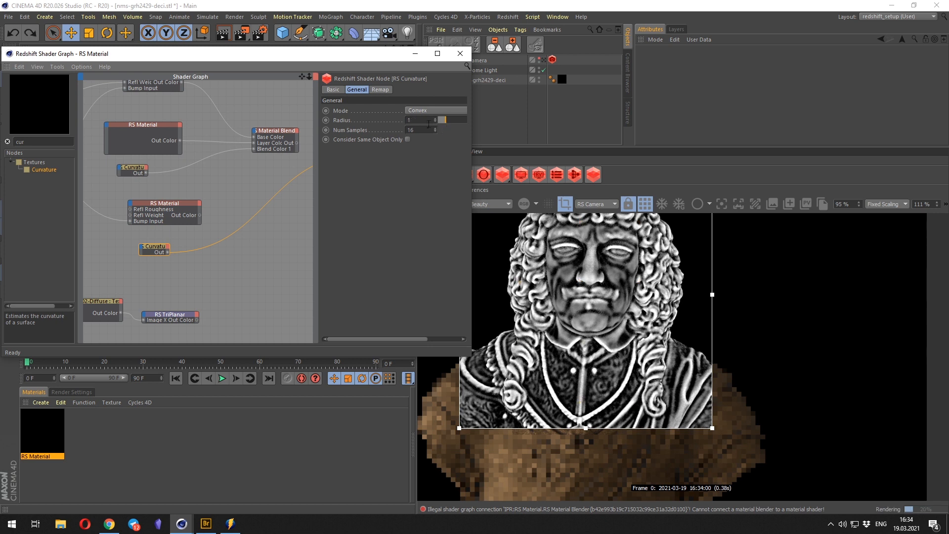
{"action": "left_click", "coordinate": [380, 90]}
{"action": "left_click_drag", "start_coordinate": [433, 128], "coordinate": [406, 131]}
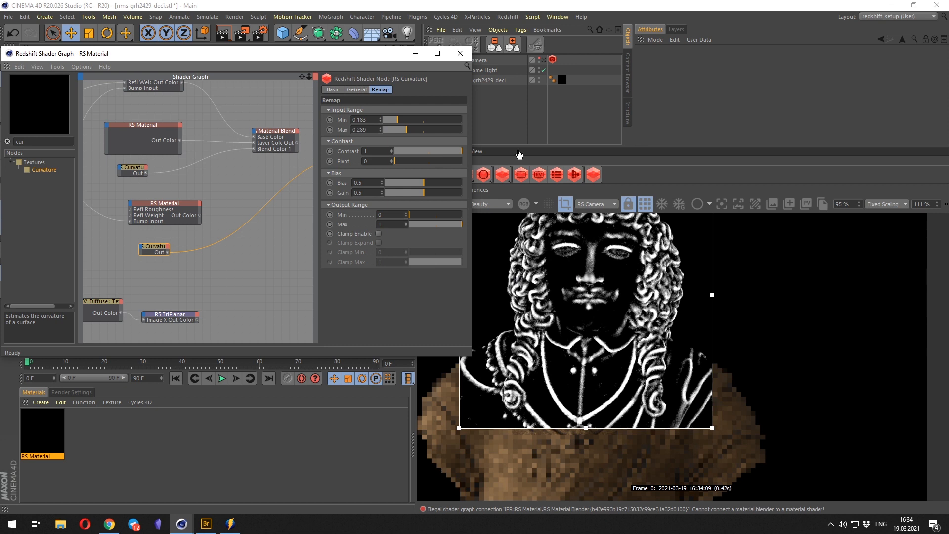
Add a Color Layer node and connect the convex Curvature output to its Base Color.
{"action": "scroll", "coordinate": [247, 266], "scroll_direction": "down", "scroll_amount": 1}
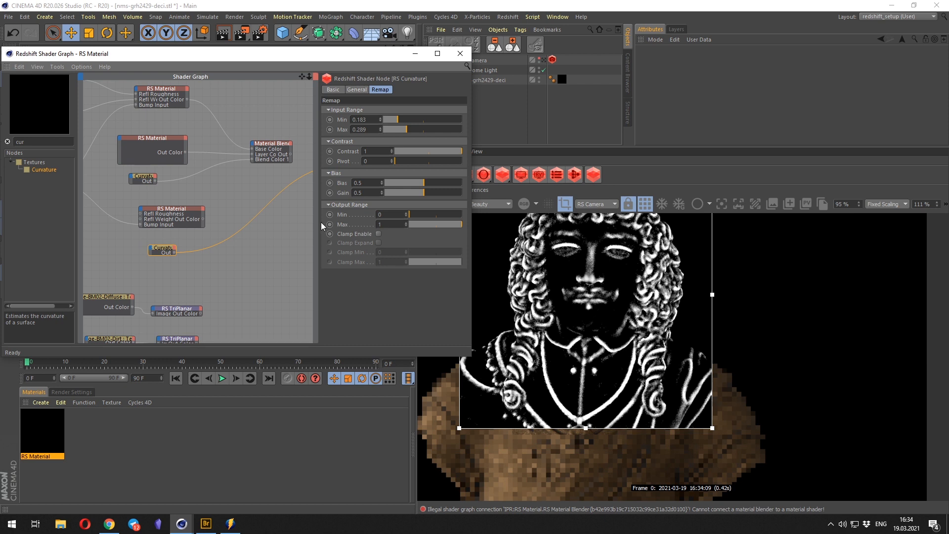
{"action": "left_click_drag", "start_coordinate": [321, 226], "coordinate": [376, 218]}
{"action": "scroll", "coordinate": [282, 234], "scroll_direction": "up", "scroll_amount": 2}
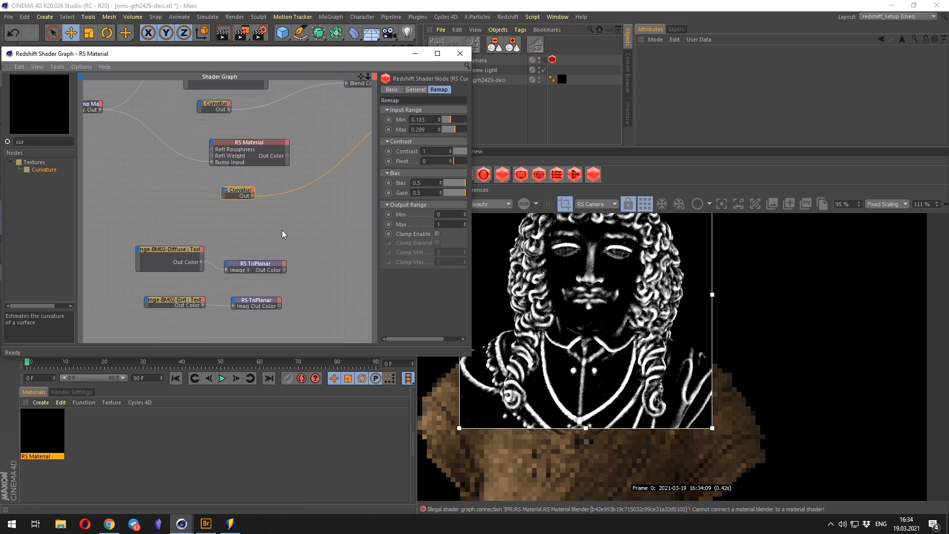
{"action": "scroll", "coordinate": [286, 227], "scroll_direction": "down", "scroll_amount": 1}
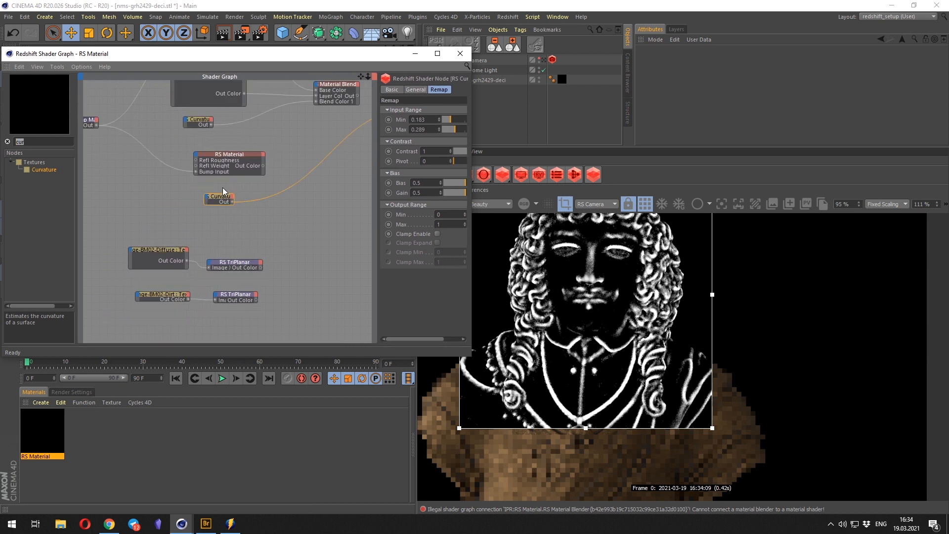
{"action": "type", "text": "lay"}
{"action": "left_click_drag", "start_coordinate": [39, 170], "coordinate": [283, 213]}
{"action": "scroll", "coordinate": [219, 231], "scroll_direction": "up", "scroll_amount": 1}
{"action": "left_click_drag", "start_coordinate": [157, 220], "coordinate": [236, 220]}
{"action": "middle_click_drag", "start_coordinate": [221, 260], "coordinate": [250, 226], "text": "alt"}
{"action": "middle_click_drag", "start_coordinate": [185, 233], "coordinate": [259, 222], "text": "alt"}
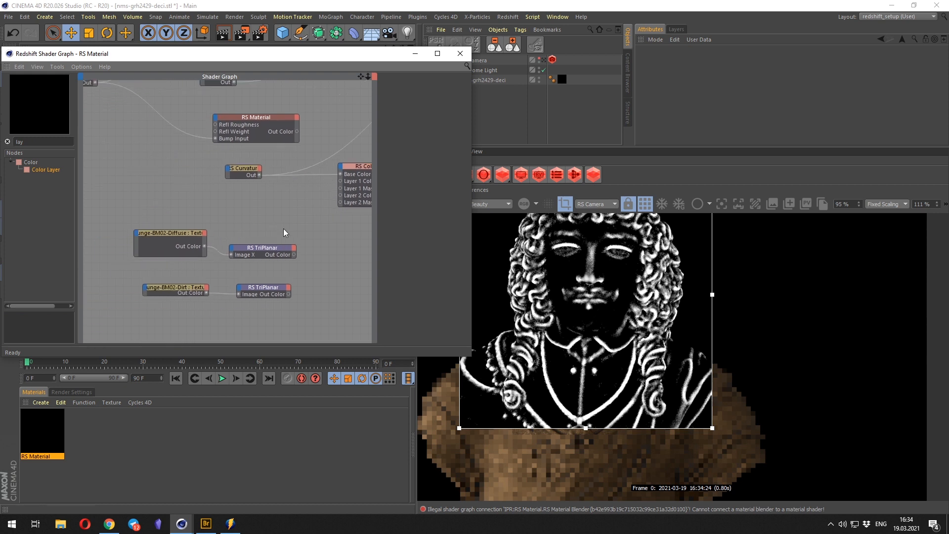
Preview the BM02 Diffuse TriPlanar and the BM02 Dirt TriPlanar on the bust in turn.
{"action": "left_click", "coordinate": [283, 248], "text": "ctrl+alt"}
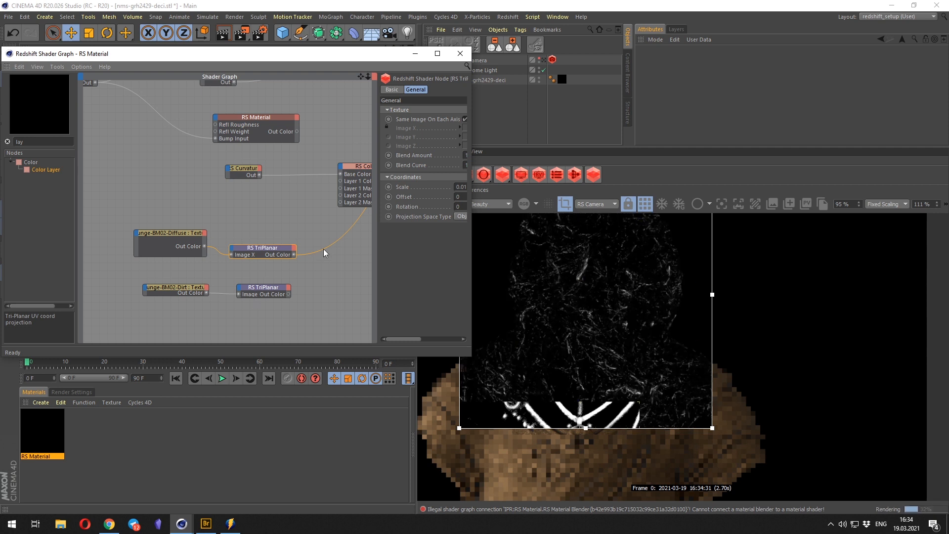
{"action": "left_click", "coordinate": [269, 291], "text": "ctrl+alt"}
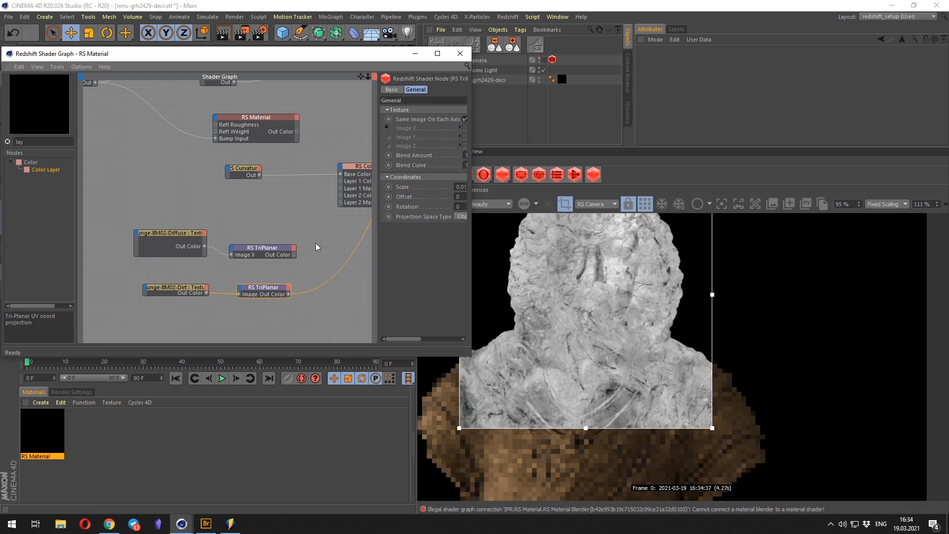
{"action": "middle_click_drag", "start_coordinate": [316, 242], "coordinate": [221, 298]}
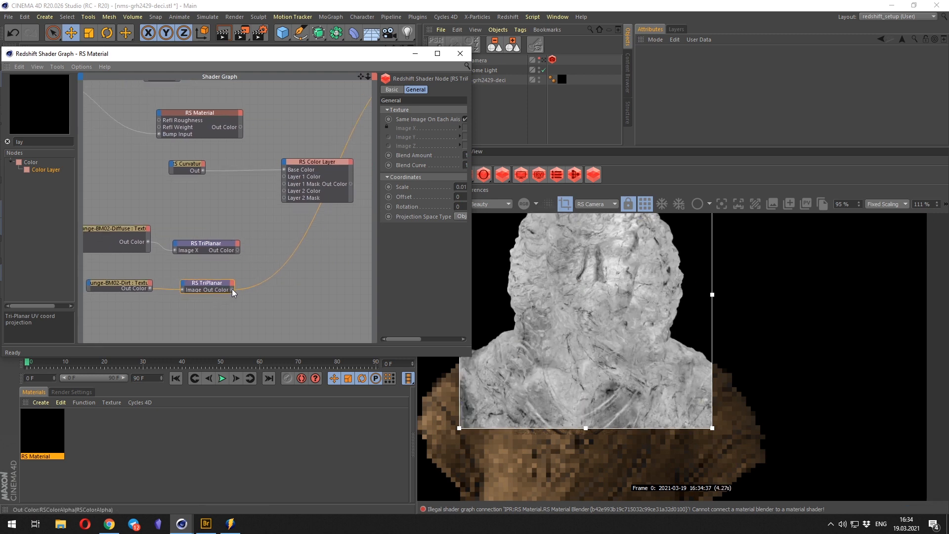
Insert a Color Correct node after the BM02 Dirt TriPlanar.
{"action": "double_click", "coordinate": [44, 142]}
{"action": "type", "text": "c"}
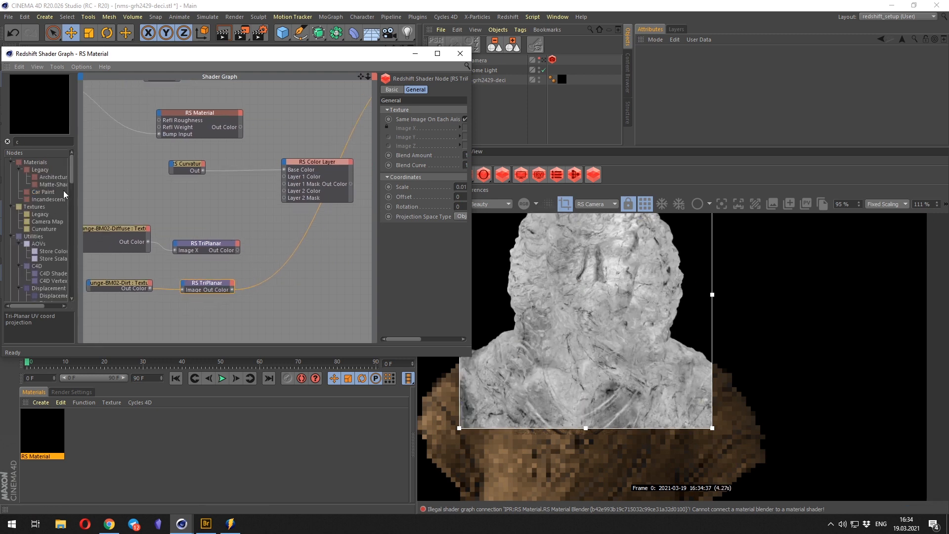
{"action": "type", "text": "ol"}
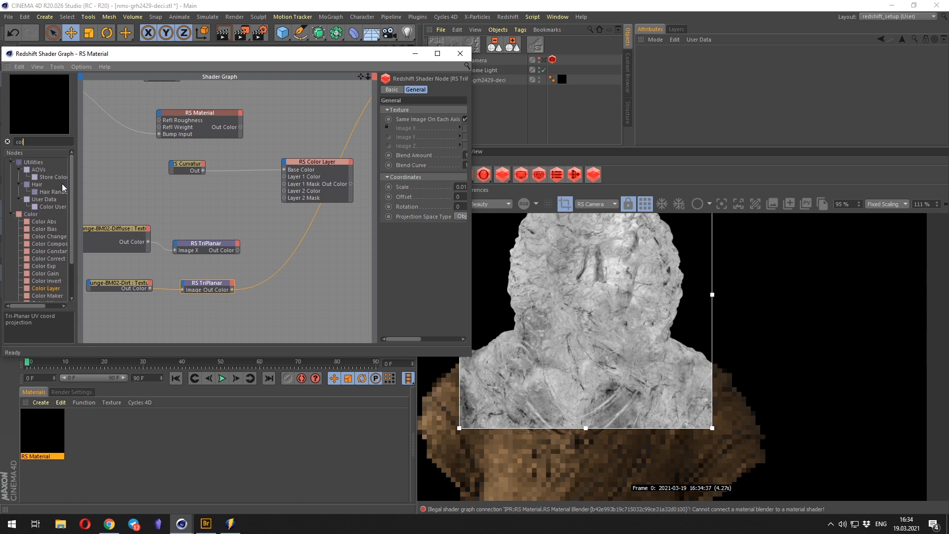
{"action": "type", "text": "or corre"}
{"action": "left_click_drag", "start_coordinate": [44, 170], "coordinate": [289, 264]}
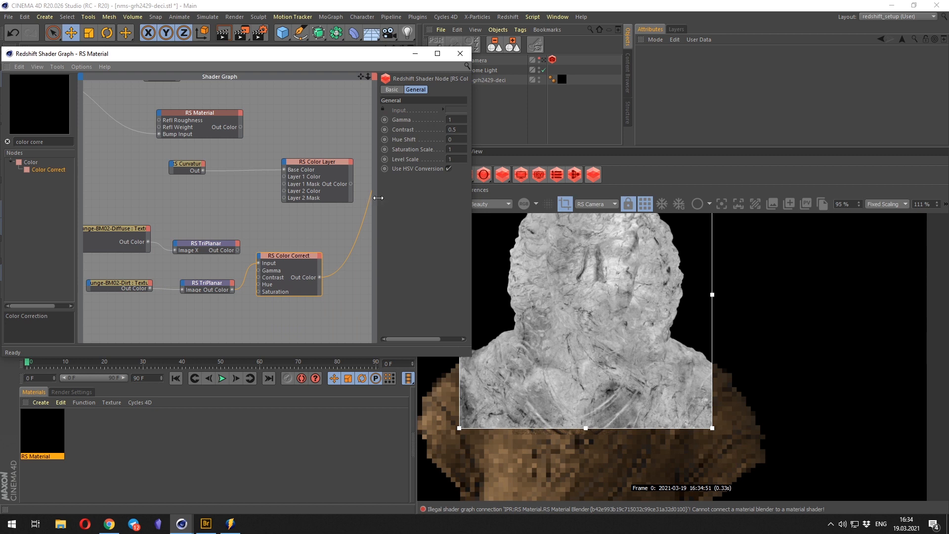
Move the Diffuse texture pair to the bottom and group the Dirt texture, TriPlanar and Color Correct below the convex Curvature.
{"action": "left_click_drag", "start_coordinate": [377, 199], "coordinate": [358, 198]}
{"action": "middle_click_drag", "start_coordinate": [169, 228], "coordinate": [206, 206]}
{"action": "left_click_drag", "start_coordinate": [150, 195], "coordinate": [254, 321]}
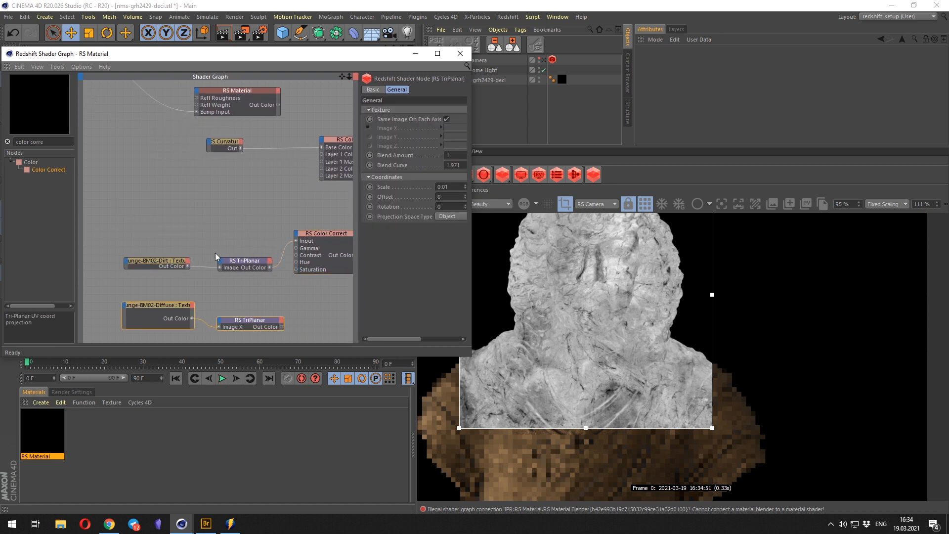
{"action": "left_click_drag", "start_coordinate": [176, 228], "coordinate": [298, 277]}
{"action": "left_click_drag", "start_coordinate": [326, 232], "coordinate": [239, 182]}
Connect the Color Correct output to the Color Layer's Layer 1 Color and preview the Color Layer on the bust.
{"action": "middle_click_drag", "start_coordinate": [321, 207], "coordinate": [234, 224]}
{"action": "left_click", "coordinate": [280, 235]}
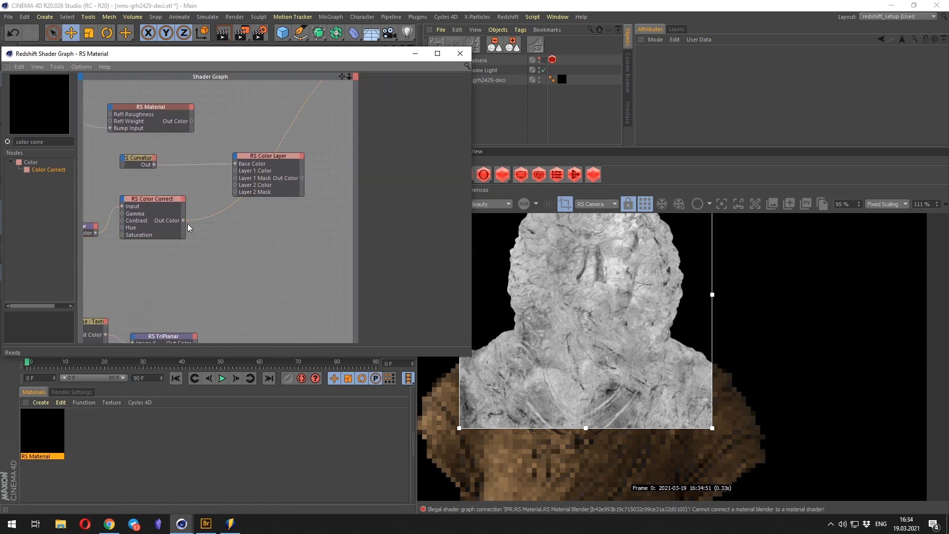
{"action": "left_click_drag", "start_coordinate": [234, 176], "coordinate": [258, 169]}
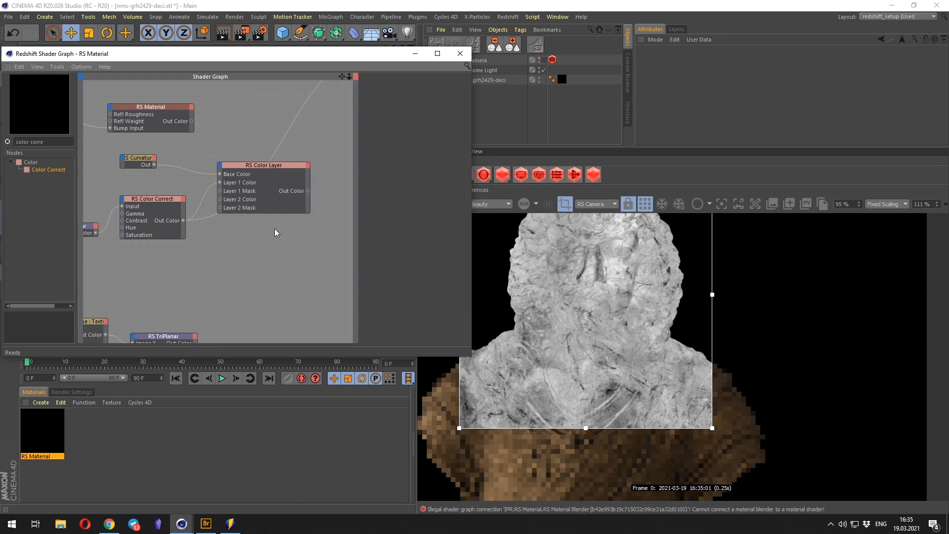
{"action": "scroll", "coordinate": [235, 270], "scroll_direction": "down", "scroll_amount": 4}
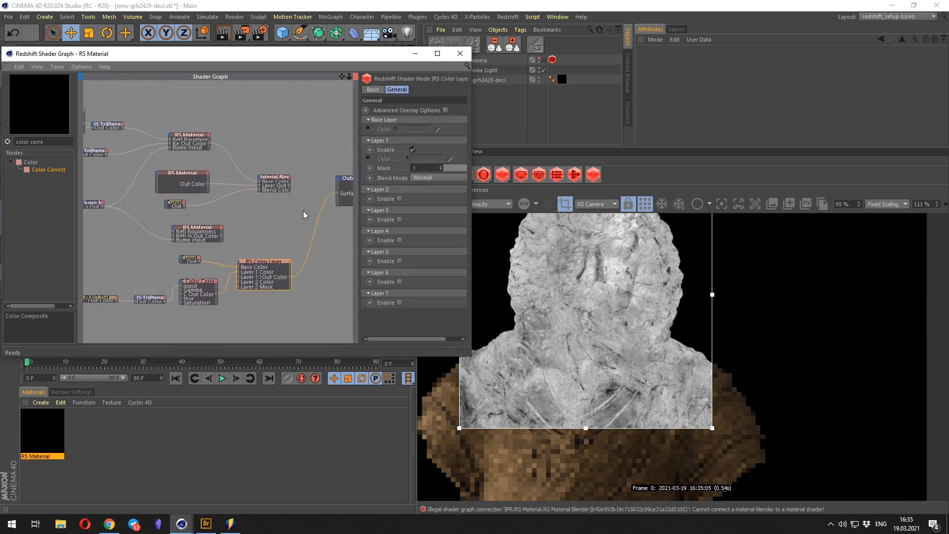
Move the Output and Material Blender nodes farther away from the material nodes to free up space in the graph.
{"action": "middle_click_drag", "start_coordinate": [303, 211], "coordinate": [228, 200]}
{"action": "left_click_drag", "start_coordinate": [281, 169], "coordinate": [331, 194]}
{"action": "left_click_drag", "start_coordinate": [205, 168], "coordinate": [270, 176]}
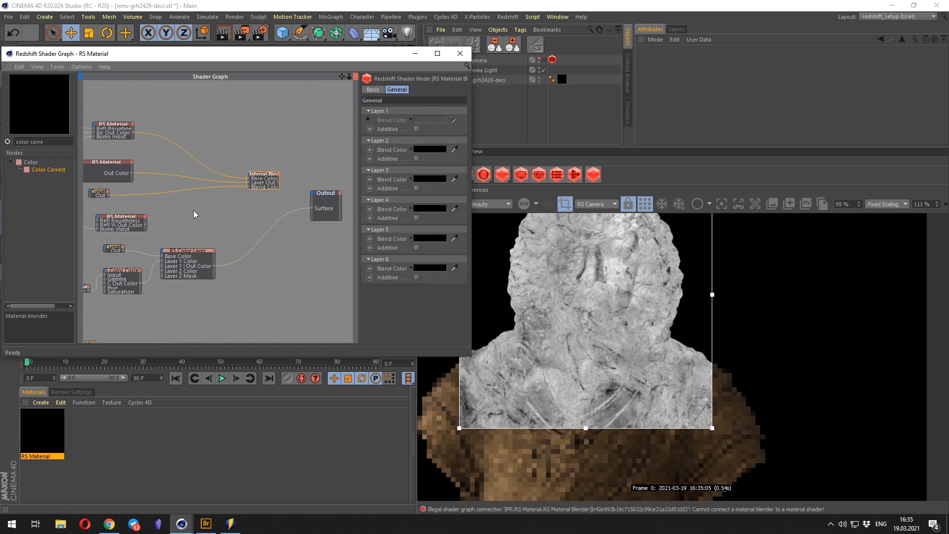
Set the Color Layer's Layer 1 blend mode to Multiply, widening the attributes area for its settings.
{"action": "middle_click_drag", "start_coordinate": [146, 295], "coordinate": [237, 245]}
{"action": "scroll", "coordinate": [237, 244], "scroll_direction": "up", "scroll_amount": 3}
{"action": "middle_click_drag", "start_coordinate": [143, 195], "coordinate": [226, 228]}
{"action": "scroll", "coordinate": [186, 174], "scroll_direction": "down", "scroll_amount": 2}
{"action": "middle_click_drag", "start_coordinate": [94, 105], "coordinate": [217, 188]}
{"action": "scroll", "coordinate": [234, 235], "scroll_direction": "up", "scroll_amount": 3}
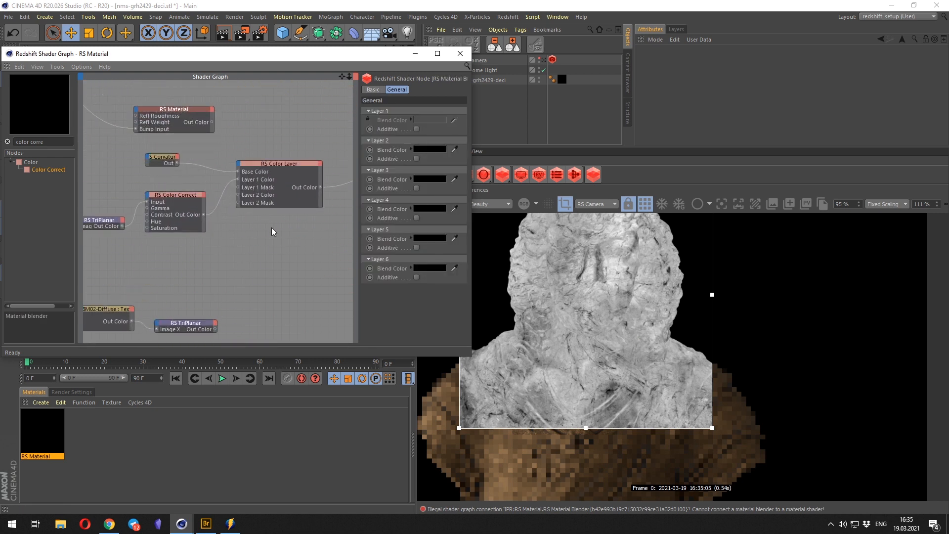
{"action": "middle_click_drag", "start_coordinate": [271, 227], "coordinate": [235, 241]}
{"action": "scroll", "coordinate": [232, 239], "scroll_direction": "up", "scroll_amount": 1}
{"action": "left_click", "coordinate": [215, 202]}
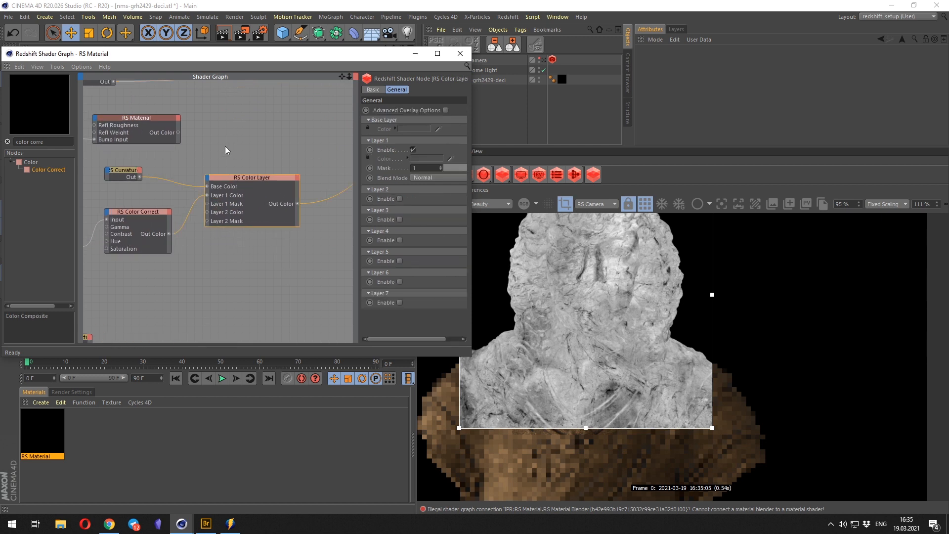
{"action": "left_click_drag", "start_coordinate": [361, 163], "coordinate": [287, 165]}
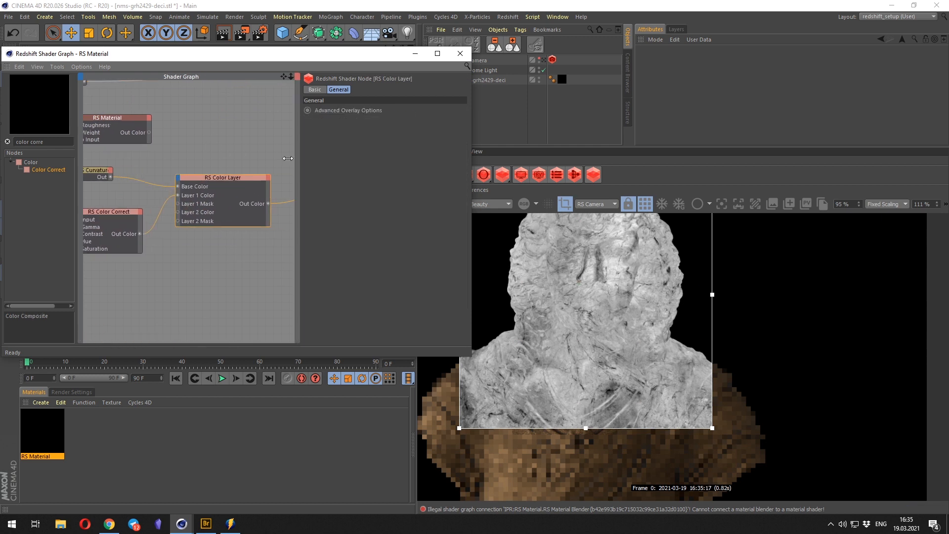
{"action": "left_click", "coordinate": [358, 179]}
{"action": "left_click", "coordinate": [361, 227]}
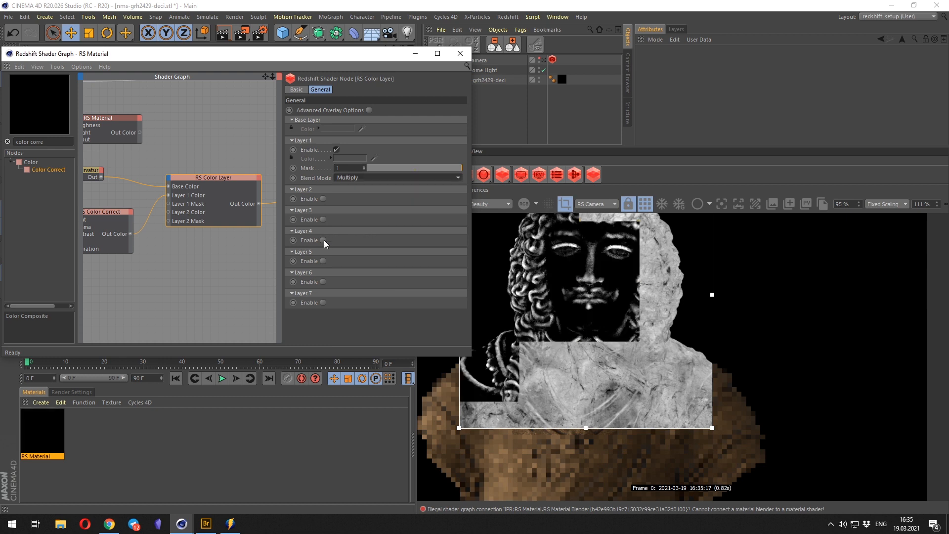
Preview the Color Correct on the bust and set its Contrast to 0.908.
{"action": "middle_click_drag", "start_coordinate": [95, 269], "coordinate": [183, 261]}
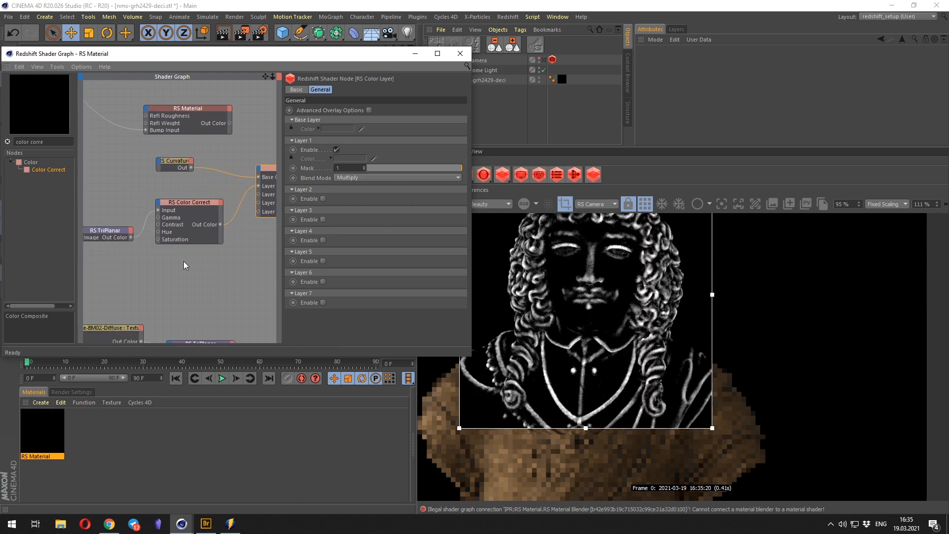
{"action": "left_click", "coordinate": [209, 244]}
{"action": "key", "text": "c"}
{"action": "middle_click_drag", "start_coordinate": [274, 271], "coordinate": [227, 273]}
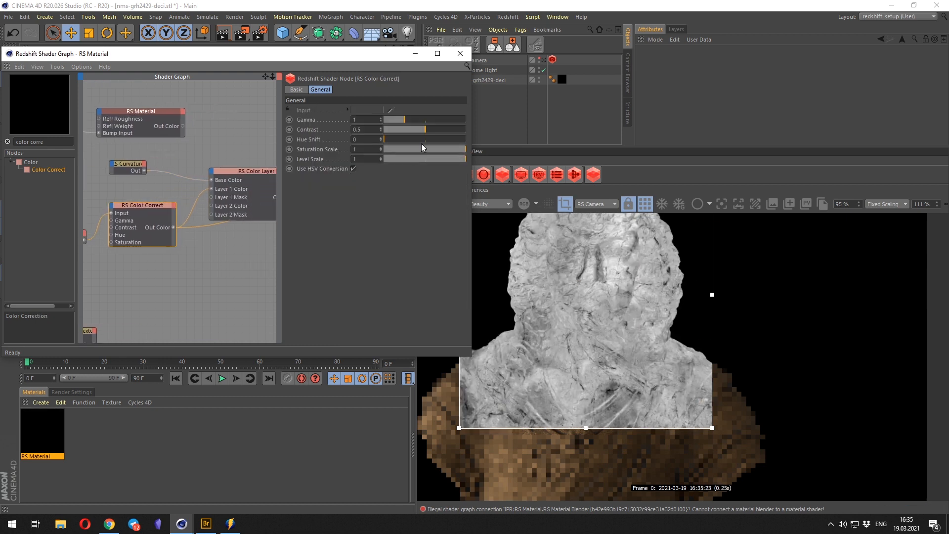
{"action": "left_click_drag", "start_coordinate": [425, 130], "coordinate": [460, 131]}
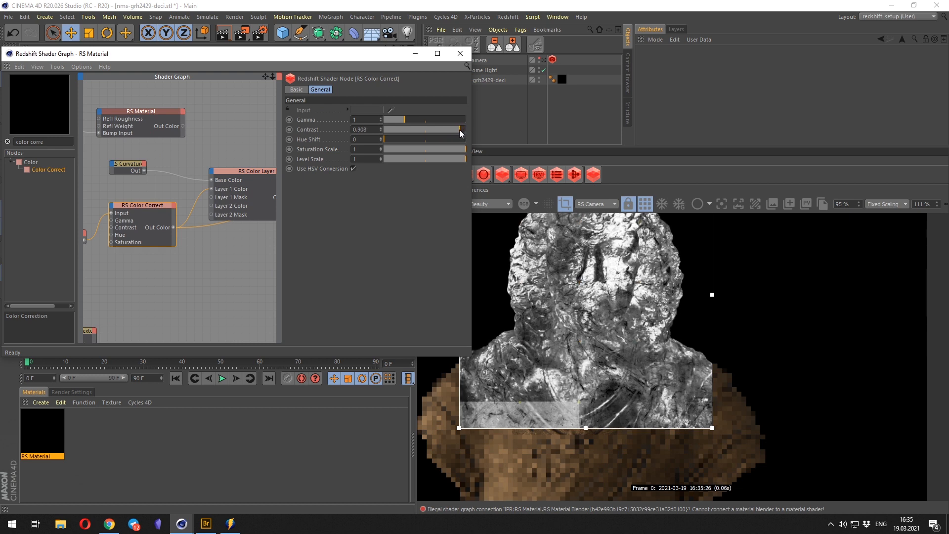
Preview the Color Layer on the bust and set the Color Correct's Gamma to 0.82.
{"action": "middle_click_drag", "start_coordinate": [278, 167], "coordinate": [242, 162]}
{"action": "left_click", "coordinate": [242, 165]}
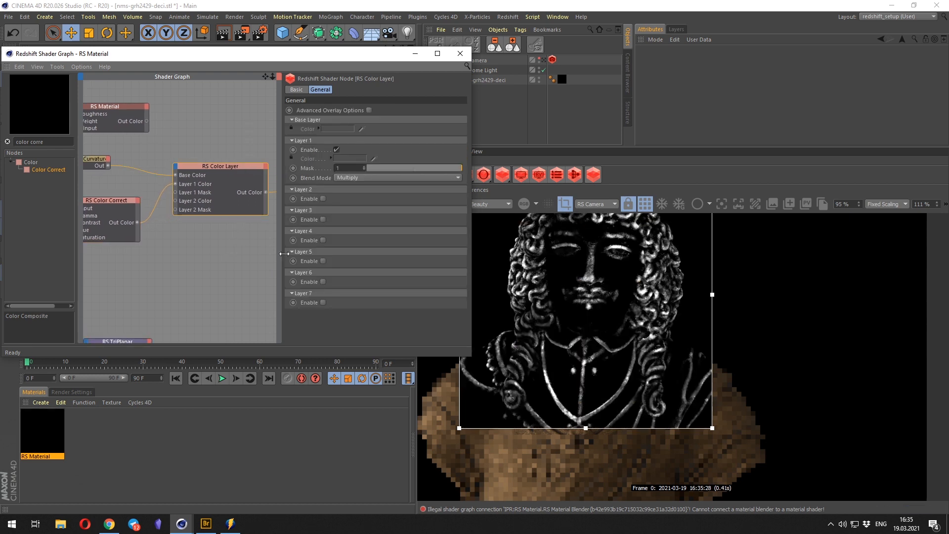
{"action": "middle_click_drag", "start_coordinate": [86, 190], "coordinate": [131, 180]}
{"action": "left_click", "coordinate": [136, 193]}
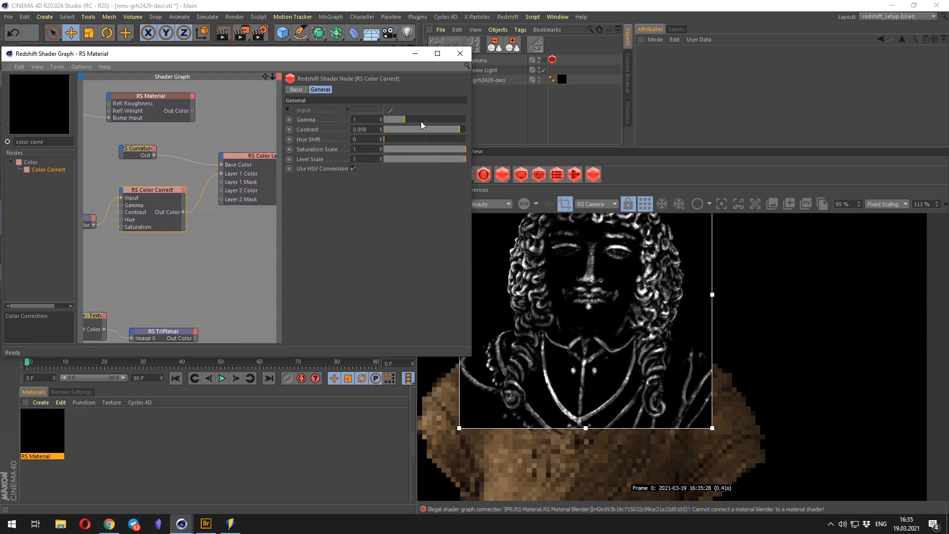
{"action": "mouse_move", "coordinate": [420, 121]}
{"action": "left_mouse_down"}
{"action": "mouse_move", "coordinate": [444, 119]}
{"action": "mouse_move", "coordinate": [387, 118]}
{"action": "mouse_move", "coordinate": [401, 119]}
{"action": "left_mouse_up"}
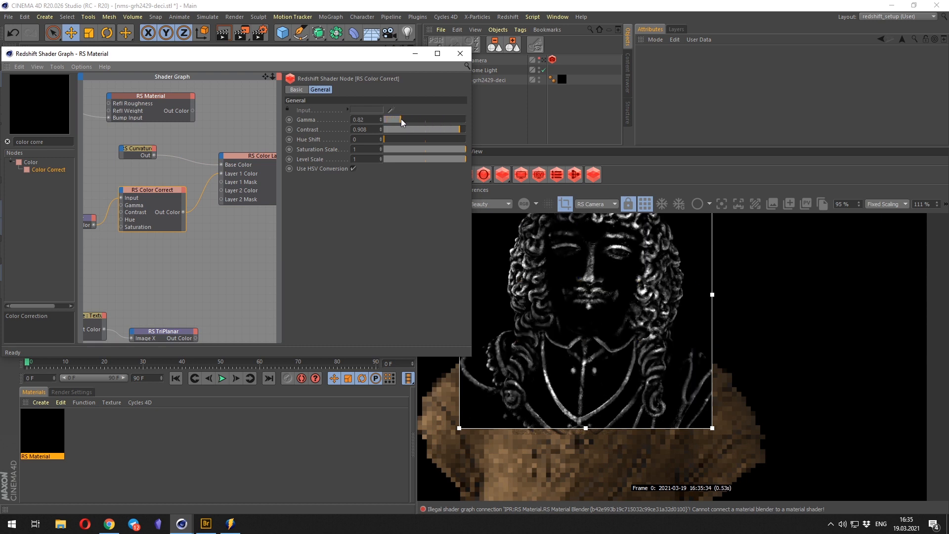
Examine the grunge-broken convex edge mask on the bust's face, hair and collar in the render view.
{"action": "scroll", "coordinate": [608, 285], "scroll_direction": "down", "scroll_amount": 1}
{"action": "scroll", "coordinate": [607, 285], "scroll_direction": "up", "scroll_amount": 1}
{"action": "middle_click_drag", "start_coordinate": [603, 251], "coordinate": [624, 306]}
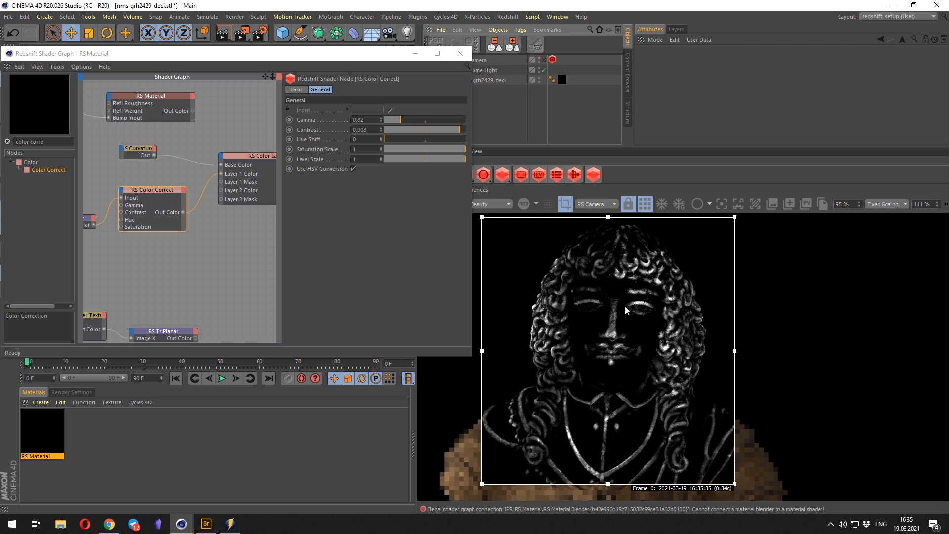
{"action": "scroll", "coordinate": [624, 305], "scroll_direction": "up", "scroll_amount": 1}
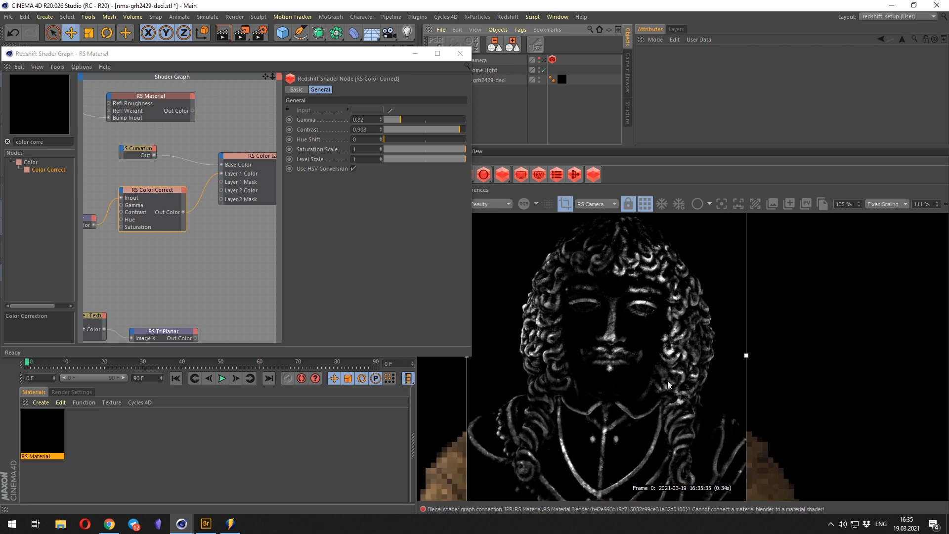
{"action": "scroll", "coordinate": [613, 343], "scroll_direction": "up", "scroll_amount": 3}
{"action": "scroll", "coordinate": [628, 333], "scroll_direction": "down", "scroll_amount": 1}
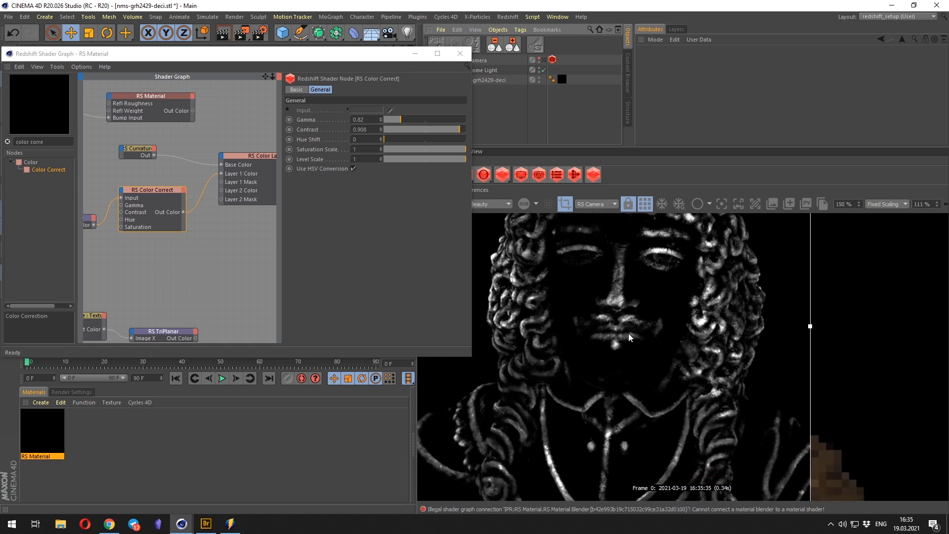
{"action": "scroll", "coordinate": [593, 330], "scroll_direction": "down", "scroll_amount": 3}
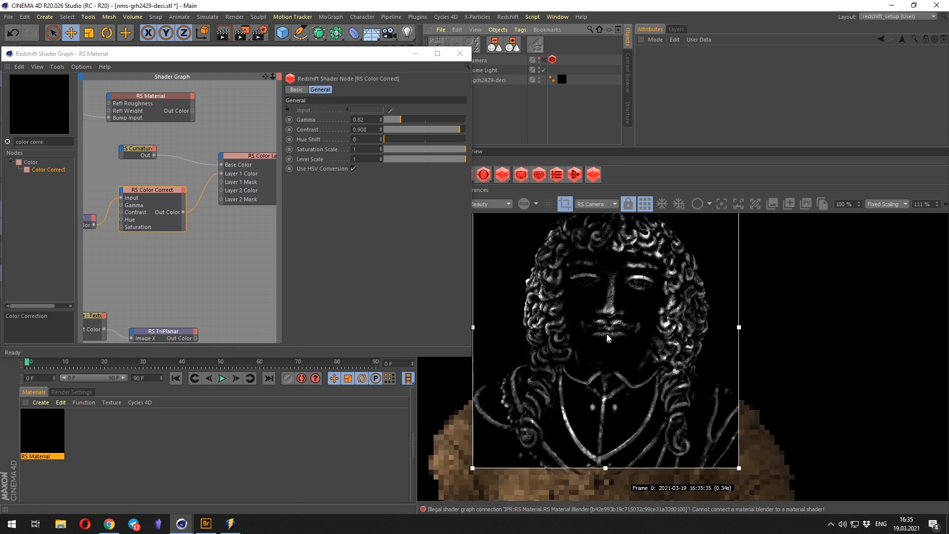
Connect the Material Blender back to the Output to render the blended material on the bust.
{"action": "middle_click_drag", "start_coordinate": [233, 272], "coordinate": [133, 289]}
{"action": "scroll", "coordinate": [220, 248], "scroll_direction": "down", "scroll_amount": 1}
{"action": "middle_click_drag", "start_coordinate": [271, 171], "coordinate": [167, 226]}
{"action": "mouse_move", "coordinate": [101, 313]}
{"action": "middle_mouse_down"}
{"action": "mouse_move", "coordinate": [185, 230]}
{"action": "mouse_move", "coordinate": [125, 218]}
{"action": "mouse_move", "coordinate": [175, 230]}
{"action": "middle_mouse_up"}
{"action": "middle_click_drag", "start_coordinate": [232, 198], "coordinate": [123, 237]}
{"action": "left_click", "coordinate": [182, 143]}
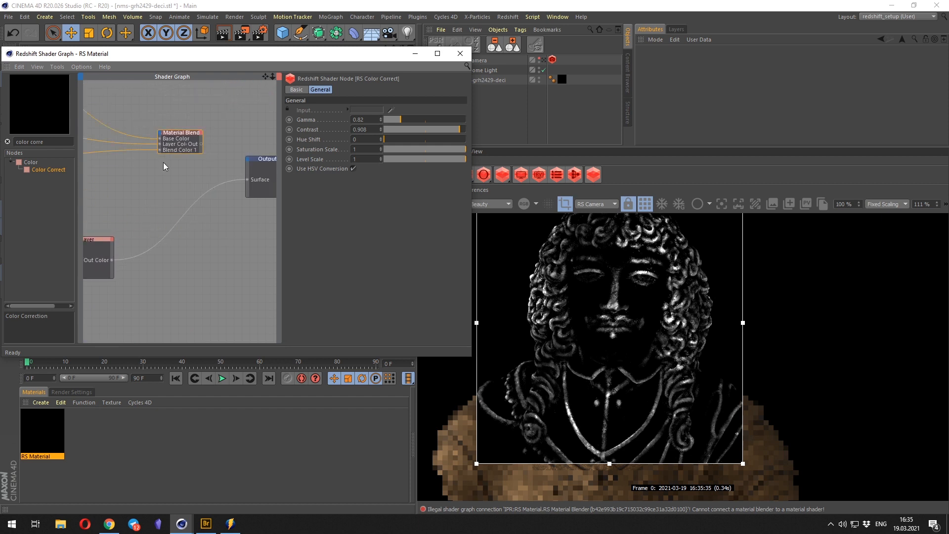
Reposition the Copper preset RS Material and connect its Out Color to the Material Blender's Layer Color 2.
{"action": "middle_click_drag", "start_coordinate": [61, 197], "coordinate": [173, 202]}
{"action": "left_click", "coordinate": [156, 198]}
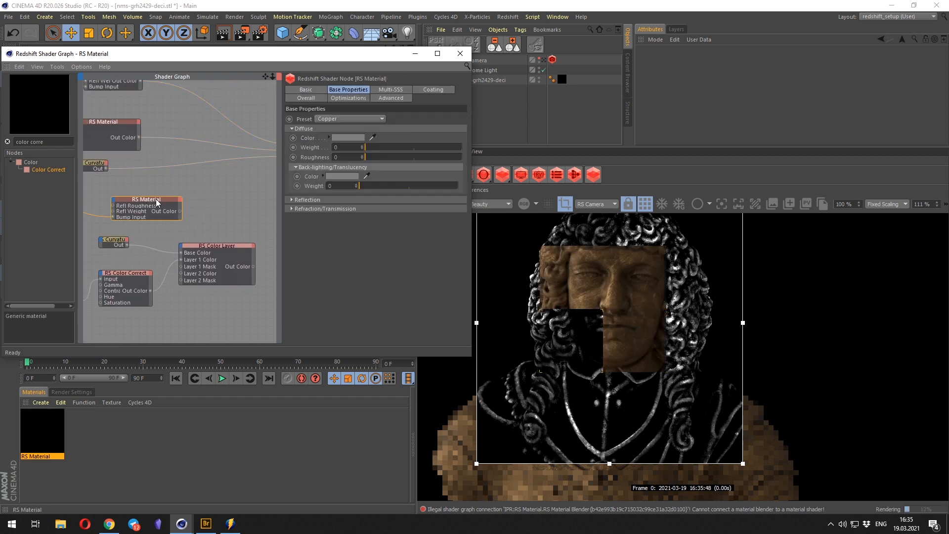
{"action": "left_click_drag", "start_coordinate": [156, 199], "coordinate": [197, 190]}
{"action": "middle_click_drag", "start_coordinate": [196, 190], "coordinate": [109, 202]}
{"action": "left_click_drag", "start_coordinate": [134, 213], "coordinate": [233, 158]}
{"action": "left_click", "coordinate": [229, 179]}
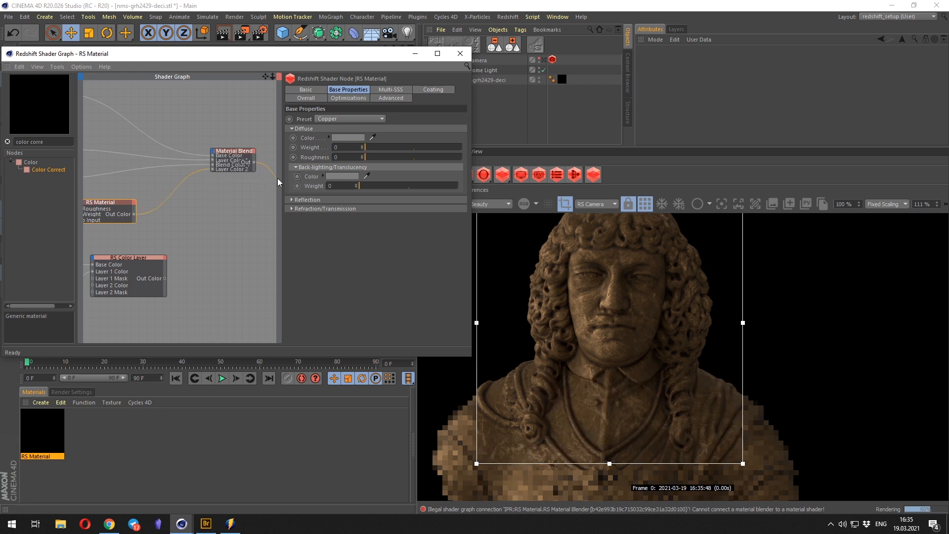
Connect the Color Layer's Out Color to the Material Blender's Blend Color 2 as the mask for the copper layer.
{"action": "left_click", "coordinate": [245, 152]}
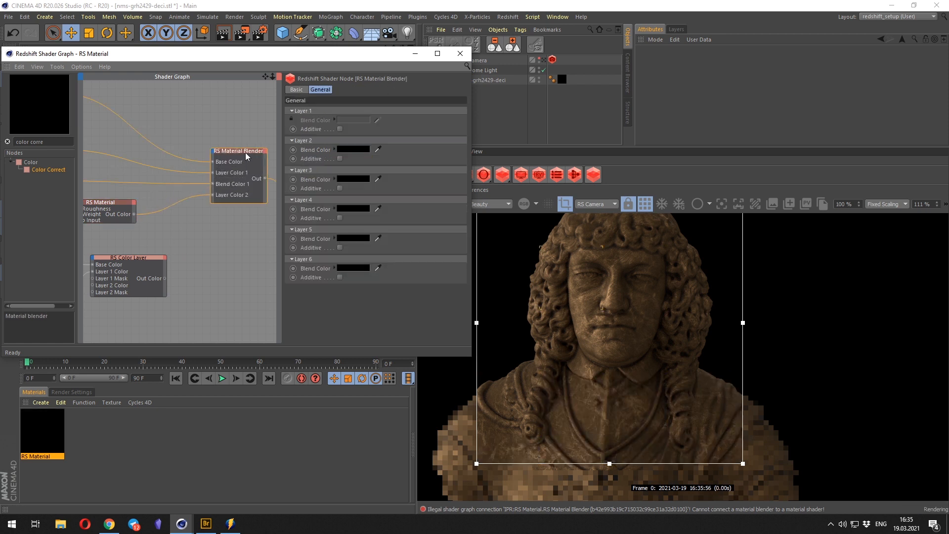
{"action": "scroll", "coordinate": [173, 254], "scroll_direction": "up", "scroll_amount": 2}
{"action": "middle_click_drag", "start_coordinate": [187, 241], "coordinate": [200, 223]}
{"action": "left_click", "coordinate": [173, 281]}
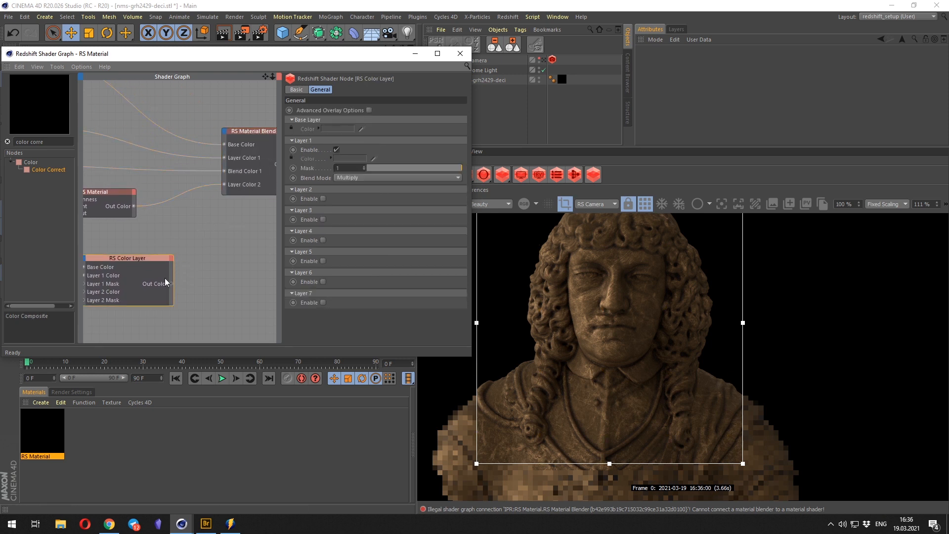
{"action": "left_click_drag", "start_coordinate": [170, 283], "coordinate": [226, 132]}
{"action": "mouse_move", "coordinate": [250, 157]}
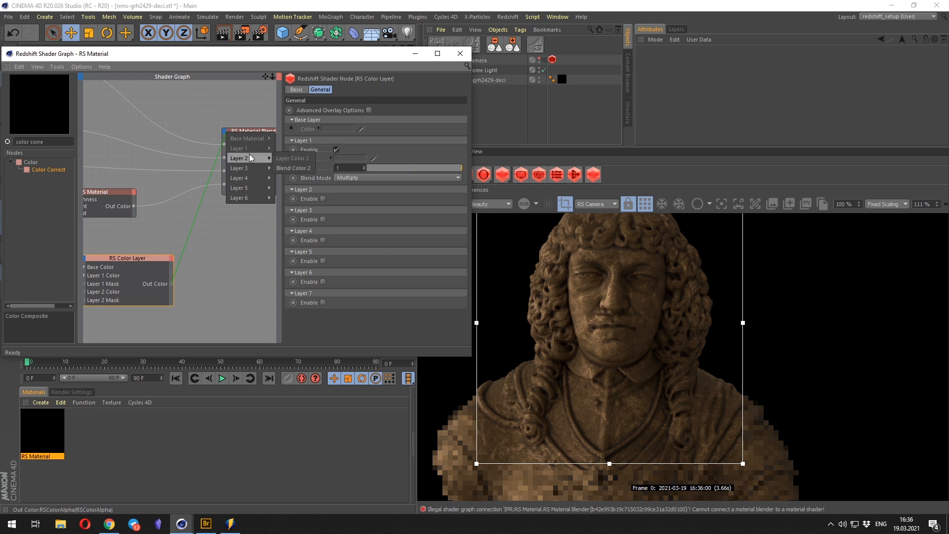
{"action": "left_click", "coordinate": [287, 166]}
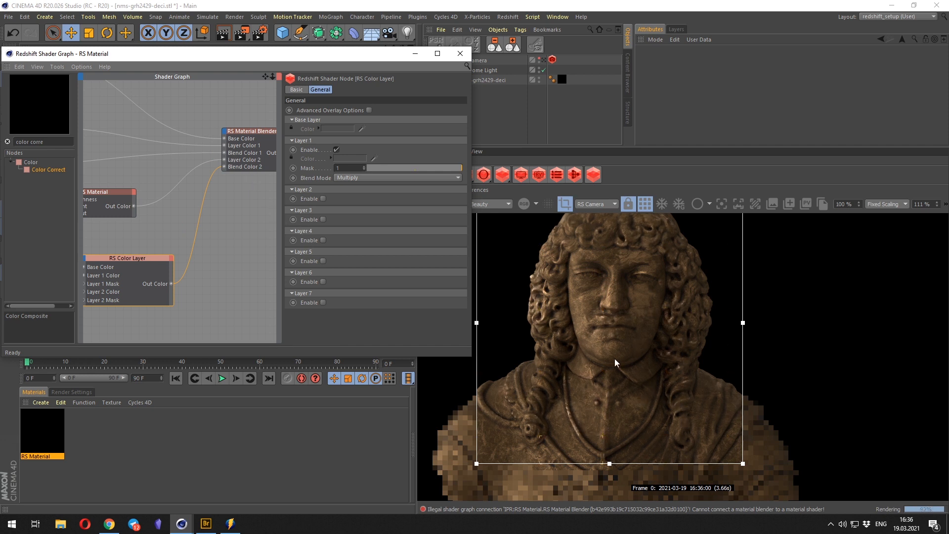
Extend the render region to cover the whole bust.
{"action": "scroll", "coordinate": [572, 459], "scroll_direction": "up", "scroll_amount": 3}
{"action": "scroll", "coordinate": [580, 438], "scroll_direction": "down", "scroll_amount": 5}
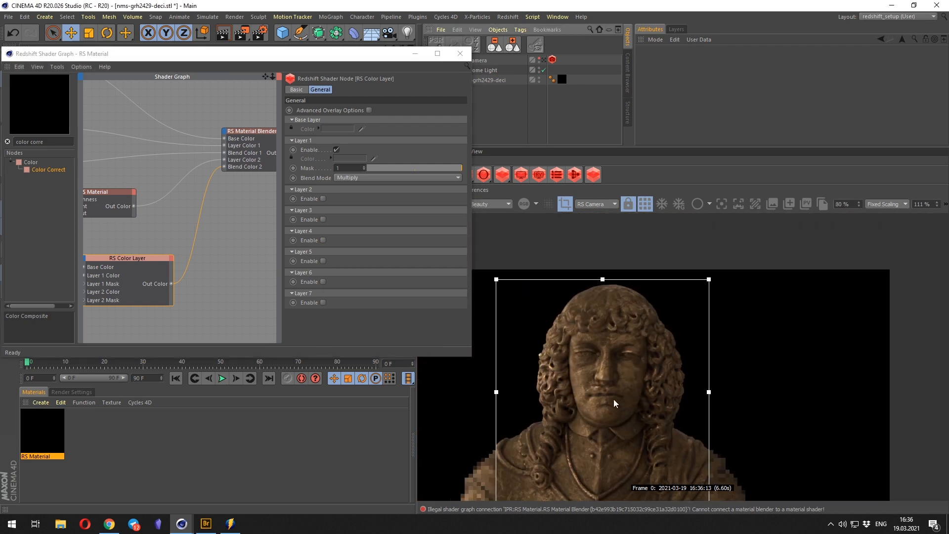
{"action": "scroll", "coordinate": [654, 306], "scroll_direction": "down", "scroll_amount": 4}
{"action": "left_click_drag", "start_coordinate": [519, 230], "coordinate": [769, 452]}
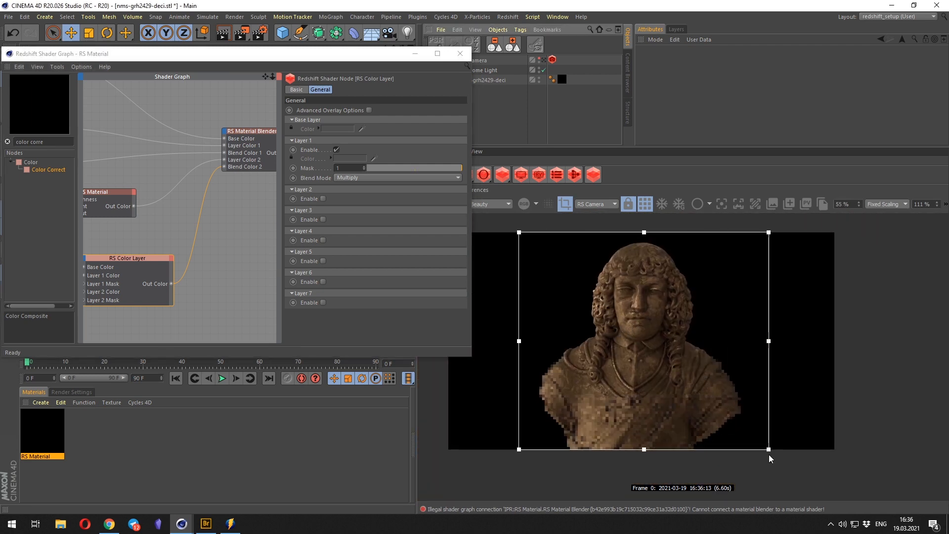
Switch the render view to progressive rendering and inspect the worn copper edges on the bust.
{"action": "scroll", "coordinate": [586, 370], "scroll_direction": "up", "scroll_amount": 5}
{"action": "scroll", "coordinate": [734, 357], "scroll_direction": "down", "scroll_amount": 5}
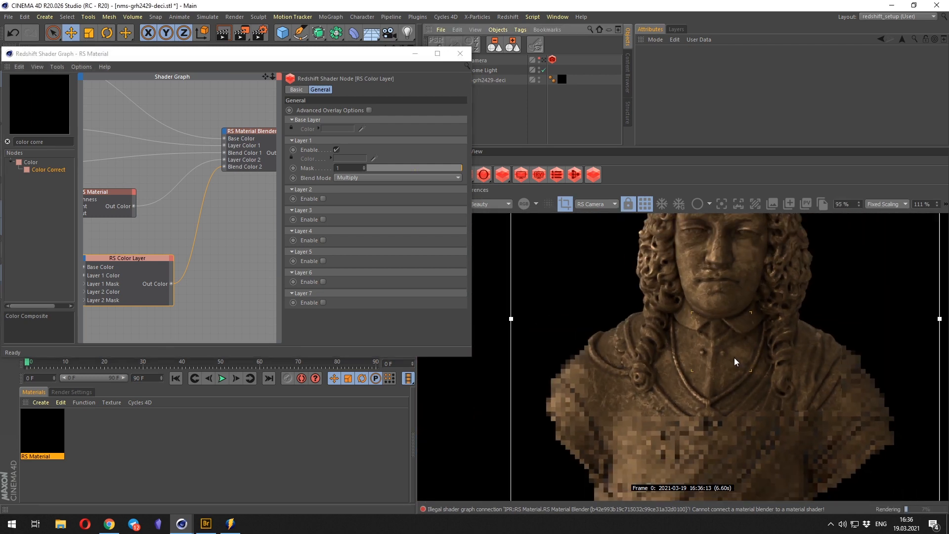
{"action": "scroll", "coordinate": [780, 407], "scroll_direction": "up", "scroll_amount": 1}
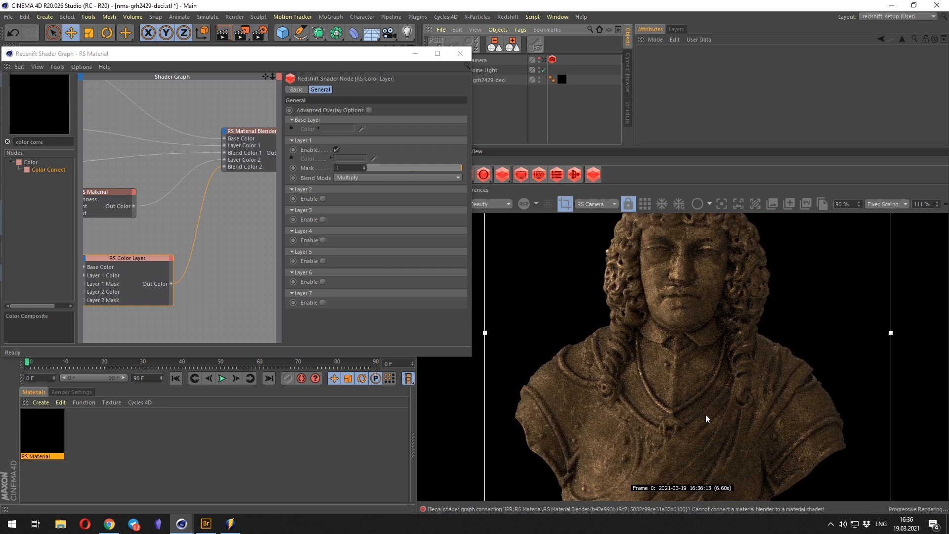
{"action": "middle_click_drag", "start_coordinate": [705, 415], "coordinate": [635, 311]}
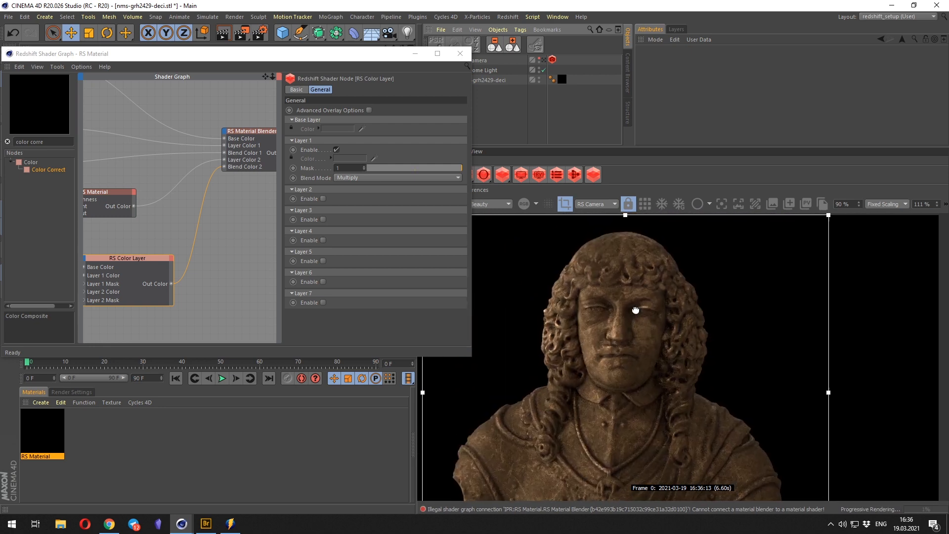
{"action": "scroll", "coordinate": [634, 316], "scroll_direction": "up", "scroll_amount": 7}
{"action": "scroll", "coordinate": [638, 304], "scroll_direction": "down", "scroll_amount": 6}
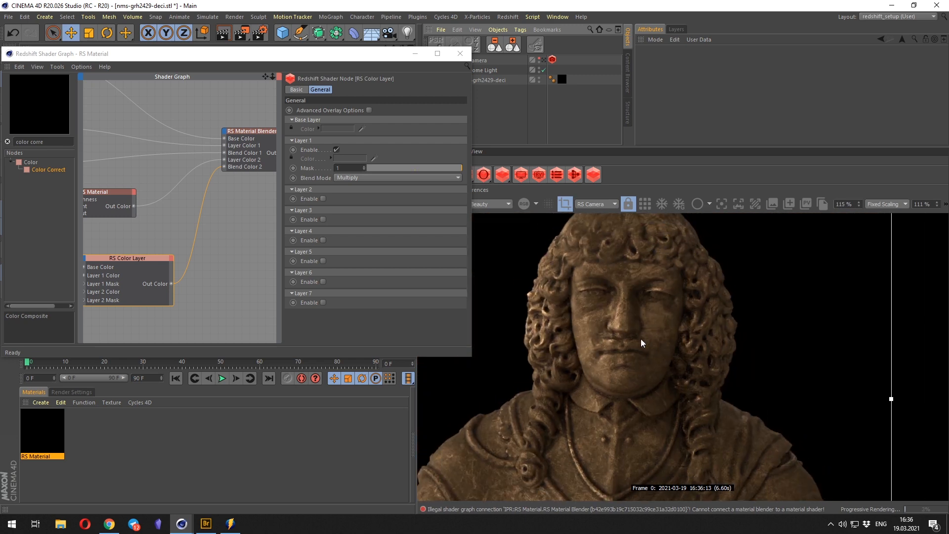
Compare the render with the Color Layer's Layer 1 Mask at 0, and restore the mask to 1.
{"action": "middle_click_drag", "start_coordinate": [256, 261], "coordinate": [350, 258]}
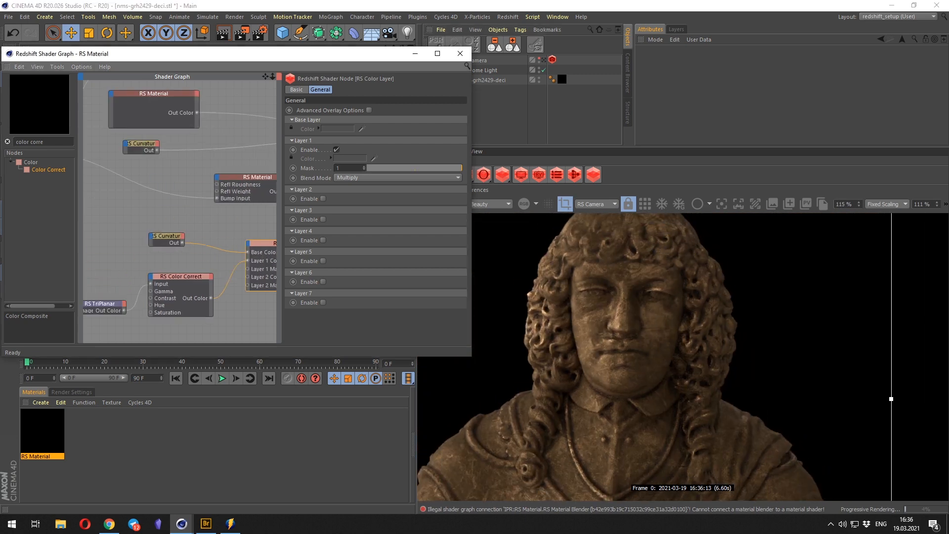
{"action": "left_click", "coordinate": [197, 203]}
{"action": "middle_click_drag", "start_coordinate": [266, 248], "coordinate": [236, 222]}
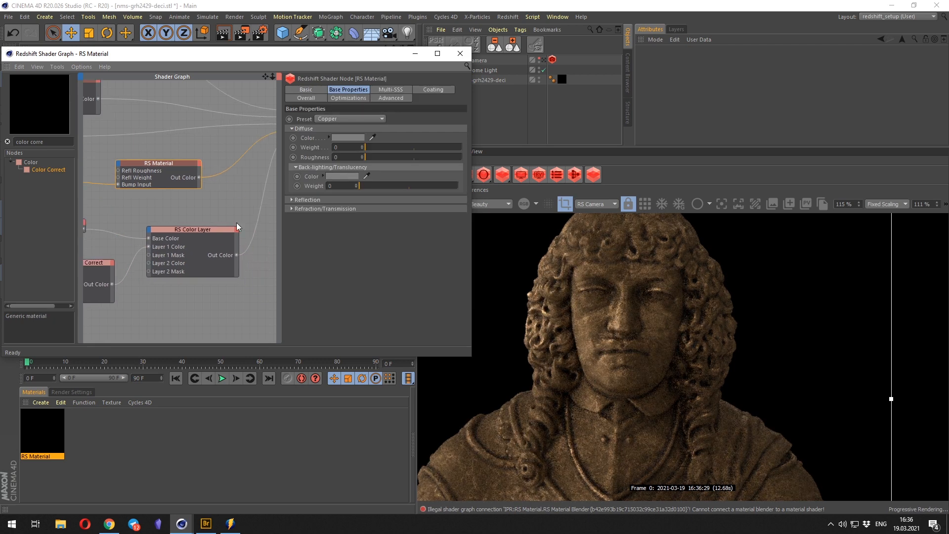
{"action": "middle_click_drag", "start_coordinate": [113, 282], "coordinate": [175, 259]}
{"action": "left_click", "coordinate": [131, 202]}
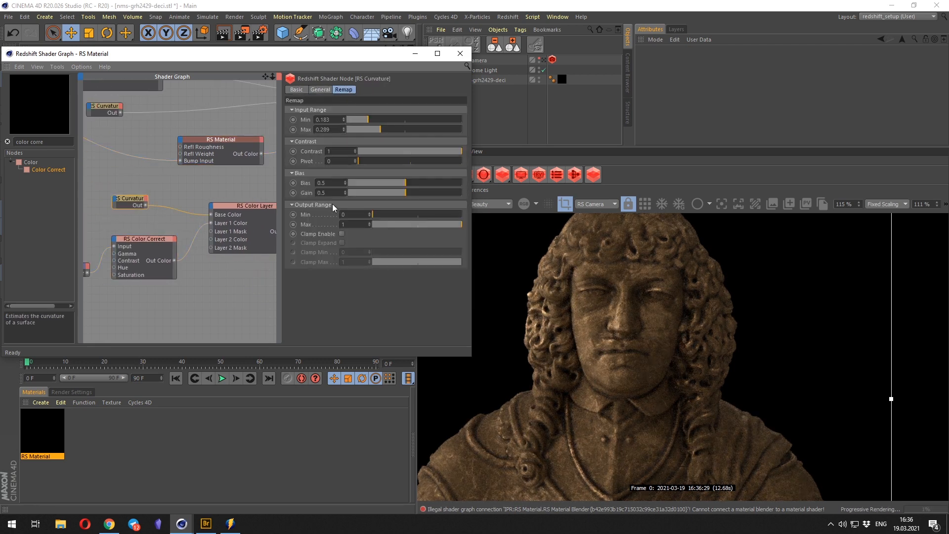
{"action": "left_click", "coordinate": [227, 213]}
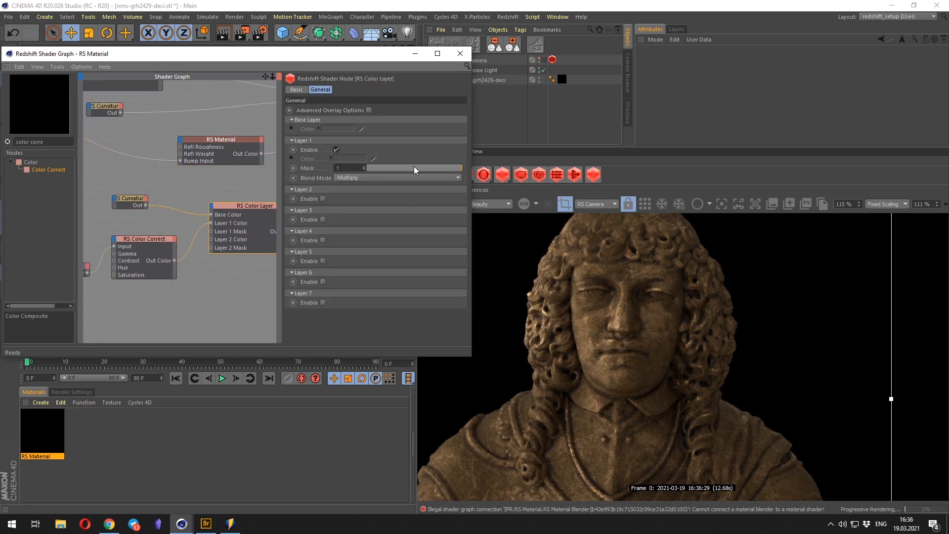
{"action": "left_click_drag", "start_coordinate": [414, 168], "coordinate": [330, 164]}
{"action": "scroll", "coordinate": [656, 302], "scroll_direction": "down", "scroll_amount": 1}
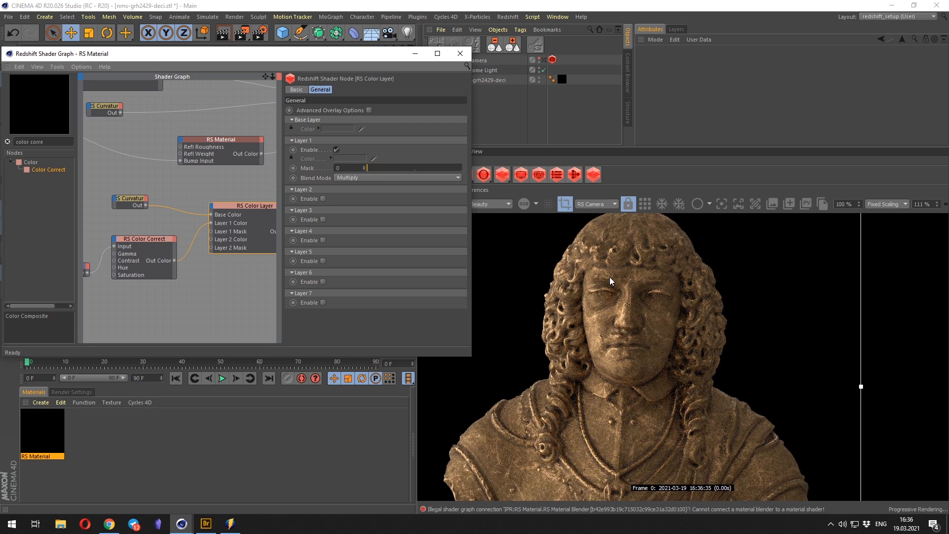
{"action": "left_click_drag", "start_coordinate": [372, 167], "coordinate": [588, 189]}
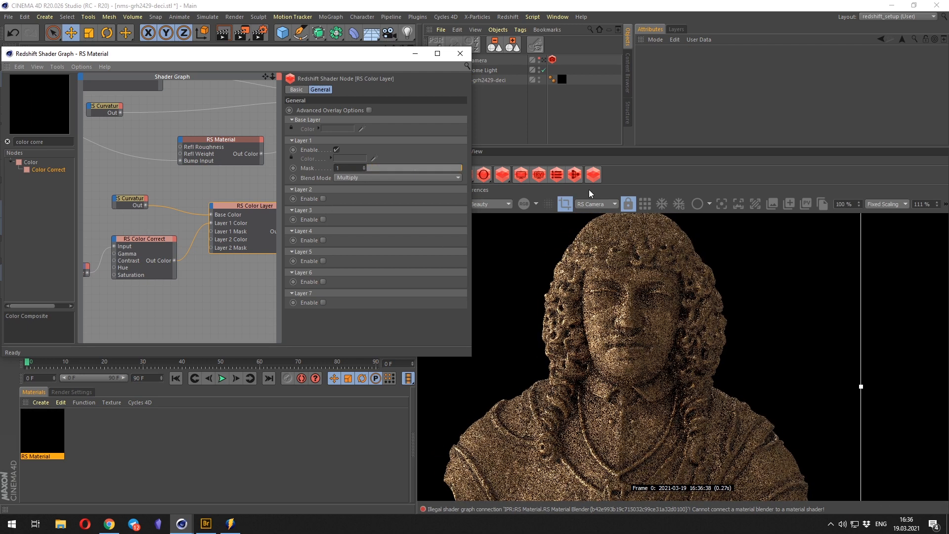
Preview the grunge Color Correct node, set its Level Scale to 2, and adjust its Contrast to about 0.896.
{"action": "left_click_drag", "start_coordinate": [171, 302], "coordinate": [150, 241]}
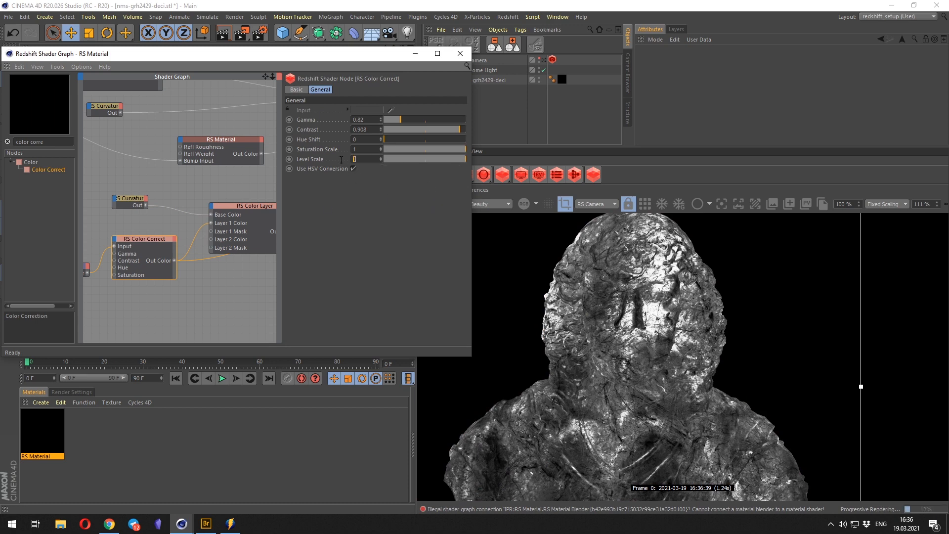
{"action": "type", "text": "2"}
{"action": "key", "text": "Return"}
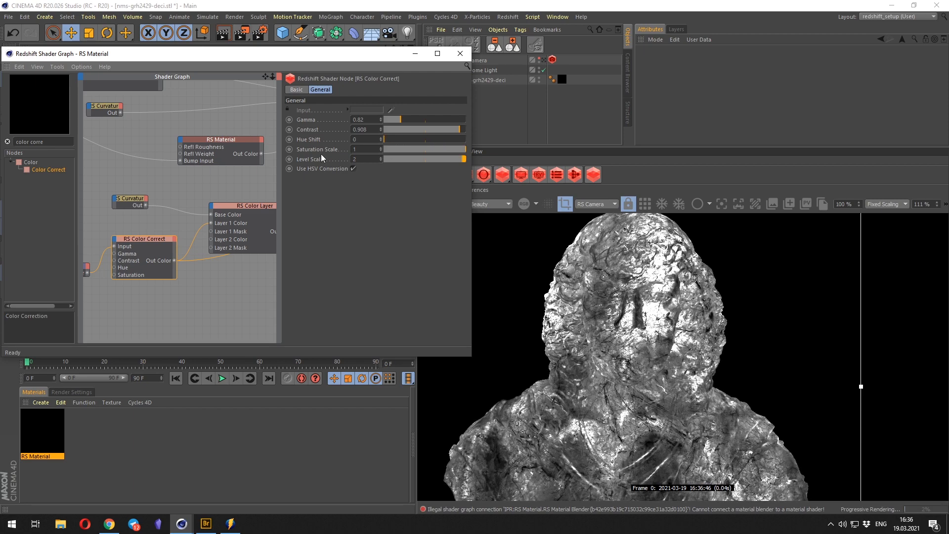
{"action": "mouse_move", "coordinate": [406, 119]}
{"action": "left_mouse_down"}
{"action": "mouse_move", "coordinate": [428, 119]}
{"action": "mouse_move", "coordinate": [389, 119]}
{"action": "mouse_move", "coordinate": [408, 120]}
{"action": "left_mouse_up"}
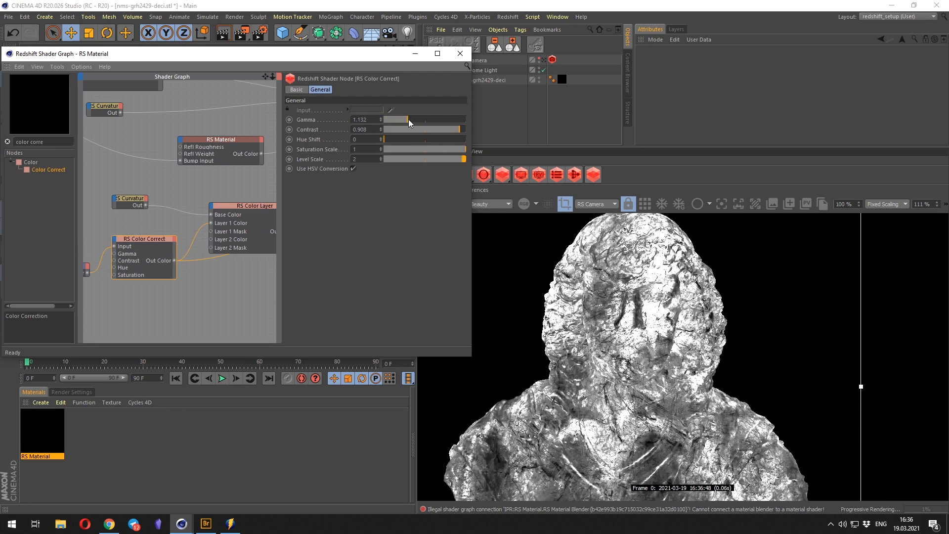
{"action": "left_click", "coordinate": [444, 129]}
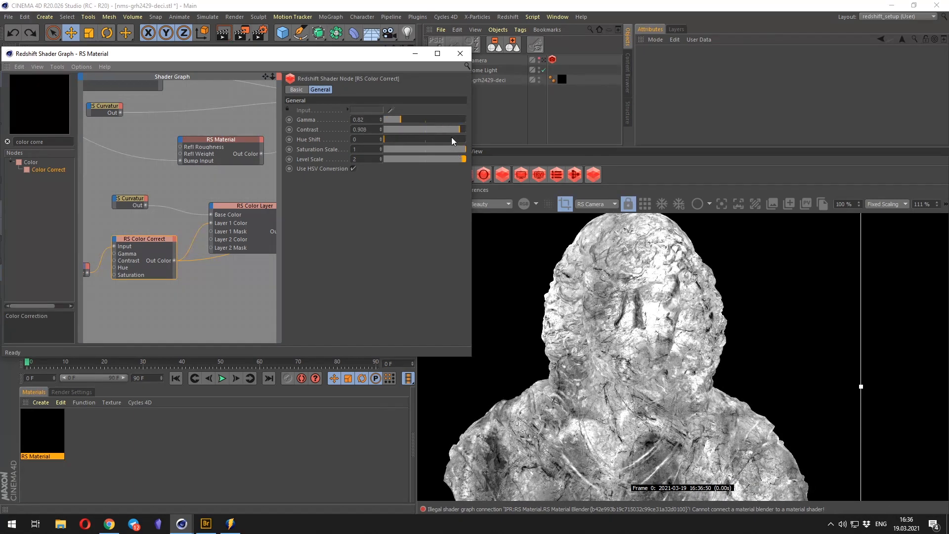
{"action": "left_click", "coordinate": [456, 130]}
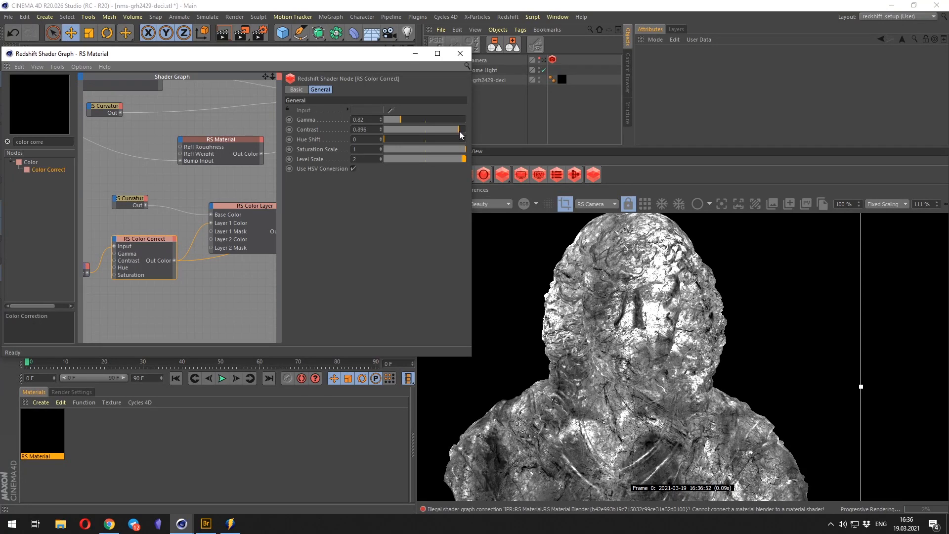
Preview the Color Layer mask on the bust and compare it with the full Material Blender result.
{"action": "middle_click_drag", "start_coordinate": [267, 188], "coordinate": [183, 184]}
{"action": "left_click", "coordinate": [191, 212]}
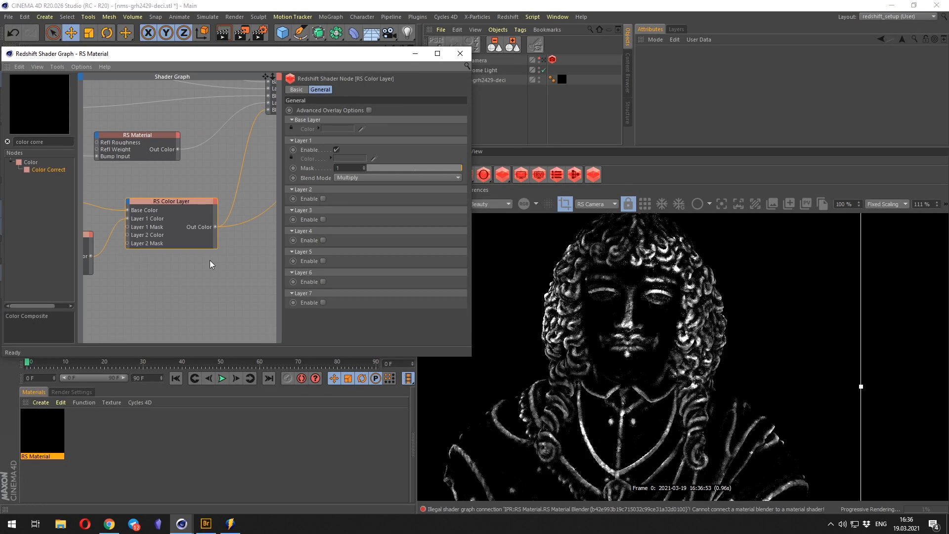
{"action": "middle_click_drag", "start_coordinate": [143, 266], "coordinate": [156, 293]}
{"action": "middle_click_drag", "start_coordinate": [248, 171], "coordinate": [239, 173]}
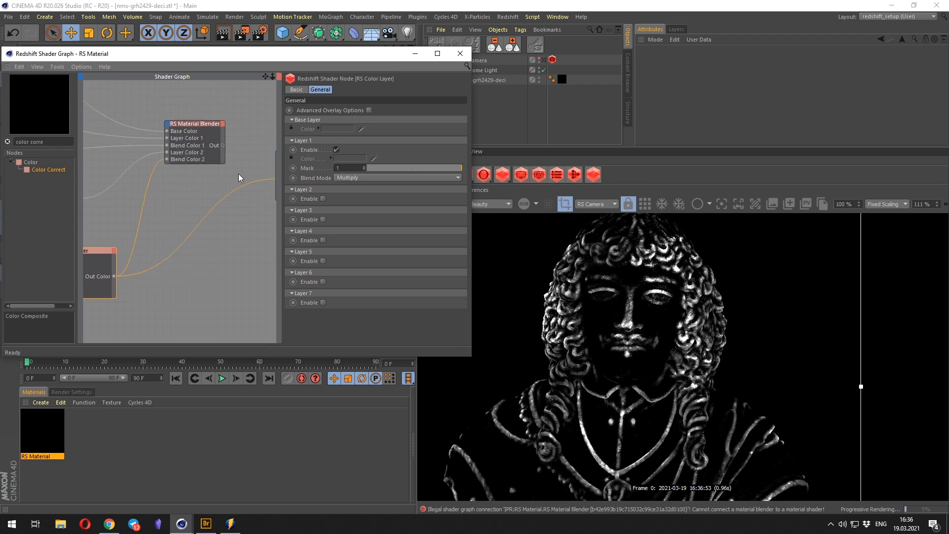
{"action": "left_click", "coordinate": [192, 154]}
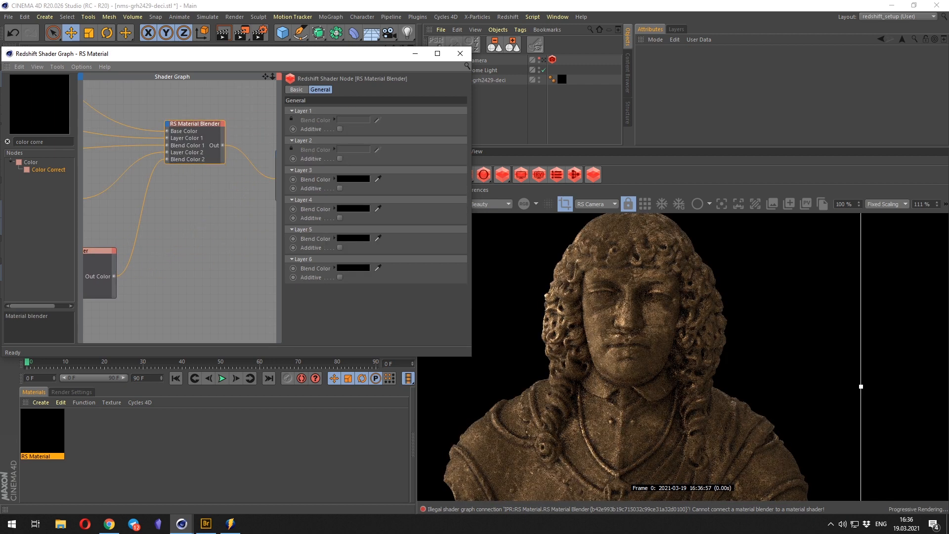
Preview the Curvature node feeding the Color Layer and set its Remap input range to Min 0.249 and Max 0.266.
{"action": "middle_click_drag", "start_coordinate": [201, 230], "coordinate": [165, 267]}
{"action": "left_click_drag", "start_coordinate": [207, 211], "coordinate": [212, 204]}
{"action": "middle_click_drag", "start_coordinate": [126, 221], "coordinate": [140, 216]}
{"action": "left_click", "coordinate": [101, 199]}
{"action": "key", "text": "o"}
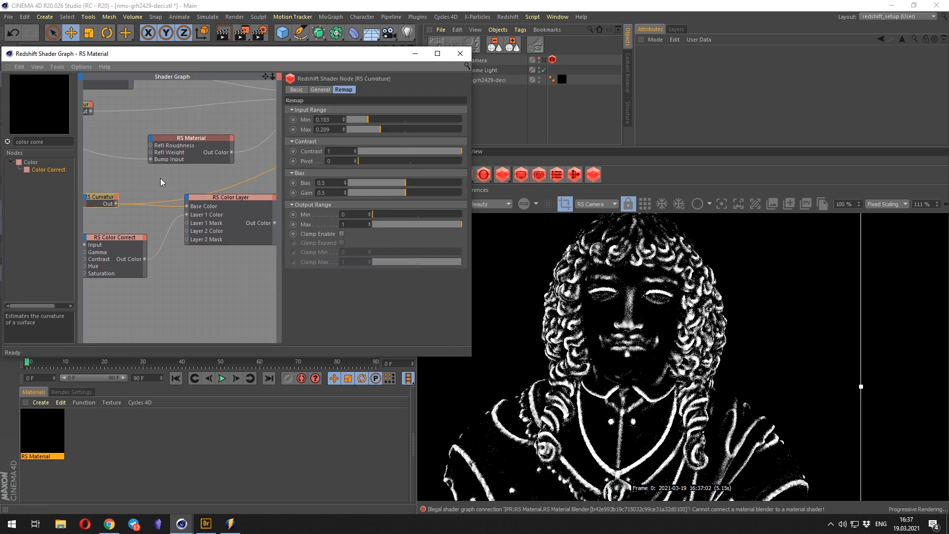
{"action": "left_click_drag", "start_coordinate": [360, 119], "coordinate": [377, 126]}
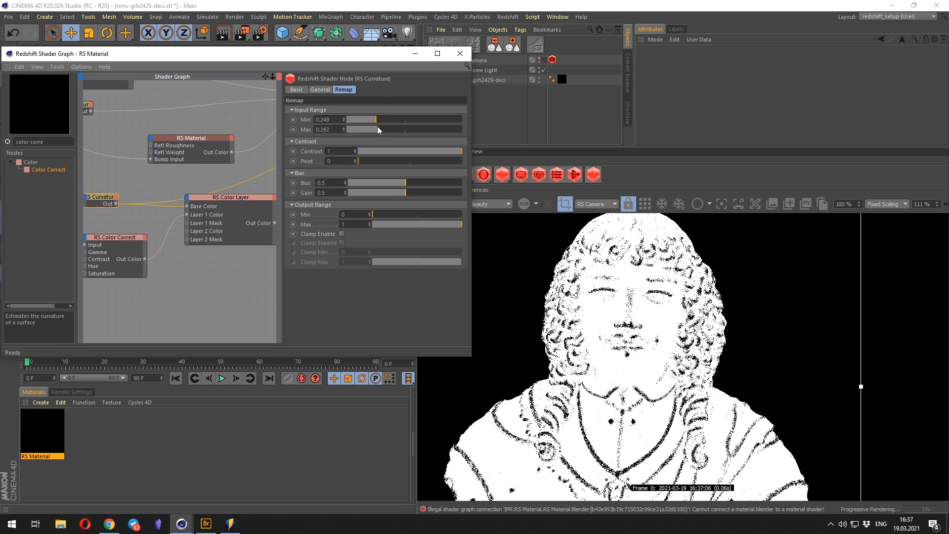
Preview the Material Blender and examine how far the worn copper spreads over the bust.
{"action": "middle_click_drag", "start_coordinate": [256, 180], "coordinate": [119, 207]}
{"action": "left_click", "coordinate": [220, 139]}
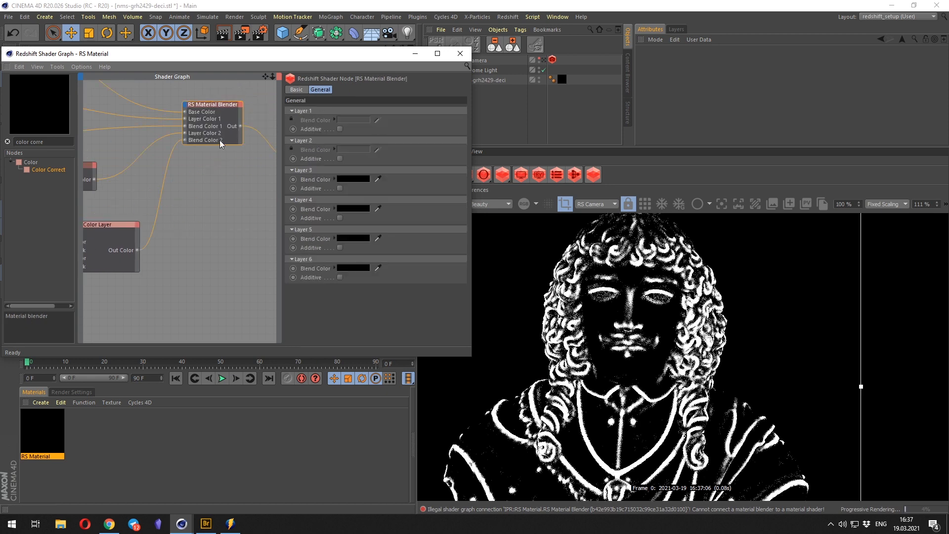
{"action": "key", "text": "o"}
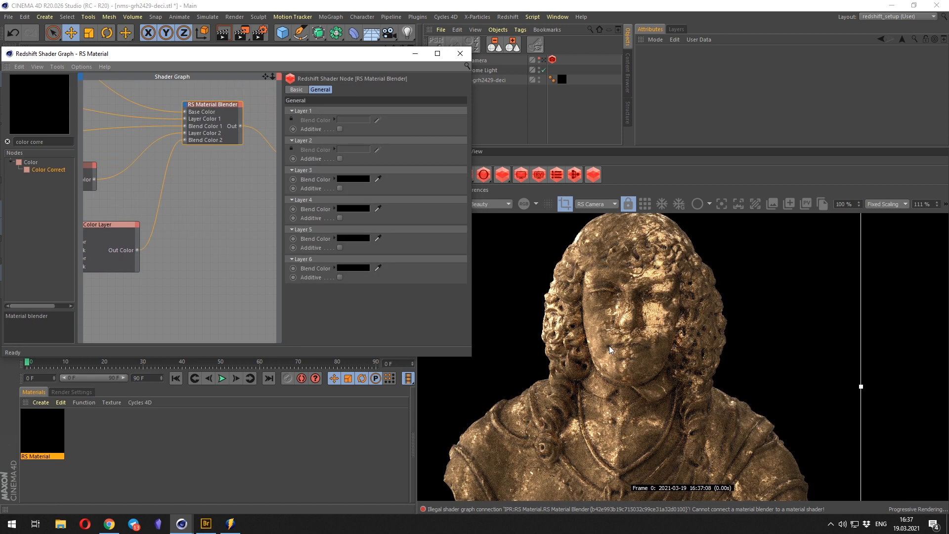
{"action": "scroll", "coordinate": [609, 349], "scroll_direction": "down", "scroll_amount": 3}
{"action": "scroll", "coordinate": [642, 397], "scroll_direction": "up", "scroll_amount": 3}
{"action": "middle_click_drag", "start_coordinate": [618, 340], "coordinate": [612, 376]}
{"action": "scroll", "coordinate": [600, 345], "scroll_direction": "down", "scroll_amount": 2}
{"action": "scroll", "coordinate": [595, 329], "scroll_direction": "up", "scroll_amount": 2}
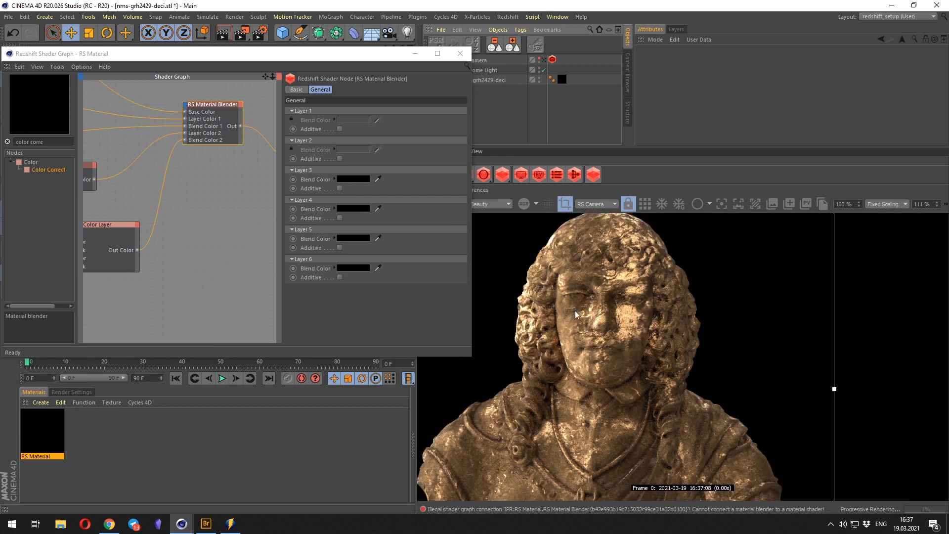
Set the Remap input Min of the worn-edge Curvature node to 0.083.
{"action": "middle_click_drag", "start_coordinate": [79, 268], "coordinate": [232, 251]}
{"action": "left_click", "coordinate": [168, 209]}
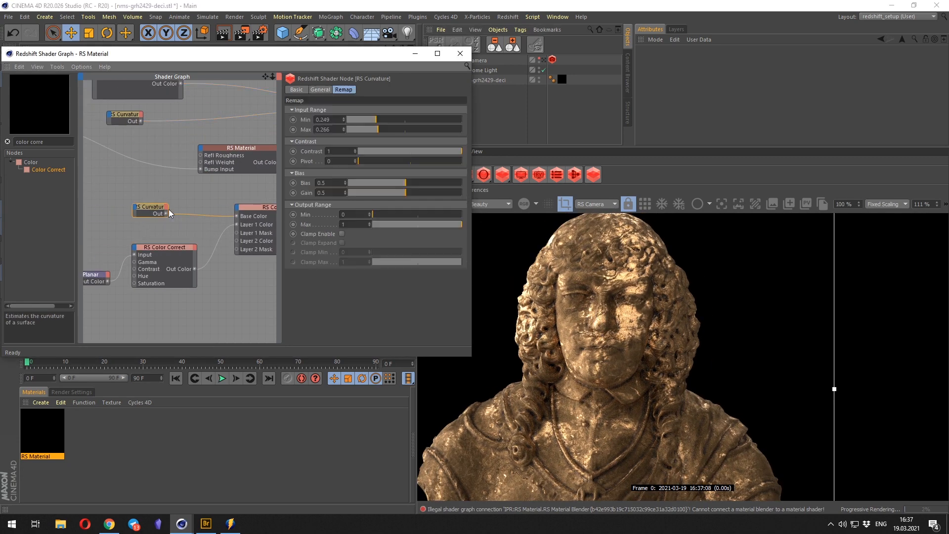
{"action": "left_click_drag", "start_coordinate": [378, 120], "coordinate": [357, 121]}
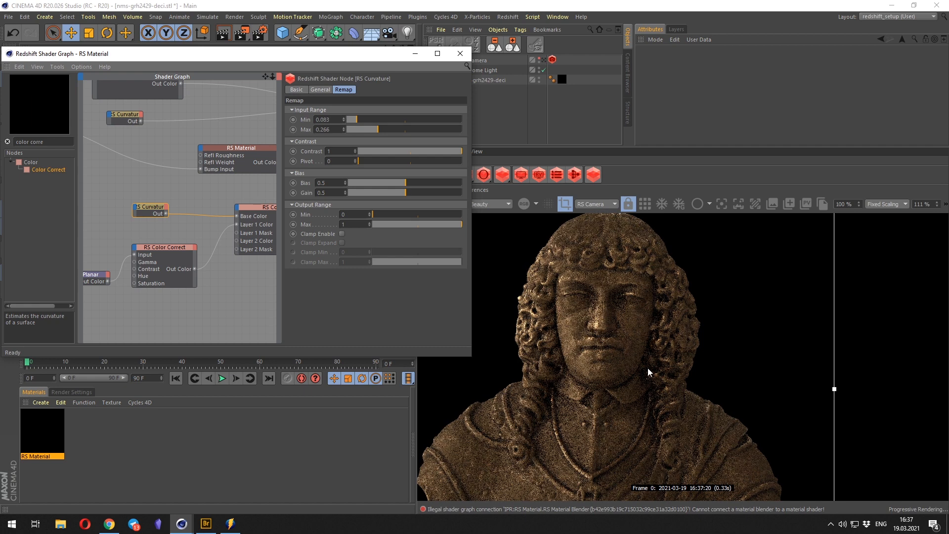
{"action": "scroll", "coordinate": [643, 361], "scroll_direction": "down", "scroll_amount": 1}
{"action": "scroll", "coordinate": [186, 142], "scroll_direction": "down", "scroll_amount": 2}
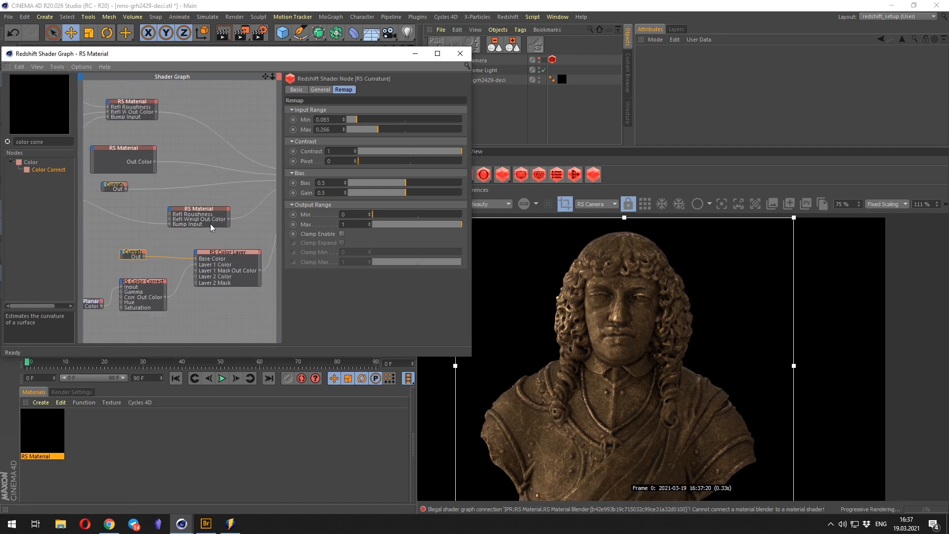
Examine the reduced copper wear on the bust's armour, hair and face in the render view.
{"action": "middle_click_drag", "start_coordinate": [210, 223], "coordinate": [203, 224]}
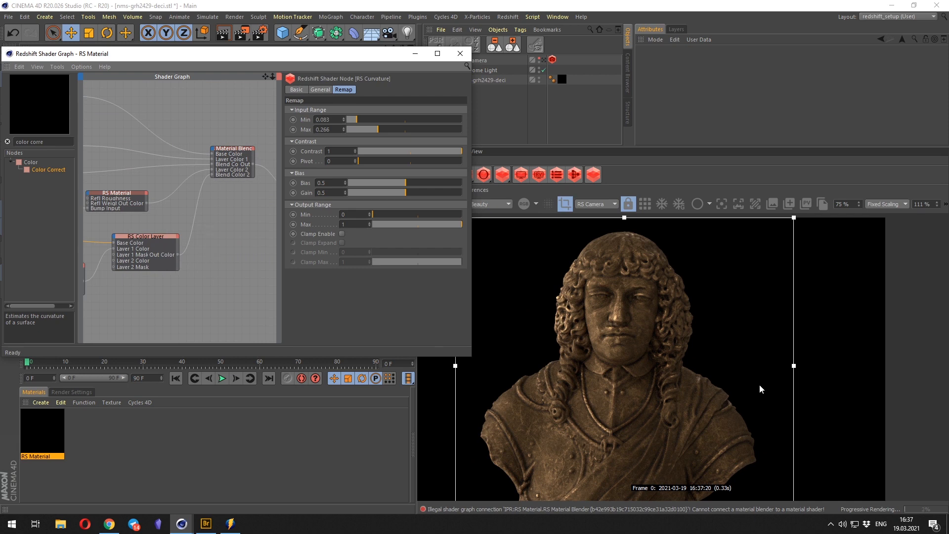
{"action": "scroll", "coordinate": [606, 340], "scroll_direction": "up", "scroll_amount": 1}
{"action": "scroll", "coordinate": [611, 309], "scroll_direction": "down", "scroll_amount": 1}
{"action": "scroll", "coordinate": [617, 278], "scroll_direction": "up", "scroll_amount": 1}
{"action": "scroll", "coordinate": [616, 277], "scroll_direction": "down", "scroll_amount": 1}
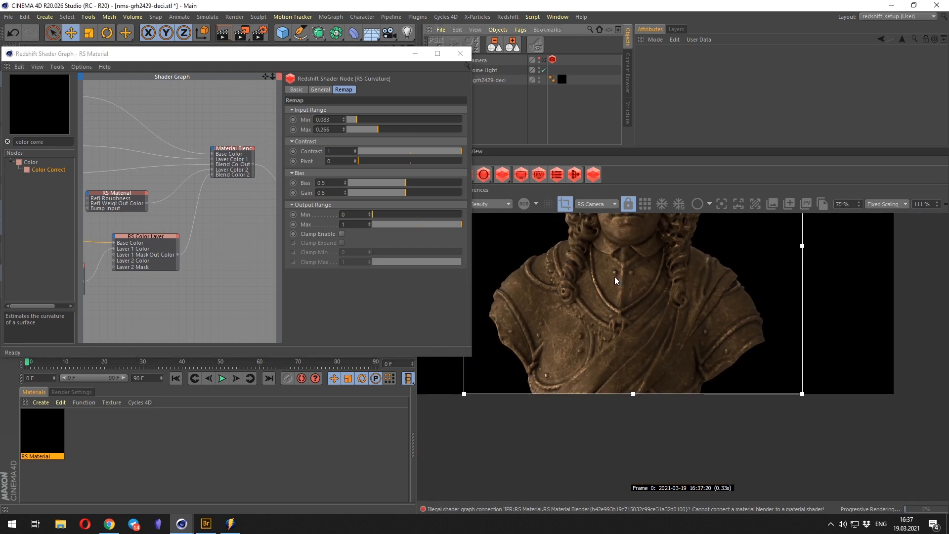
{"action": "middle_click_drag", "start_coordinate": [644, 276], "coordinate": [634, 379]}
{"action": "scroll", "coordinate": [630, 314], "scroll_direction": "up", "scroll_amount": 2}
{"action": "middle_click_drag", "start_coordinate": [632, 315], "coordinate": [638, 366]}
{"action": "scroll", "coordinate": [622, 356], "scroll_direction": "down", "scroll_amount": 1}
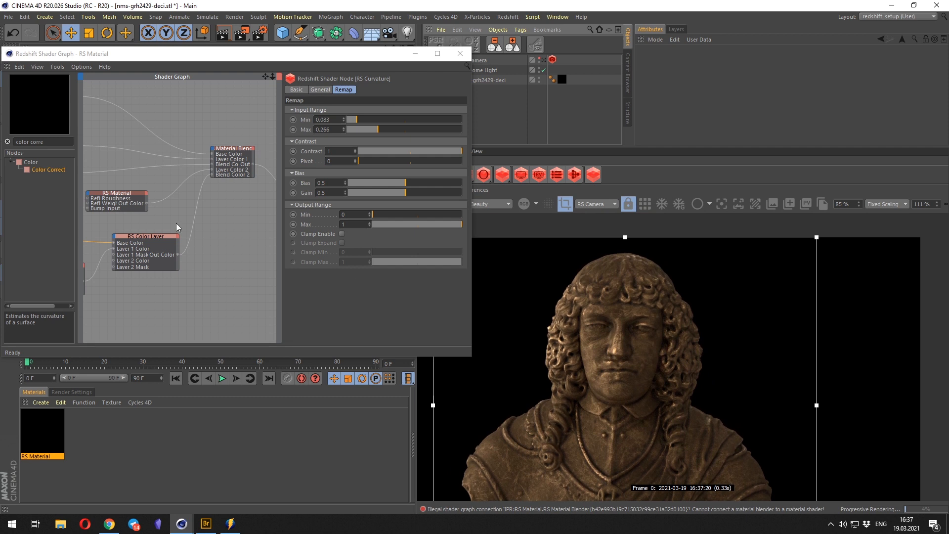
Preview the base copper RS Material alone on the bust, without the dirt and worn-edge layers.
{"action": "middle_click_drag", "start_coordinate": [190, 132], "coordinate": [175, 114]}
{"action": "left_click_drag", "start_coordinate": [118, 129], "coordinate": [132, 121]}
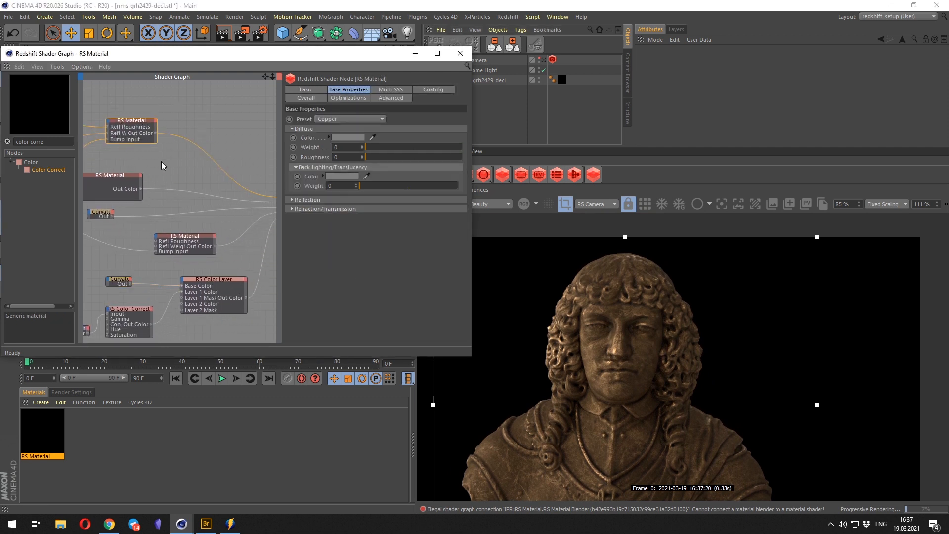
{"action": "middle_click_drag", "start_coordinate": [164, 165], "coordinate": [161, 161]}
{"action": "left_click_drag", "start_coordinate": [122, 109], "coordinate": [121, 104]}
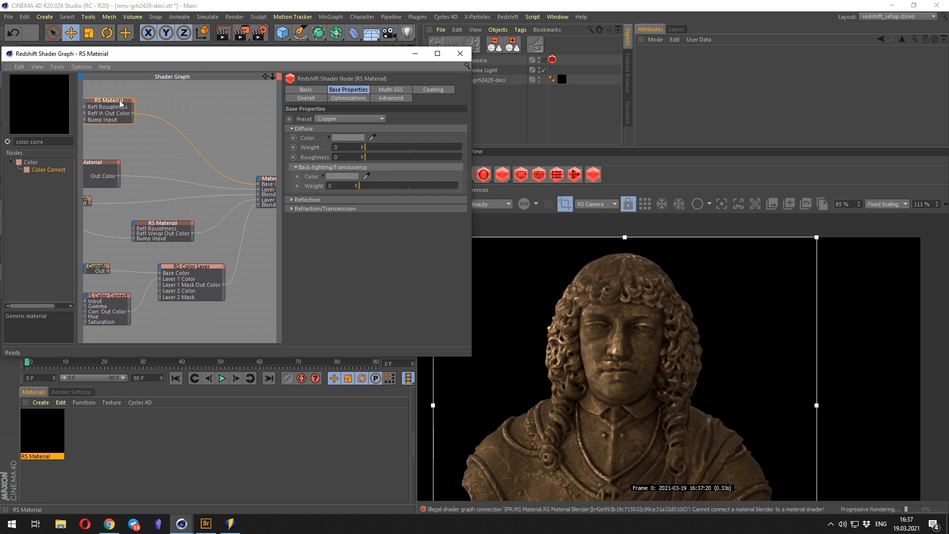
{"action": "scroll", "coordinate": [708, 355], "scroll_direction": "down", "scroll_amount": 2}
{"action": "middle_click_drag", "start_coordinate": [657, 378], "coordinate": [649, 316]}
{"action": "scroll", "coordinate": [656, 307], "scroll_direction": "up", "scroll_amount": 1}
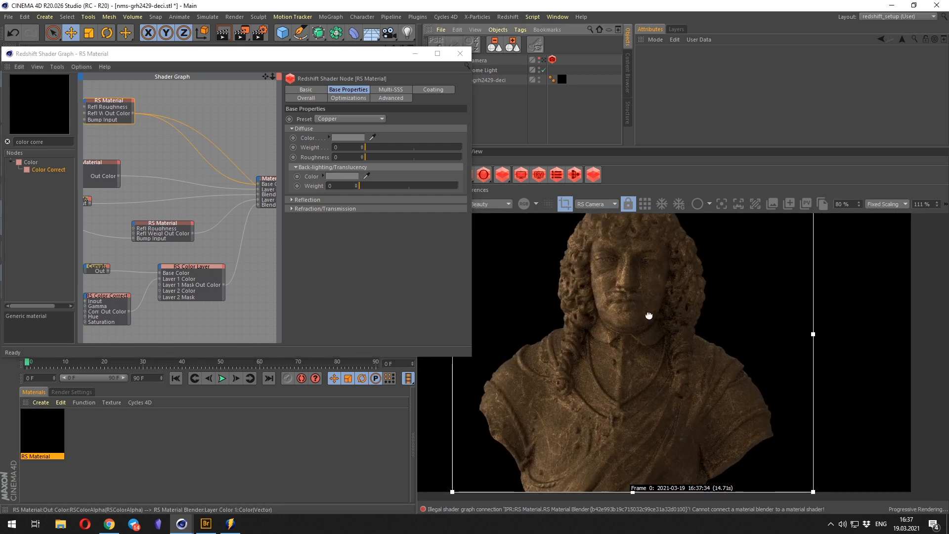
Return the preview to the Material Blender and examine the layered copper on the bust's face, hair and chest.
{"action": "middle_click_drag", "start_coordinate": [212, 168], "coordinate": [179, 164]}
{"action": "left_click", "coordinate": [222, 163]}
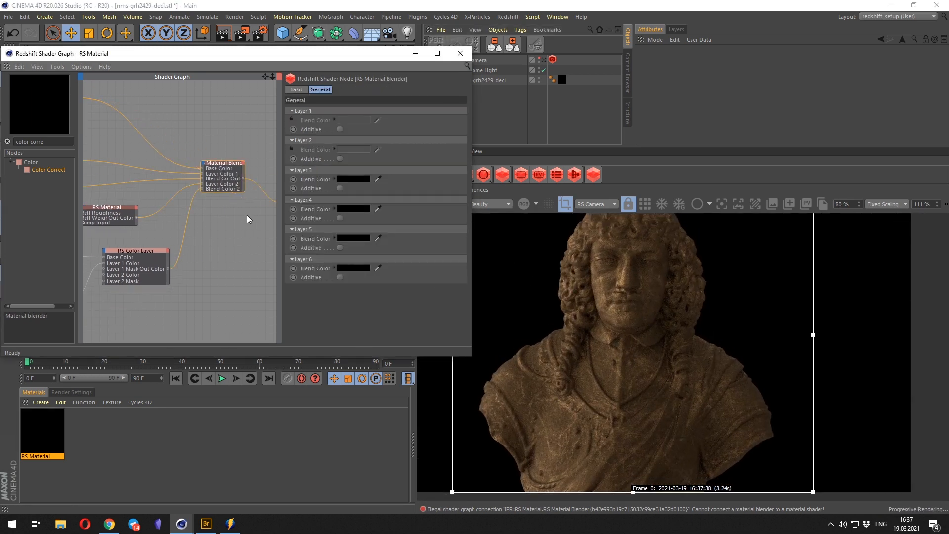
{"action": "middle_click_drag", "start_coordinate": [593, 318], "coordinate": [581, 340]}
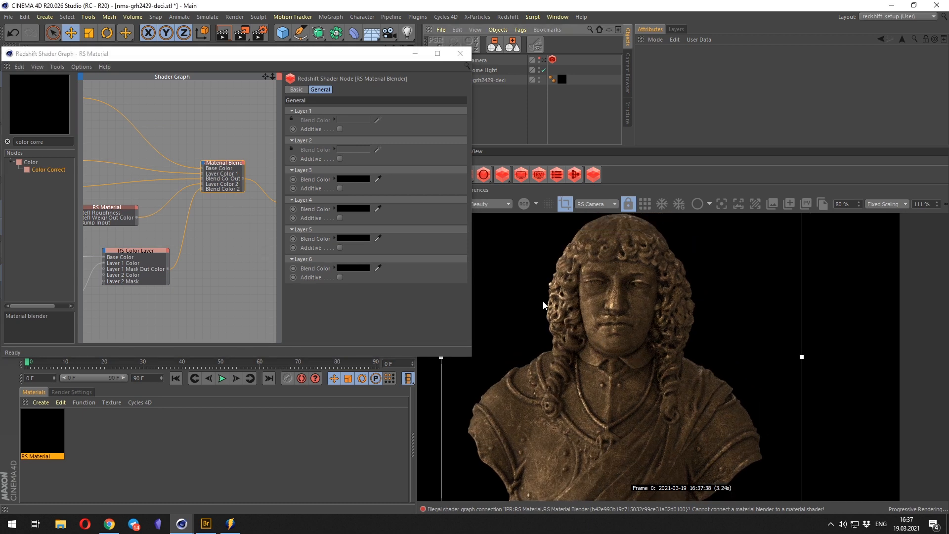
{"action": "scroll", "coordinate": [608, 431], "scroll_direction": "up", "scroll_amount": 6}
{"action": "scroll", "coordinate": [599, 413], "scroll_direction": "down", "scroll_amount": 7}
{"action": "middle_click_drag", "start_coordinate": [622, 386], "coordinate": [616, 364]}
{"action": "scroll", "coordinate": [616, 365], "scroll_direction": "up", "scroll_amount": 3}
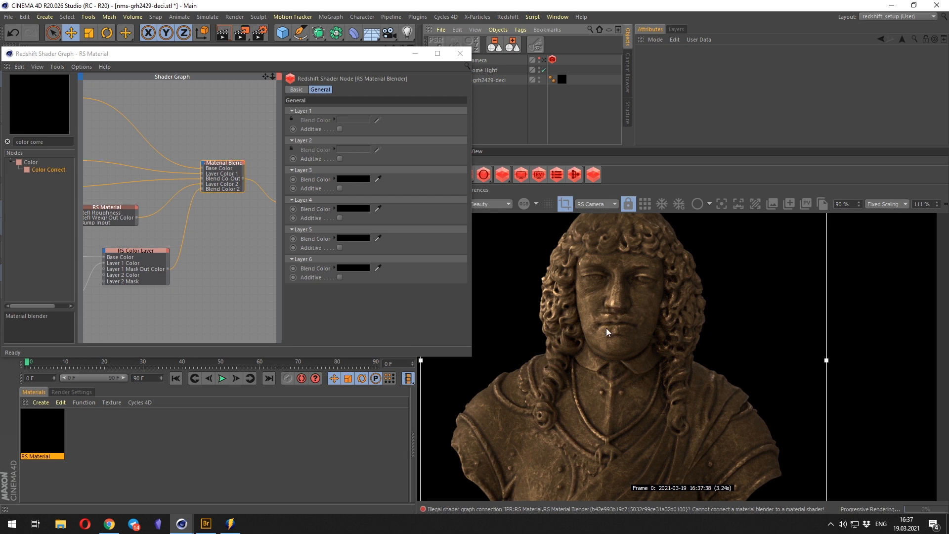
{"action": "middle_click_drag", "start_coordinate": [605, 328], "coordinate": [587, 369]}
{"action": "scroll", "coordinate": [555, 340], "scroll_direction": "up", "scroll_amount": 2}
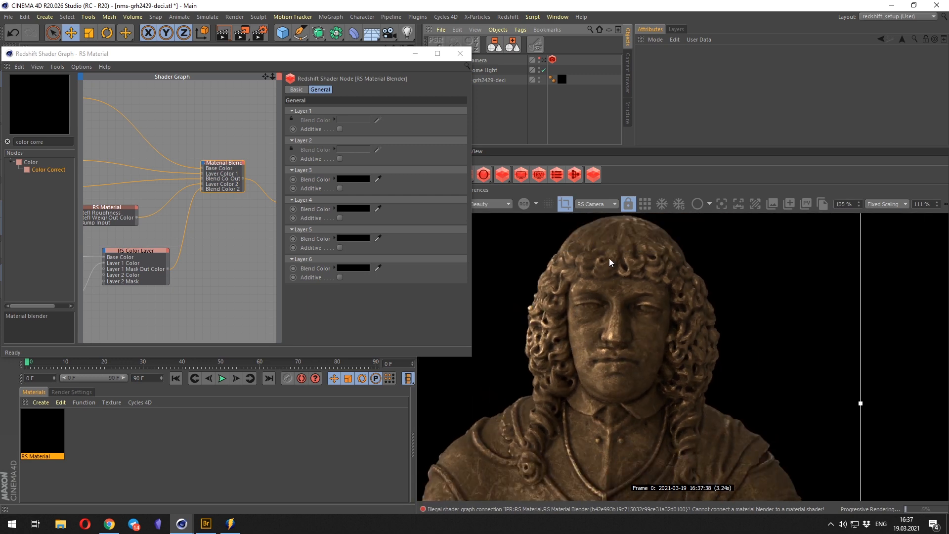
{"action": "scroll", "coordinate": [554, 273], "scroll_direction": "up", "scroll_amount": 2}
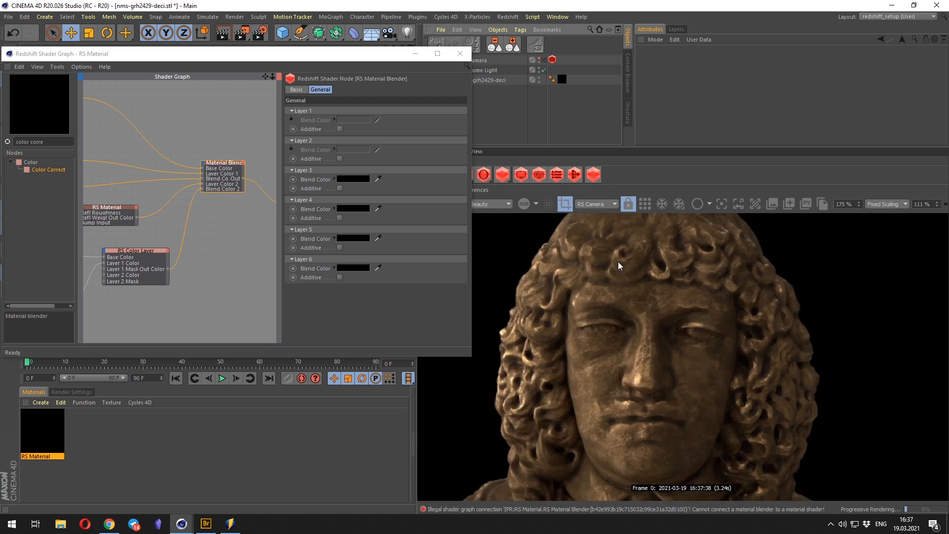
{"action": "scroll", "coordinate": [636, 339], "scroll_direction": "down", "scroll_amount": 1}
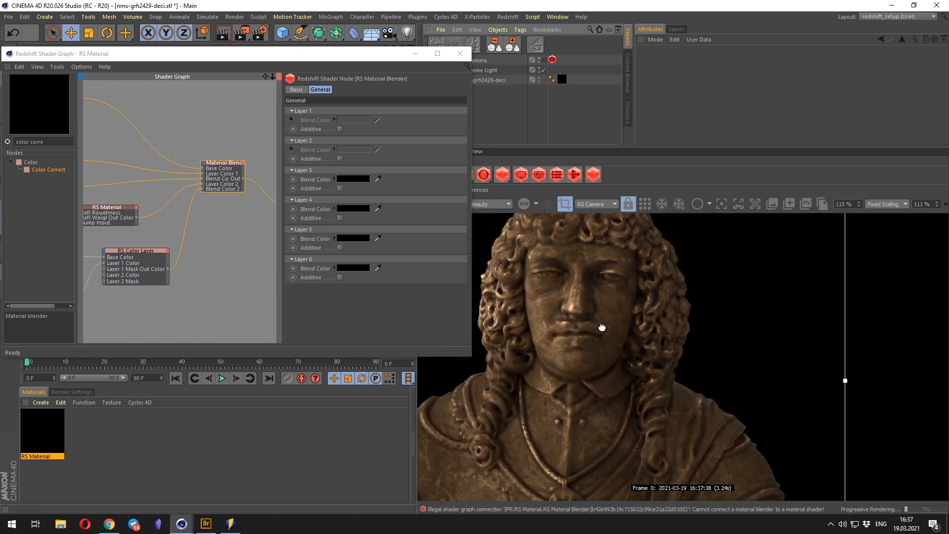
{"action": "scroll", "coordinate": [221, 248], "scroll_direction": "down", "scroll_amount": 3}
Reposition the Output node and the Color Layer node to tidy the shader graph.
{"action": "middle_click_drag", "start_coordinate": [221, 249], "coordinate": [167, 212]}
{"action": "scroll", "coordinate": [217, 202], "scroll_direction": "up", "scroll_amount": 2}
{"action": "left_click_drag", "start_coordinate": [217, 172], "coordinate": [247, 171]}
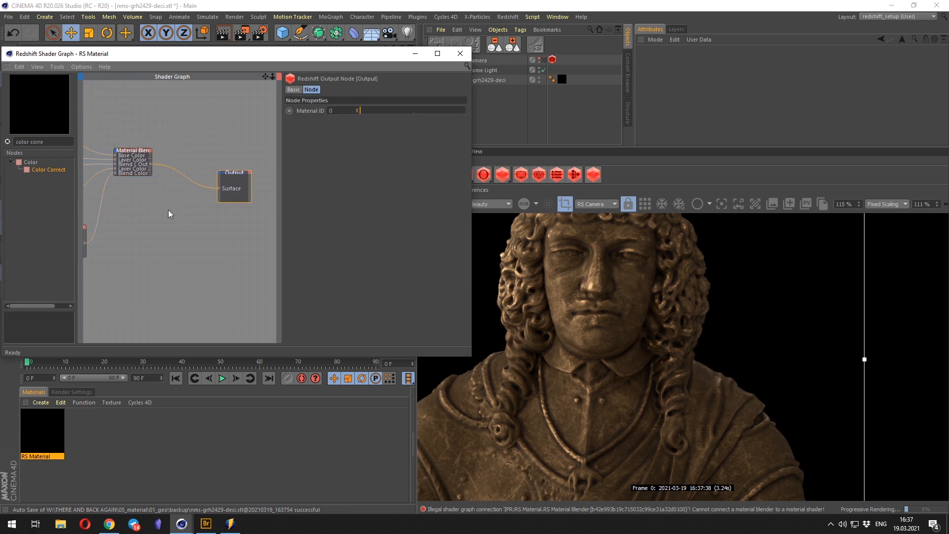
{"action": "middle_click_drag", "start_coordinate": [168, 209], "coordinate": [208, 168]}
{"action": "left_click_drag", "start_coordinate": [230, 158], "coordinate": [245, 176]}
{"action": "left_click_drag", "start_coordinate": [167, 233], "coordinate": [159, 225]}
Review the Curvature, grunge texture, TriPlanar and Color Correct nodes that feed the worn-edge mask.
{"action": "middle_click_drag", "start_coordinate": [96, 279], "coordinate": [210, 259]}
{"action": "scroll", "coordinate": [156, 237], "scroll_direction": "down", "scroll_amount": 2}
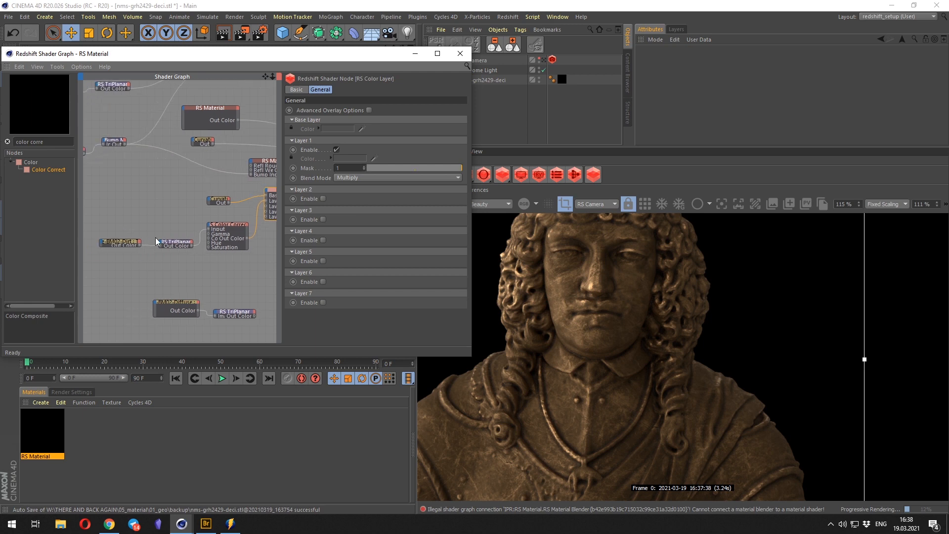
{"action": "left_click_drag", "start_coordinate": [116, 192], "coordinate": [198, 220]}
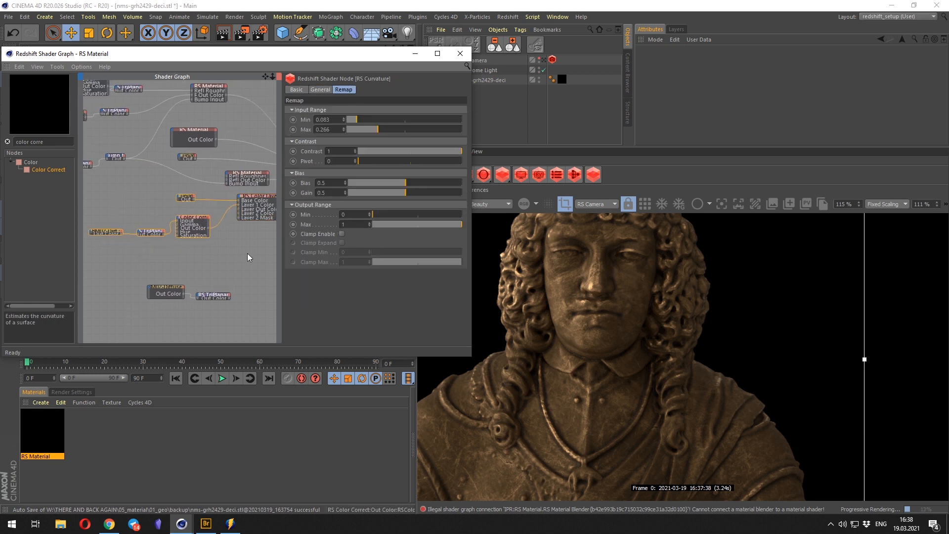
{"action": "left_click_drag", "start_coordinate": [88, 219], "coordinate": [205, 213]}
{"action": "left_click", "coordinate": [257, 268]}
{"action": "middle_click_drag", "start_coordinate": [258, 268], "coordinate": [168, 264]}
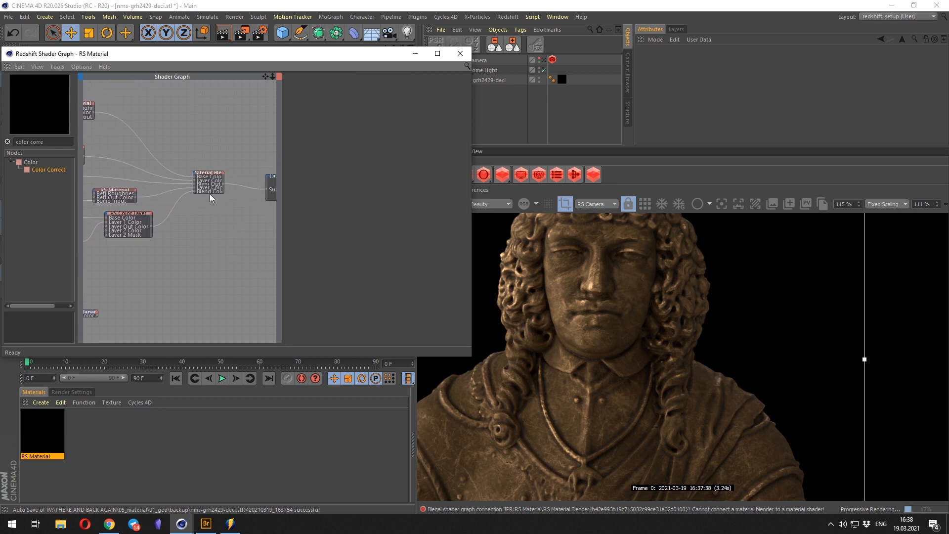
Enlarge the Material Blender node and review the bust render alongside the material layers feeding it.
{"action": "left_click", "coordinate": [211, 193]}
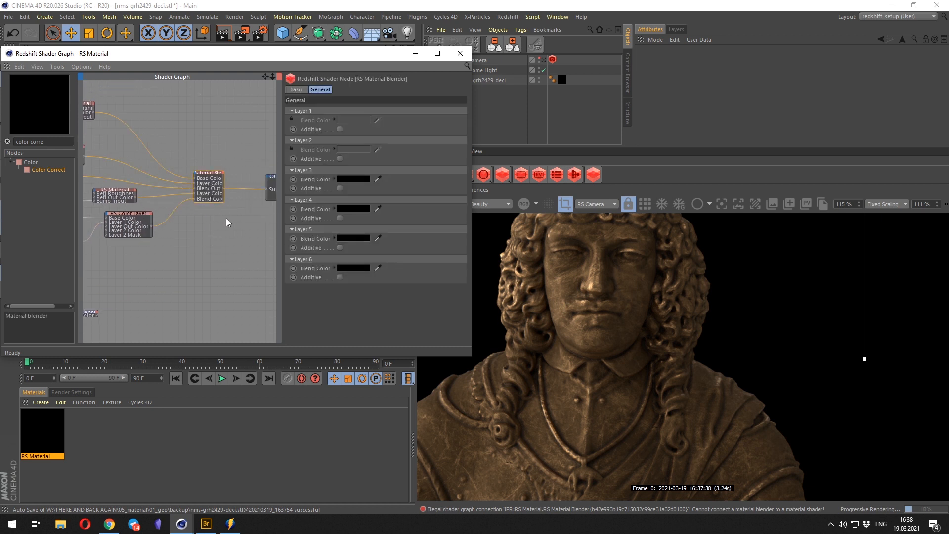
{"action": "scroll", "coordinate": [223, 192], "scroll_direction": "up", "scroll_amount": 1}
{"action": "scroll", "coordinate": [638, 271], "scroll_direction": "down", "scroll_amount": 2}
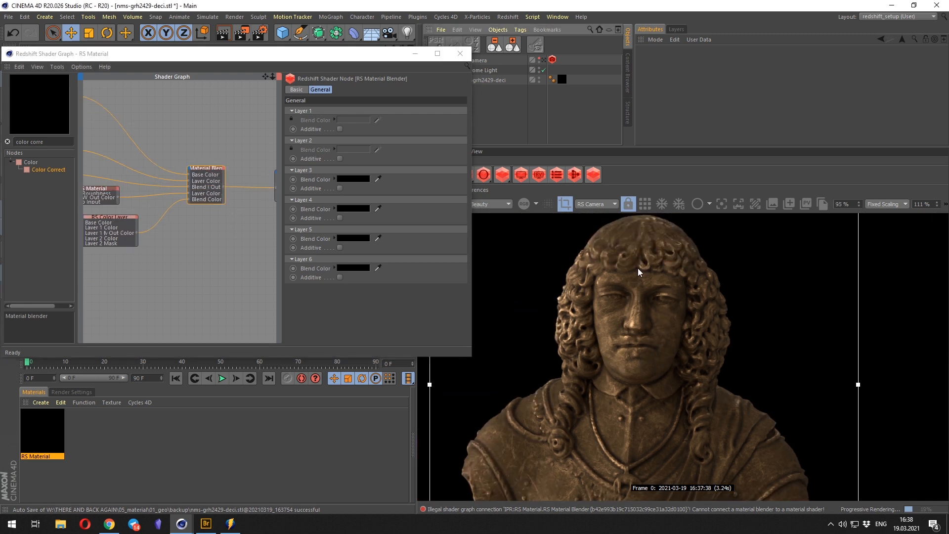
{"action": "middle_click_drag", "start_coordinate": [171, 242], "coordinate": [222, 248], "text": "alt"}
{"action": "middle_click_drag", "start_coordinate": [126, 172], "coordinate": [127, 194], "text": "alt"}
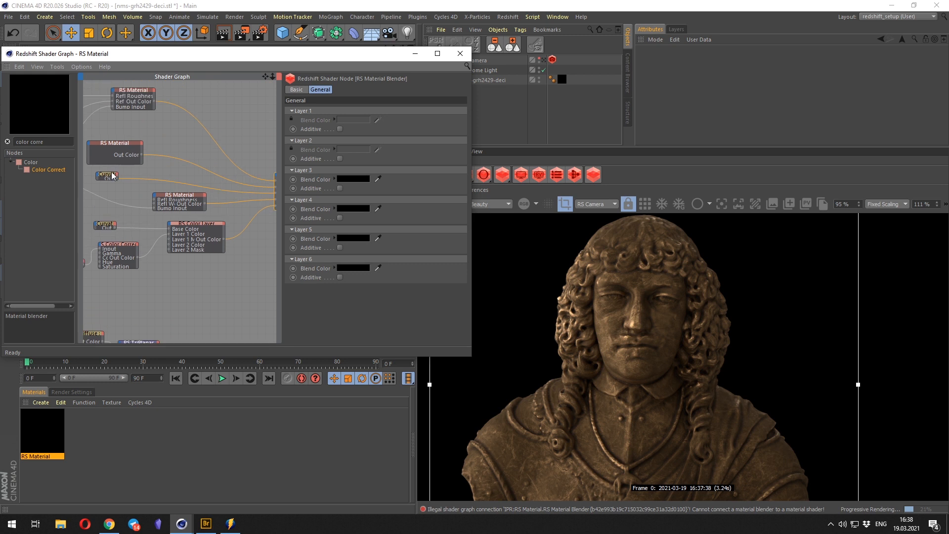
Reposition the Curvature node and the RS Material node above the worn-edge layer to tidy the shader graph.
{"action": "left_click_drag", "start_coordinate": [115, 179], "coordinate": [163, 175]}
{"action": "left_click", "coordinate": [132, 155]}
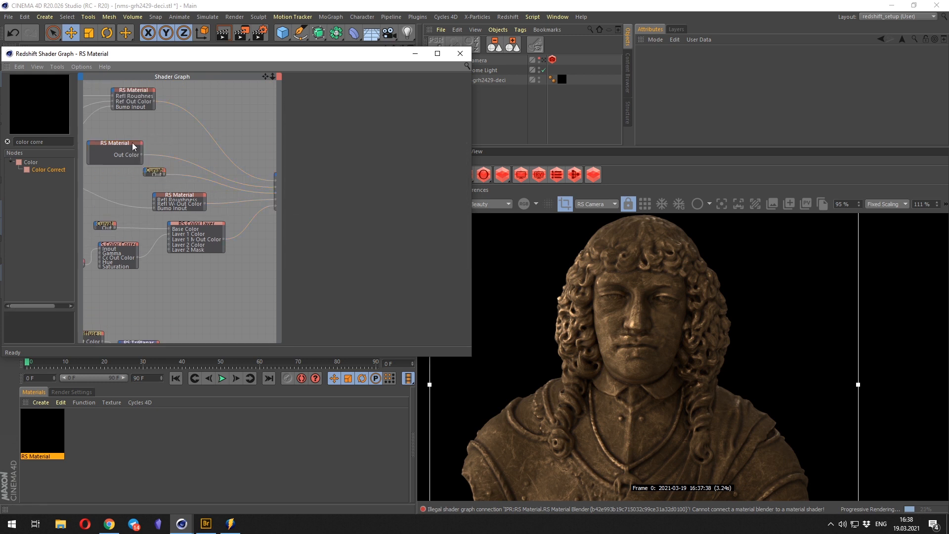
{"action": "left_click_drag", "start_coordinate": [129, 142], "coordinate": [151, 163]}
{"action": "left_click", "coordinate": [236, 258]}
Arrange the BM02-Diffuse grunge texture and its TriPlanar node in a row beneath the worn-edge mask nodes.
{"action": "middle_click_drag", "start_coordinate": [206, 340], "coordinate": [175, 268], "text": "alt"}
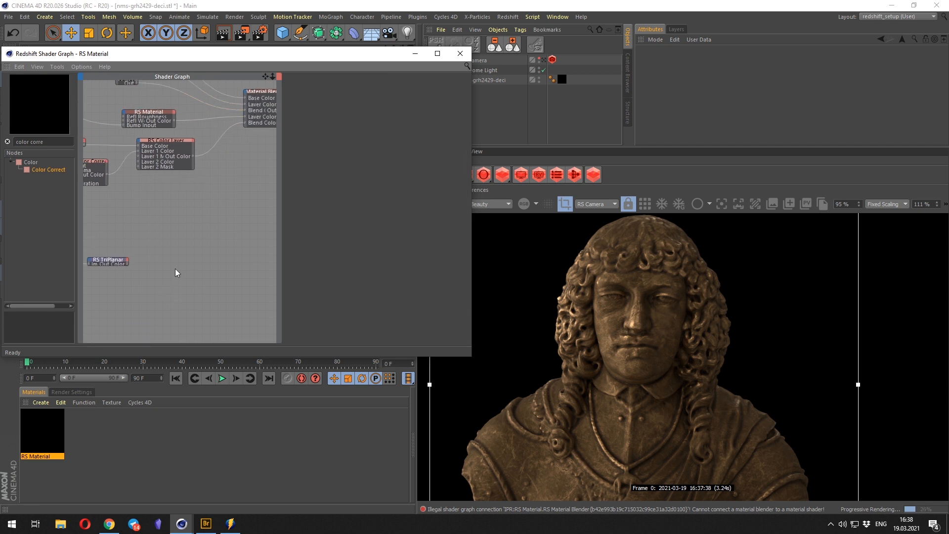
{"action": "middle_click_drag", "start_coordinate": [113, 231], "coordinate": [143, 225], "text": "alt"}
{"action": "left_click", "coordinate": [218, 253]}
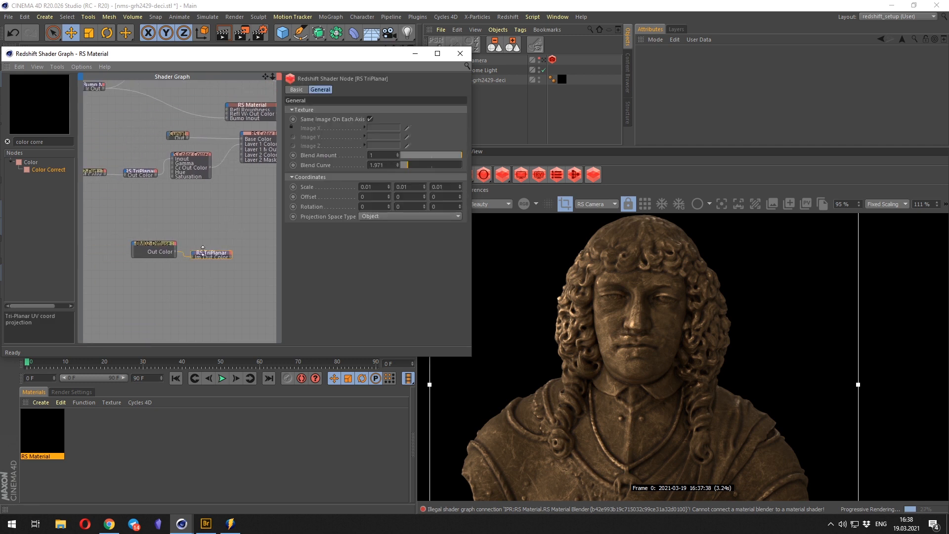
{"action": "left_click_drag", "start_coordinate": [211, 252], "coordinate": [248, 231]}
{"action": "left_click_drag", "start_coordinate": [198, 213], "coordinate": [120, 270]}
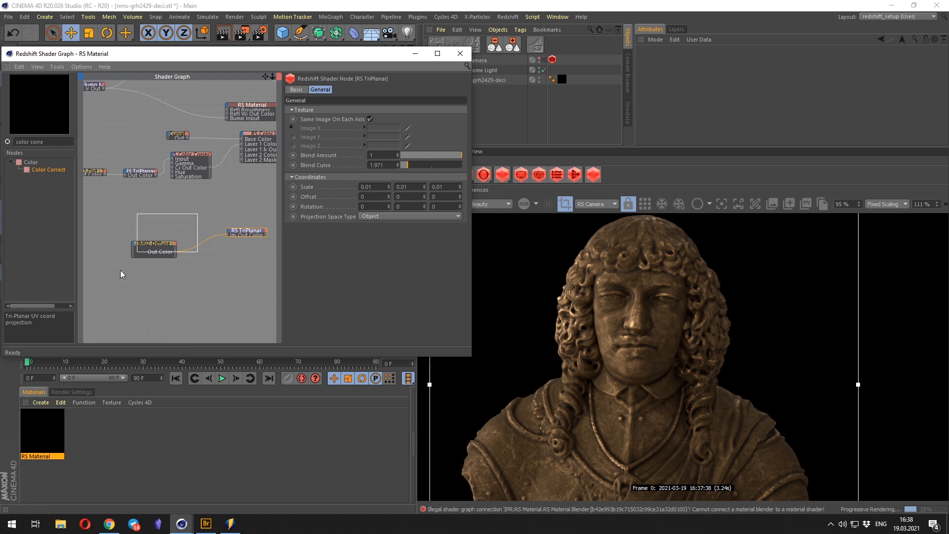
{"action": "left_click_drag", "start_coordinate": [159, 244], "coordinate": [177, 229]}
Preview the BM02-Diffuse grunge texture's TriPlanar output directly on the bust.
{"action": "middle_click_drag", "start_coordinate": [241, 212], "coordinate": [153, 216], "text": "alt"}
{"action": "left_click", "coordinate": [152, 236]}
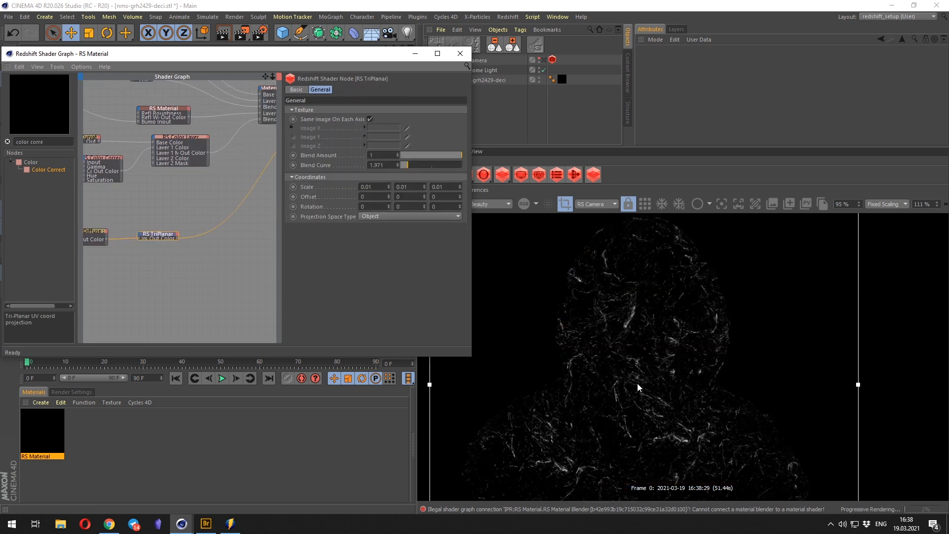
{"action": "middle_click_drag", "start_coordinate": [149, 254], "coordinate": [194, 265], "text": "alt"}
{"action": "left_click", "coordinate": [190, 194]}
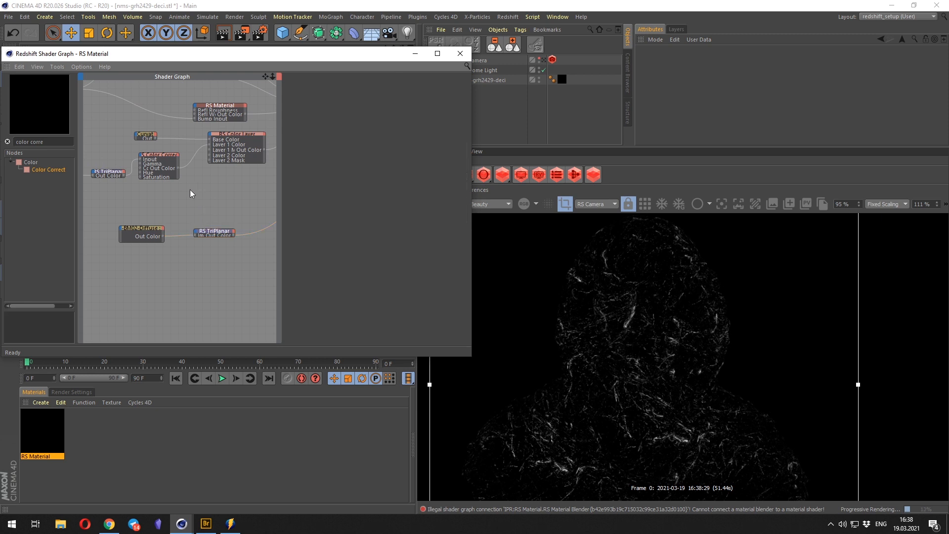
Enable Gamma Override on the BM02-Diffuse grunge texture and adjust its gamma to strengthen the scratches.
{"action": "left_click_drag", "start_coordinate": [174, 215], "coordinate": [115, 278]}
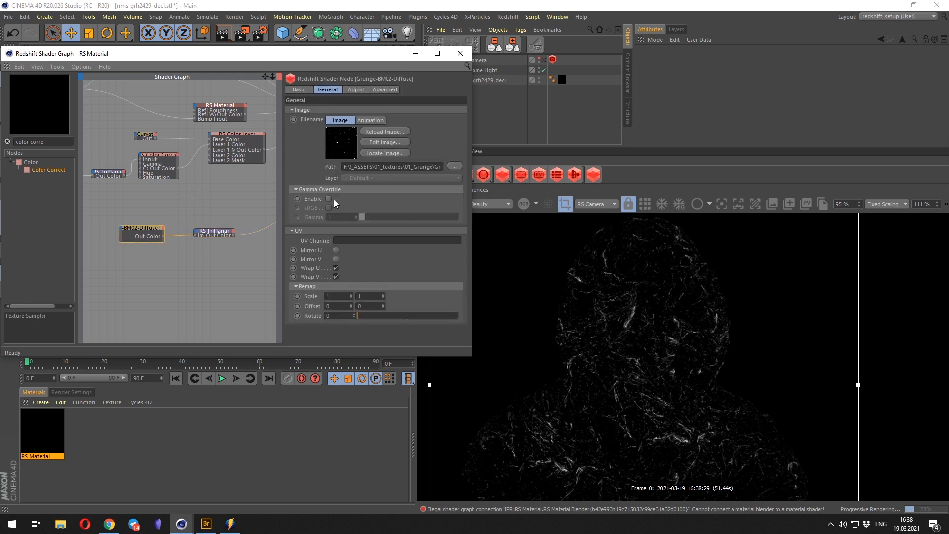
{"action": "middle_click_drag", "start_coordinate": [116, 197], "coordinate": [220, 210], "text": "alt"}
{"action": "left_click_drag", "start_coordinate": [185, 171], "coordinate": [232, 262]}
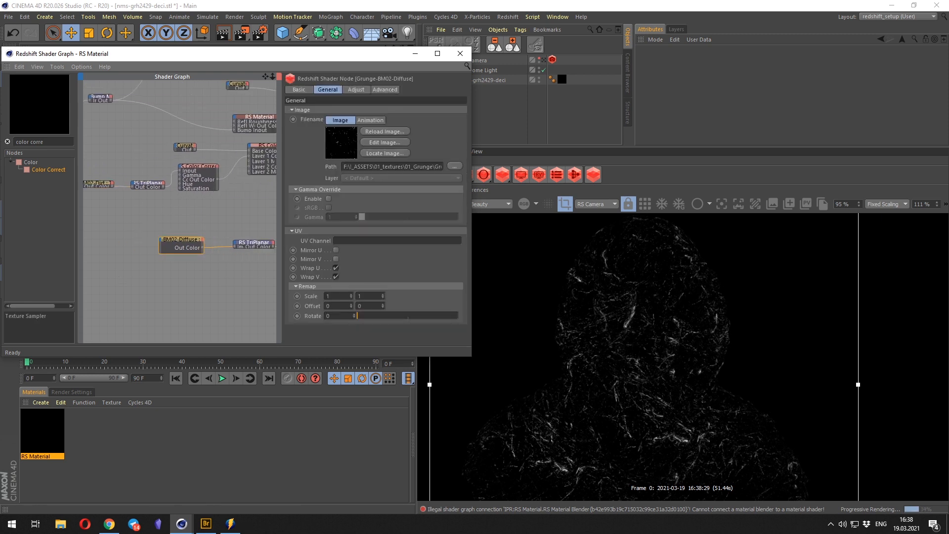
{"action": "middle_click_drag", "start_coordinate": [232, 262], "coordinate": [113, 245], "text": "alt"}
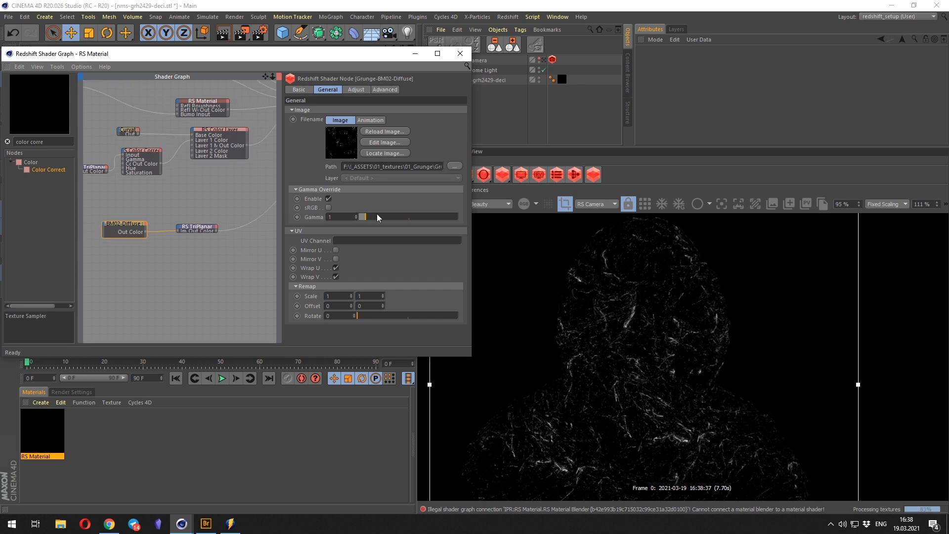
{"action": "mouse_move", "coordinate": [370, 217]}
{"action": "left_mouse_down"}
{"action": "mouse_move", "coordinate": [390, 215]}
{"action": "mouse_move", "coordinate": [365, 217]}
{"action": "left_mouse_up"}
Duplicate the worn-edge copper RS Material below the Color Layer node and preview the copy on the bust.
{"action": "middle_click_drag", "start_coordinate": [269, 210], "coordinate": [199, 238]}
{"action": "left_click_drag", "start_coordinate": [137, 129], "coordinate": [154, 200], "text": "ctrl"}
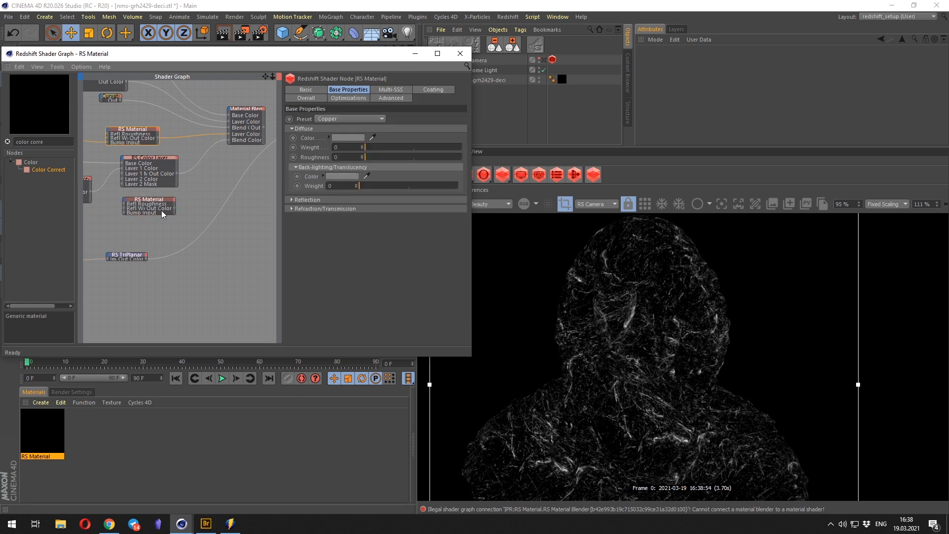
{"action": "key", "text": "c"}
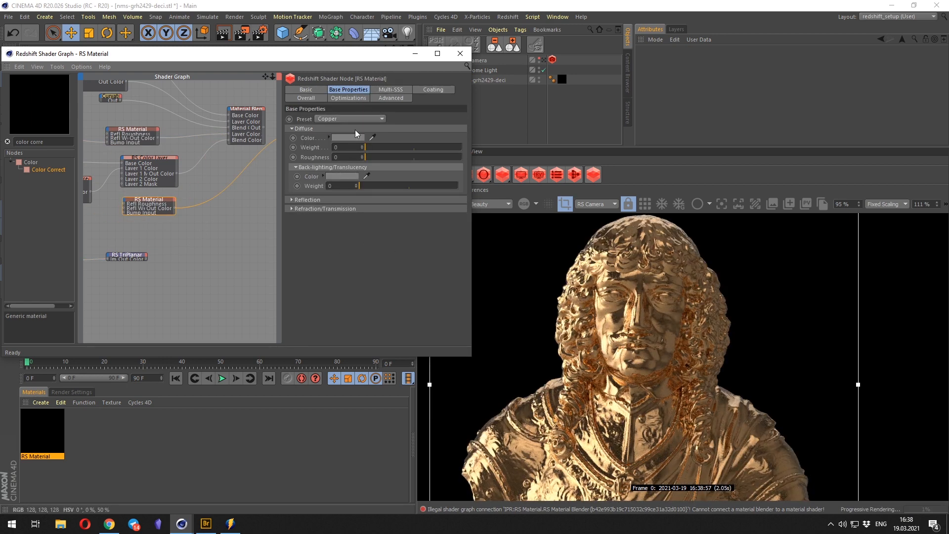
Set the duplicated RS Material's preset to Aluminium.
{"action": "left_click", "coordinate": [307, 89]}
{"action": "left_click", "coordinate": [350, 89]}
{"action": "left_click", "coordinate": [342, 119]}
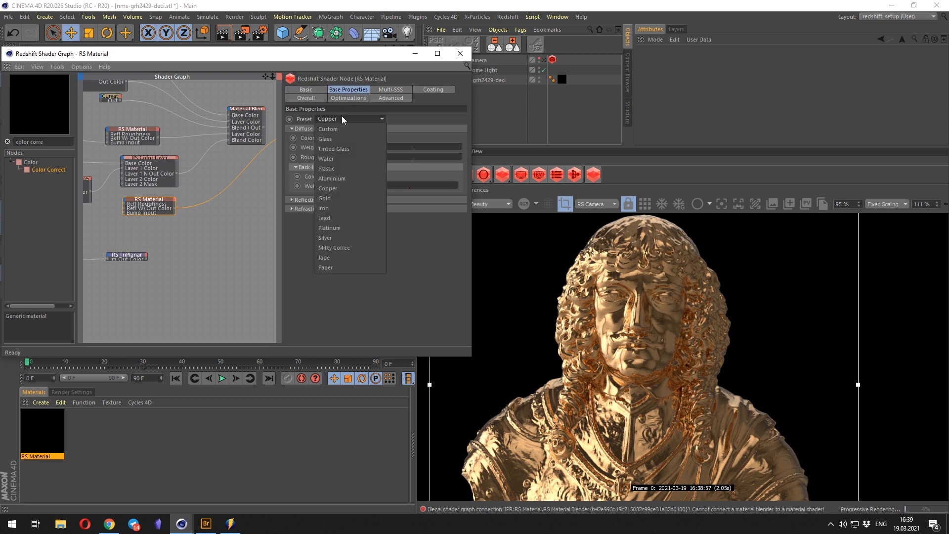
{"action": "left_click", "coordinate": [336, 118]}
{"action": "left_click", "coordinate": [336, 117]}
{"action": "left_click", "coordinate": [344, 178]}
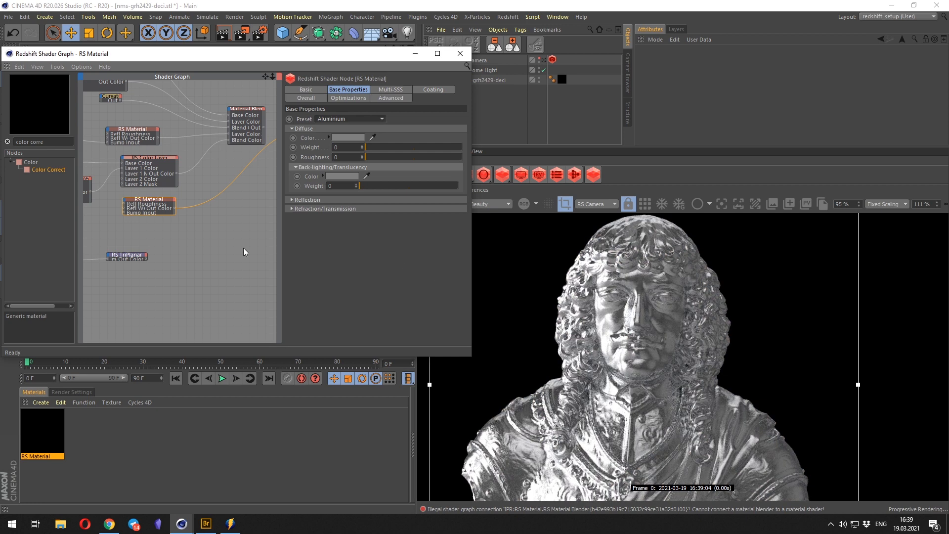
Reposition the Material Blender node and return the preview to its layered result.
{"action": "middle_click_drag", "start_coordinate": [251, 130], "coordinate": [204, 136]}
{"action": "left_click", "coordinate": [206, 117]}
{"action": "left_click_drag", "start_coordinate": [206, 116], "coordinate": [226, 155]}
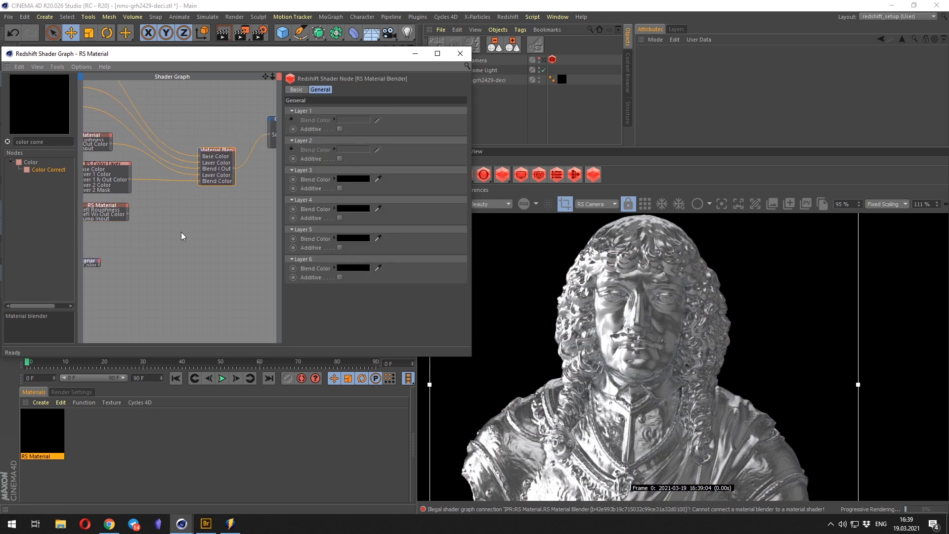
{"action": "scroll", "coordinate": [188, 225], "scroll_direction": "up", "scroll_amount": 1}
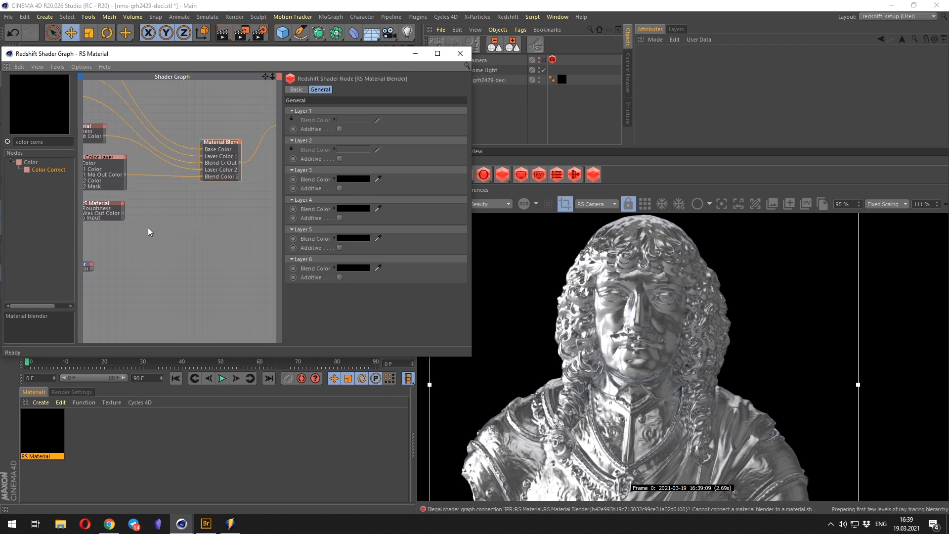
Connect the aluminium RS Material's output to Layer Color 3 of the Material Blender.
{"action": "middle_click_drag", "start_coordinate": [136, 209], "coordinate": [177, 221]}
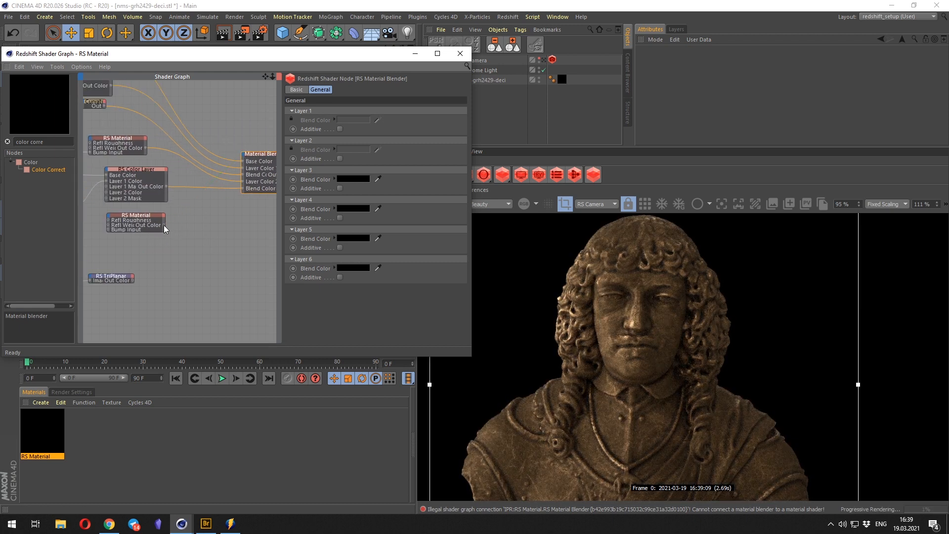
{"action": "left_click_drag", "start_coordinate": [164, 225], "coordinate": [246, 156]}
{"action": "scroll", "coordinate": [222, 224], "scroll_direction": "up", "scroll_amount": 1}
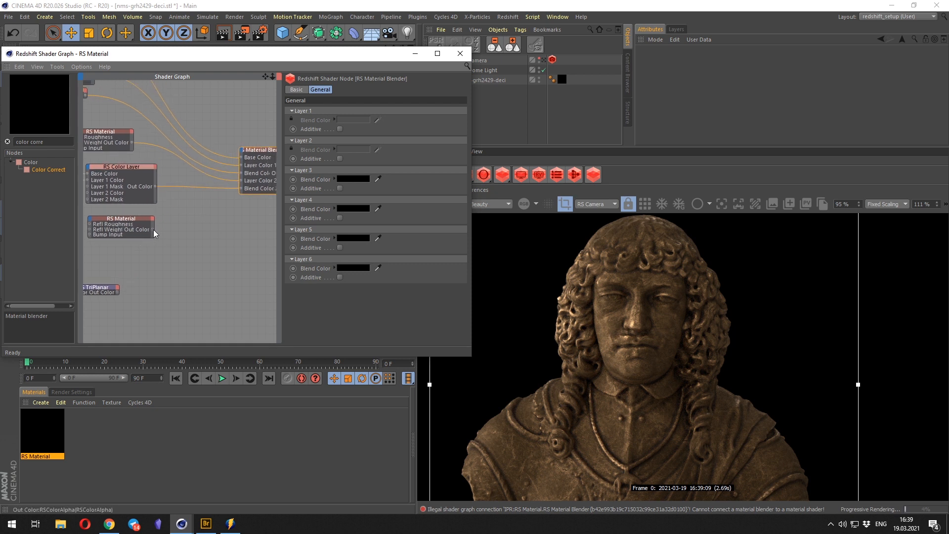
{"action": "left_click_drag", "start_coordinate": [153, 229], "coordinate": [240, 151]}
{"action": "mouse_move", "coordinate": [262, 186]}
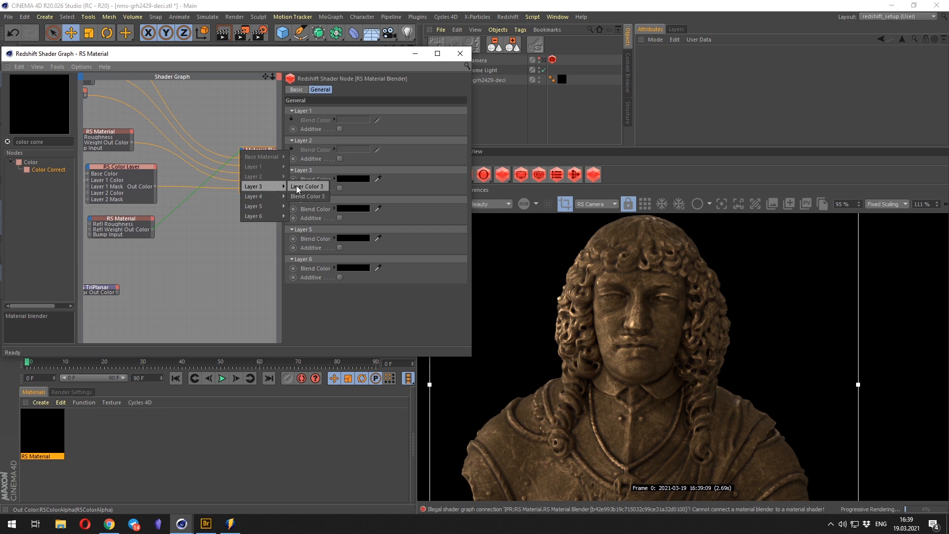
{"action": "left_click", "coordinate": [304, 186]}
{"action": "scroll", "coordinate": [114, 296], "scroll_direction": "up", "scroll_amount": 1}
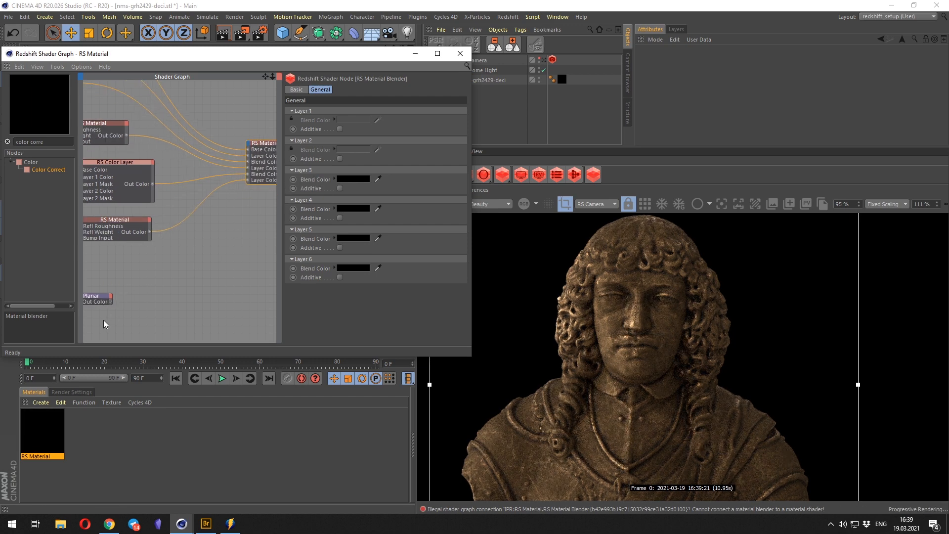
Connect the scratch TriPlanar to the Material Blender's Blend Color 3 and inspect the scratches on the chest and face.
{"action": "left_click_drag", "start_coordinate": [110, 301], "coordinate": [247, 146]}
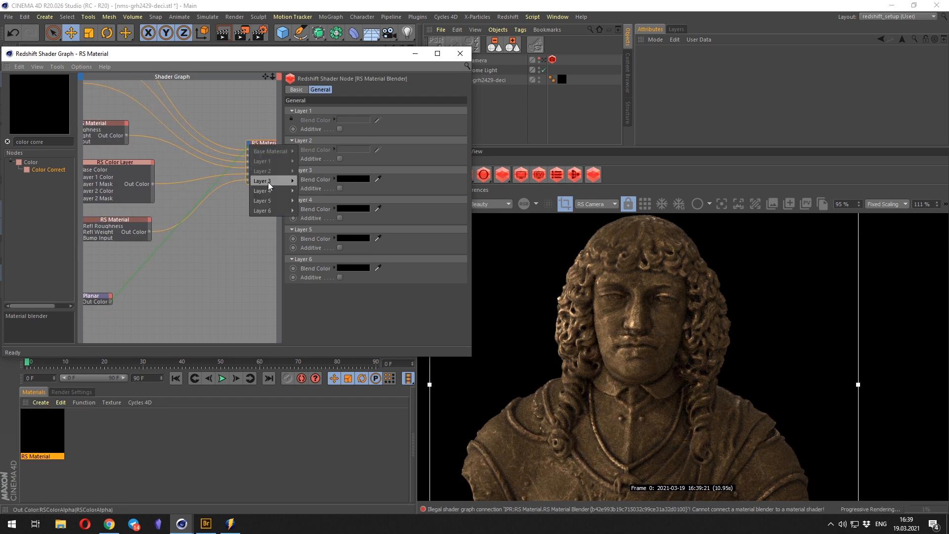
{"action": "left_click", "coordinate": [310, 192]}
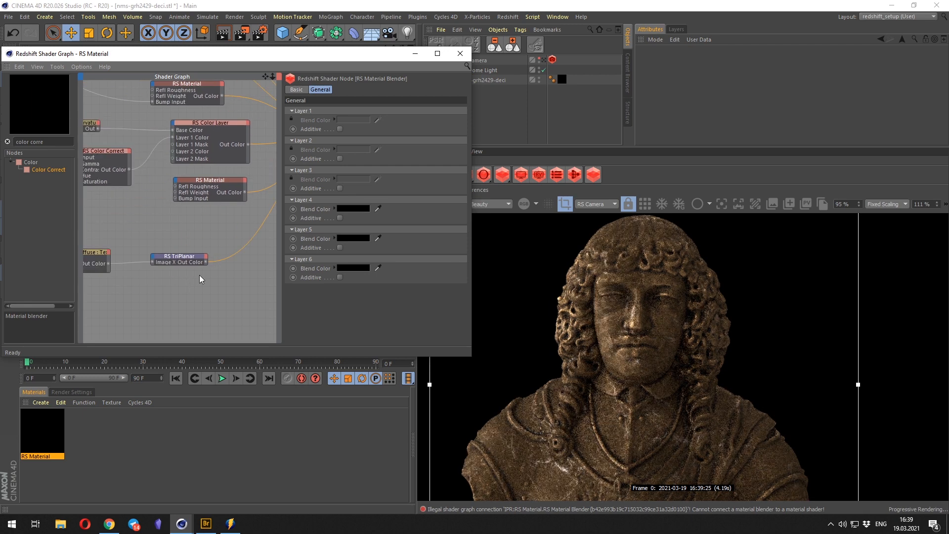
{"action": "scroll", "coordinate": [644, 389], "scroll_direction": "down", "scroll_amount": 2}
{"action": "scroll", "coordinate": [588, 297], "scroll_direction": "up", "scroll_amount": 5}
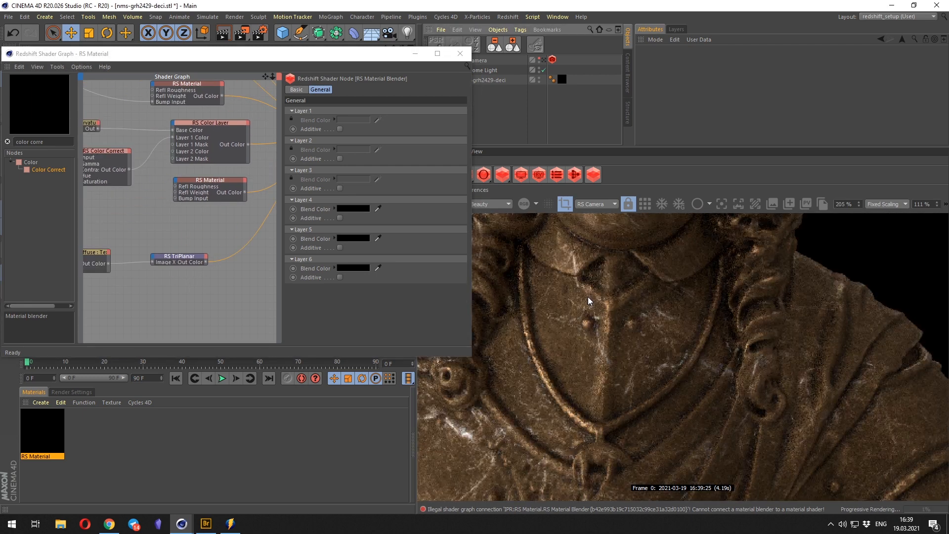
{"action": "scroll", "coordinate": [588, 296], "scroll_direction": "down", "scroll_amount": 3}
{"action": "scroll", "coordinate": [583, 364], "scroll_direction": "up", "scroll_amount": 4}
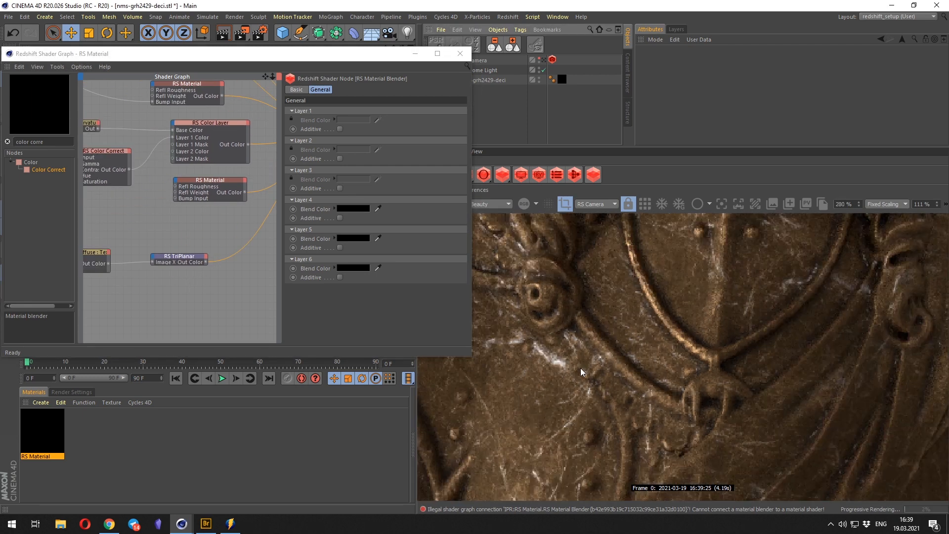
{"action": "scroll", "coordinate": [581, 367], "scroll_direction": "down", "scroll_amount": 5}
{"action": "mouse_move", "coordinate": [597, 338]}
{"action": "left_mouse_down"}
{"action": "mouse_move", "coordinate": [597, 357]}
{"action": "mouse_move", "coordinate": [597, 324]}
{"action": "left_mouse_up"}
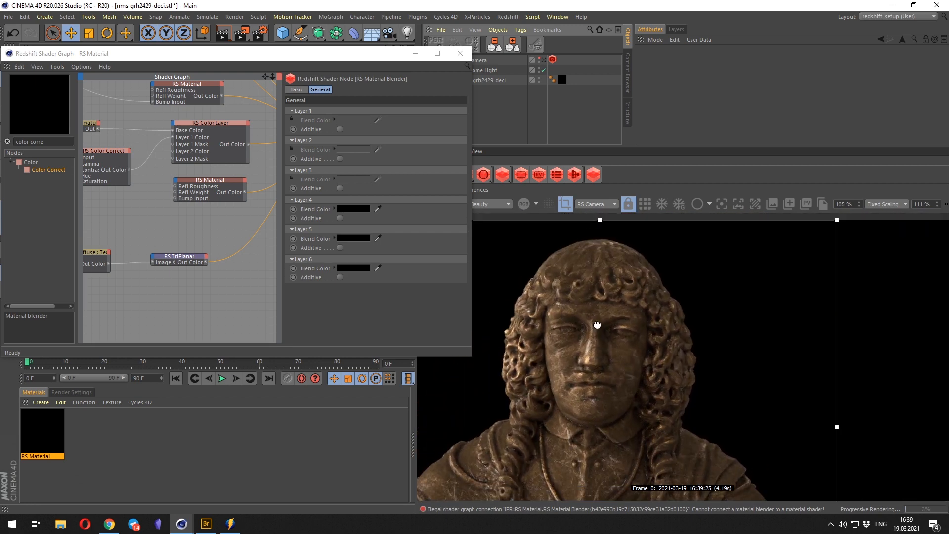
Set the aluminium material's reflection color to a mint green with hue 150° and saturation 48%.
{"action": "middle_click_drag", "start_coordinate": [140, 311], "coordinate": [87, 294]}
{"action": "left_click_drag", "start_coordinate": [213, 180], "coordinate": [203, 194]}
{"action": "left_click", "coordinate": [348, 97]}
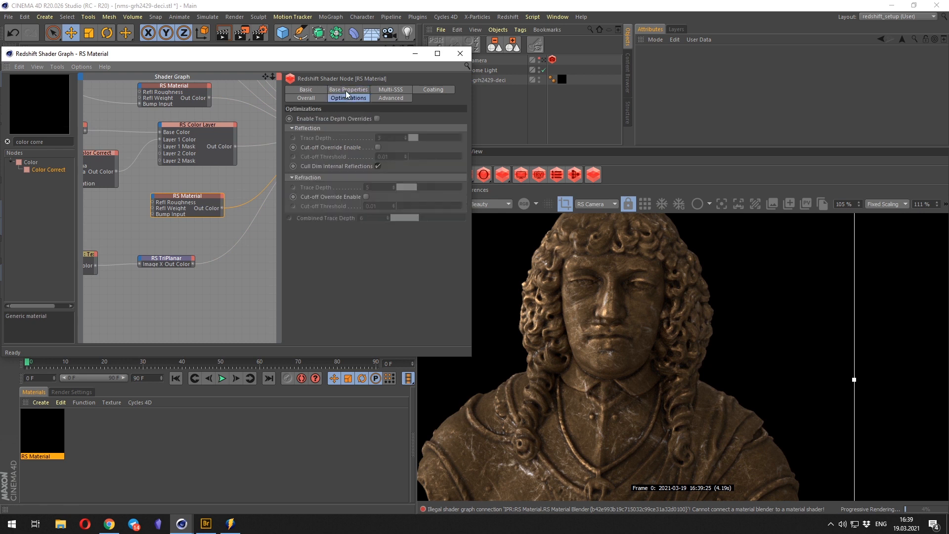
{"action": "left_click", "coordinate": [372, 89]}
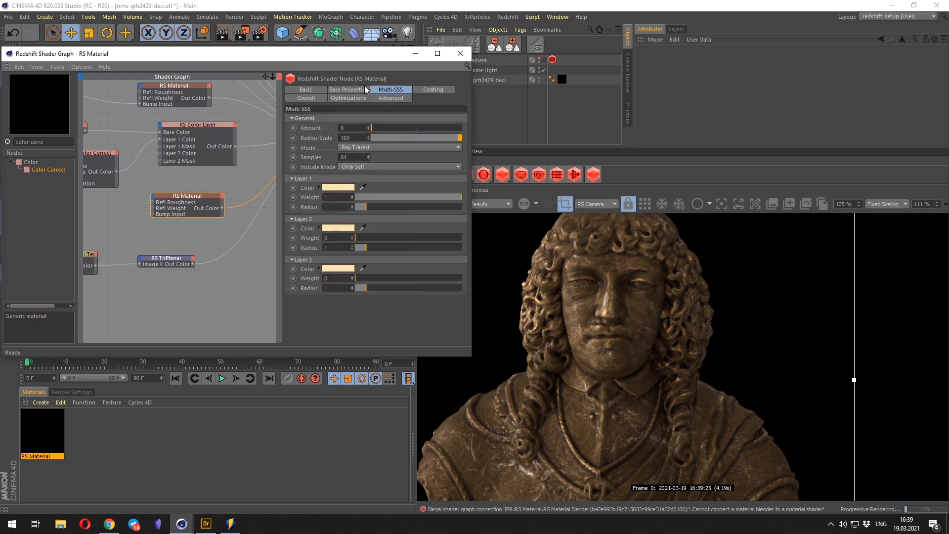
{"action": "left_click", "coordinate": [364, 89]}
{"action": "left_click", "coordinate": [306, 200]}
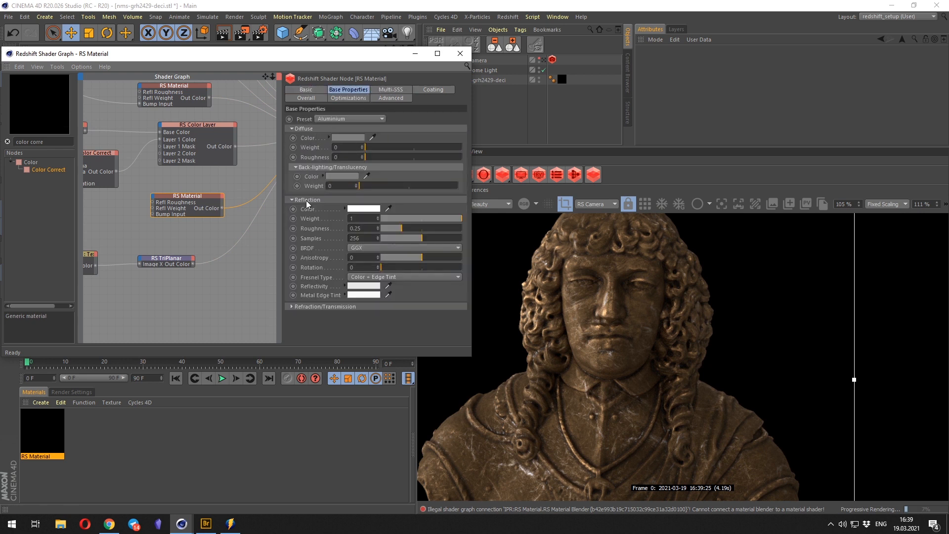
{"action": "left_click", "coordinate": [362, 212]}
{"action": "left_click", "coordinate": [369, 208]}
{"action": "left_click", "coordinate": [372, 219]}
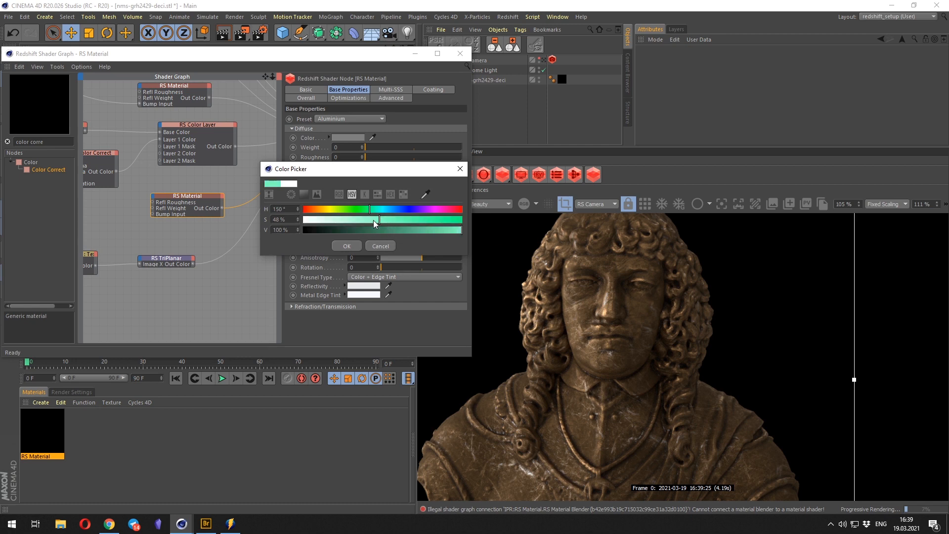
{"action": "left_click", "coordinate": [347, 246]}
Examine the tinted scratches on the bust and lighten the aluminium reflection color to a very pale mint.
{"action": "scroll", "coordinate": [652, 352], "scroll_direction": "down", "scroll_amount": 2}
{"action": "middle_click_drag", "start_coordinate": [652, 352], "coordinate": [651, 330]}
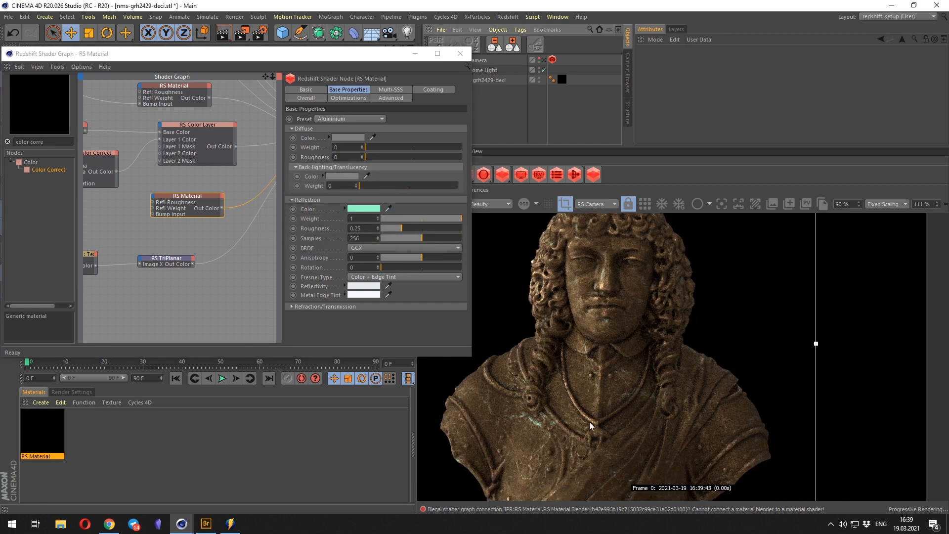
{"action": "scroll", "coordinate": [571, 414], "scroll_direction": "up", "scroll_amount": 4}
{"action": "scroll", "coordinate": [571, 414], "scroll_direction": "down", "scroll_amount": 4}
{"action": "scroll", "coordinate": [554, 347], "scroll_direction": "down", "scroll_amount": 2}
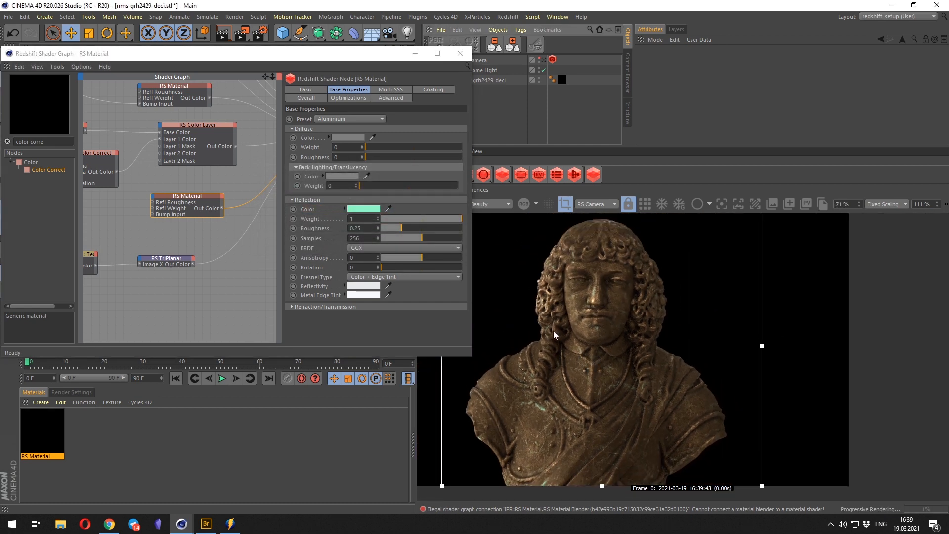
{"action": "left_click", "coordinate": [363, 208]}
{"action": "left_click", "coordinate": [339, 242]}
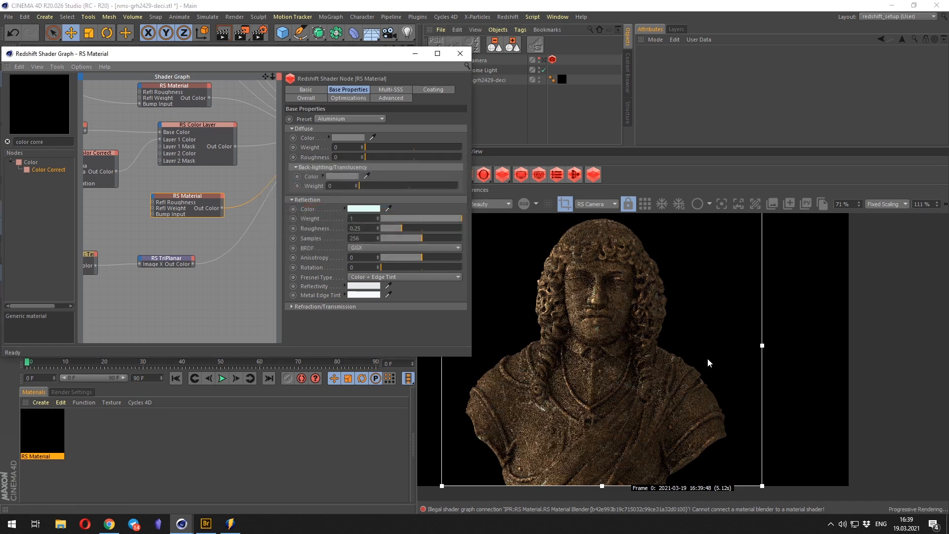
{"action": "scroll", "coordinate": [576, 298], "scroll_direction": "up", "scroll_amount": 3}
{"action": "scroll", "coordinate": [576, 298], "scroll_direction": "down", "scroll_amount": 2}
Reposition the Output node beside the Material Blender.
{"action": "middle_click_drag", "start_coordinate": [218, 259], "coordinate": [136, 299]}
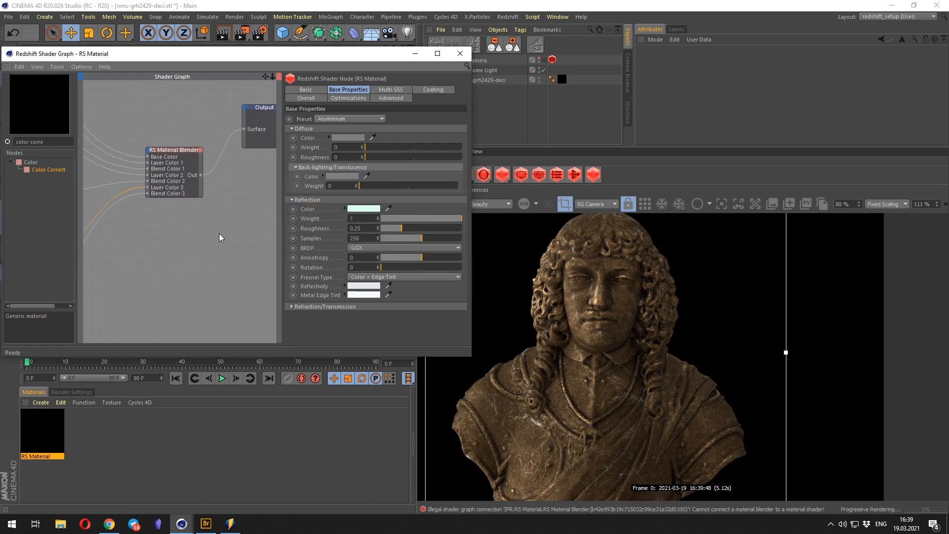
{"action": "left_click", "coordinate": [197, 189]}
{"action": "middle_click_drag", "start_coordinate": [225, 191], "coordinate": [150, 193]}
{"action": "left_click", "coordinate": [251, 200]}
{"action": "left_click_drag", "start_coordinate": [213, 111], "coordinate": [238, 186]}
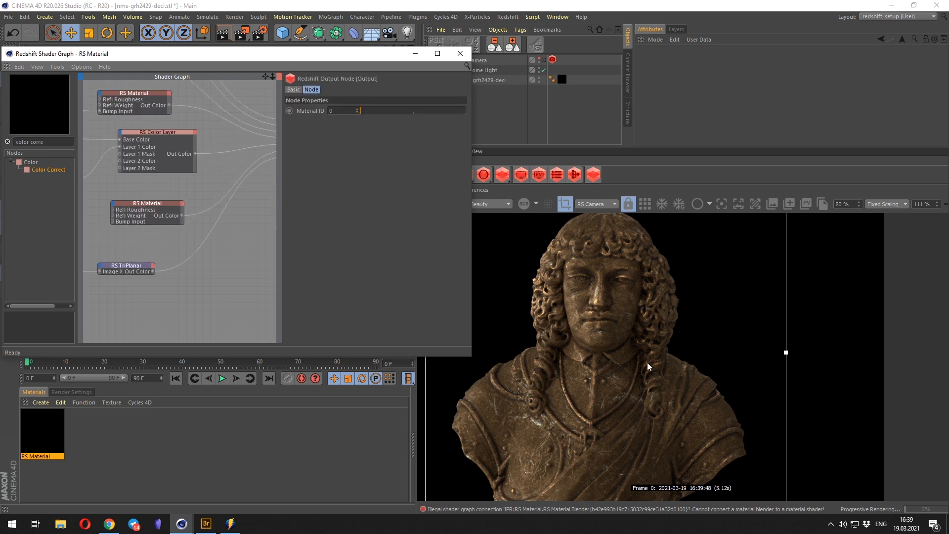
Move the worn-edge and scratch layer nodes together as a group, farther from the Material Blender.
{"action": "scroll", "coordinate": [184, 259], "scroll_direction": "down", "scroll_amount": 3}
{"action": "middle_click_drag", "start_coordinate": [119, 236], "coordinate": [280, 239]}
{"action": "mouse_move", "coordinate": [196, 229]}
{"action": "middle_mouse_down"}
{"action": "mouse_move", "coordinate": [89, 226]}
{"action": "mouse_move", "coordinate": [200, 212]}
{"action": "middle_mouse_up"}
{"action": "scroll", "coordinate": [123, 173], "scroll_direction": "down", "scroll_amount": 1}
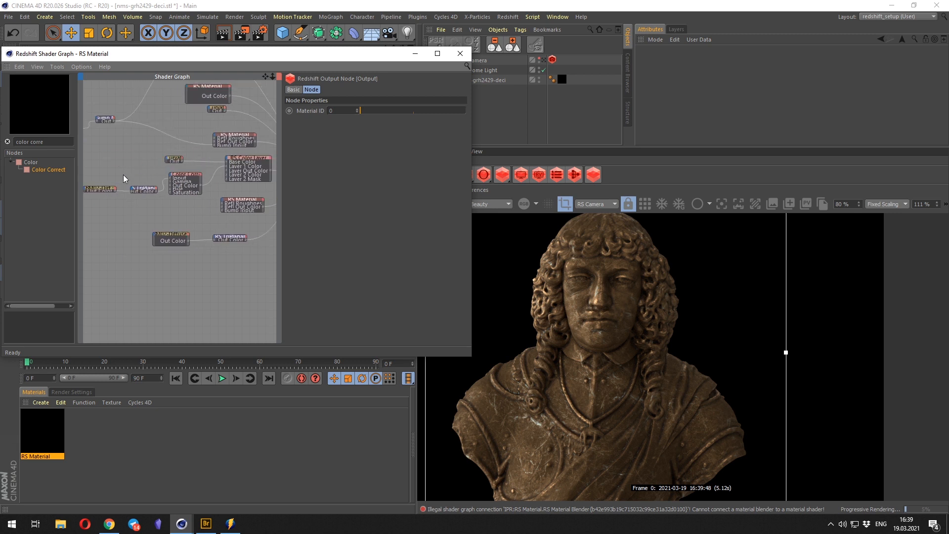
{"action": "left_click_drag", "start_coordinate": [123, 174], "coordinate": [245, 254]}
{"action": "left_click_drag", "start_coordinate": [225, 156], "coordinate": [215, 151]}
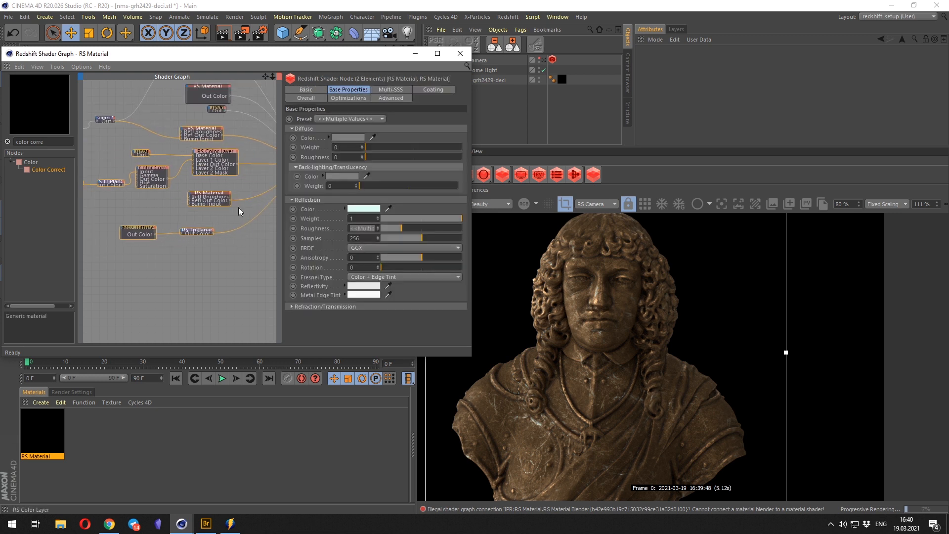
Select the Material Blender and reposition it farther from the layer nodes to free space in the graph.
{"action": "left_click", "coordinate": [239, 209]}
{"action": "middle_click_drag", "start_coordinate": [247, 213], "coordinate": [138, 203]}
{"action": "left_click", "coordinate": [239, 141]}
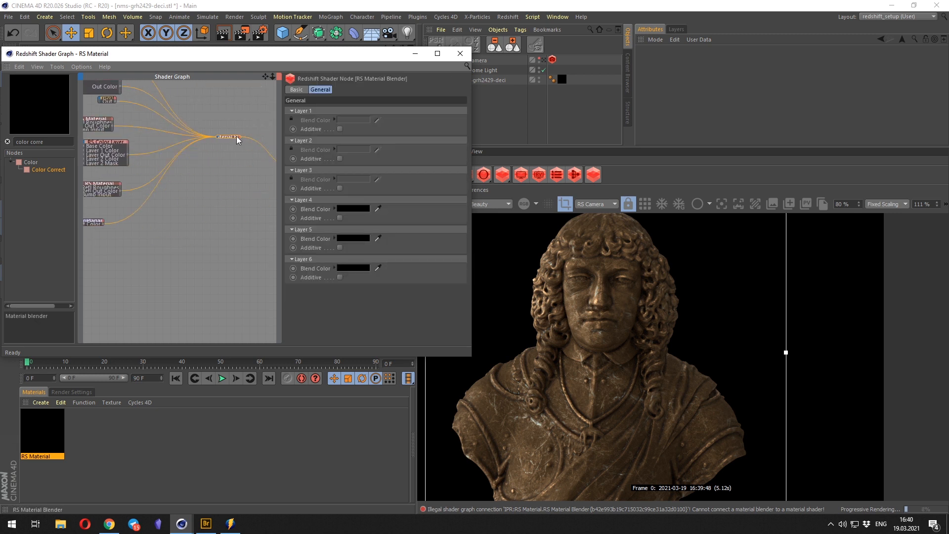
{"action": "scroll", "coordinate": [238, 165], "scroll_direction": "up", "scroll_amount": 1}
{"action": "left_click_drag", "start_coordinate": [238, 168], "coordinate": [291, 184]}
{"action": "scroll", "coordinate": [246, 247], "scroll_direction": "up", "scroll_amount": 1}
{"action": "middle_click_drag", "start_coordinate": [252, 245], "coordinate": [224, 245]}
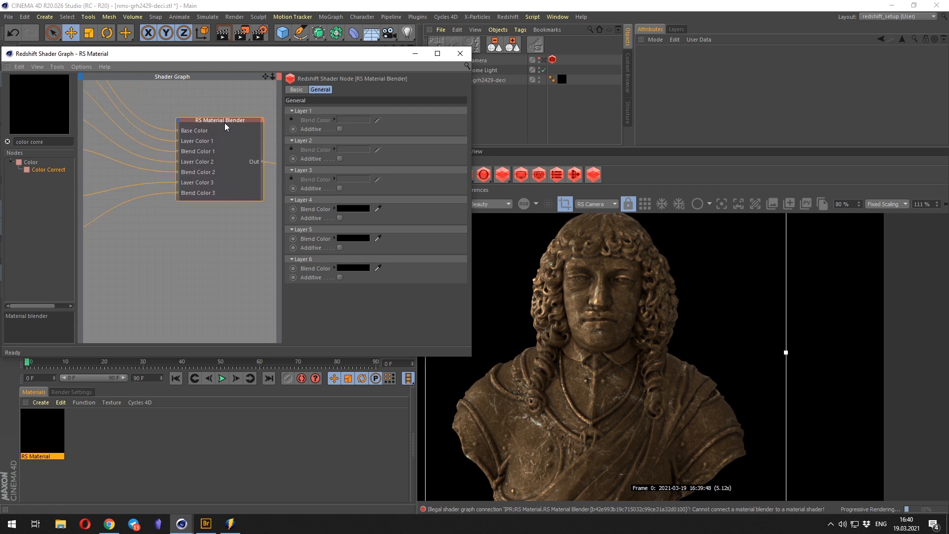
{"action": "left_click_drag", "start_coordinate": [227, 119], "coordinate": [193, 197]}
{"action": "middle_click_drag", "start_coordinate": [187, 315], "coordinate": [226, 278]}
{"action": "left_click_drag", "start_coordinate": [250, 290], "coordinate": [171, 160]}
{"action": "key", "text": "Delete"}
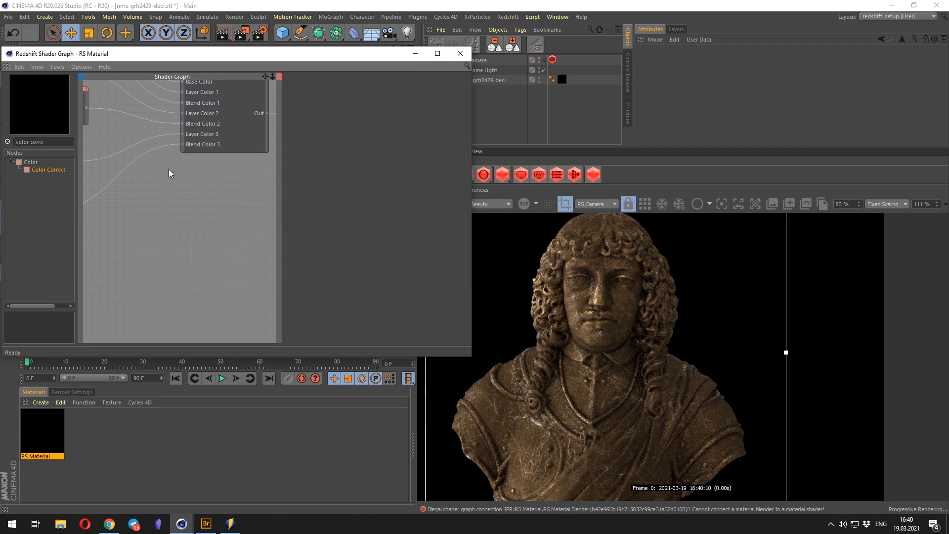
Preview the copper edge material and the dark dirt material separately on the bust.
{"action": "scroll", "coordinate": [168, 169], "scroll_direction": "down", "scroll_amount": 3}
{"action": "middle_click_drag", "start_coordinate": [223, 134], "coordinate": [192, 171]}
{"action": "left_click", "coordinate": [171, 154]}
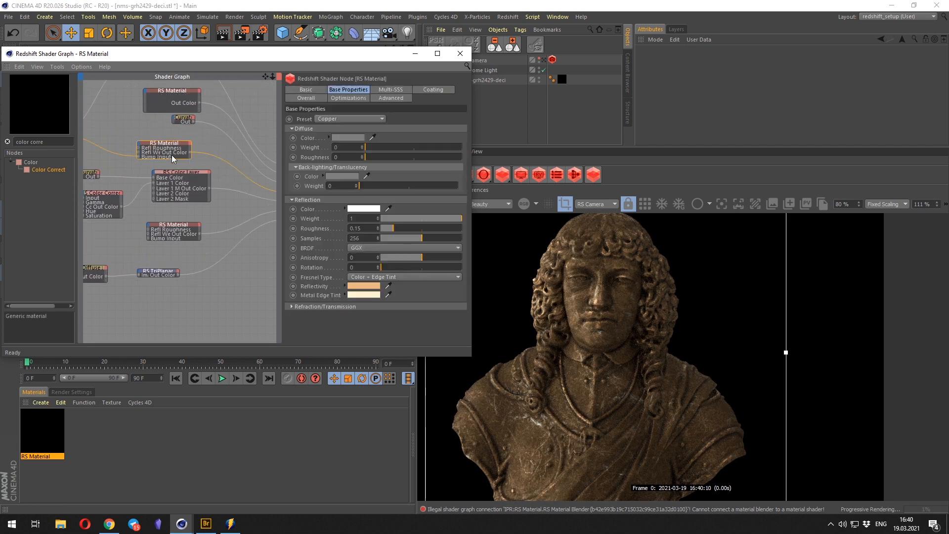
{"action": "middle_click_drag", "start_coordinate": [130, 113], "coordinate": [210, 153]}
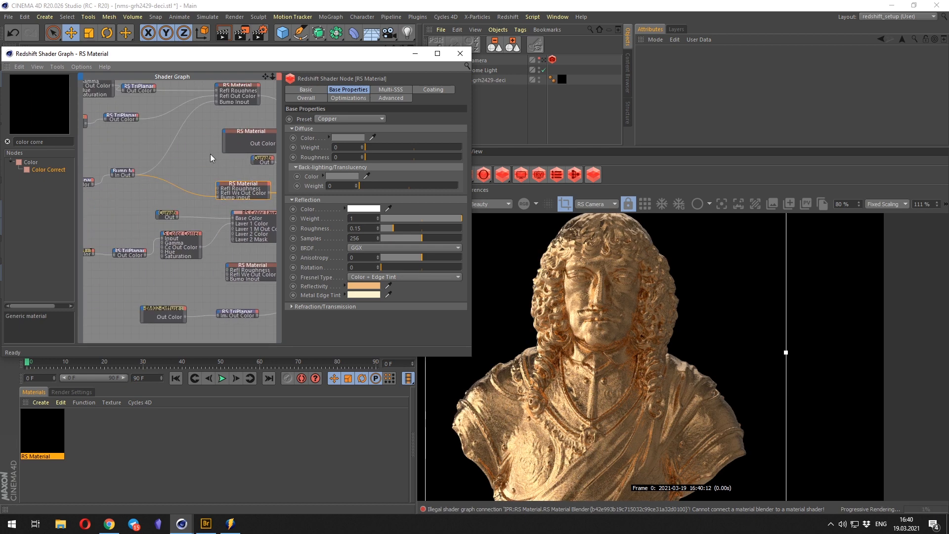
{"action": "left_click", "coordinate": [239, 143]}
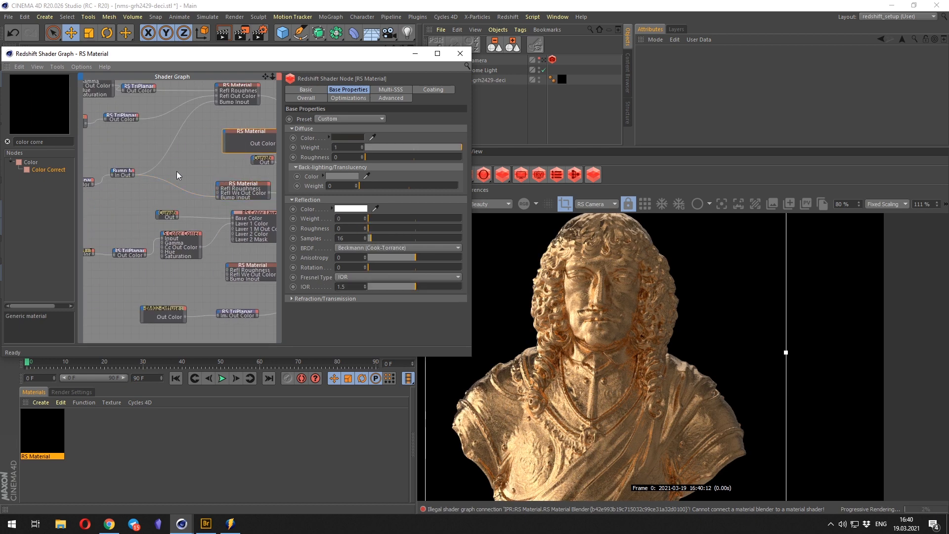
{"action": "left_click", "coordinate": [207, 156]}
{"action": "middle_click_drag", "start_coordinate": [309, 167], "coordinate": [198, 164]}
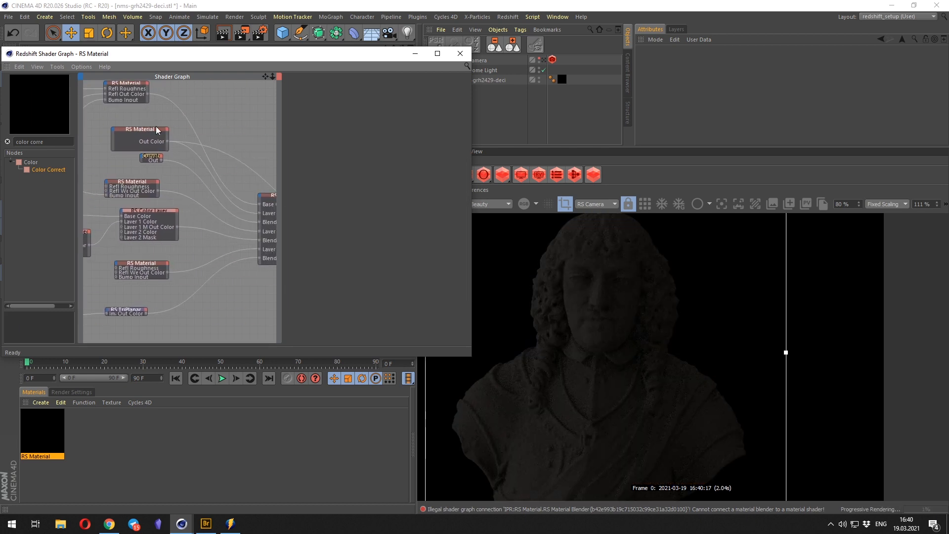
Duplicate the dark dirt material, place the copy below the scratch layer nodes, and reposition the Material Blender beside them.
{"action": "left_click", "coordinate": [146, 129]}
{"action": "middle_click_drag", "start_coordinate": [137, 157], "coordinate": [161, 144]}
{"action": "left_click_drag", "start_coordinate": [169, 114], "coordinate": [226, 313]}
{"action": "middle_click_drag", "start_coordinate": [269, 302], "coordinate": [240, 254]}
{"action": "left_click_drag", "start_coordinate": [234, 125], "coordinate": [212, 221]}
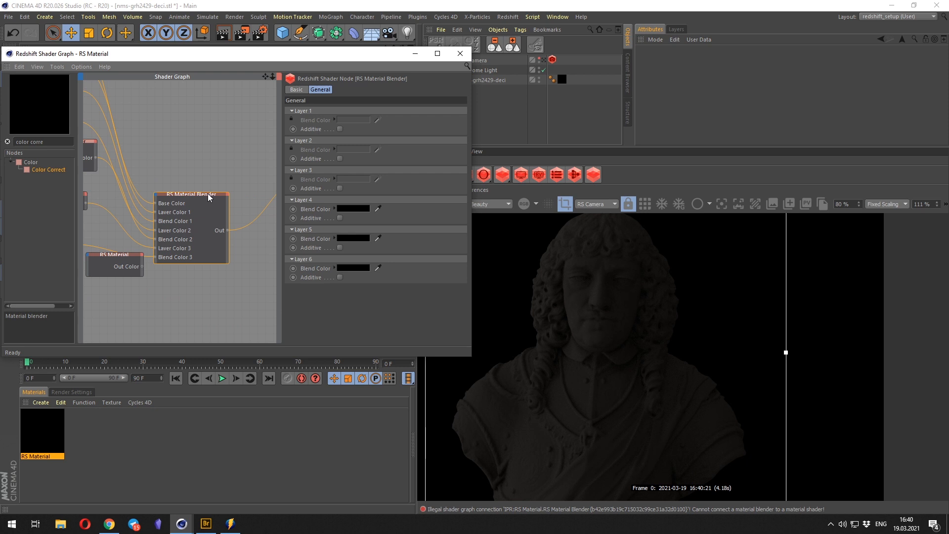
{"action": "left_click_drag", "start_coordinate": [280, 291], "coordinate": [349, 292]}
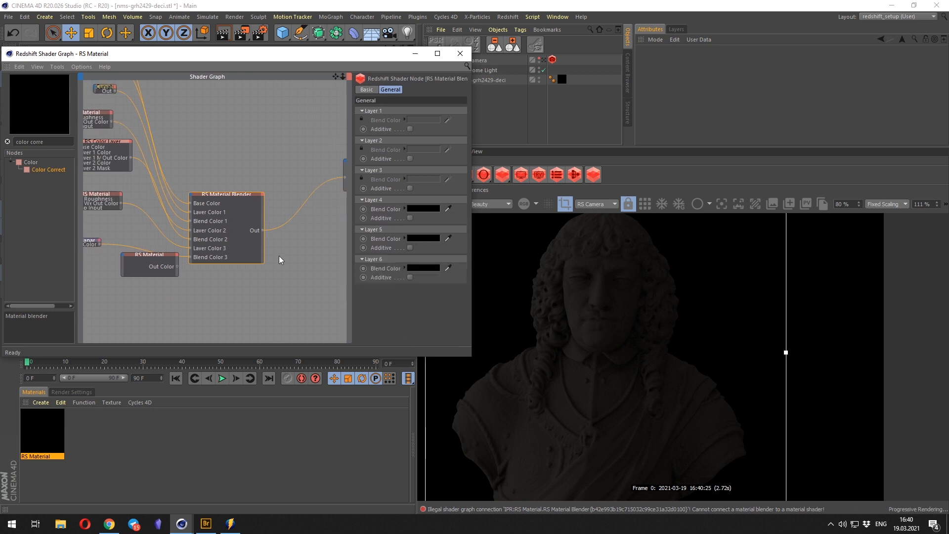
{"action": "left_click_drag", "start_coordinate": [242, 198], "coordinate": [274, 158]}
{"action": "middle_click_drag", "start_coordinate": [197, 252], "coordinate": [270, 218]}
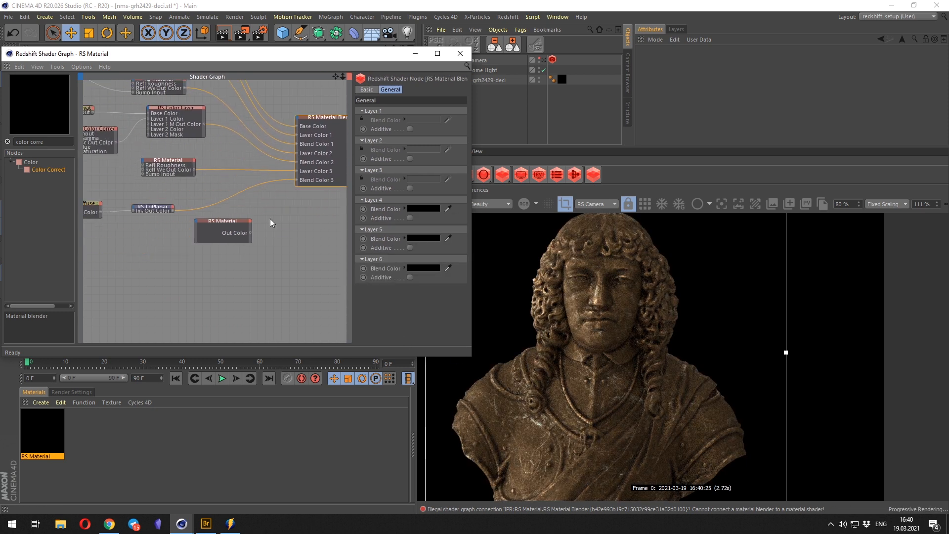
Preview the duplicated material on the bust and set its diffuse color to a light grey with value 72%.
{"action": "left_click", "coordinate": [229, 226]}
{"action": "left_click_drag", "start_coordinate": [228, 226], "coordinate": [208, 238]}
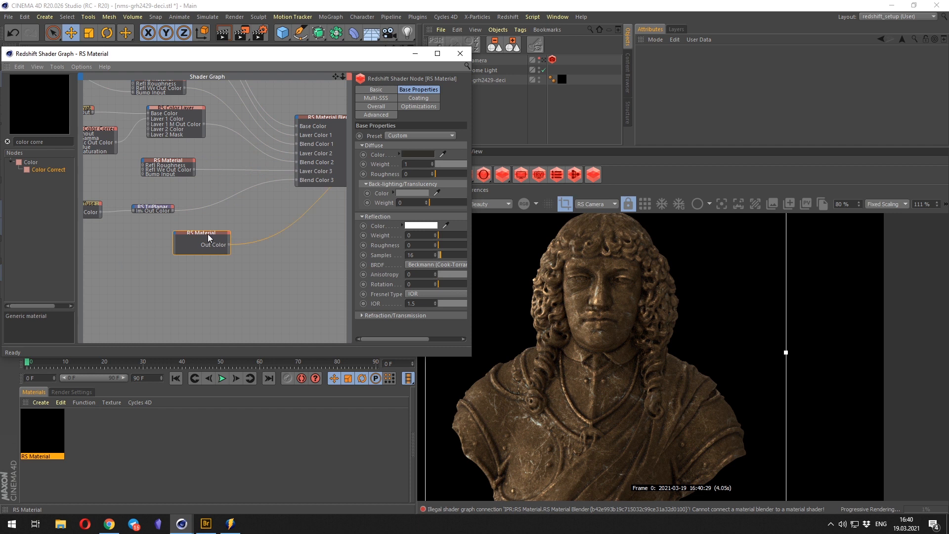
{"action": "left_click", "coordinate": [408, 153]}
{"action": "left_click_drag", "start_coordinate": [420, 180], "coordinate": [485, 182]}
{"action": "left_click_drag", "start_coordinate": [405, 171], "coordinate": [369, 171]}
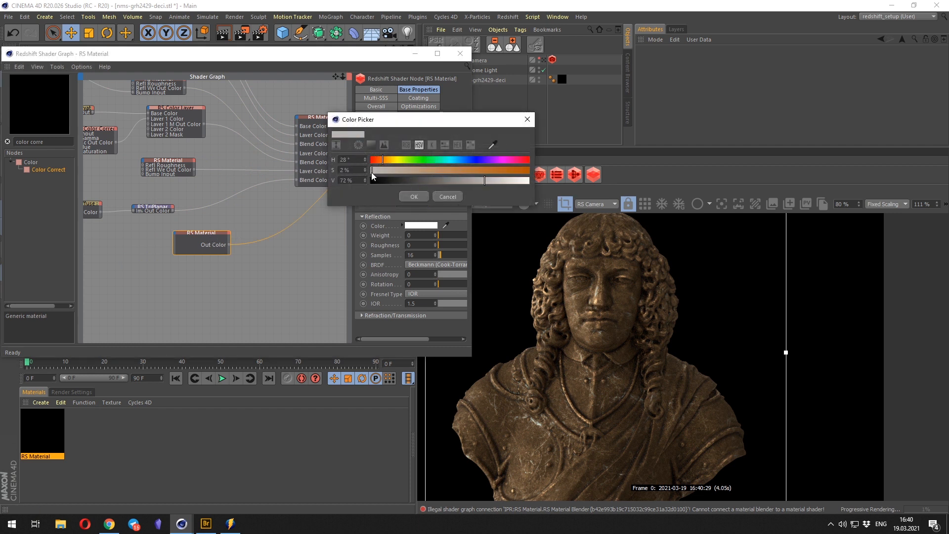
{"action": "left_click", "coordinate": [413, 195]}
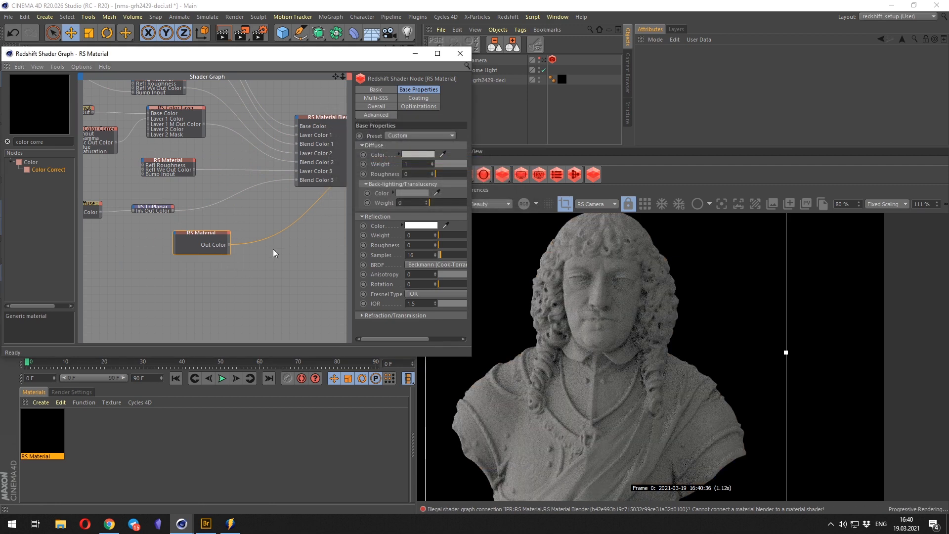
{"action": "left_click_drag", "start_coordinate": [203, 234], "coordinate": [196, 238]}
{"action": "middle_click_drag", "start_coordinate": [114, 246], "coordinate": [273, 260]}
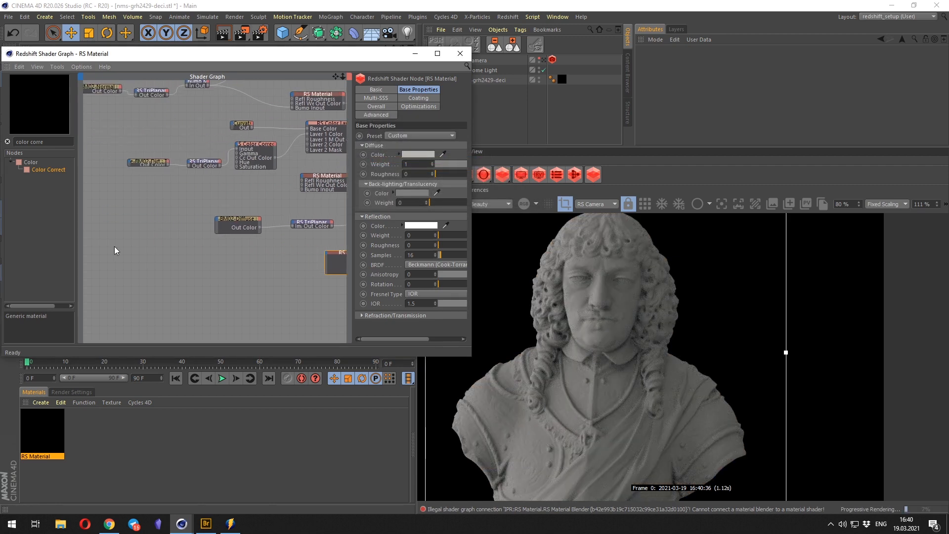
Examine the existing texture and TriPlanar nodes for a possible mask, previewing the scratch texture on the bust.
{"action": "scroll", "coordinate": [114, 246], "scroll_direction": "down", "scroll_amount": 2}
{"action": "scroll", "coordinate": [114, 246], "scroll_direction": "up", "scroll_amount": 2}
{"action": "middle_click_drag", "start_coordinate": [236, 207], "coordinate": [180, 237]}
{"action": "left_click", "coordinate": [222, 214]}
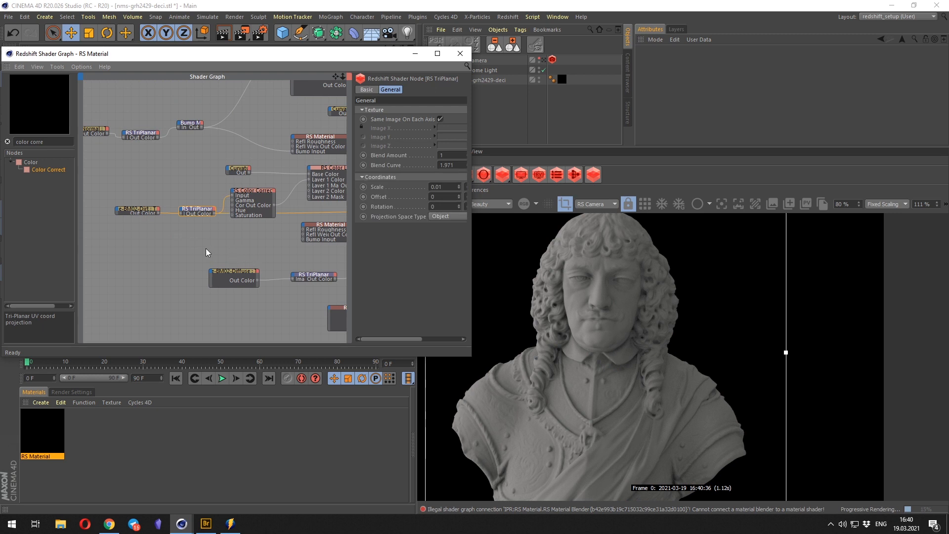
{"action": "mouse_move", "coordinate": [235, 254]}
{"action": "middle_mouse_down"}
{"action": "mouse_move", "coordinate": [204, 257]}
{"action": "mouse_move", "coordinate": [224, 255]}
{"action": "middle_mouse_up"}
{"action": "left_click", "coordinate": [271, 270]}
{"action": "mouse_move", "coordinate": [142, 137]}
{"action": "middle_mouse_down"}
{"action": "mouse_move", "coordinate": [183, 211]}
{"action": "mouse_move", "coordinate": [214, 170]}
{"action": "mouse_move", "coordinate": [237, 168]}
{"action": "mouse_move", "coordinate": [261, 204]}
{"action": "mouse_move", "coordinate": [150, 132]}
{"action": "middle_mouse_up"}
{"action": "left_click", "coordinate": [151, 205]}
{"action": "left_click", "coordinate": [215, 166]}
{"action": "left_click", "coordinate": [200, 150]}
{"action": "left_click", "coordinate": [250, 178]}
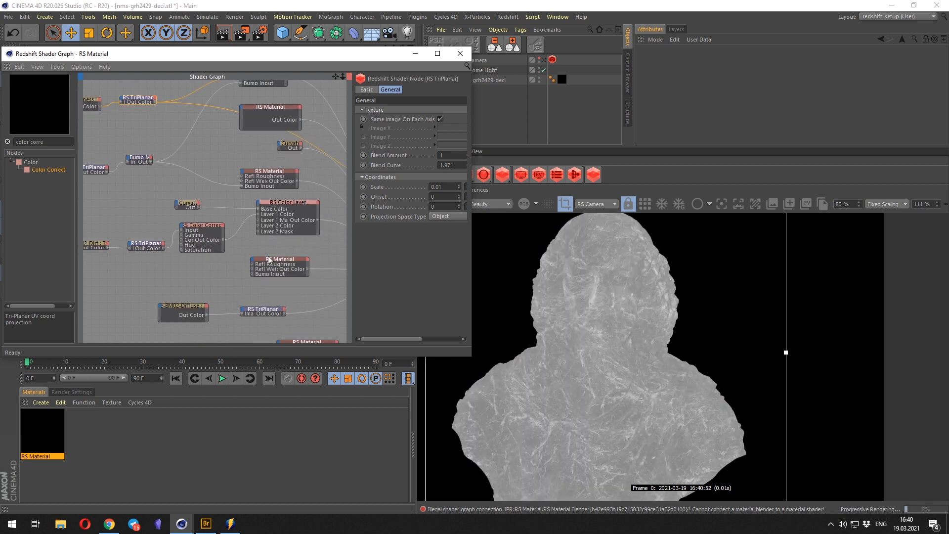
{"action": "left_click", "coordinate": [189, 204]}
{"action": "left_click_drag", "start_coordinate": [273, 263], "coordinate": [262, 259]}
Find the Maxon Noise node, add it beside the new grey material, and preview it on the bust.
{"action": "middle_click_drag", "start_coordinate": [317, 306], "coordinate": [195, 229]}
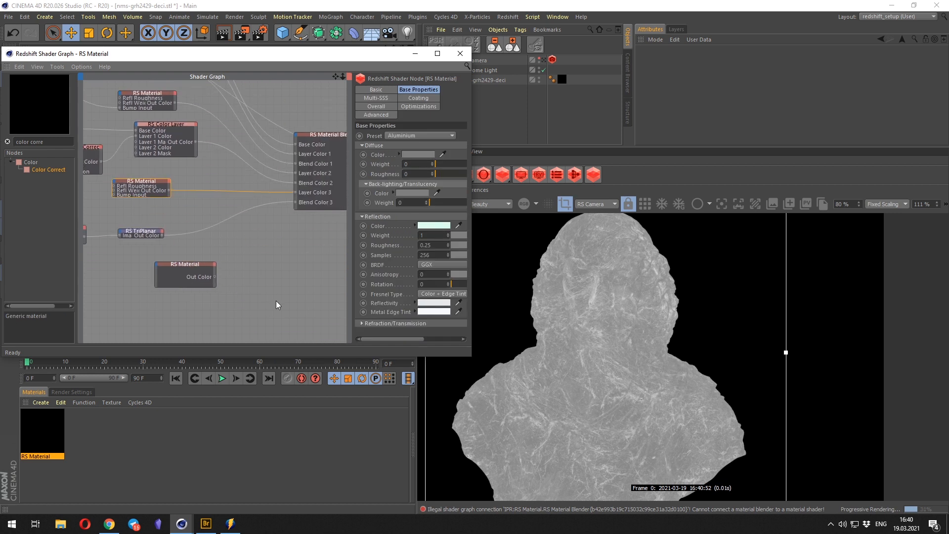
{"action": "scroll", "coordinate": [276, 301], "scroll_direction": "up", "scroll_amount": 2}
{"action": "middle_click_drag", "start_coordinate": [259, 280], "coordinate": [280, 276]}
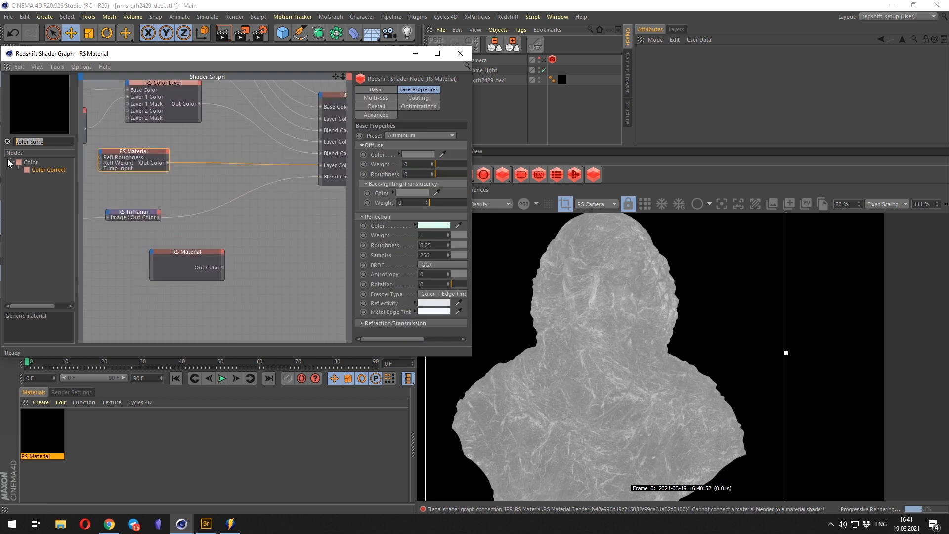
{"action": "key", "text": "ctrl+a"}
{"action": "type", "text": "mo"}
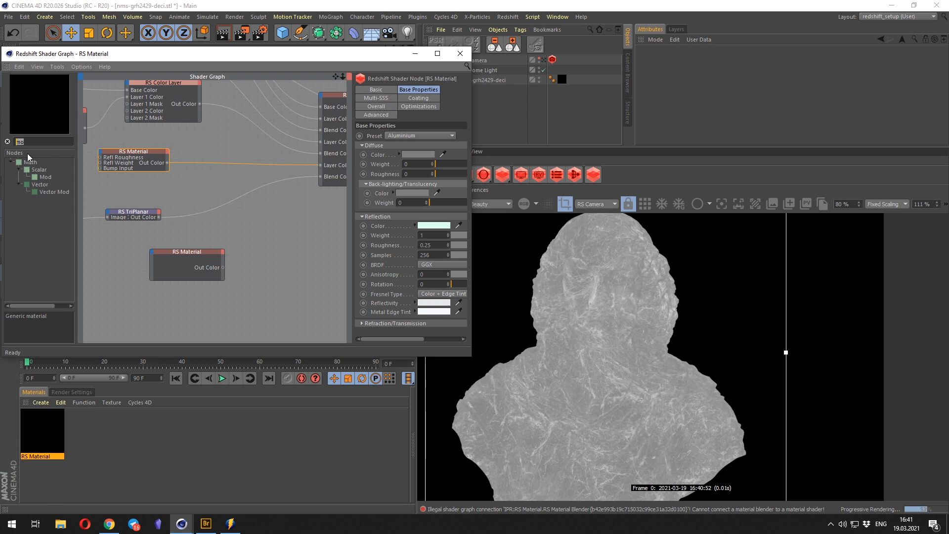
{"action": "key", "text": "ctrl+a"}
{"action": "type", "text": "noi"}
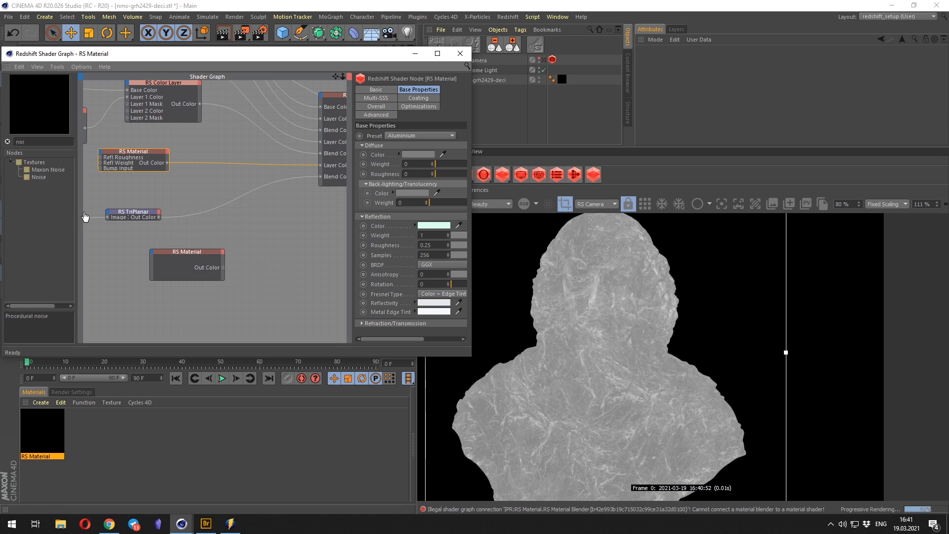
{"action": "left_click_drag", "start_coordinate": [52, 171], "coordinate": [265, 250]}
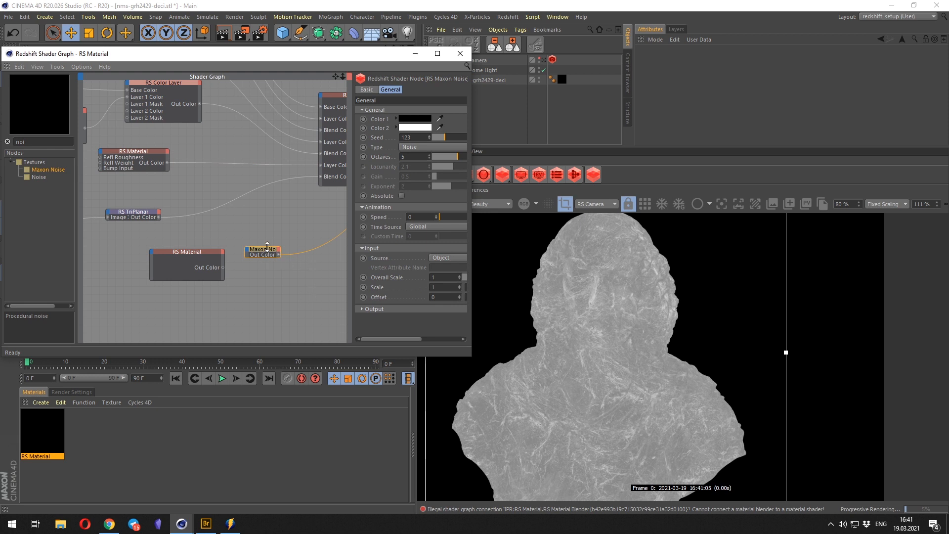
{"action": "left_click_drag", "start_coordinate": [267, 247], "coordinate": [267, 235]}
{"action": "middle_click_drag", "start_coordinate": [267, 235], "coordinate": [250, 237], "text": "alt"}
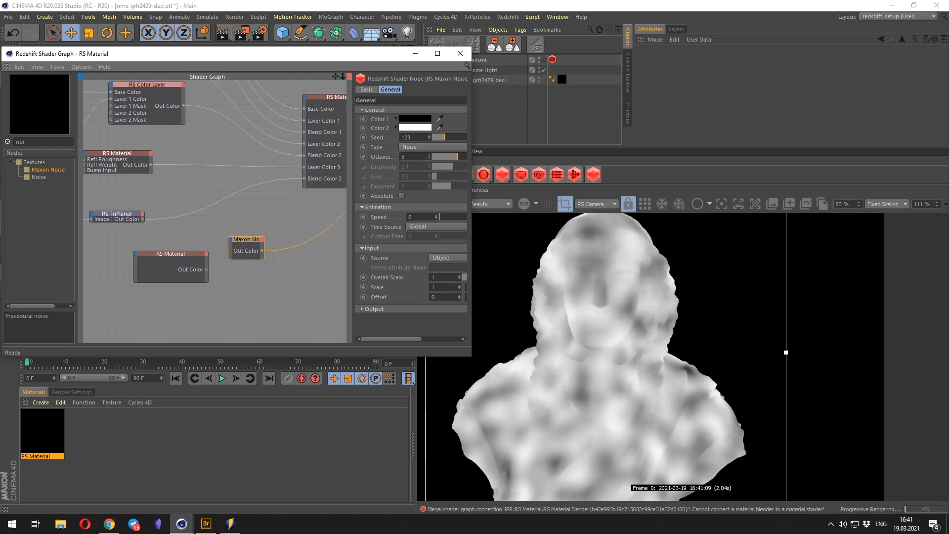
Set the Maxon Noise type to FBM after trying Displaced turbulence, and set its overall scale to 1.05.
{"action": "middle_click_drag", "start_coordinate": [291, 265], "coordinate": [256, 264], "text": "alt"}
{"action": "scroll", "coordinate": [256, 265], "scroll_direction": "up", "scroll_amount": 1}
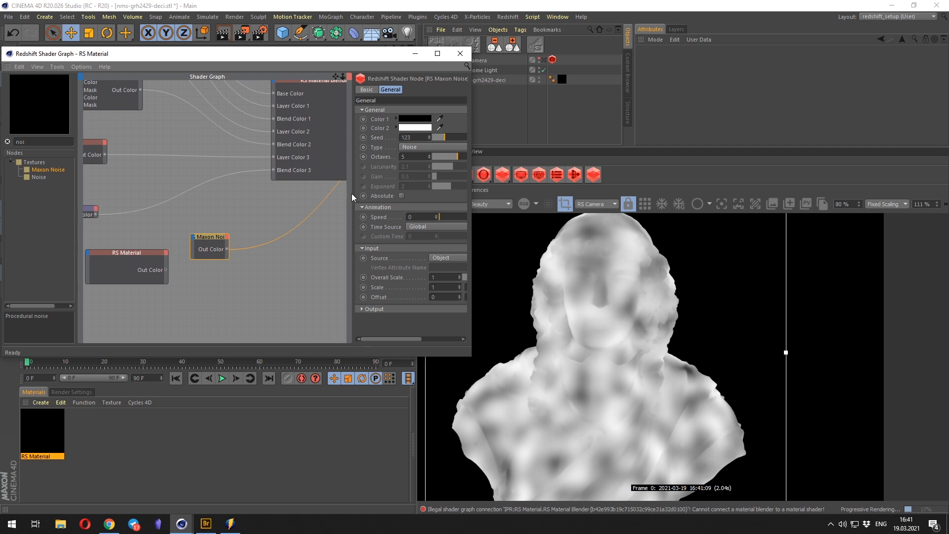
{"action": "left_click_drag", "start_coordinate": [352, 194], "coordinate": [307, 194]}
{"action": "left_click", "coordinate": [385, 147]}
{"action": "left_click", "coordinate": [374, 216]}
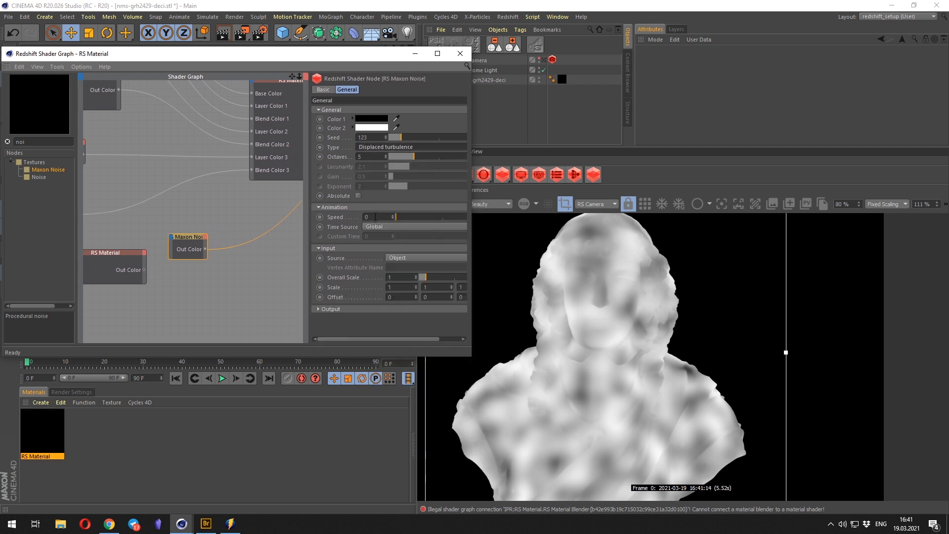
{"action": "left_click", "coordinate": [373, 147]}
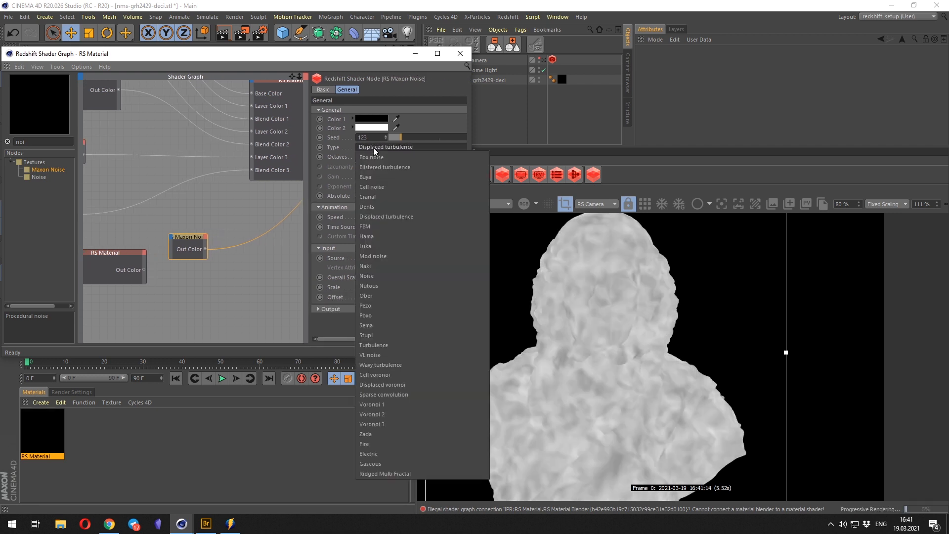
{"action": "left_click", "coordinate": [369, 225]}
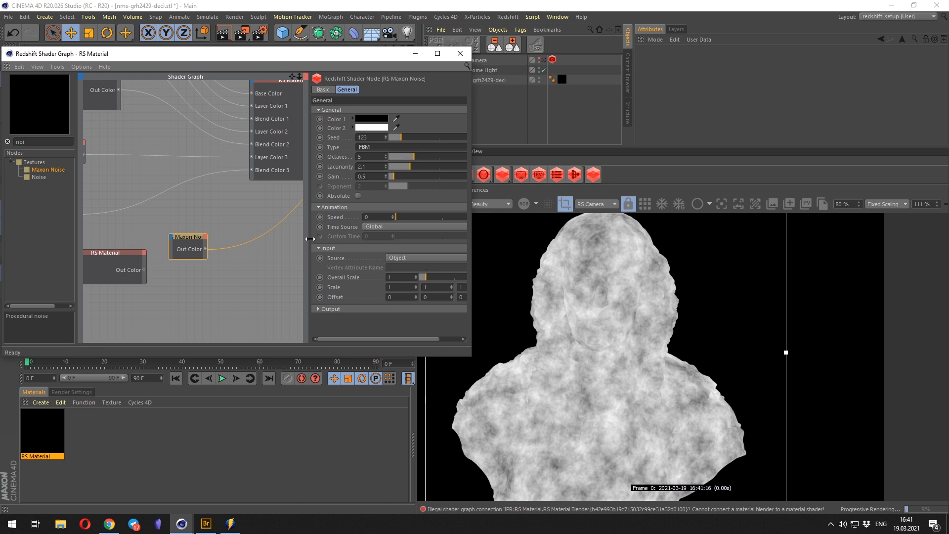
{"action": "left_click_drag", "start_coordinate": [310, 238], "coordinate": [271, 239]}
{"action": "mouse_move", "coordinate": [395, 277]}
{"action": "left_mouse_down"}
{"action": "mouse_move", "coordinate": [428, 274]}
{"action": "mouse_move", "coordinate": [391, 276]}
{"action": "left_mouse_up"}
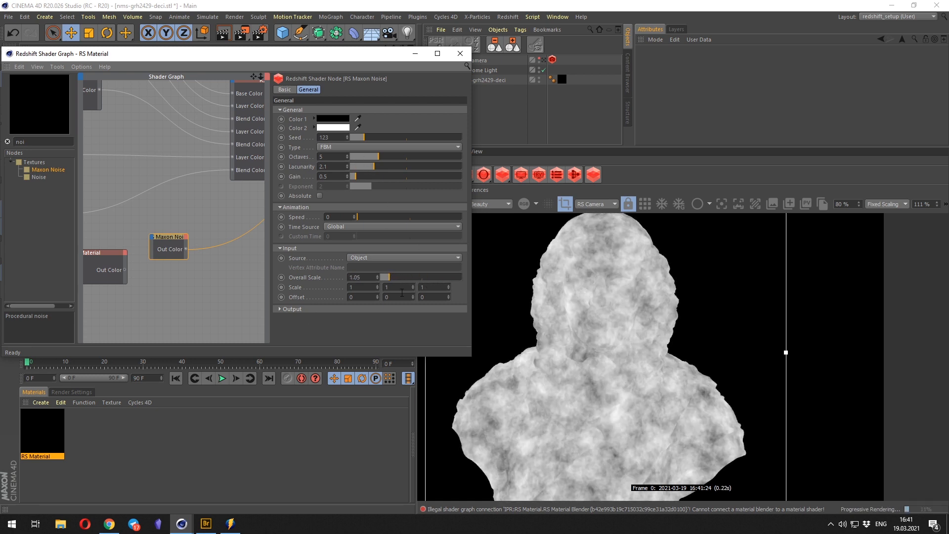
Set the noise's brightness to -0.278 and contrast to 0.524, with overall scale 4.22 and octaves 13.42, for large separate patches.
{"action": "left_click", "coordinate": [291, 308]}
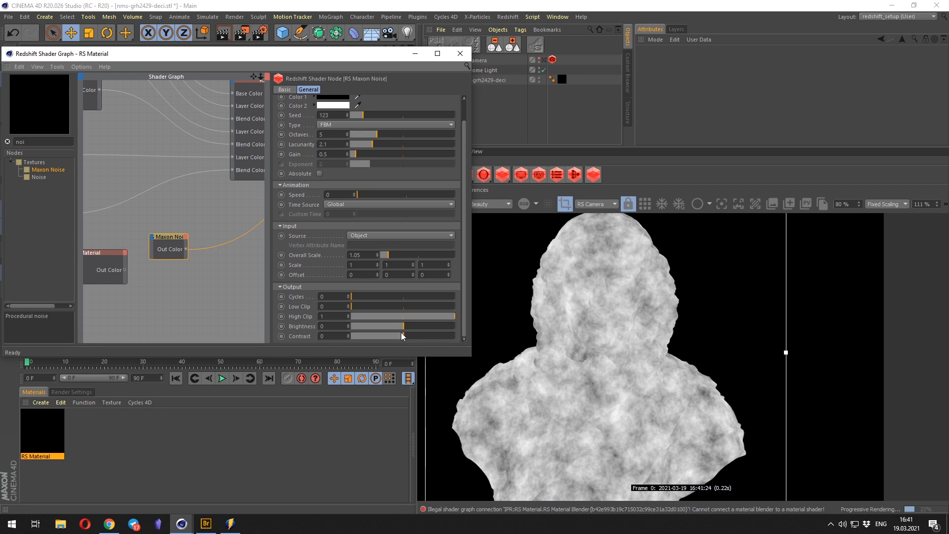
{"action": "mouse_move", "coordinate": [401, 336]}
{"action": "left_mouse_down"}
{"action": "mouse_move", "coordinate": [430, 335]}
{"action": "mouse_move", "coordinate": [389, 327]}
{"action": "left_mouse_up"}
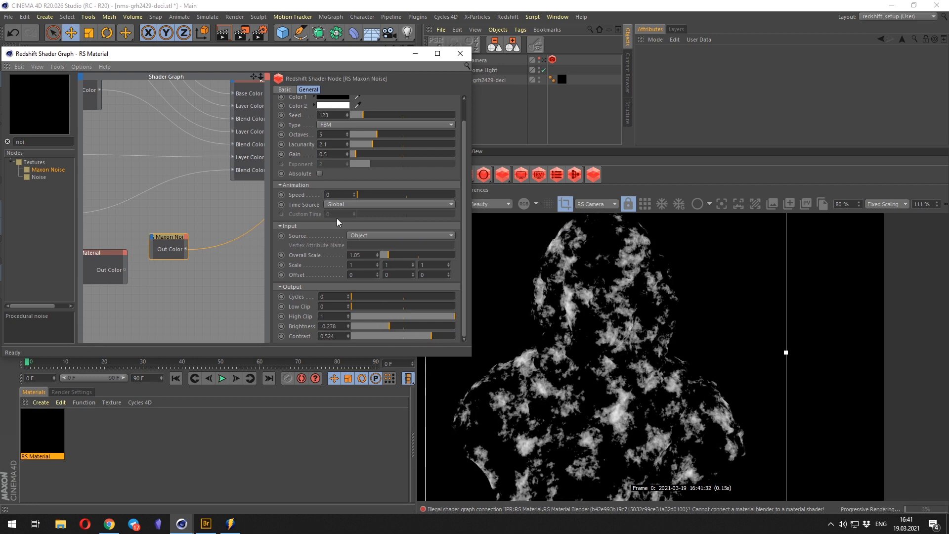
{"action": "left_click_drag", "start_coordinate": [387, 256], "coordinate": [412, 258]}
{"action": "left_click_drag", "start_coordinate": [381, 135], "coordinate": [421, 137]}
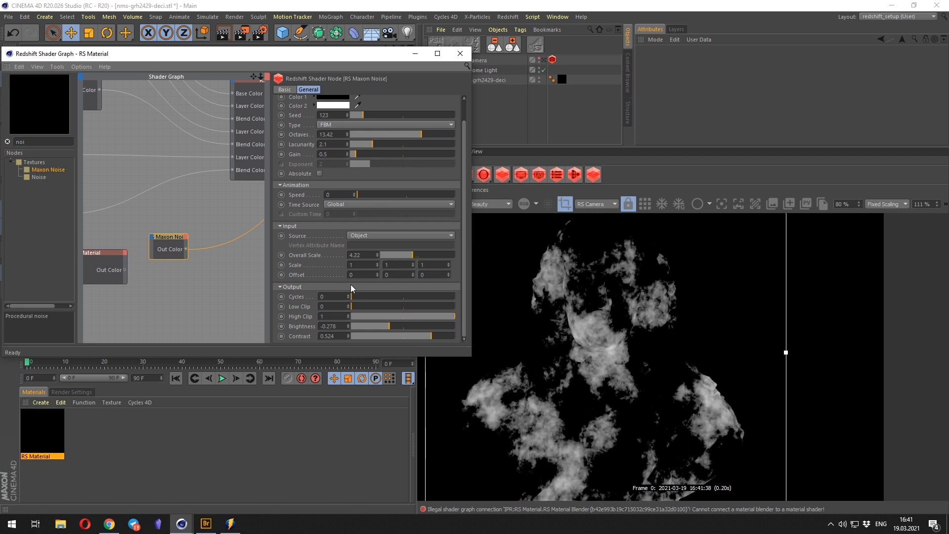
Preview the full Material Blender result on the bust again and narrow the shader graph window to uncover the render view.
{"action": "scroll", "coordinate": [197, 222], "scroll_direction": "down", "scroll_amount": 1}
{"action": "middle_click_drag", "start_coordinate": [258, 195], "coordinate": [154, 223]}
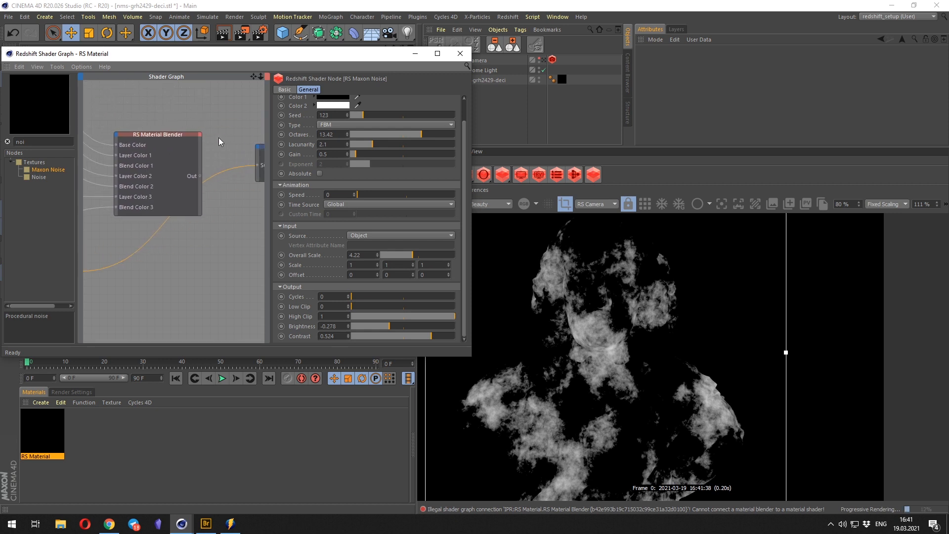
{"action": "scroll", "coordinate": [229, 200], "scroll_direction": "down", "scroll_amount": 2}
{"action": "scroll", "coordinate": [232, 149], "scroll_direction": "up", "scroll_amount": 2}
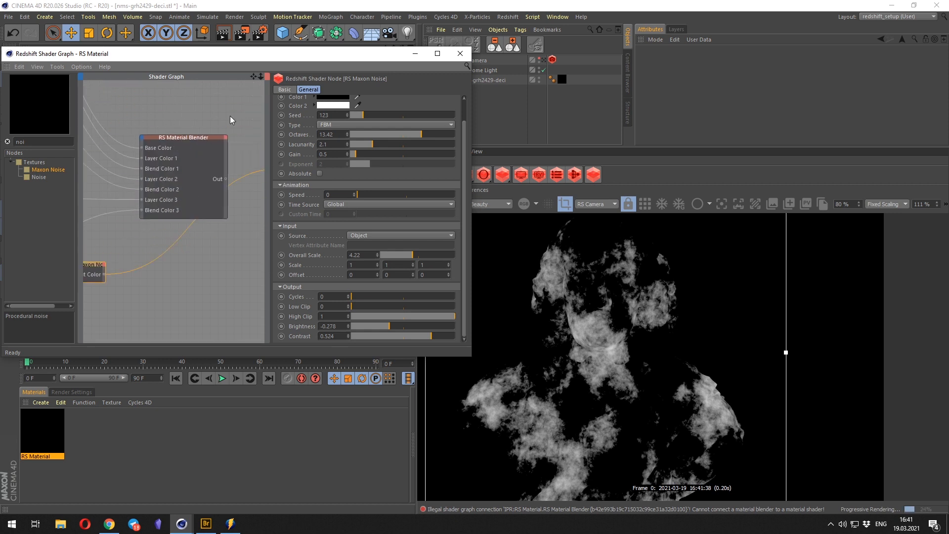
{"action": "left_click", "coordinate": [178, 209]}
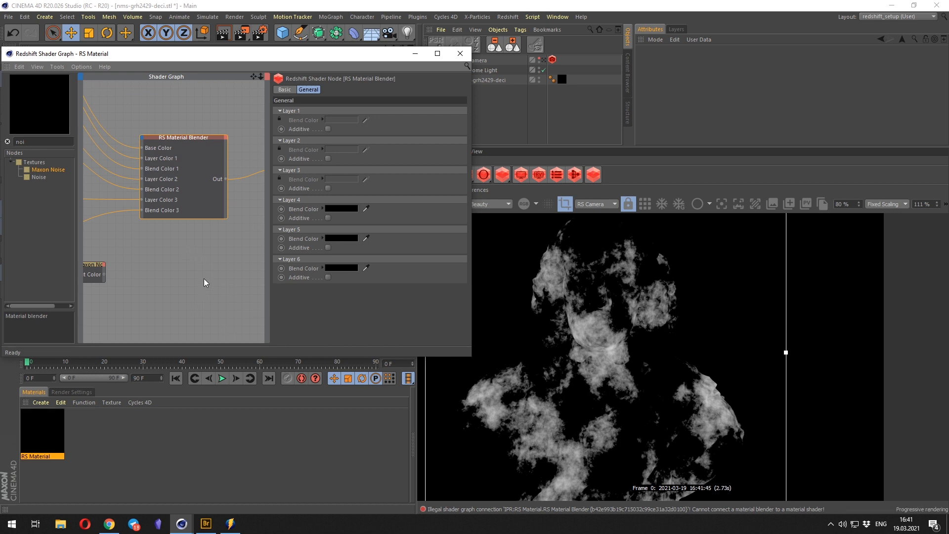
{"action": "left_click_drag", "start_coordinate": [470, 265], "coordinate": [420, 264]}
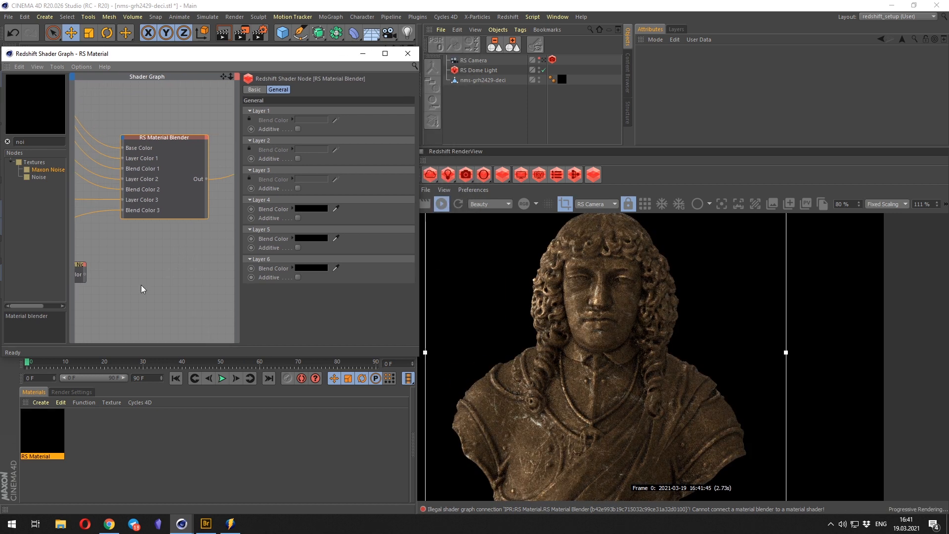
Move the Maxon Noise node below the new grey material.
{"action": "middle_click_drag", "start_coordinate": [141, 285], "coordinate": [238, 244]}
{"action": "left_click", "coordinate": [110, 237]}
{"action": "left_click_drag", "start_coordinate": [174, 232], "coordinate": [160, 286]}
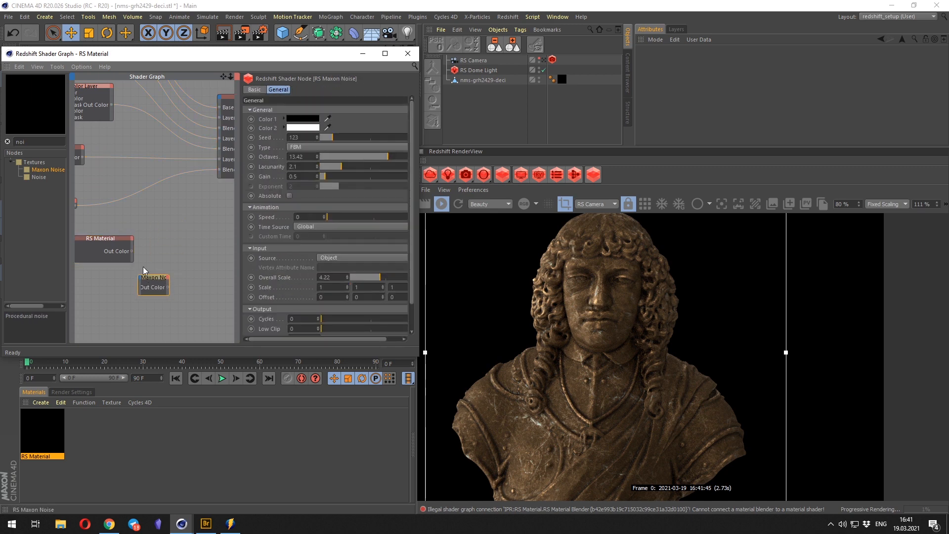
Connect the new grey RS Material's output to Layer Color 4 of the RS Material Blender.
{"action": "left_click_drag", "start_coordinate": [147, 231], "coordinate": [148, 224]}
{"action": "middle_click_drag", "start_coordinate": [148, 224], "coordinate": [107, 241]}
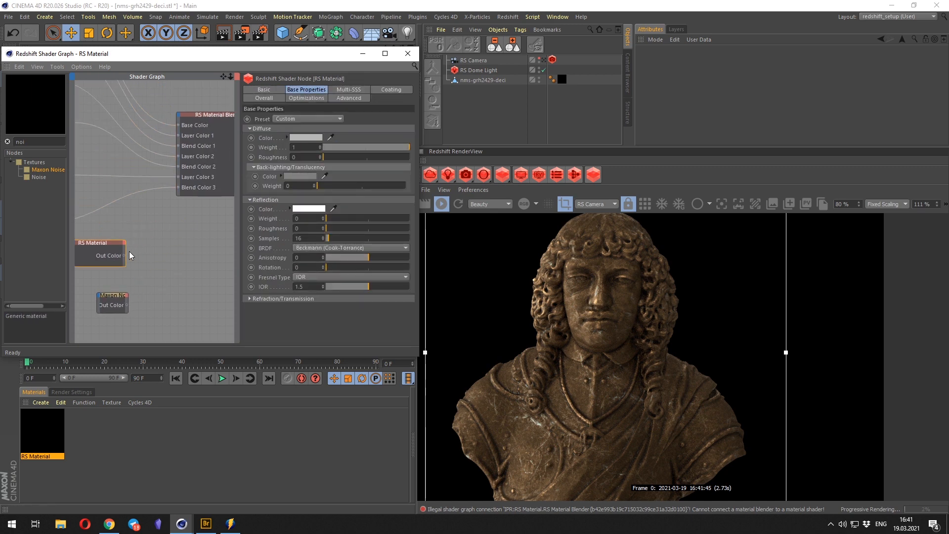
{"action": "left_click_drag", "start_coordinate": [124, 255], "coordinate": [176, 113]}
{"action": "mouse_move", "coordinate": [203, 157]}
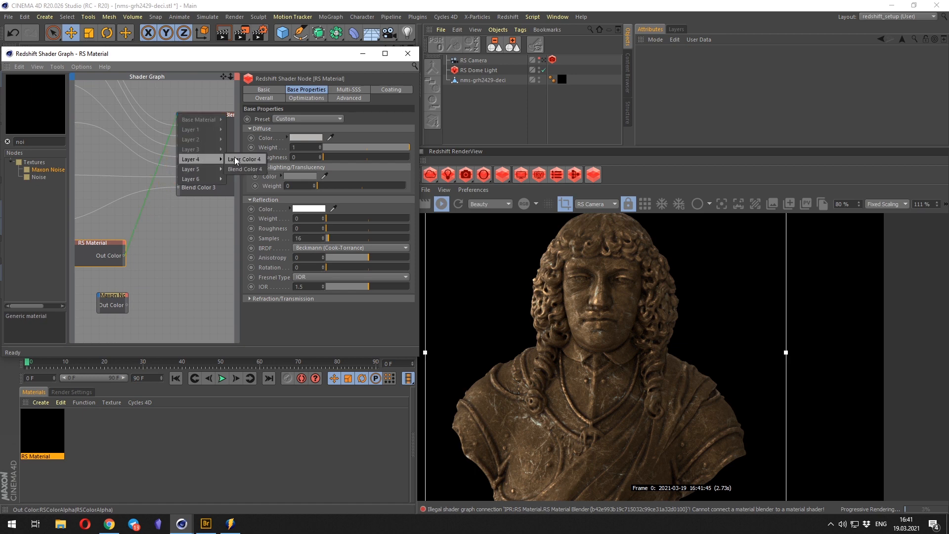
{"action": "left_click", "coordinate": [234, 157]}
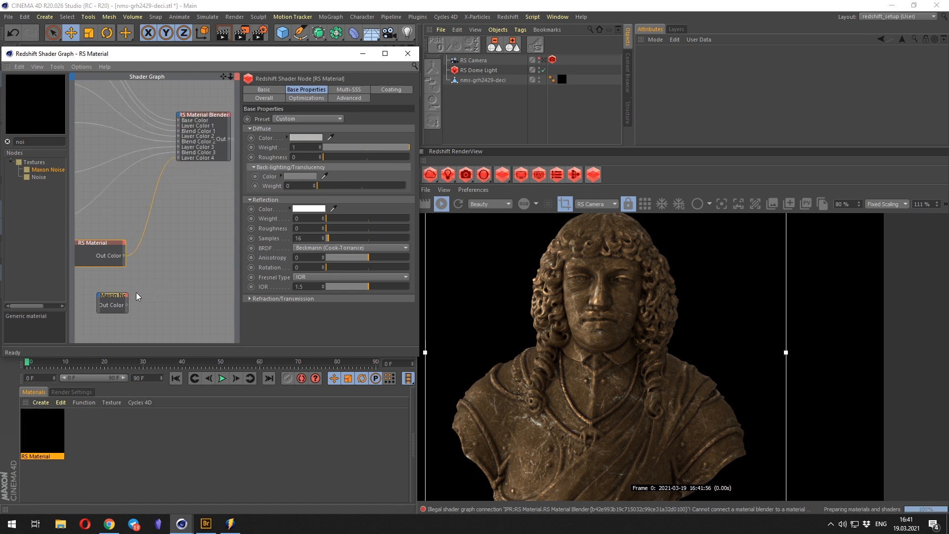
Connect the Maxon Noise output to Blend Color 4 of the RS Material Blender and enlarge the blender node to show its inputs.
{"action": "left_click", "coordinate": [200, 159]}
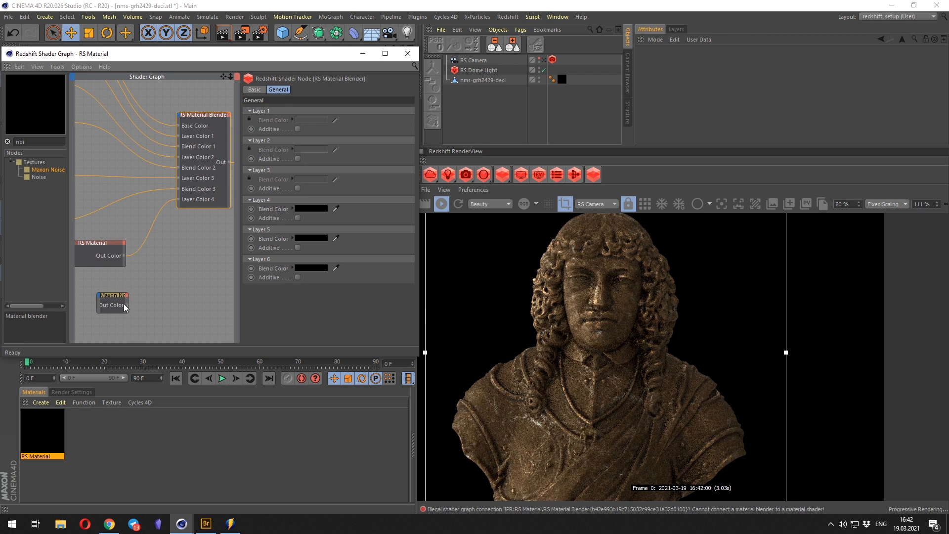
{"action": "left_click_drag", "start_coordinate": [128, 304], "coordinate": [179, 115]}
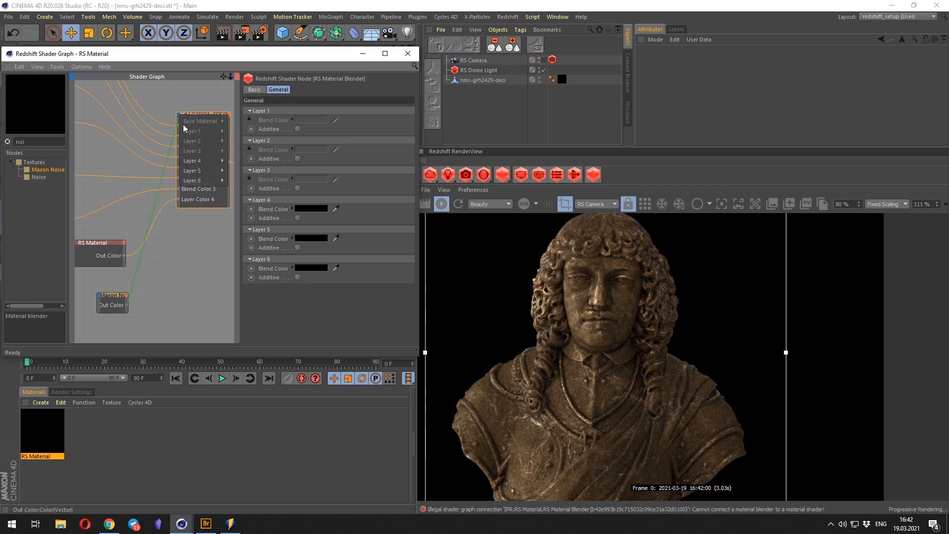
{"action": "left_click", "coordinate": [245, 171]}
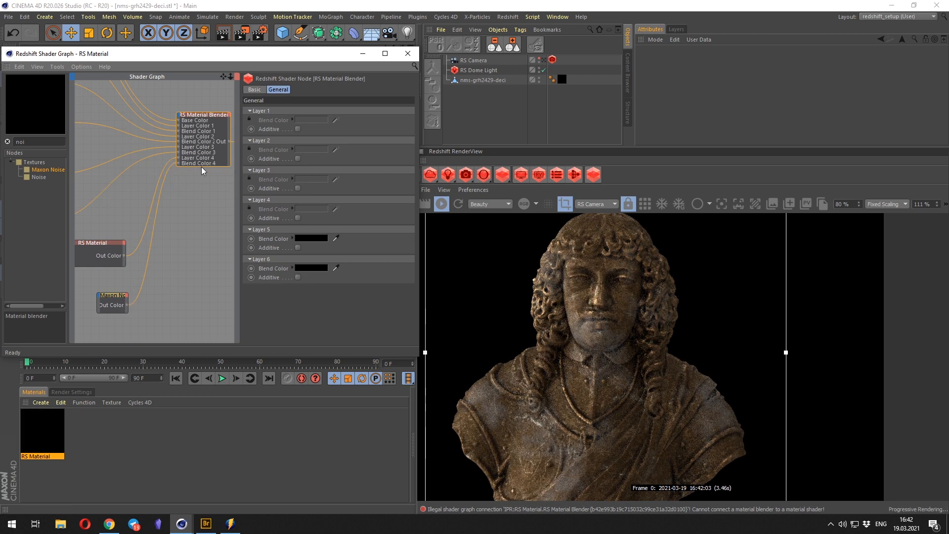
{"action": "left_click_drag", "start_coordinate": [202, 166], "coordinate": [200, 197]}
Rearrange the grey RS Material and Maxon Noise nodes beside the blender, and check the masked layer closer up in the render.
{"action": "middle_click_drag", "start_coordinate": [189, 256], "coordinate": [240, 249]}
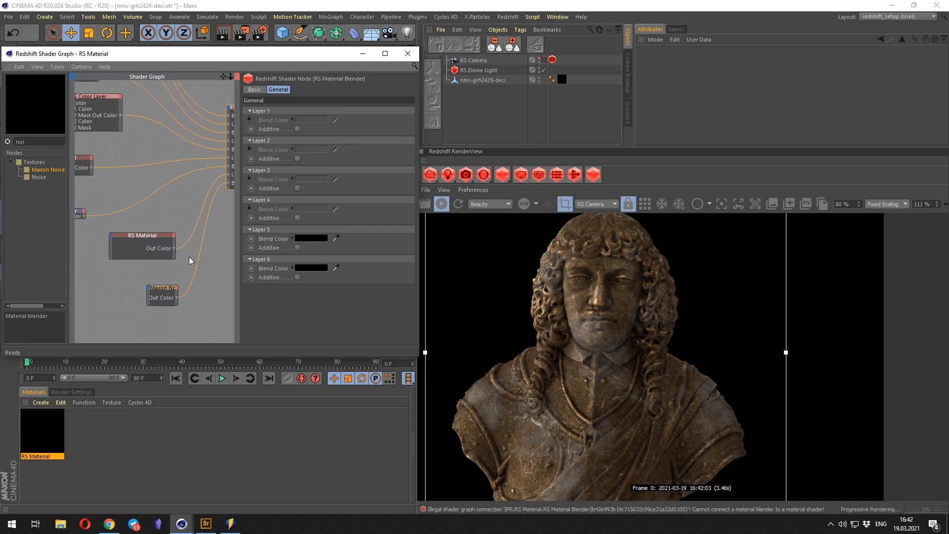
{"action": "left_click_drag", "start_coordinate": [170, 234], "coordinate": [158, 234]}
{"action": "middle_click_drag", "start_coordinate": [159, 232], "coordinate": [141, 232]}
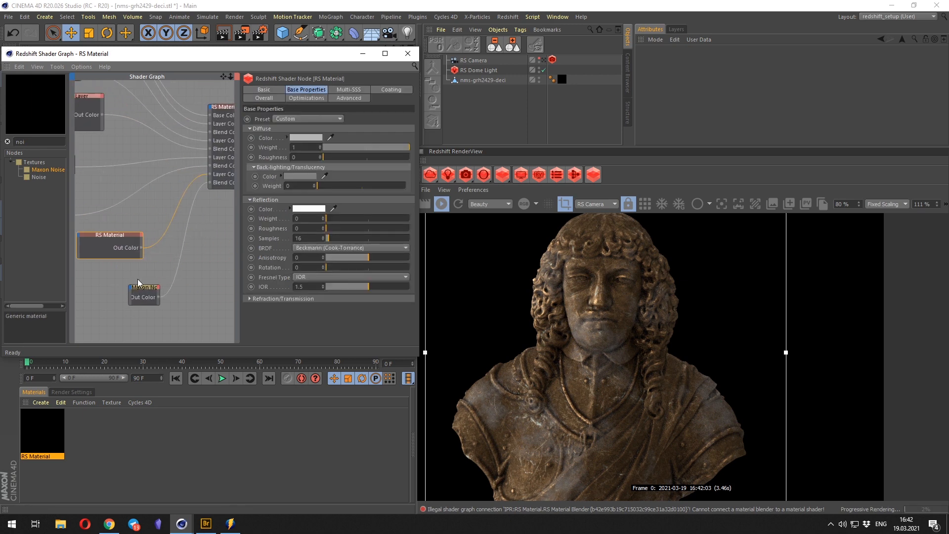
{"action": "left_click_drag", "start_coordinate": [119, 236], "coordinate": [116, 228]}
{"action": "scroll", "coordinate": [643, 336], "scroll_direction": "down", "scroll_amount": 3}
{"action": "scroll", "coordinate": [601, 319], "scroll_direction": "up", "scroll_amount": 6}
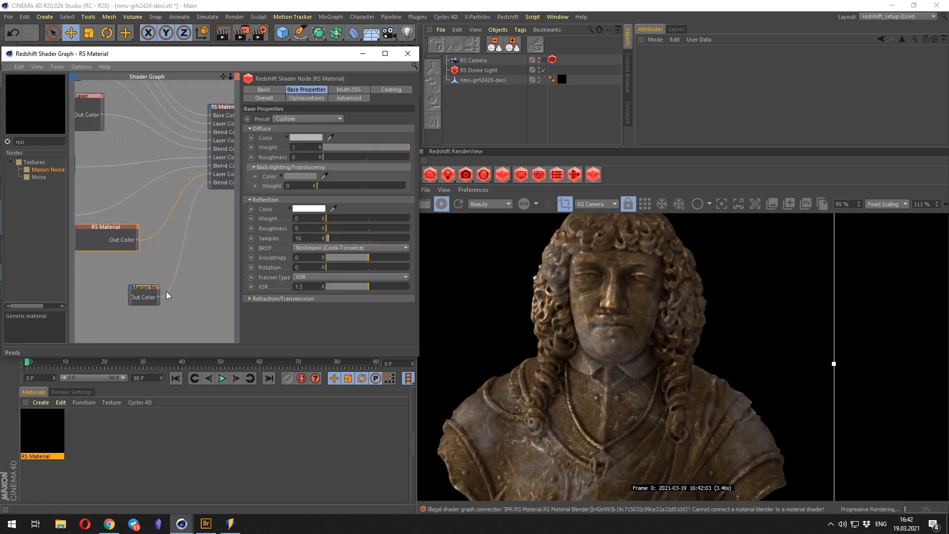
{"action": "left_click_drag", "start_coordinate": [142, 285], "coordinate": [107, 274]}
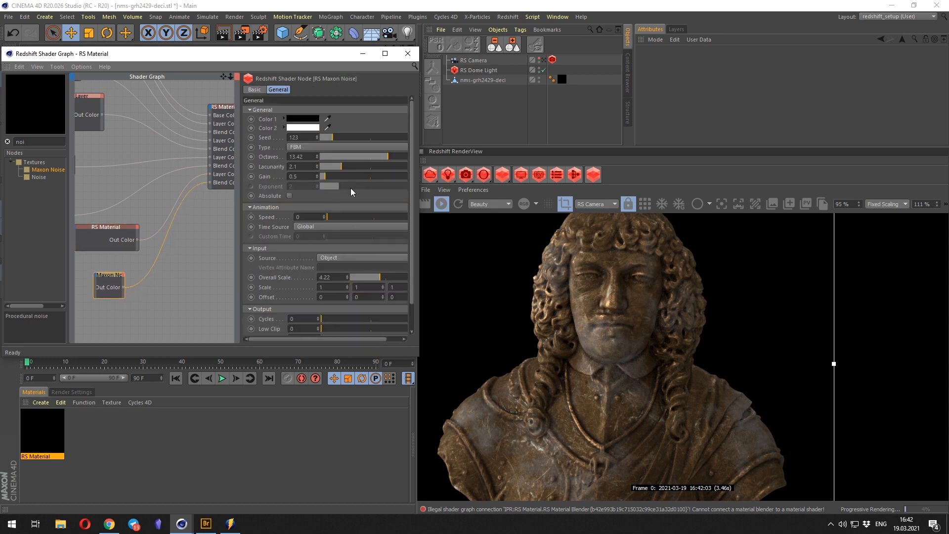
Set the Maxon Noise seed to 126 to change where the grey patches fall on the bust.
{"action": "left_click", "coordinate": [317, 135]}
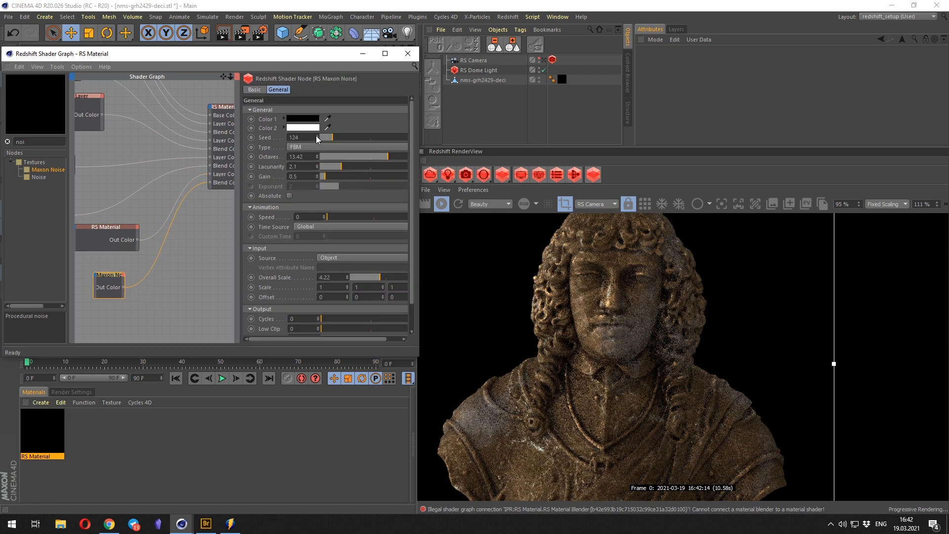
{"action": "left_click", "coordinate": [316, 134]}
{"action": "left_click", "coordinate": [317, 133]}
{"action": "scroll", "coordinate": [675, 312], "scroll_direction": "down", "scroll_amount": 3}
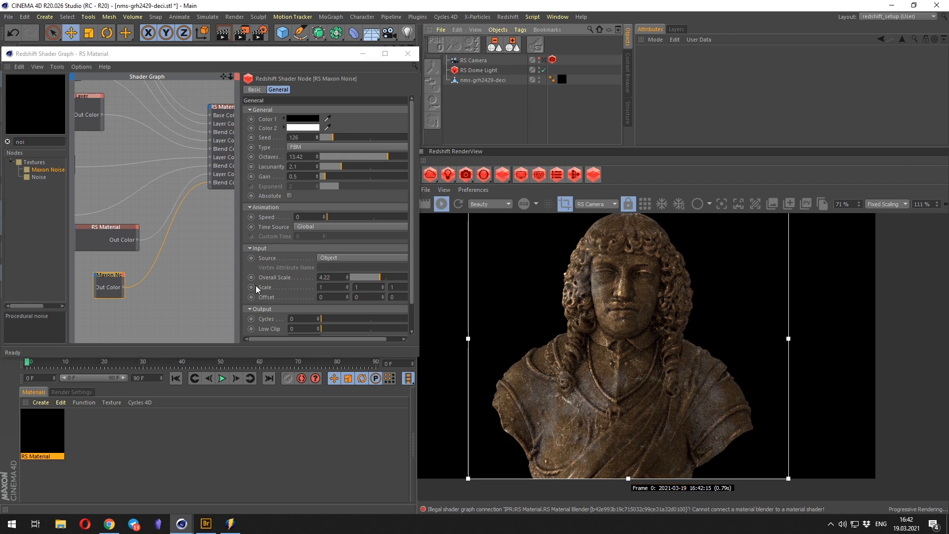
Lower the Maxon Noise output contrast to 0.164 for softer patch transitions.
{"action": "scroll", "coordinate": [269, 281], "scroll_direction": "down", "scroll_amount": 3}
{"action": "mouse_move", "coordinate": [366, 318]}
{"action": "left_mouse_down"}
{"action": "mouse_move", "coordinate": [336, 317]}
{"action": "mouse_move", "coordinate": [379, 328]}
{"action": "left_mouse_up"}
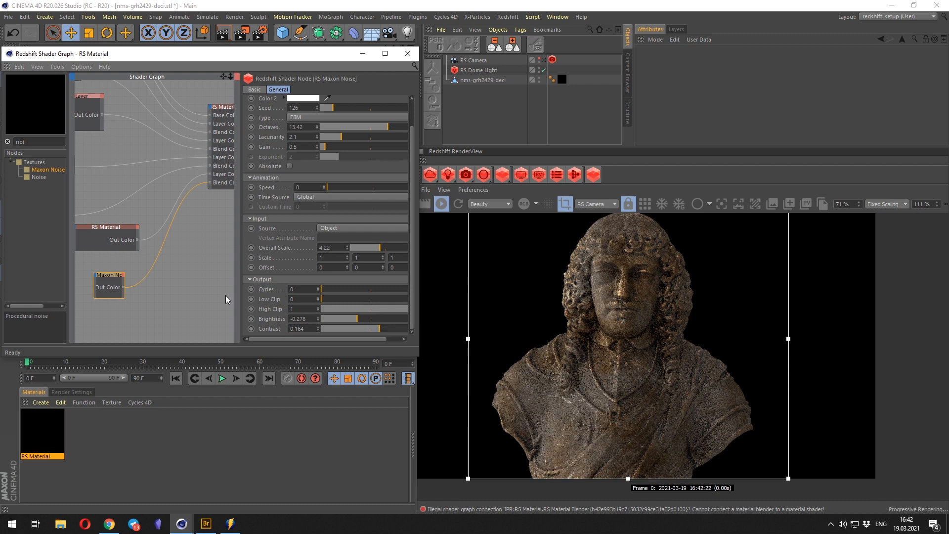
{"action": "middle_click_drag", "start_coordinate": [194, 274], "coordinate": [187, 267]}
{"action": "left_click", "coordinate": [108, 230]}
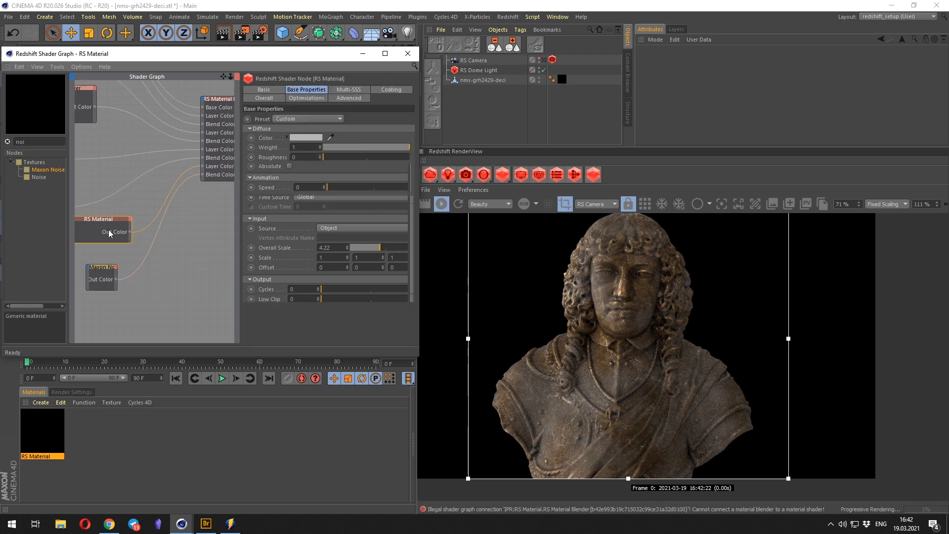
{"action": "left_click", "coordinate": [114, 267]}
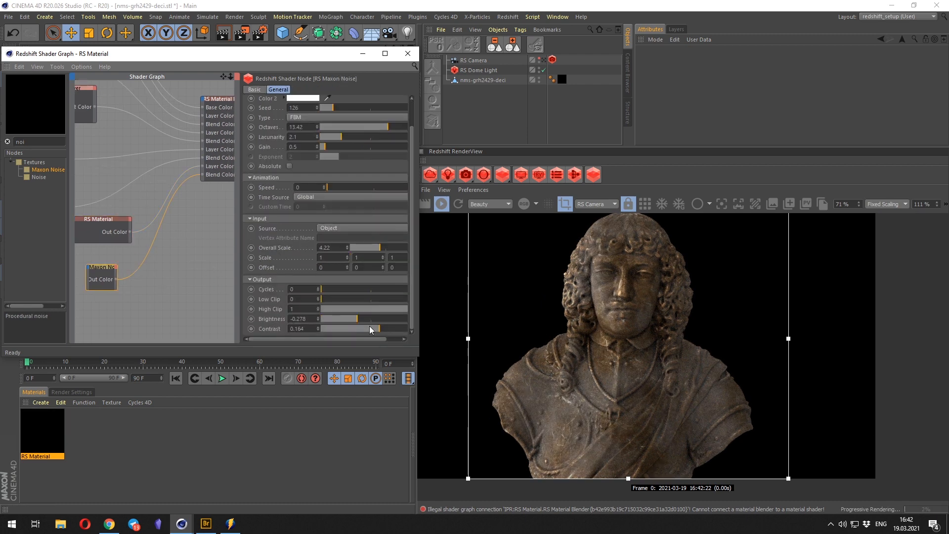
Set the Maxon Noise High Clip to 0.616, after trying 0.498, to strengthen the grey layer's coverage.
{"action": "left_click_drag", "start_coordinate": [395, 309], "coordinate": [372, 309]}
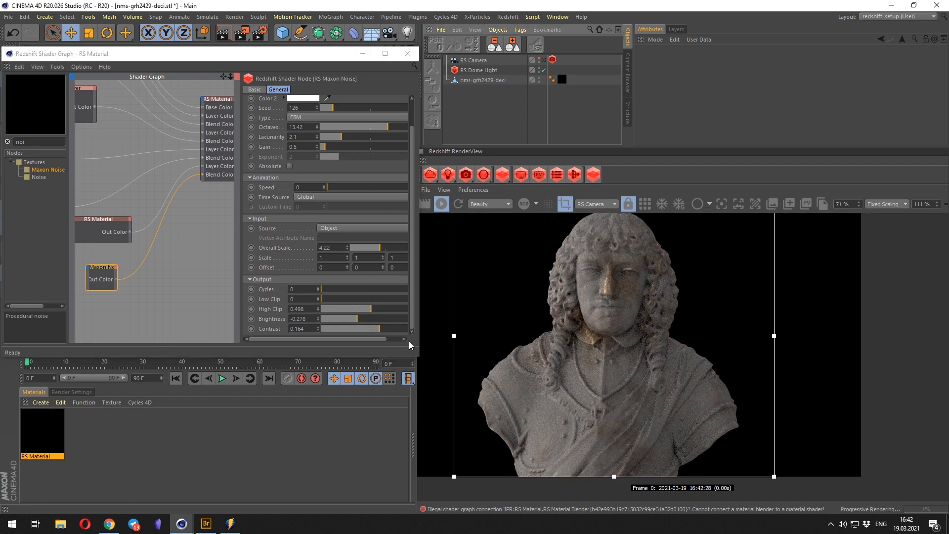
{"action": "mouse_move", "coordinate": [376, 310]}
{"action": "left_mouse_down"}
{"action": "mouse_move", "coordinate": [392, 310]}
{"action": "mouse_move", "coordinate": [383, 310]}
{"action": "left_mouse_up"}
{"action": "scroll", "coordinate": [593, 325], "scroll_direction": "down", "scroll_amount": 2}
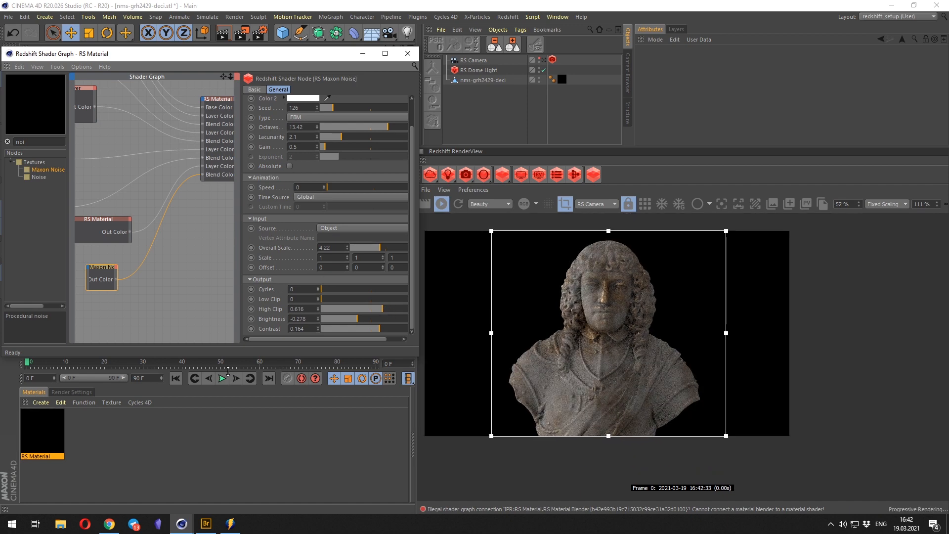
Enlarge the shader graph window, widen its node area, and move the Maxon Noise node further below the grey material.
{"action": "left_click_drag", "start_coordinate": [283, 357], "coordinate": [277, 423]}
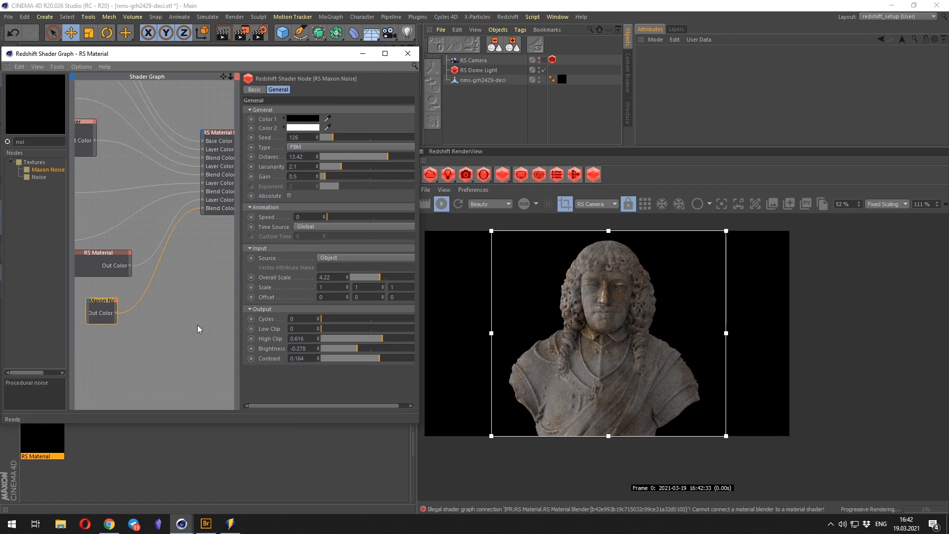
{"action": "left_click_drag", "start_coordinate": [237, 287], "coordinate": [297, 276]}
{"action": "middle_click_drag", "start_coordinate": [198, 253], "coordinate": [324, 253]}
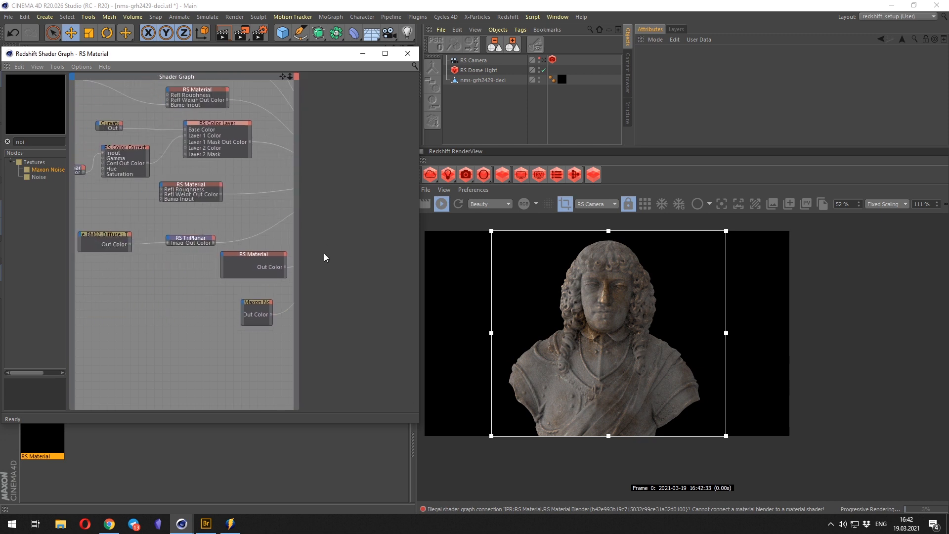
{"action": "left_click", "coordinate": [260, 254]}
{"action": "left_click", "coordinate": [194, 290]}
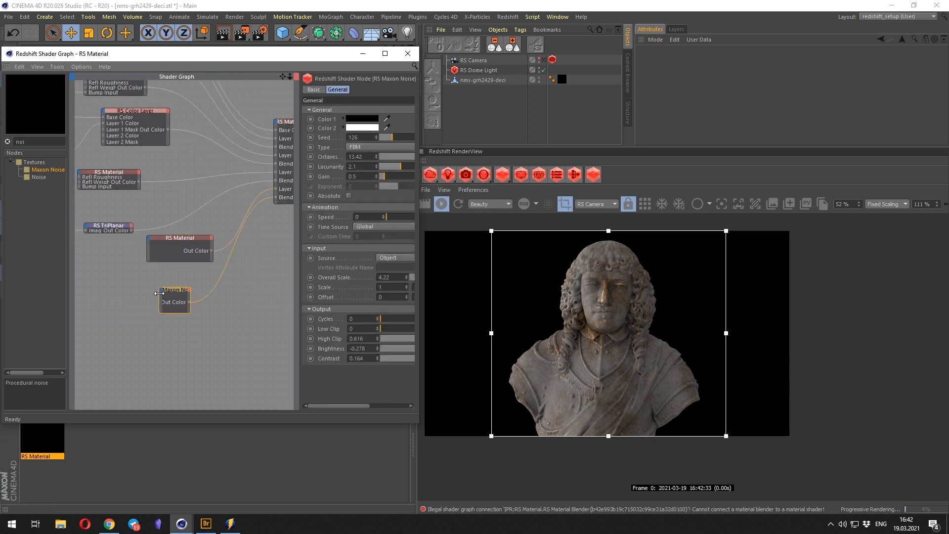
{"action": "left_click_drag", "start_coordinate": [194, 289], "coordinate": [203, 297]}
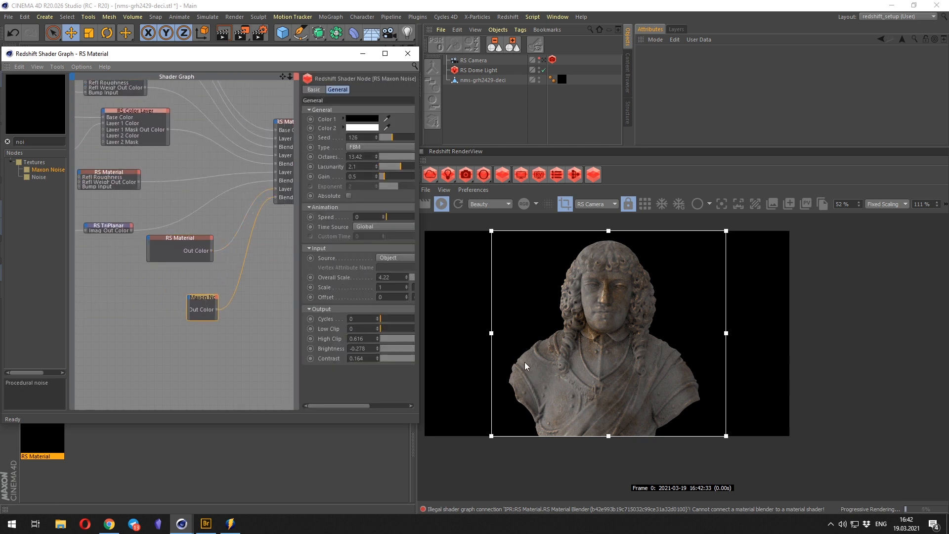
Examine the grey layer on the bust up close and review the node network feeding the Material Blender.
{"action": "scroll", "coordinate": [574, 405], "scroll_direction": "up", "scroll_amount": 2}
{"action": "scroll", "coordinate": [607, 363], "scroll_direction": "up", "scroll_amount": 2}
{"action": "scroll", "coordinate": [617, 330], "scroll_direction": "down", "scroll_amount": 3}
{"action": "scroll", "coordinate": [589, 316], "scroll_direction": "up", "scroll_amount": 2}
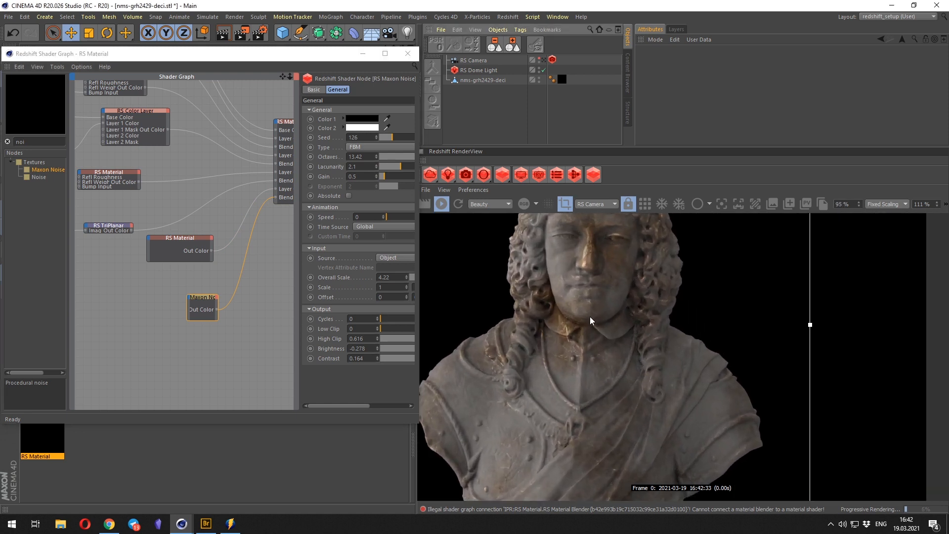
{"action": "scroll", "coordinate": [621, 335], "scroll_direction": "down", "scroll_amount": 2}
{"action": "scroll", "coordinate": [208, 292], "scroll_direction": "down", "scroll_amount": 4}
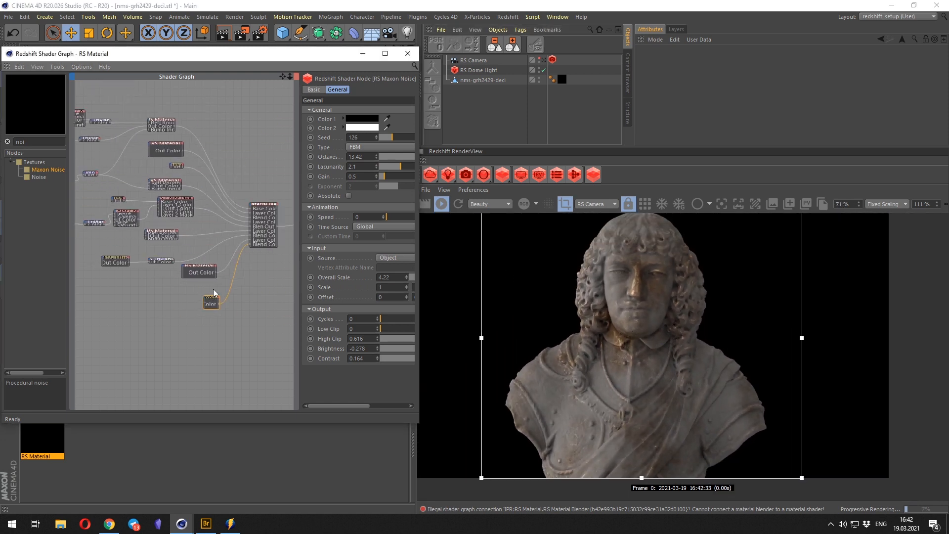
{"action": "scroll", "coordinate": [186, 253], "scroll_direction": "up", "scroll_amount": 4}
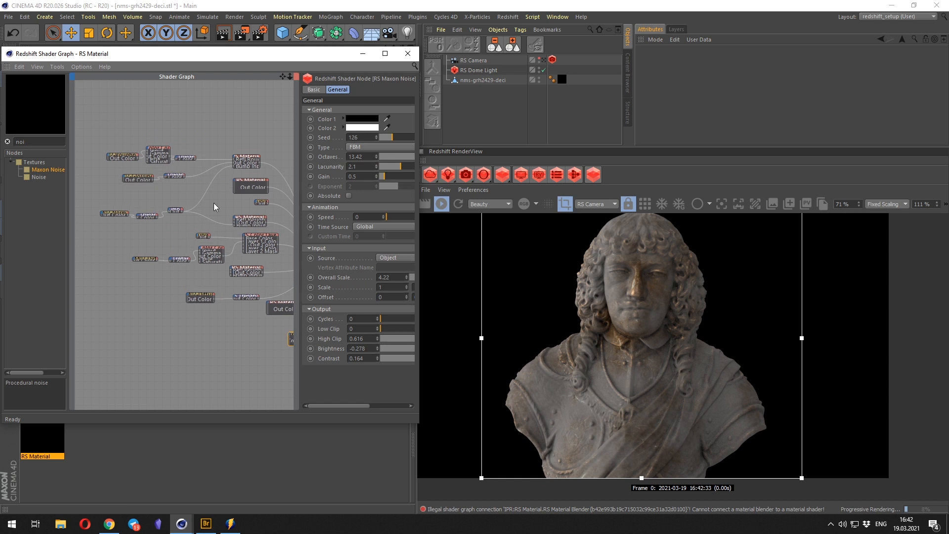
{"action": "scroll", "coordinate": [233, 244], "scroll_direction": "down", "scroll_amount": 4}
{"action": "scroll", "coordinate": [186, 207], "scroll_direction": "up", "scroll_amount": 3}
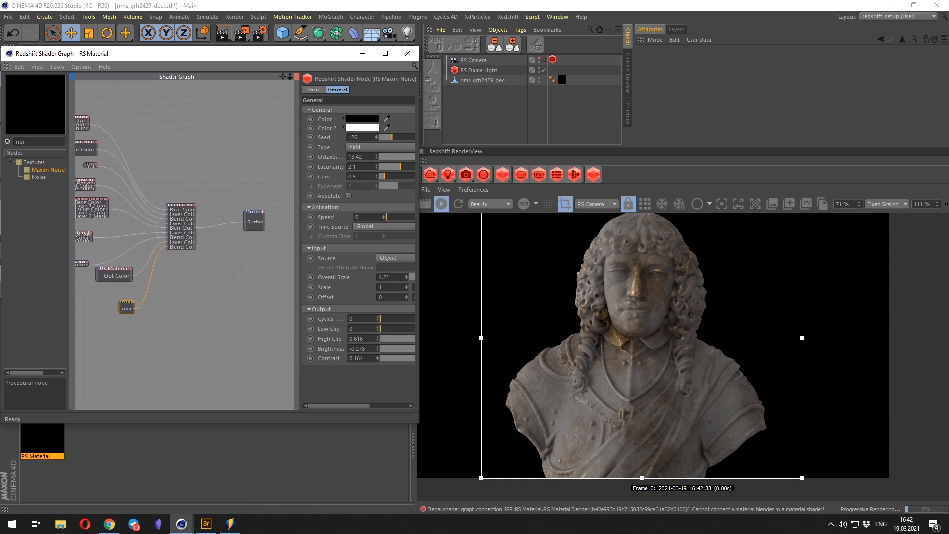
{"action": "left_click", "coordinate": [185, 206]}
{"action": "scroll", "coordinate": [178, 247], "scroll_direction": "up", "scroll_amount": 4}
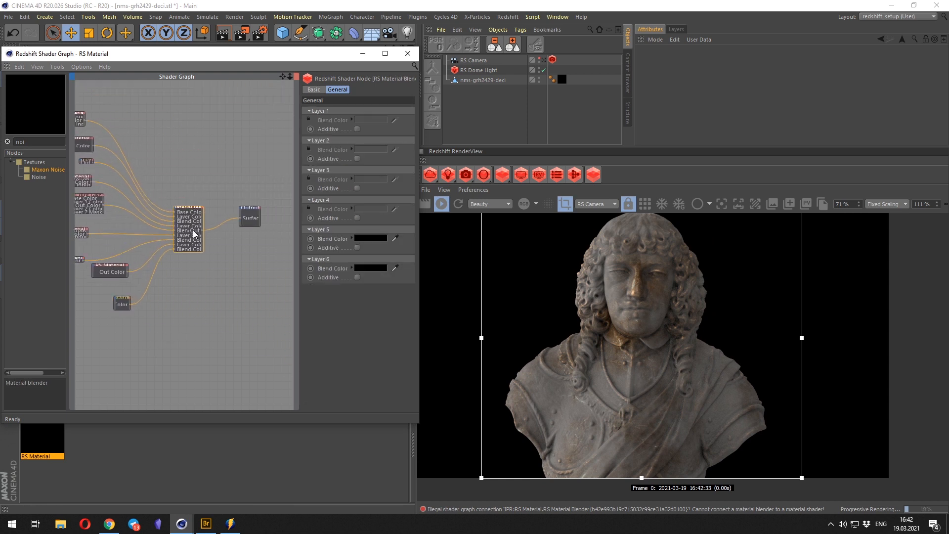
{"action": "scroll", "coordinate": [197, 275], "scroll_direction": "down", "scroll_amount": 5}
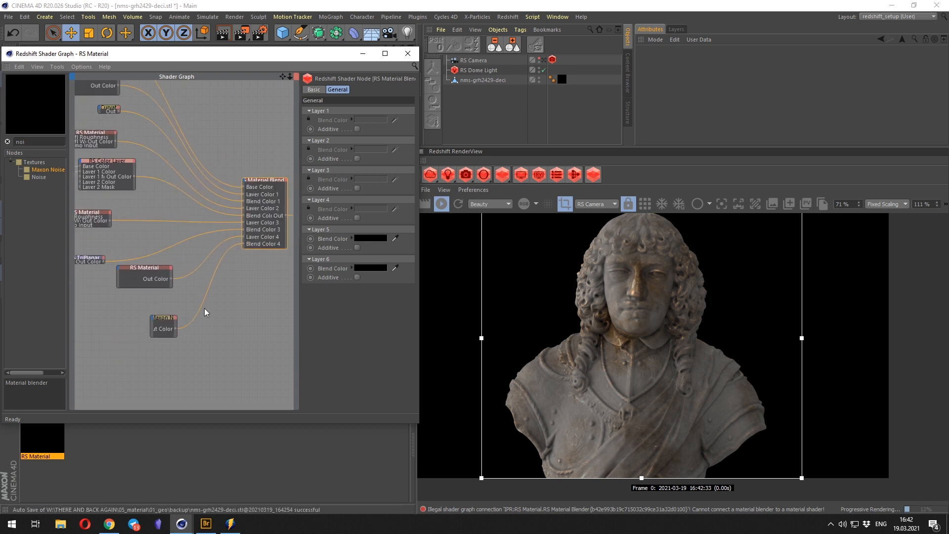
Tidy the graph by repositioning the grey RS Material, the aluminium RS Material and the nearby RS TriPlanar node.
{"action": "left_click", "coordinate": [149, 276]}
{"action": "left_click_drag", "start_coordinate": [149, 276], "coordinate": [136, 278]}
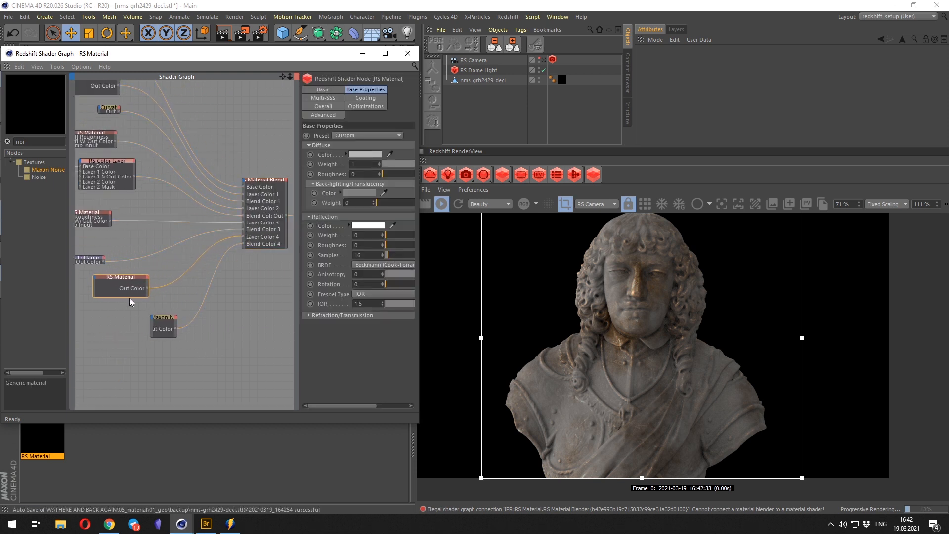
{"action": "middle_click_drag", "start_coordinate": [130, 298], "coordinate": [150, 289]}
{"action": "left_click_drag", "start_coordinate": [160, 268], "coordinate": [186, 283]}
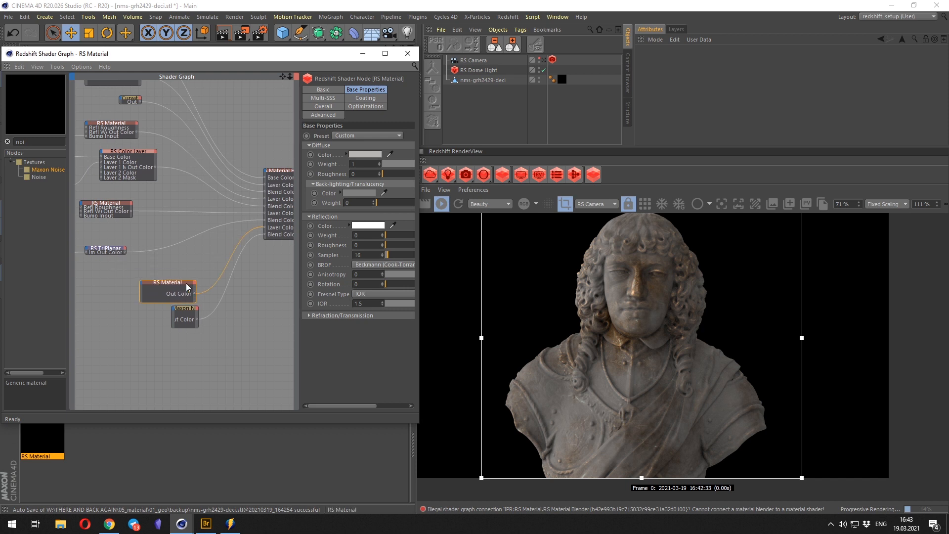
{"action": "middle_click_drag", "start_coordinate": [92, 271], "coordinate": [183, 270]}
{"action": "left_click_drag", "start_coordinate": [198, 249], "coordinate": [201, 242]}
{"action": "left_click_drag", "start_coordinate": [206, 203], "coordinate": [214, 218]}
Connect the shared RS Bump Map output to the Bump Input of the grey RS Material.
{"action": "middle_click_drag", "start_coordinate": [242, 192], "coordinate": [199, 233]}
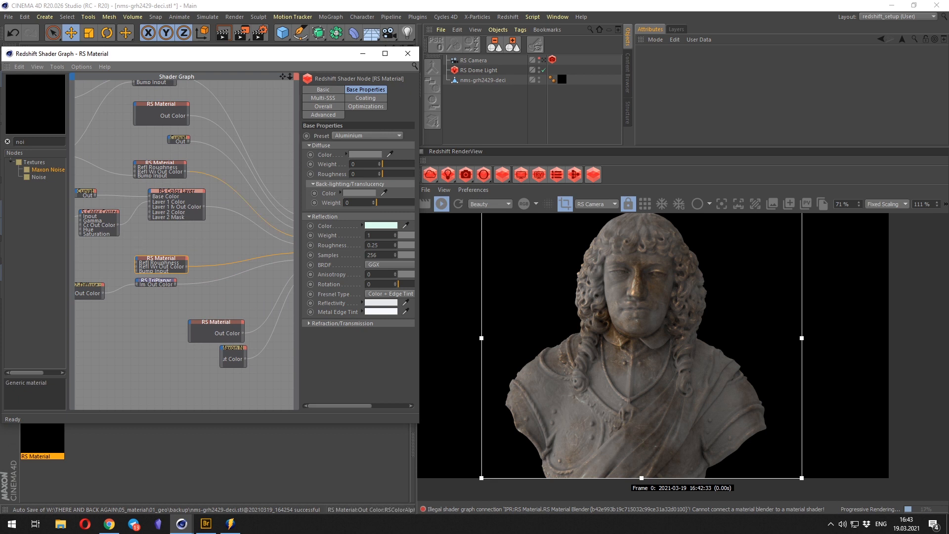
{"action": "middle_click_drag", "start_coordinate": [101, 256], "coordinate": [169, 236]}
{"action": "left_click_drag", "start_coordinate": [109, 132], "coordinate": [106, 130]}
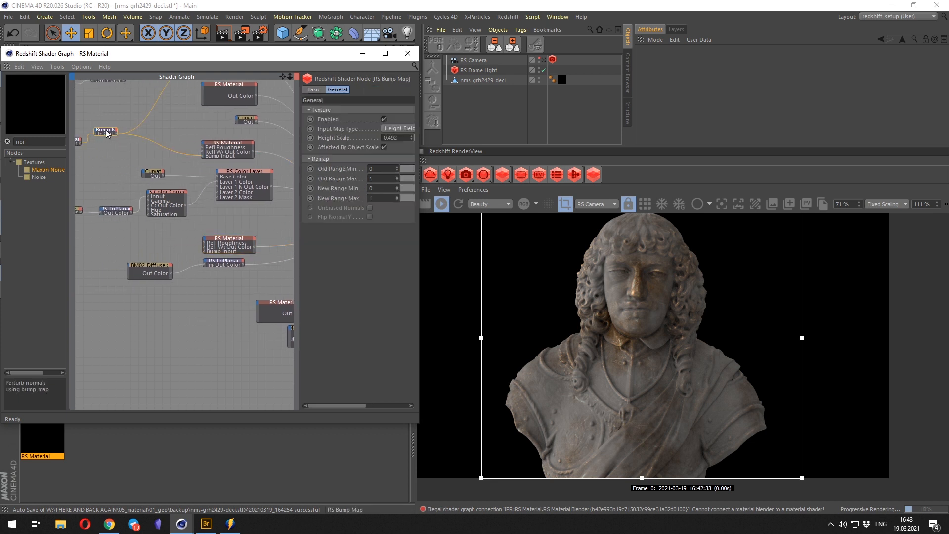
{"action": "left_click_drag", "start_coordinate": [257, 299], "coordinate": [256, 301]}
{"action": "mouse_move", "coordinate": [300, 376]}
{"action": "left_click", "coordinate": [413, 405]}
{"action": "middle_click_drag", "start_coordinate": [304, 331], "coordinate": [200, 318]}
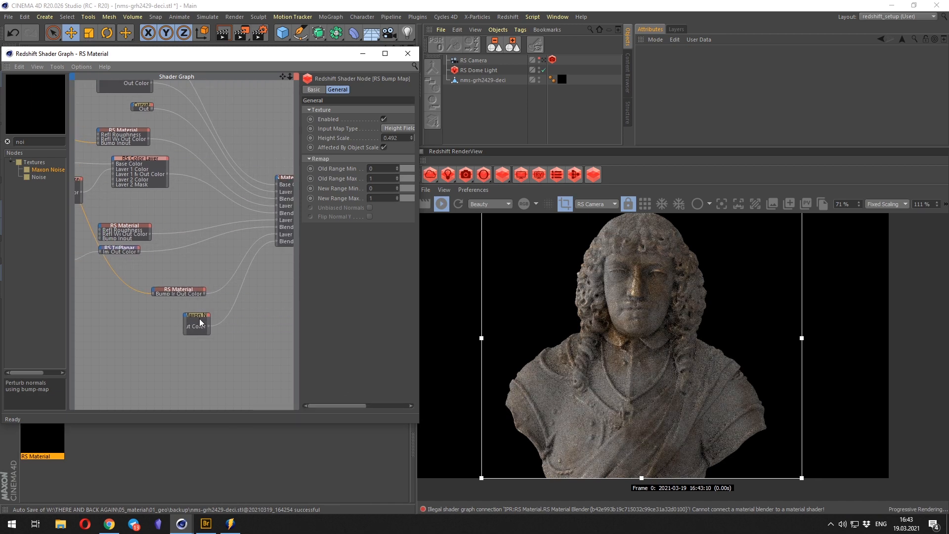
Add an RS State node beside the Maxon Noise and preview its Normal output on the bust through the Output Surface.
{"action": "left_click", "coordinate": [184, 294]}
{"action": "scroll", "coordinate": [175, 316], "scroll_direction": "up", "scroll_amount": 3}
{"action": "scroll", "coordinate": [175, 316], "scroll_direction": "down", "scroll_amount": 2}
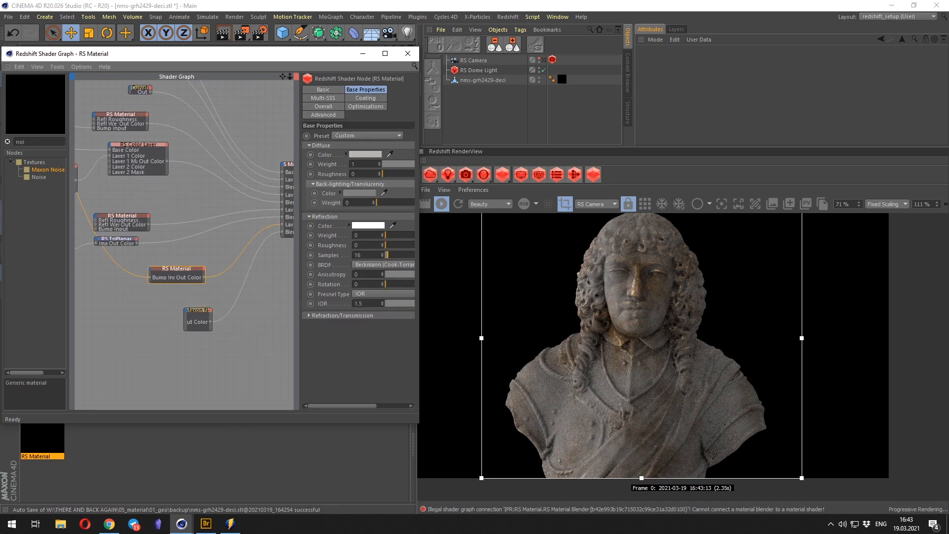
{"action": "left_click", "coordinate": [193, 292]}
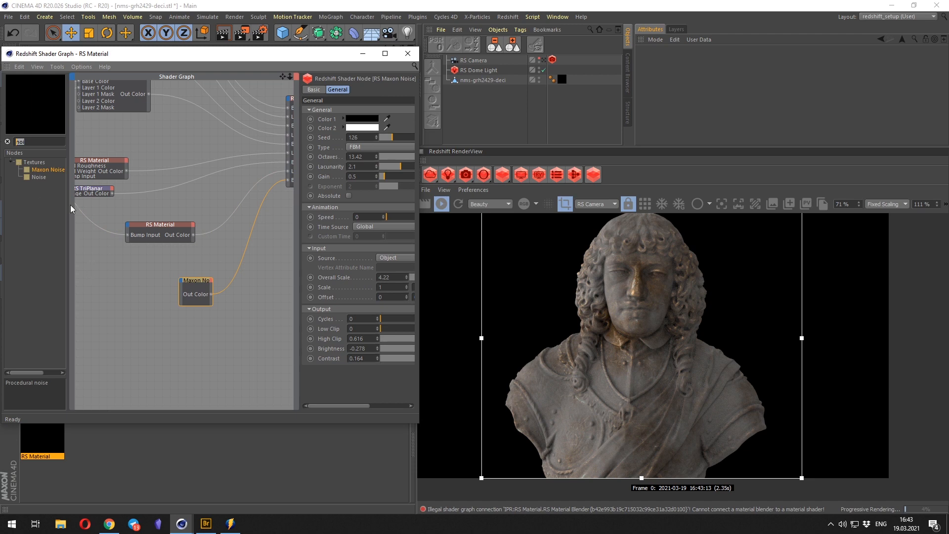
{"action": "type", "text": "s"}
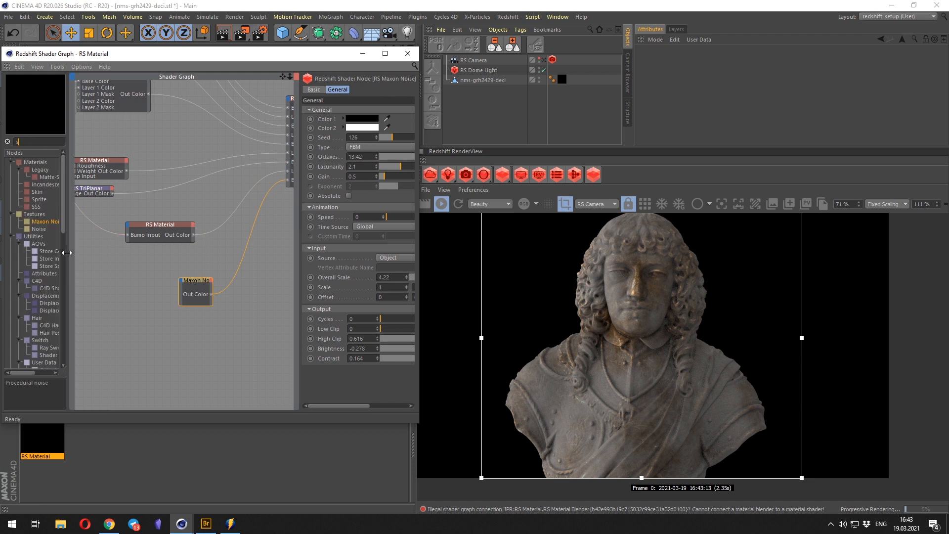
{"action": "type", "text": "ta"}
{"action": "left_click_drag", "start_coordinate": [38, 170], "coordinate": [119, 306]}
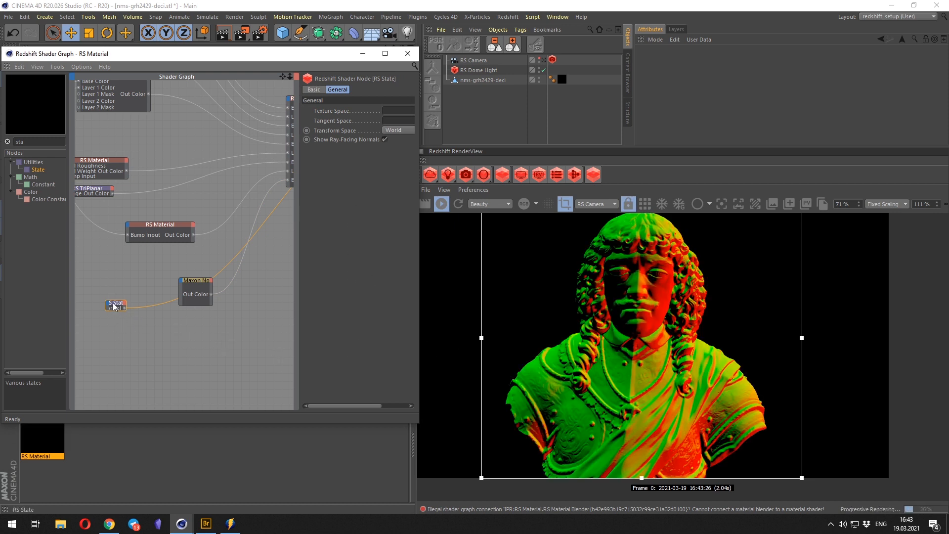
{"action": "left_click_drag", "start_coordinate": [114, 306], "coordinate": [125, 296]}
{"action": "scroll", "coordinate": [158, 319], "scroll_direction": "up", "scroll_amount": 3}
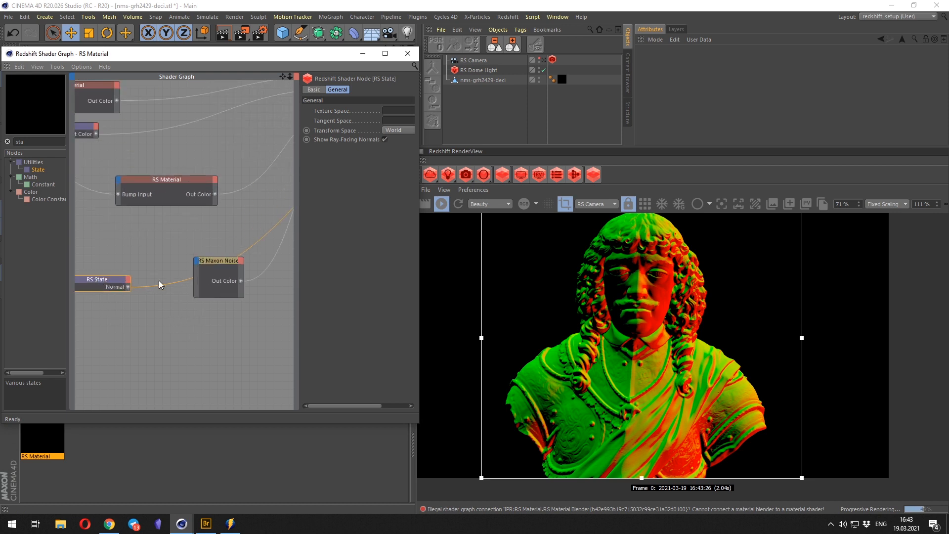
{"action": "left_click_drag", "start_coordinate": [228, 271], "coordinate": [244, 297]}
{"action": "middle_click_drag", "start_coordinate": [105, 335], "coordinate": [151, 321], "text": "alt"}
{"action": "left_click", "coordinate": [130, 268]}
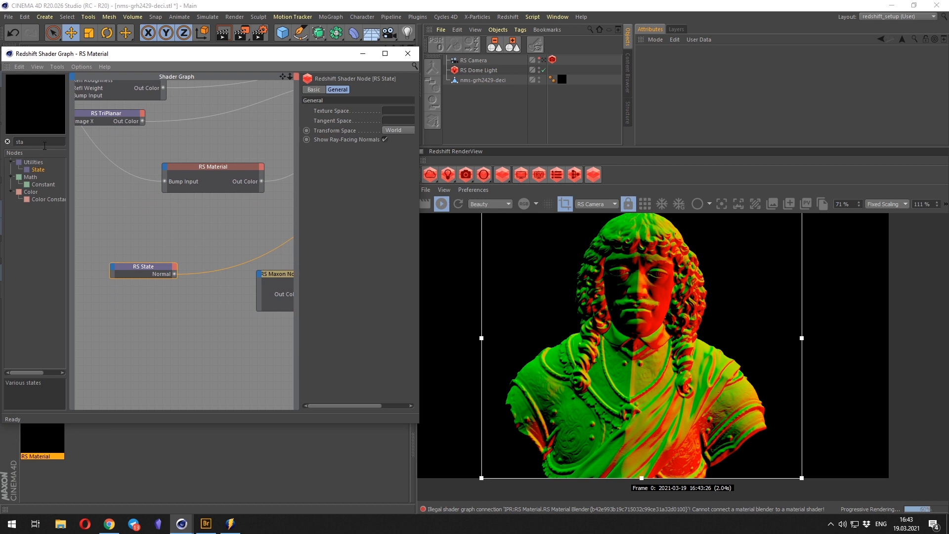
Add an RS Color Splitter node below the RS State node and feed the State's Normal output into its Input.
{"action": "type", "text": "cl"}
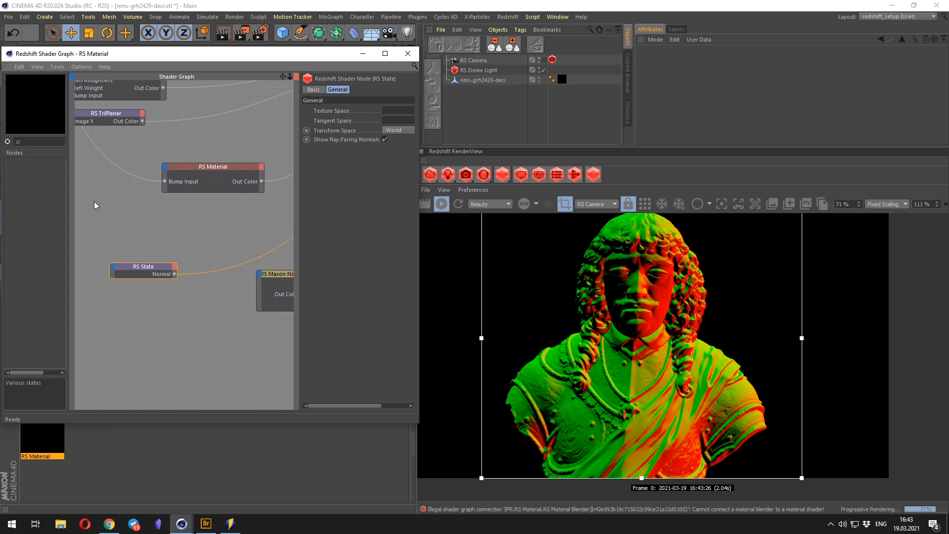
{"action": "key", "text": "BackSpace"}
{"action": "type", "text": "olo"}
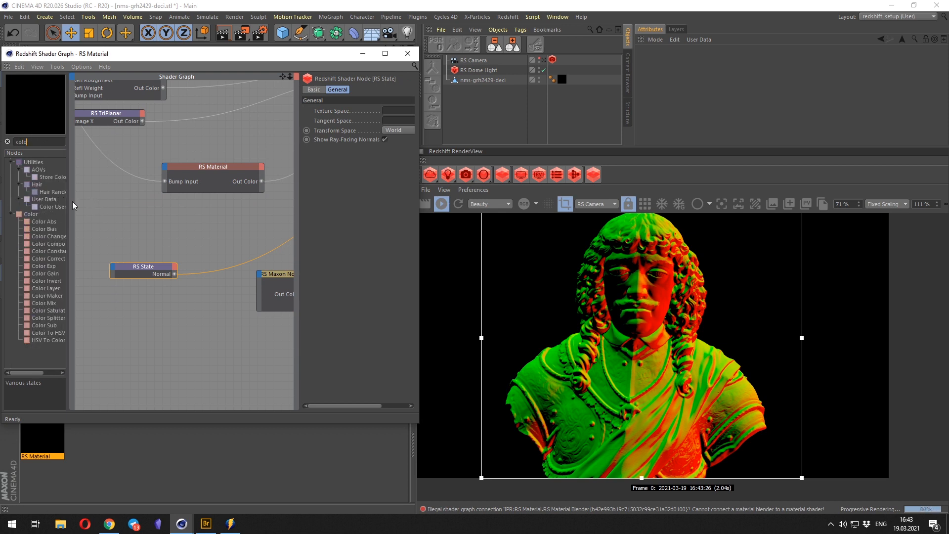
{"action": "key", "text": "BackSpace"}
{"action": "key", "text": "BackSpace"}
{"action": "key", "text": "BackSpace"}
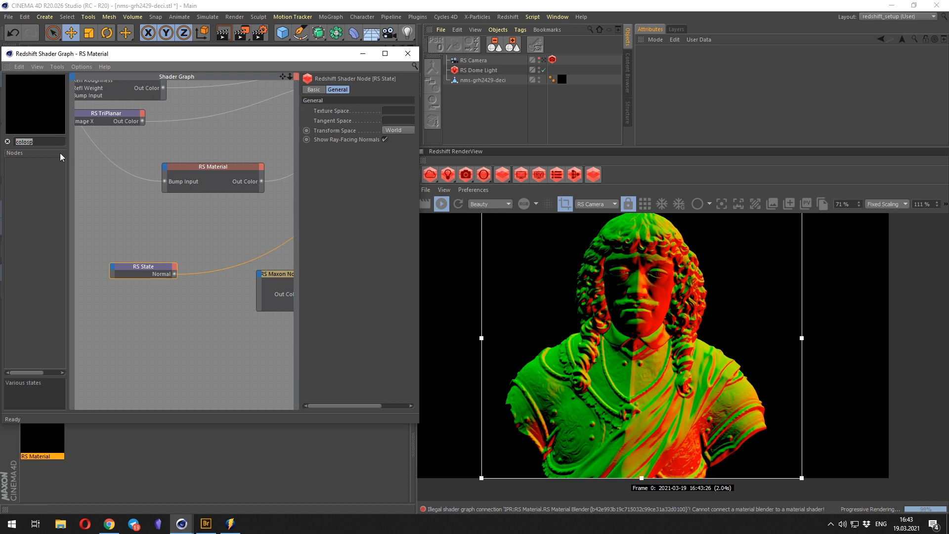
{"action": "type", "text": "olor sp"}
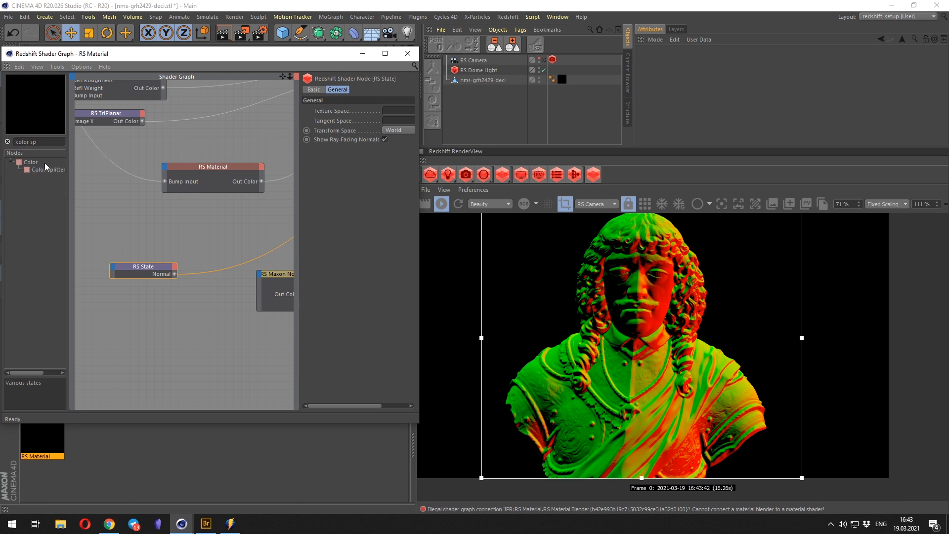
{"action": "left_click_drag", "start_coordinate": [49, 170], "coordinate": [188, 308]}
{"action": "left_click_drag", "start_coordinate": [176, 276], "coordinate": [149, 274]}
{"action": "left_click_drag", "start_coordinate": [162, 331], "coordinate": [165, 328]}
{"action": "left_click", "coordinate": [173, 328]}
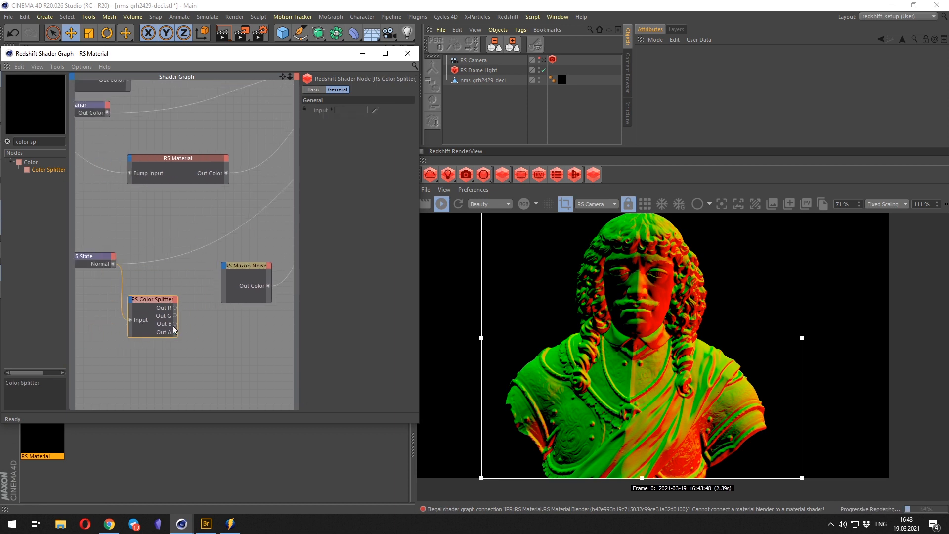
{"action": "right_click", "coordinate": [169, 329]}
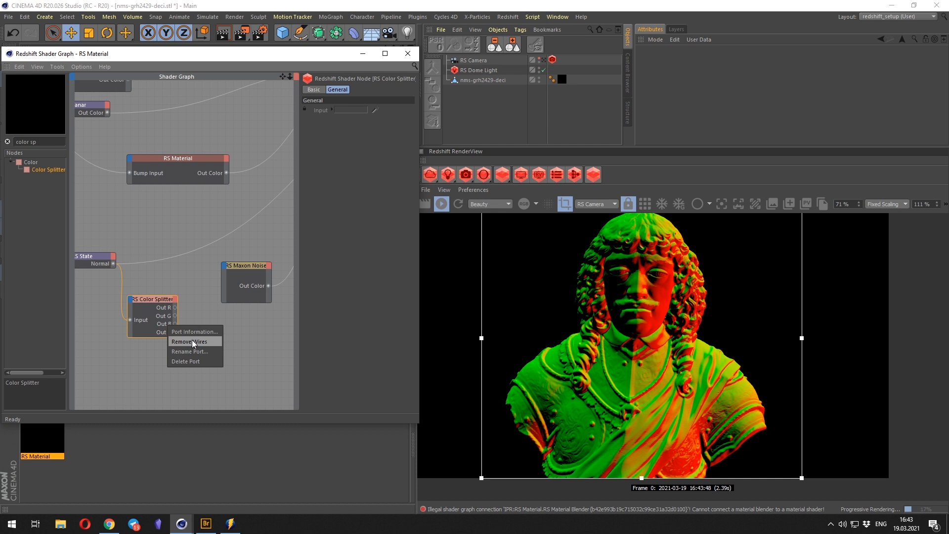
{"action": "right_click", "coordinate": [170, 307]}
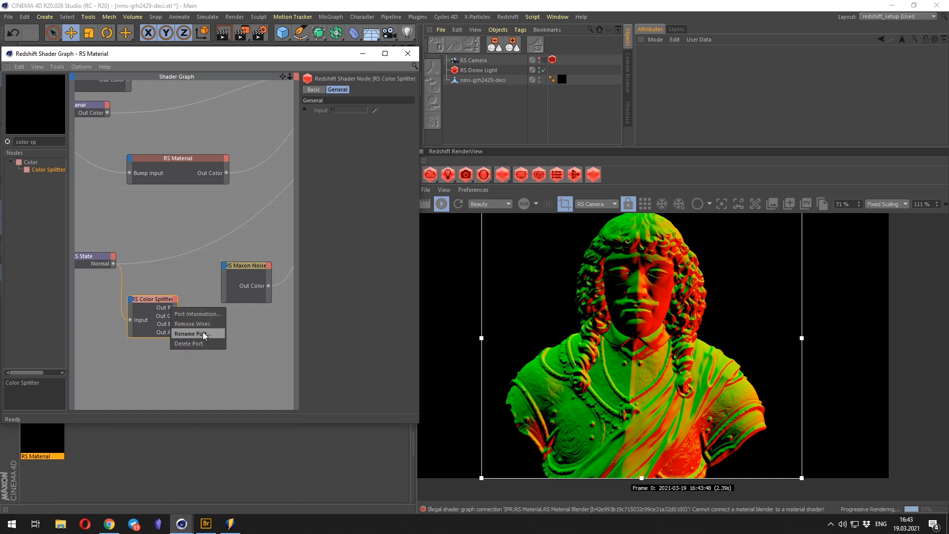
{"action": "left_click", "coordinate": [202, 332]}
{"action": "left_click", "coordinate": [210, 341]}
{"action": "right_click", "coordinate": [169, 308]}
{"action": "left_click", "coordinate": [195, 336]}
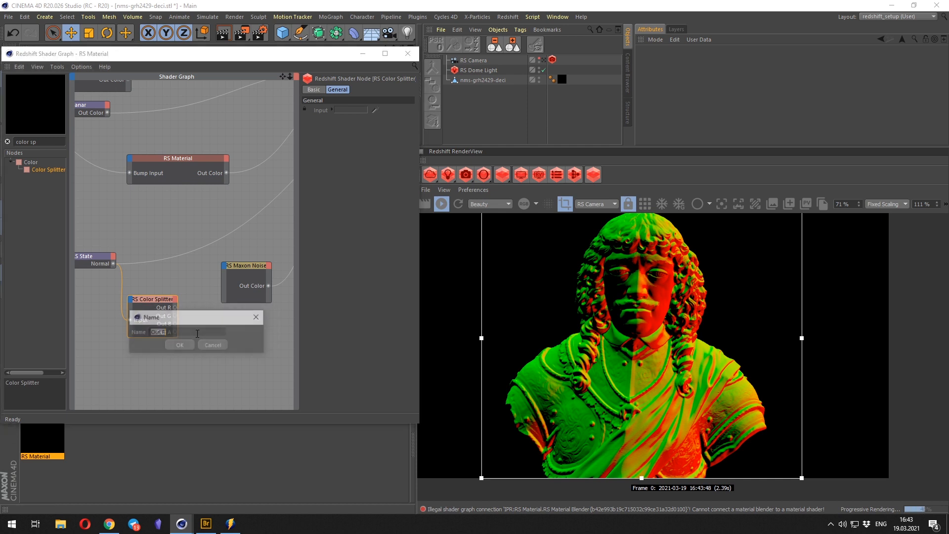
{"action": "left_click", "coordinate": [212, 342]}
{"action": "right_click", "coordinate": [164, 308]}
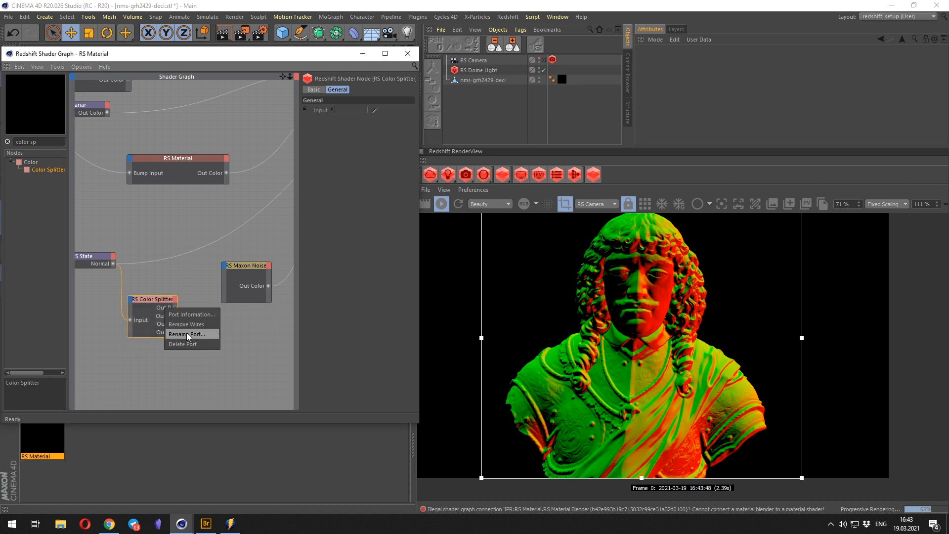
{"action": "left_click", "coordinate": [186, 334]}
Delete the Out R, Out B and Out A ports from the RS Color Splitter, keeping only Out G.
{"action": "right_click", "coordinate": [167, 310]}
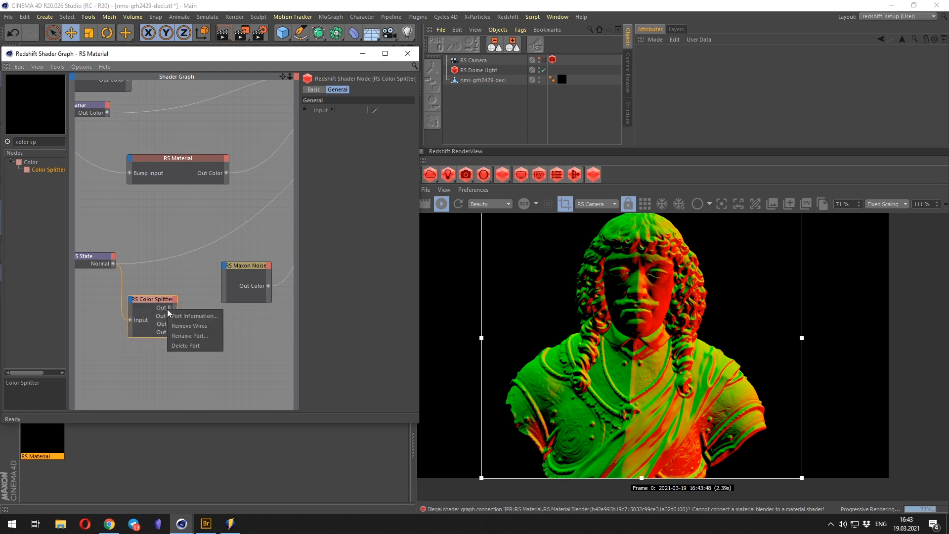
{"action": "left_click", "coordinate": [180, 345]}
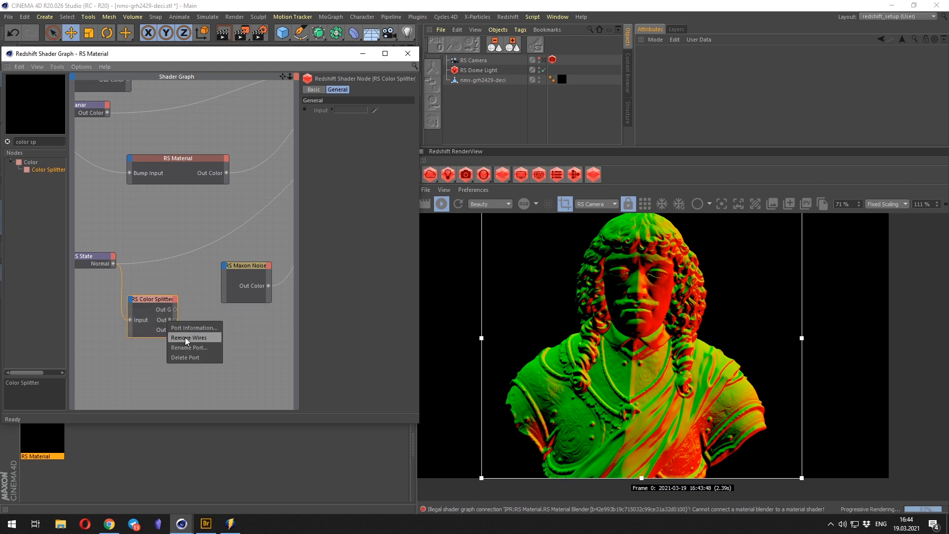
{"action": "left_click", "coordinate": [185, 357]}
{"action": "right_click", "coordinate": [164, 321]}
{"action": "left_click", "coordinate": [189, 358]}
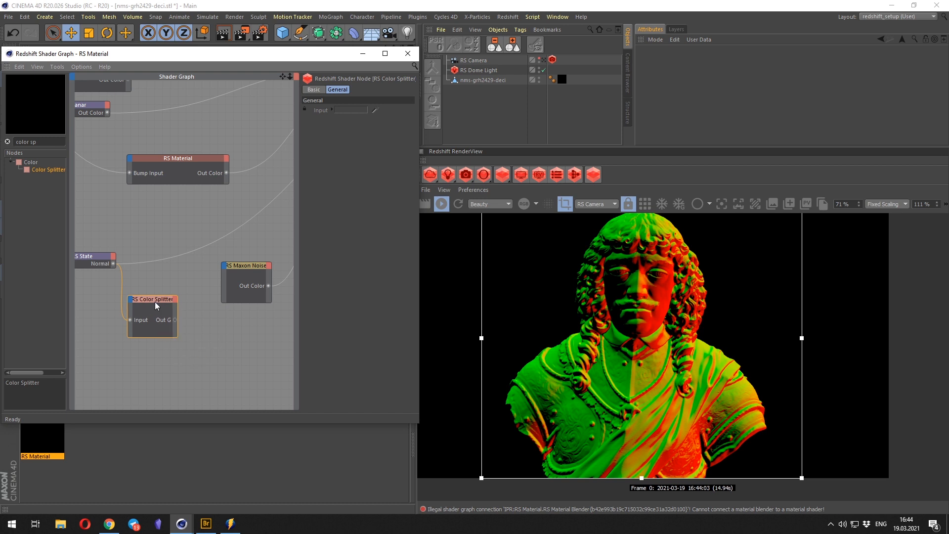
Connect the Color Splitter's Out G to the Output Surface and check the resulting mask on the bust.
{"action": "left_click_drag", "start_coordinate": [155, 302], "coordinate": [182, 301]}
{"action": "scroll", "coordinate": [664, 364], "scroll_direction": "down", "scroll_amount": 2}
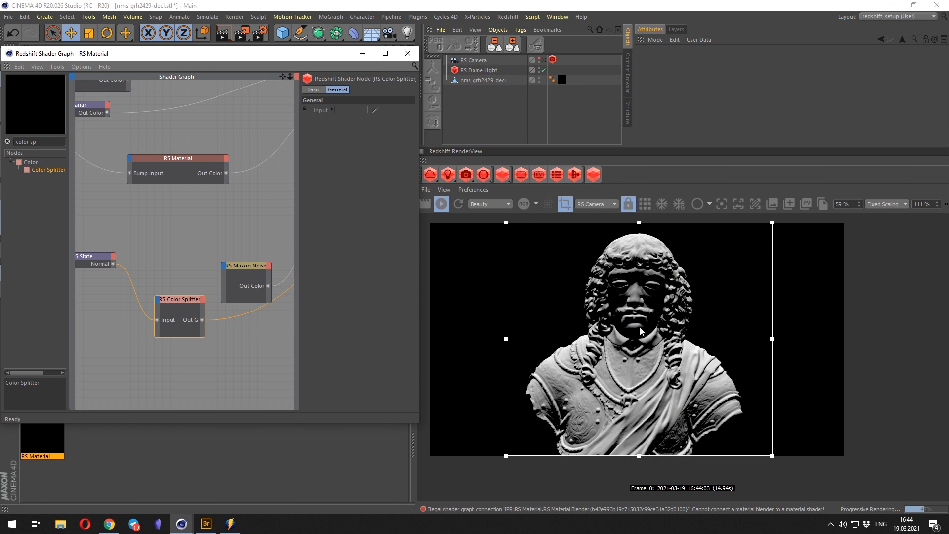
{"action": "left_click_drag", "start_coordinate": [183, 299], "coordinate": [164, 297]}
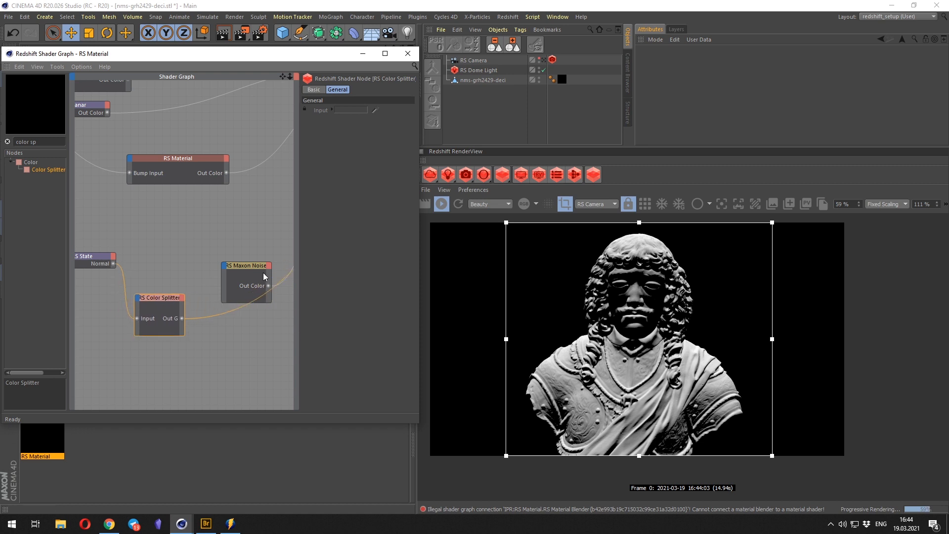
{"action": "middle_click_drag", "start_coordinate": [274, 269], "coordinate": [115, 267]}
{"action": "middle_click_drag", "start_coordinate": [234, 256], "coordinate": [294, 259]}
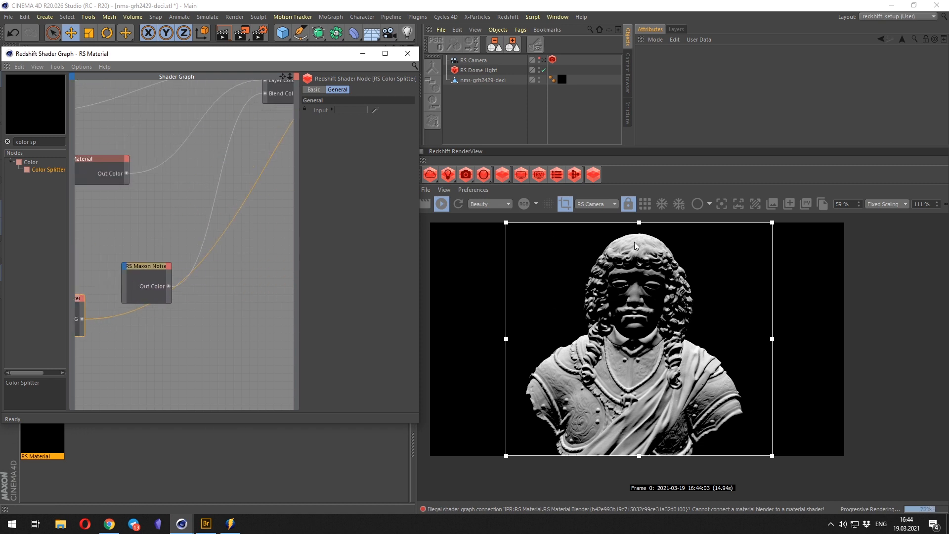
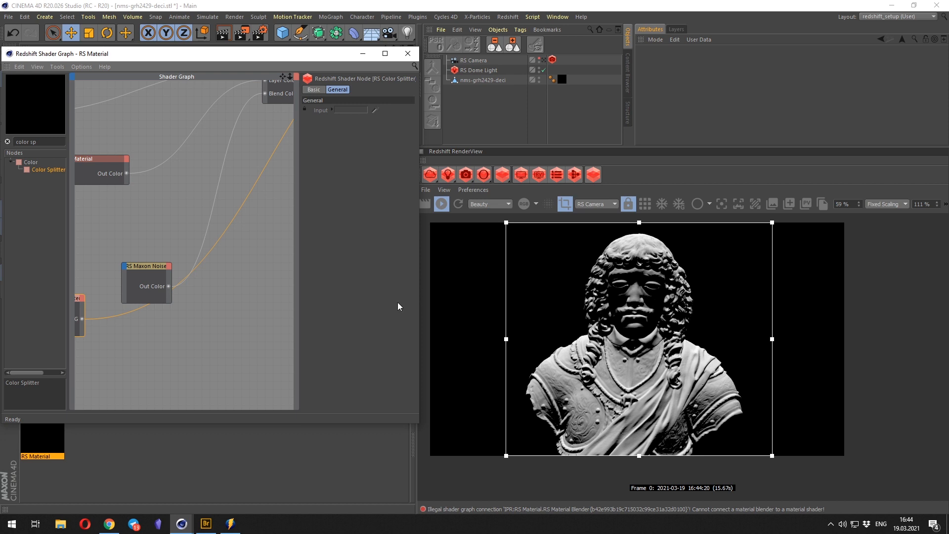
Tidy the graph by moving the RS State and RS Color Splitter nodes higher and repositioning the RS Maxon Noise.
{"action": "middle_click_drag", "start_coordinate": [90, 323], "coordinate": [213, 303]}
{"action": "left_click", "coordinate": [123, 237], "text": "shift"}
{"action": "left_click_drag", "start_coordinate": [182, 280], "coordinate": [142, 238]}
{"action": "left_click", "coordinate": [160, 234]}
{"action": "middle_click_drag", "start_coordinate": [293, 260], "coordinate": [210, 248]}
{"action": "left_click_drag", "start_coordinate": [211, 252], "coordinate": [212, 274]}
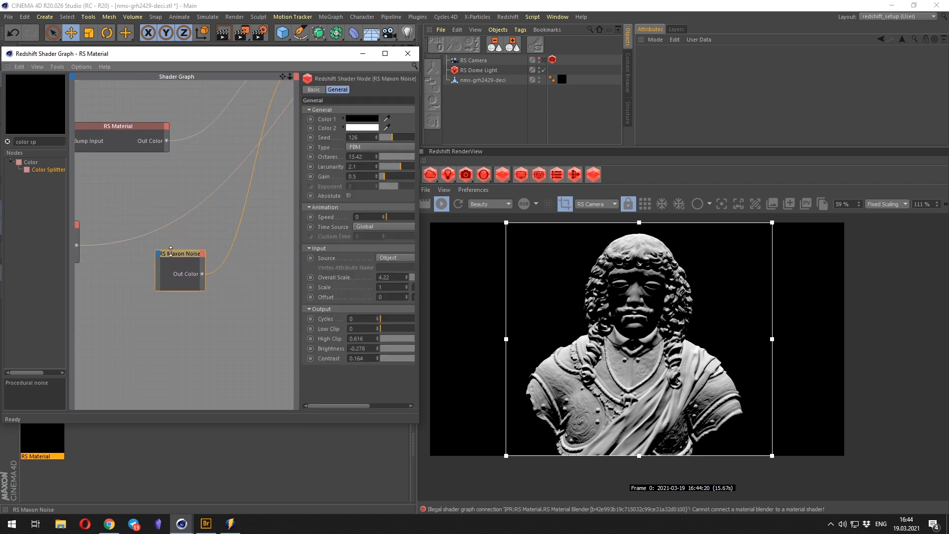
Duplicate the existing RS Color Layer node and place the copy near the RS Color Splitter and Maxon Noise.
{"action": "scroll", "coordinate": [213, 274], "scroll_direction": "down", "scroll_amount": 5}
{"action": "middle_click_drag", "start_coordinate": [287, 185], "coordinate": [168, 176]}
{"action": "scroll", "coordinate": [170, 175], "scroll_direction": "up", "scroll_amount": 2}
{"action": "left_click_drag", "start_coordinate": [159, 98], "coordinate": [158, 76]}
{"action": "left_click", "coordinate": [154, 120]}
{"action": "middle_click_drag", "start_coordinate": [154, 120], "coordinate": [173, 163]}
{"action": "left_click_drag", "start_coordinate": [168, 121], "coordinate": [258, 302]}
{"action": "scroll", "coordinate": [187, 342], "scroll_direction": "up", "scroll_amount": 2}
{"action": "middle_click_drag", "start_coordinate": [257, 394], "coordinate": [261, 357]}
Arrange the Maxon Noise beside the new RS Color Layer and connect the Color Splitter's Out G to its Base Color.
{"action": "left_click", "coordinate": [224, 246]}
{"action": "left_click_drag", "start_coordinate": [229, 245], "coordinate": [138, 304]}
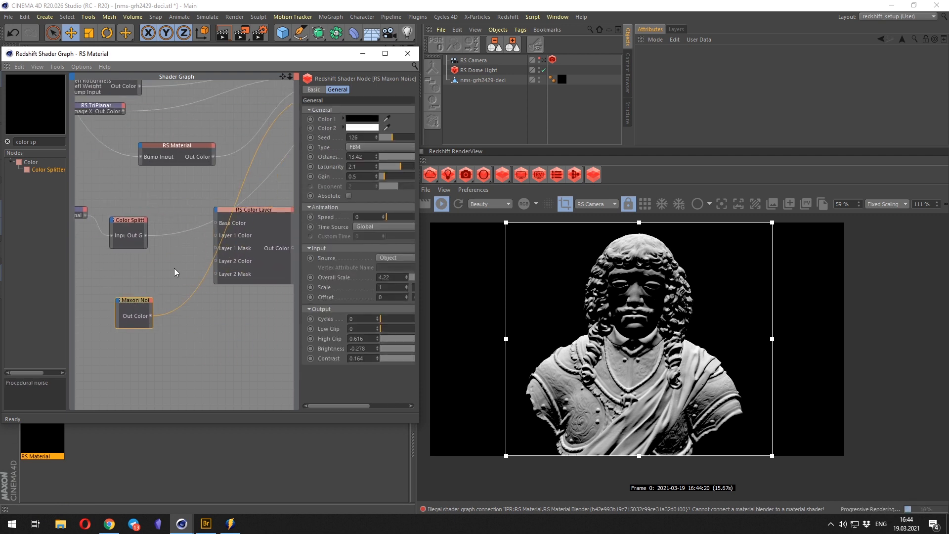
{"action": "left_click_drag", "start_coordinate": [253, 216], "coordinate": [239, 236]}
{"action": "left_click_drag", "start_coordinate": [146, 238], "coordinate": [202, 242]}
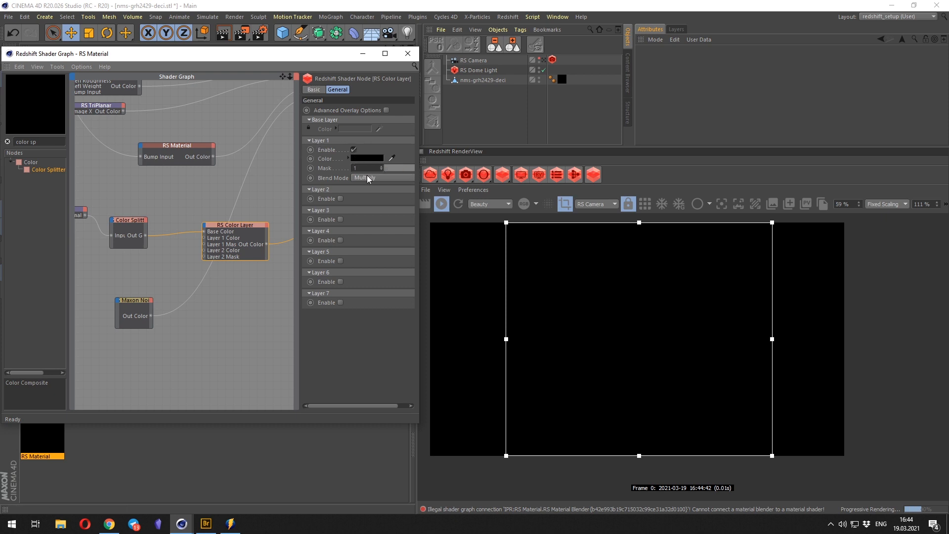
Set the new Color Layer's Layer 1 blend mode to Normal and toggle the layer off and on to compare.
{"action": "left_click", "coordinate": [376, 178]}
{"action": "left_click", "coordinate": [364, 188]}
{"action": "left_click", "coordinate": [352, 149]}
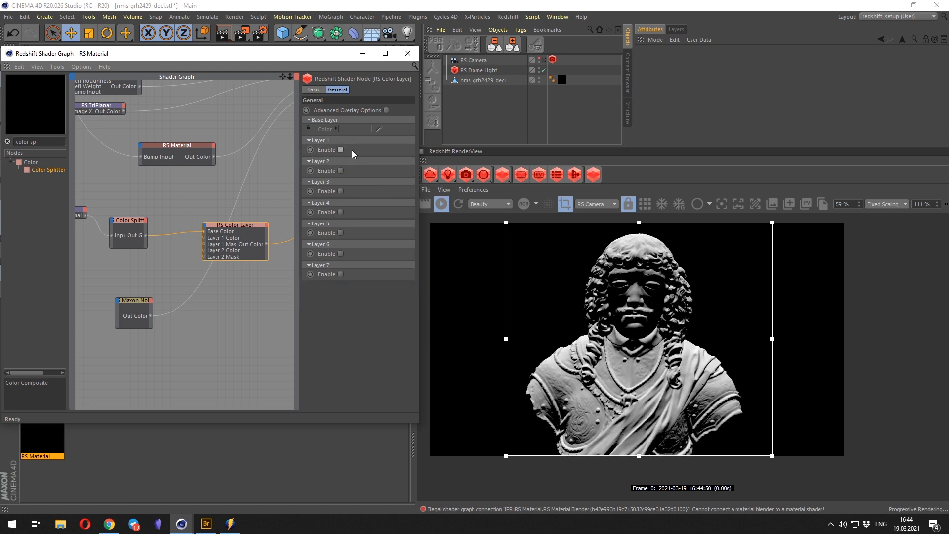
{"action": "left_click", "coordinate": [352, 149]}
Connect the Maxon Noise to Layer 1 Color of the new RS Color Layer and set its blend mode to Multiply.
{"action": "left_click_drag", "start_coordinate": [151, 315], "coordinate": [204, 240]}
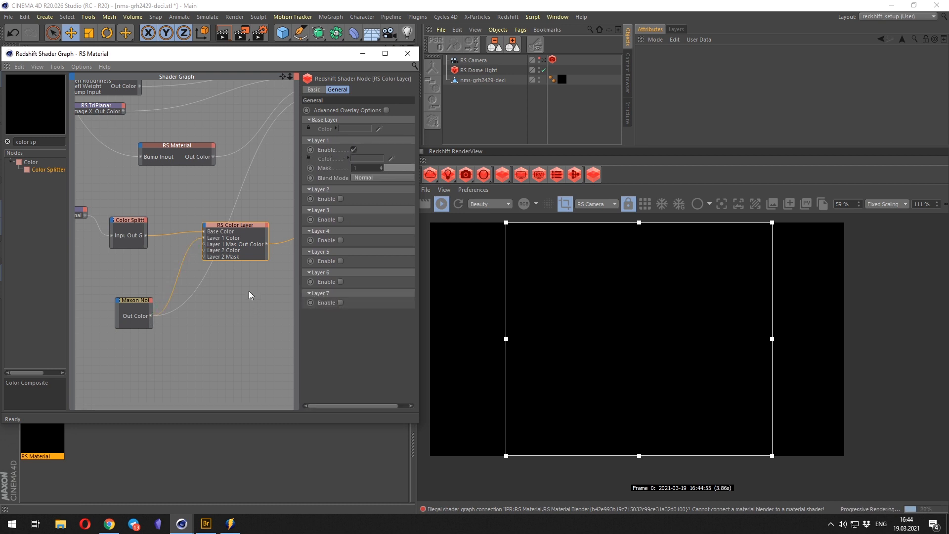
{"action": "left_click", "coordinate": [363, 178]}
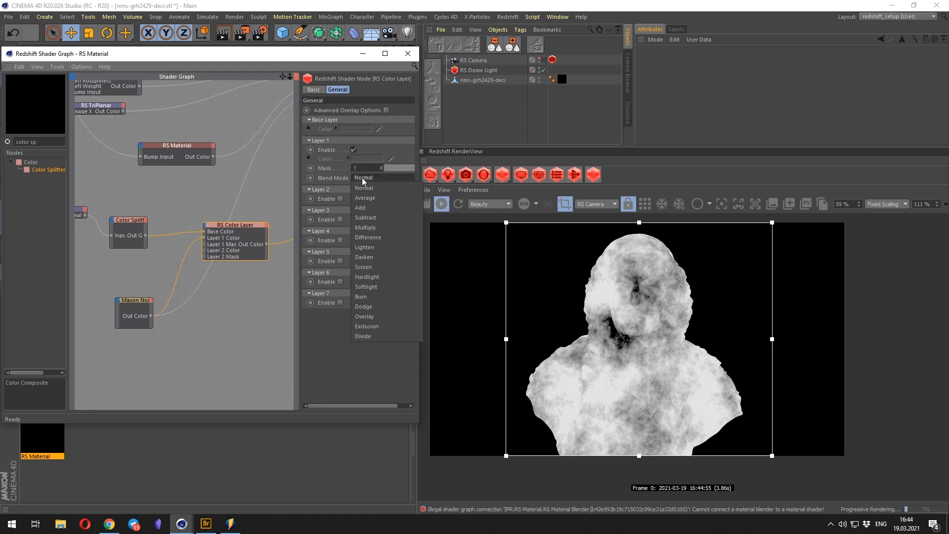
{"action": "left_click", "coordinate": [363, 227]}
{"action": "scroll", "coordinate": [622, 364], "scroll_direction": "up", "scroll_amount": 6}
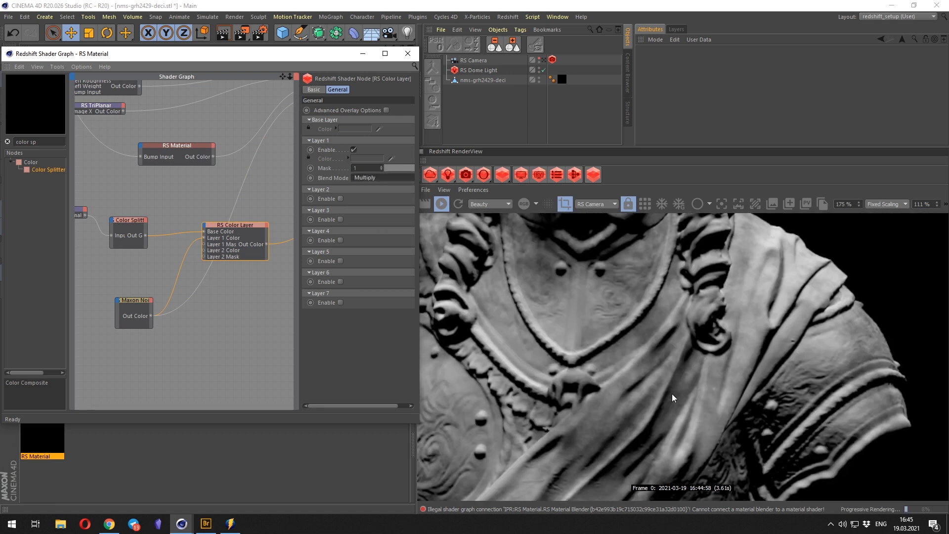
{"action": "scroll", "coordinate": [672, 394], "scroll_direction": "down", "scroll_amount": 4}
Widen the node settings and adjust the Maxon Noise output to High Clip 0.735 and Brightness -0.454.
{"action": "left_click", "coordinate": [132, 304]}
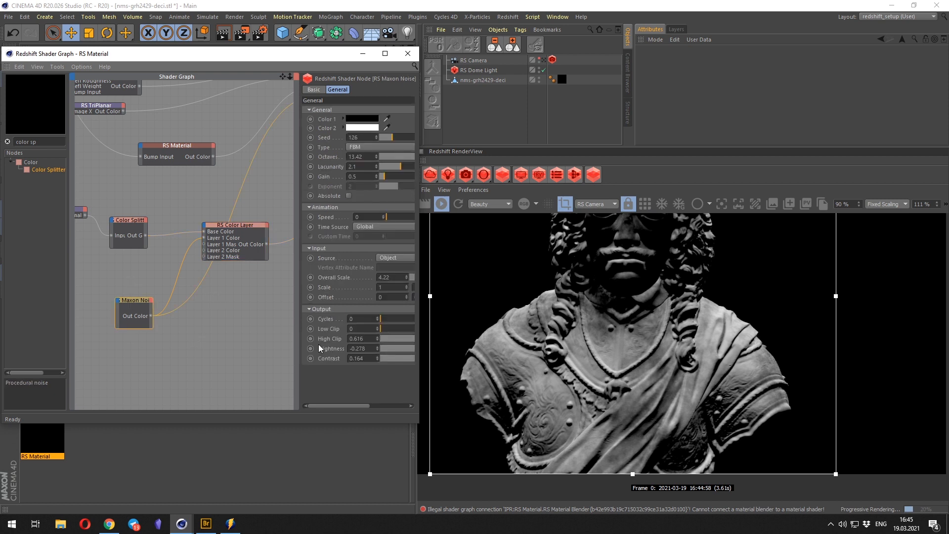
{"action": "left_click_drag", "start_coordinate": [300, 324], "coordinate": [213, 328]}
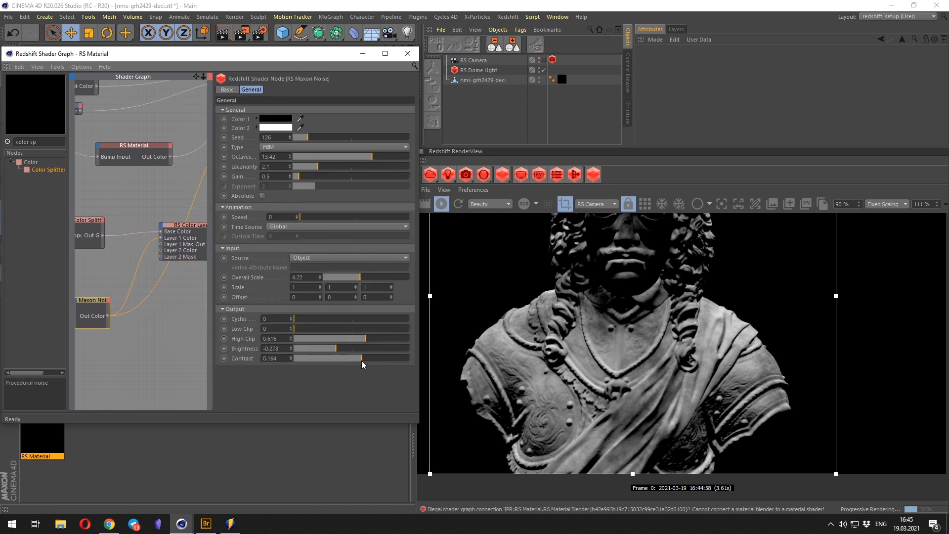
{"action": "left_click_drag", "start_coordinate": [356, 355], "coordinate": [325, 346]}
{"action": "key", "text": "ctrl+z"}
Connect the new RS Color Layer to Blend Color 4 of the RS Material Blender and reconnect the blender to the Output Surface.
{"action": "middle_click_drag", "start_coordinate": [140, 247], "coordinate": [135, 258]}
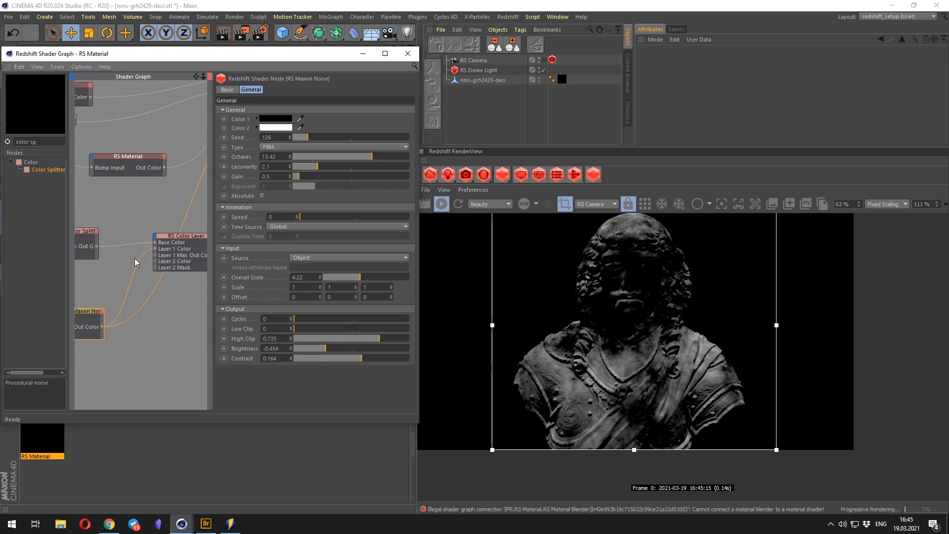
{"action": "left_click_drag", "start_coordinate": [210, 245], "coordinate": [258, 245]}
{"action": "middle_click_drag", "start_coordinate": [213, 185], "coordinate": [136, 277]}
{"action": "left_click_drag", "start_coordinate": [117, 346], "coordinate": [167, 198]}
{"action": "middle_click_drag", "start_coordinate": [189, 223], "coordinate": [117, 240]}
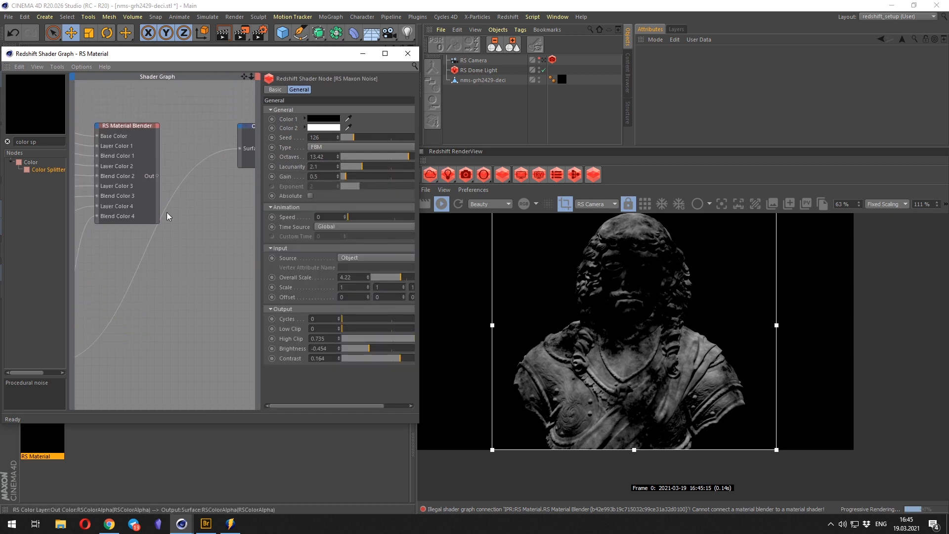
{"action": "left_click", "coordinate": [137, 162]}
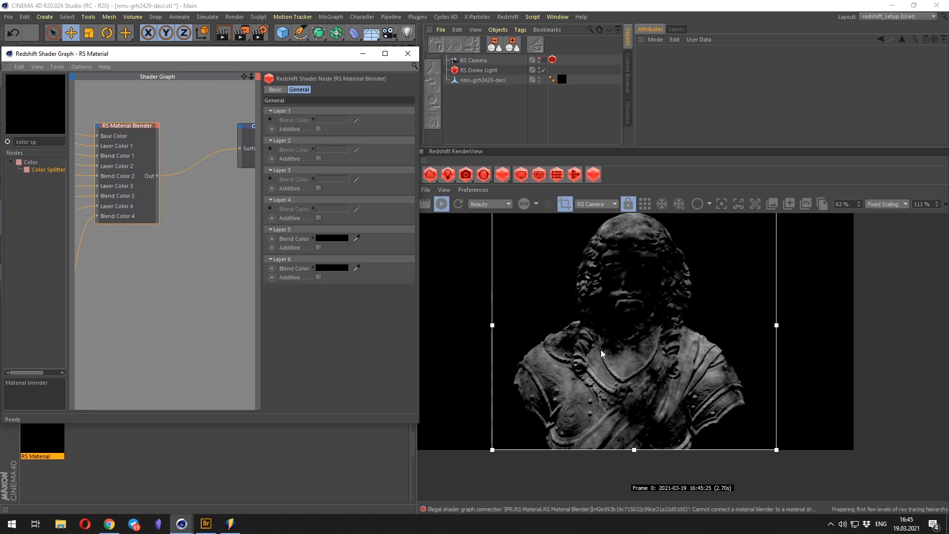
{"action": "scroll", "coordinate": [583, 379], "scroll_direction": "up", "scroll_amount": 3}
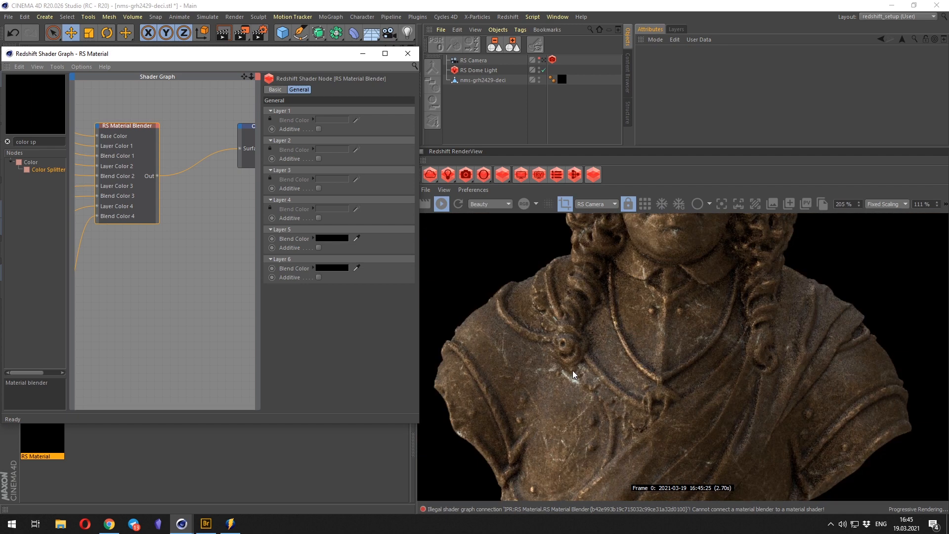
Rearrange the Maxon Noise and RS Color Layer nodes of the dust mask closer to the Color Splitter.
{"action": "scroll", "coordinate": [572, 369], "scroll_direction": "down", "scroll_amount": 5}
{"action": "scroll", "coordinate": [627, 354], "scroll_direction": "up", "scroll_amount": 3}
{"action": "scroll", "coordinate": [141, 298], "scroll_direction": "down", "scroll_amount": 1}
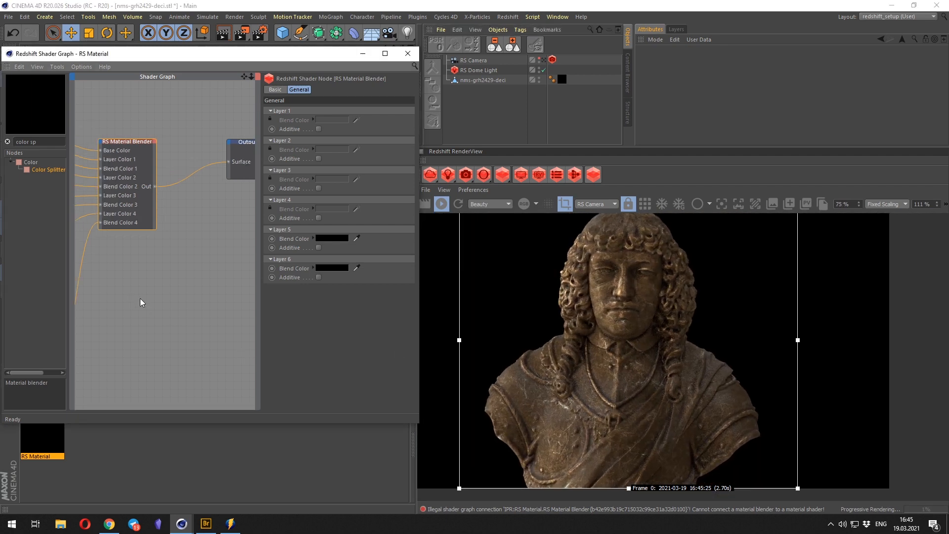
{"action": "middle_click_drag", "start_coordinate": [140, 298], "coordinate": [238, 220]}
{"action": "middle_click_drag", "start_coordinate": [112, 337], "coordinate": [137, 319]}
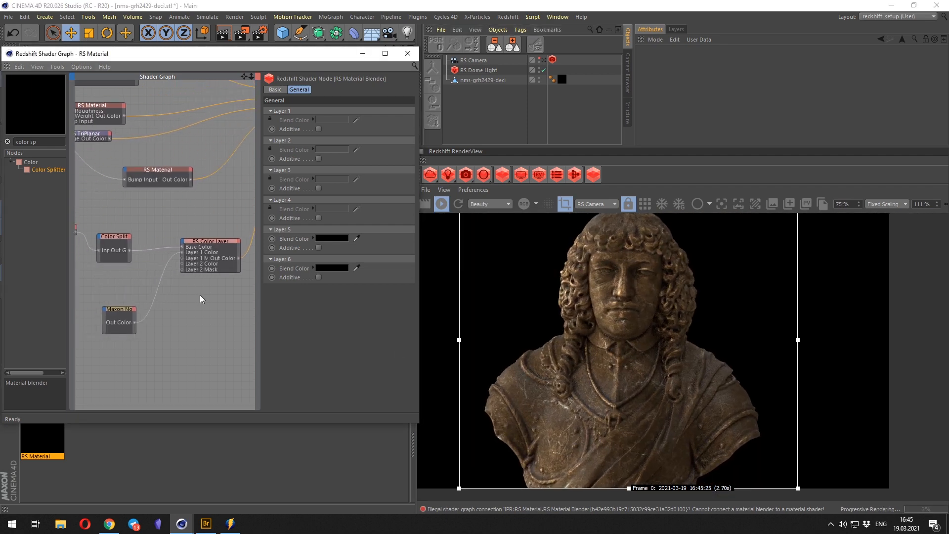
{"action": "left_click_drag", "start_coordinate": [111, 304], "coordinate": [97, 294]}
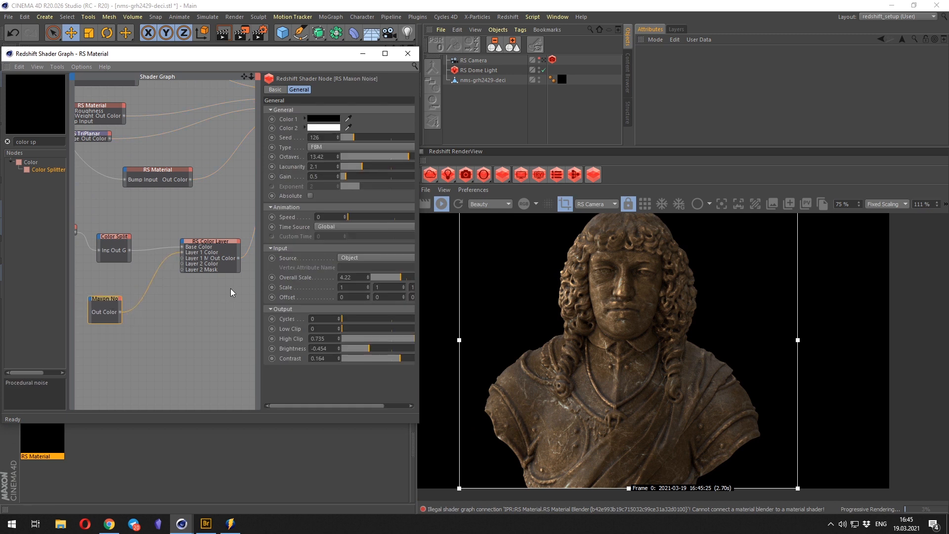
{"action": "left_click_drag", "start_coordinate": [213, 241], "coordinate": [208, 247]}
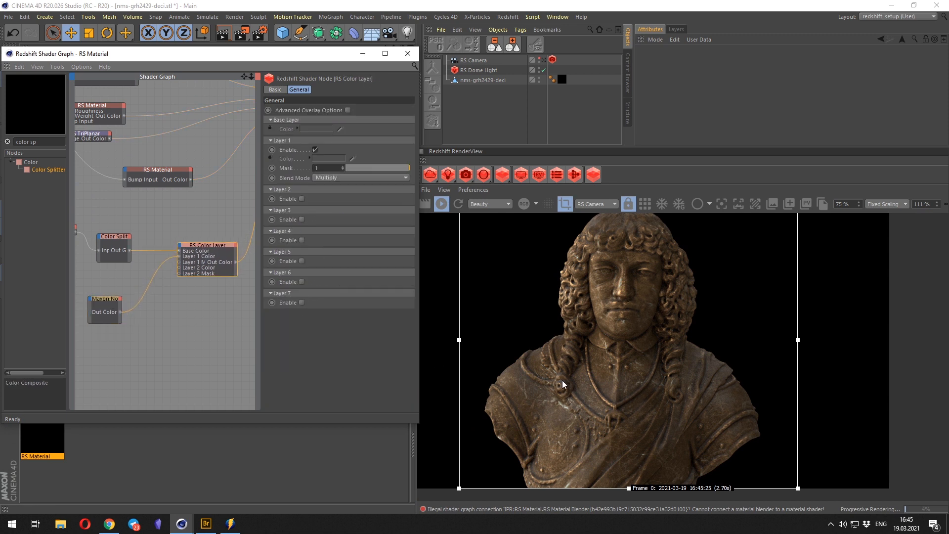
Preview the Aluminium RS Material on its own through the Output and set its reflection color to white.
{"action": "middle_click_drag", "start_coordinate": [204, 233], "coordinate": [200, 194]}
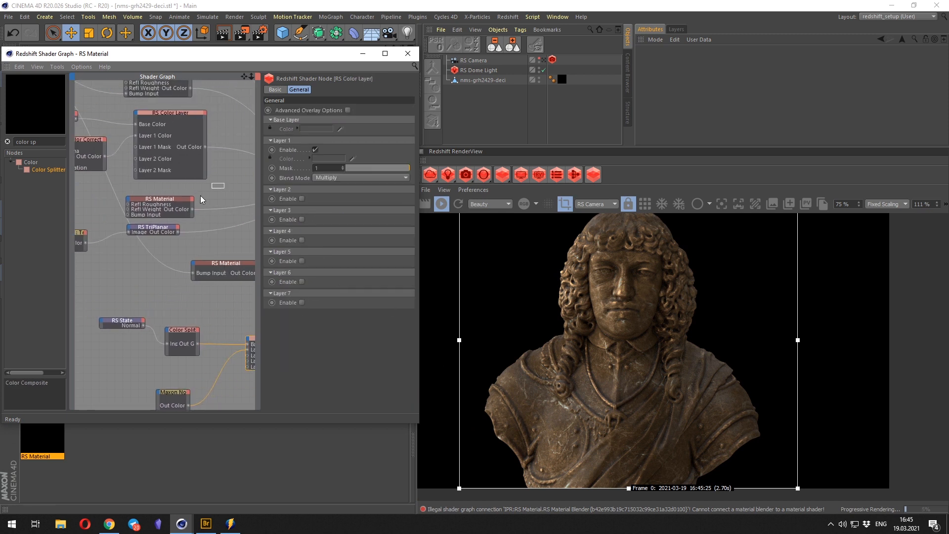
{"action": "left_click", "coordinate": [197, 195]}
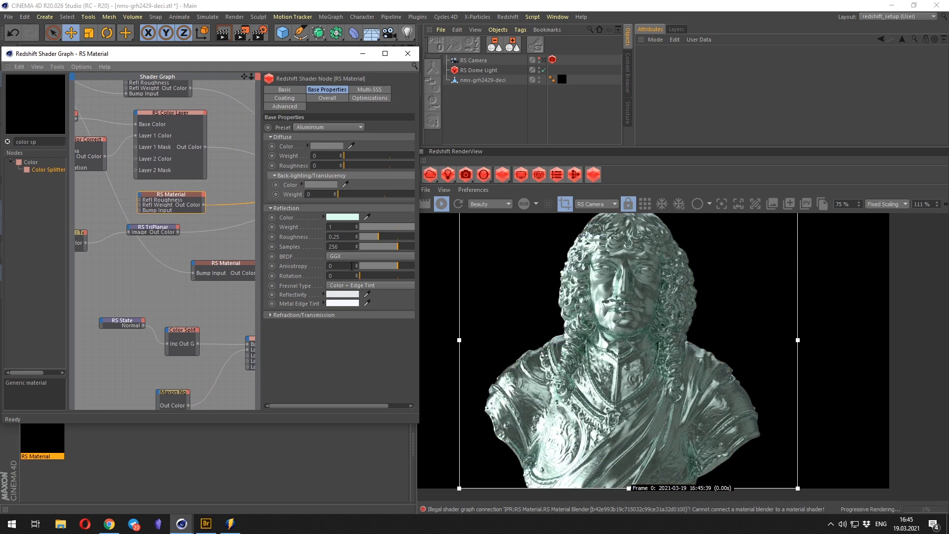
{"action": "left_click", "coordinate": [338, 218]}
{"action": "left_click_drag", "start_coordinate": [332, 230], "coordinate": [273, 231]}
{"action": "left_click", "coordinate": [312, 257]}
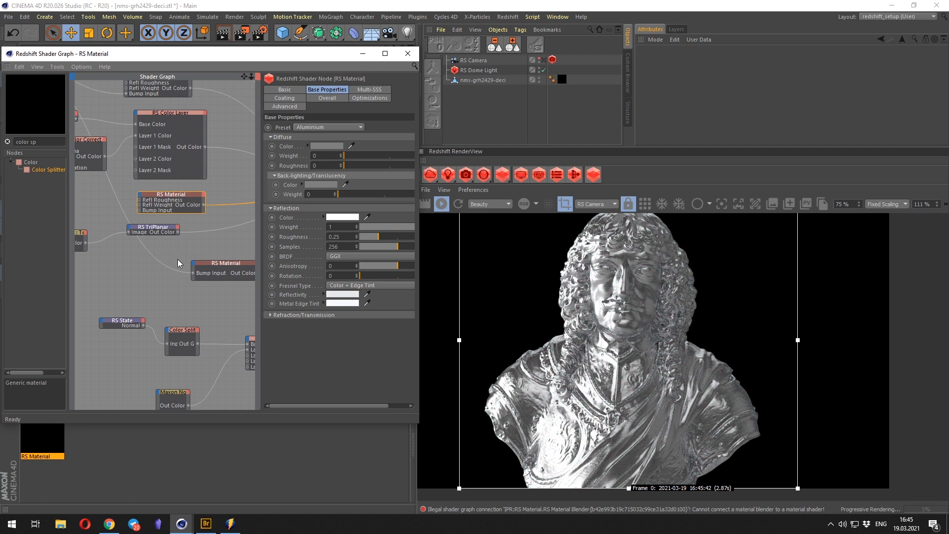
Switch this RS Material's preset to Gold and reconnect the RS Material Blender to the Output Surface.
{"action": "left_click", "coordinate": [309, 127]}
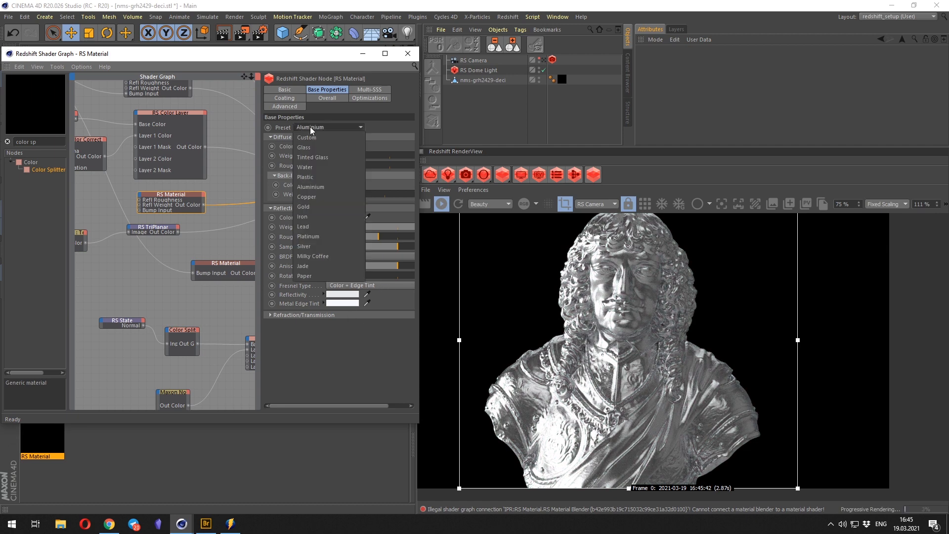
{"action": "left_click", "coordinate": [313, 205]}
{"action": "middle_click_drag", "start_coordinate": [236, 217], "coordinate": [64, 213]}
{"action": "left_click_drag", "start_coordinate": [215, 108], "coordinate": [230, 226]}
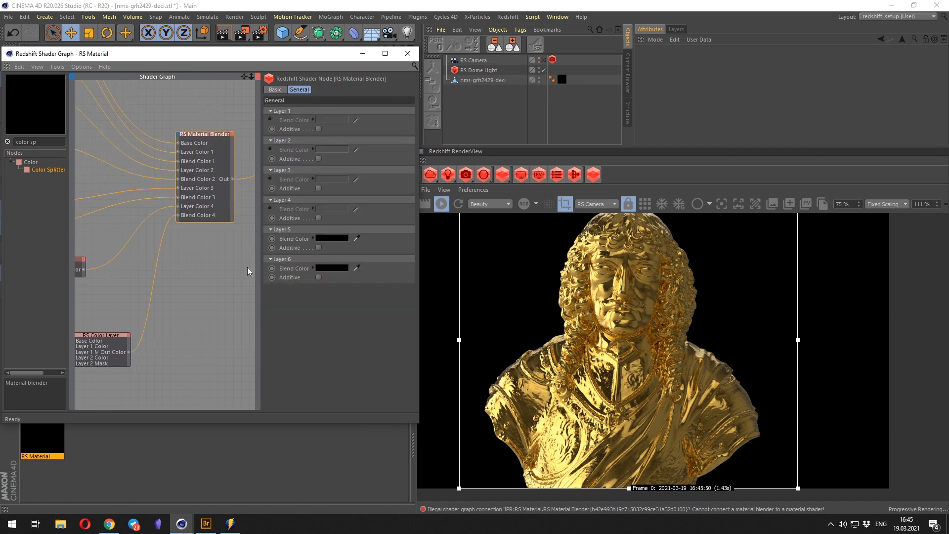
Examine the gold layer on the bust's chest and face in the render, close up and as a whole.
{"action": "scroll", "coordinate": [571, 378], "scroll_direction": "up", "scroll_amount": 5}
{"action": "scroll", "coordinate": [636, 383], "scroll_direction": "down", "scroll_amount": 4}
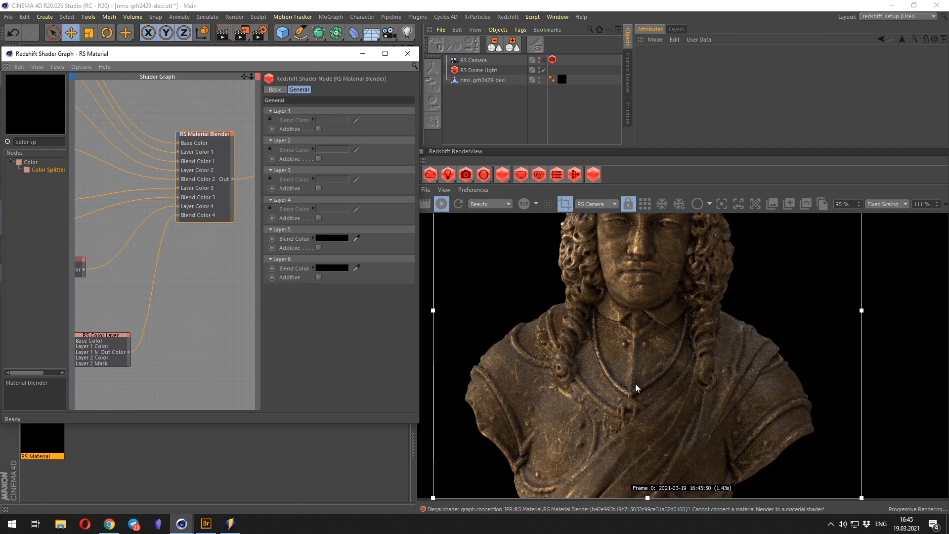
{"action": "scroll", "coordinate": [640, 434], "scroll_direction": "down", "scroll_amount": 1}
{"action": "scroll", "coordinate": [624, 411], "scroll_direction": "up", "scroll_amount": 4}
{"action": "scroll", "coordinate": [582, 395], "scroll_direction": "down", "scroll_amount": 2}
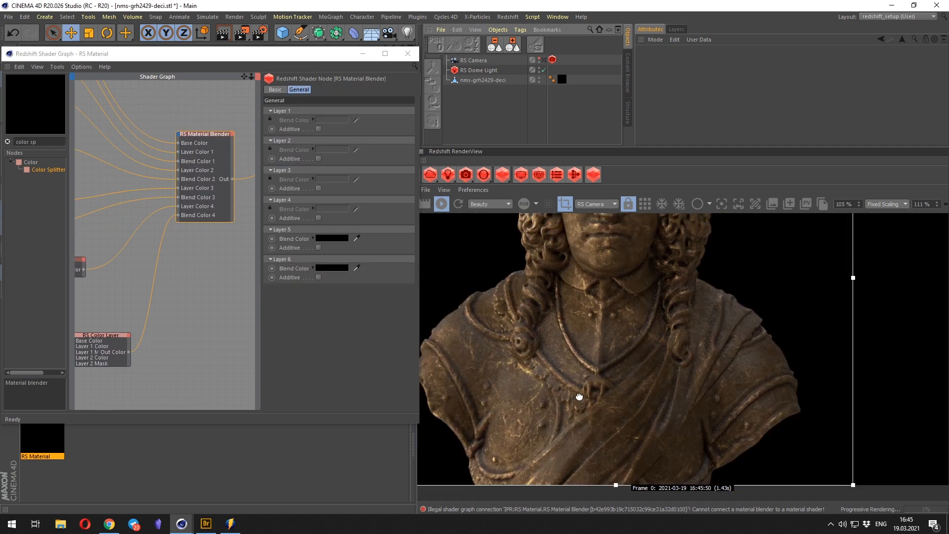
{"action": "scroll", "coordinate": [582, 394], "scroll_direction": "down", "scroll_amount": 1}
{"action": "scroll", "coordinate": [498, 342], "scroll_direction": "down", "scroll_amount": 2}
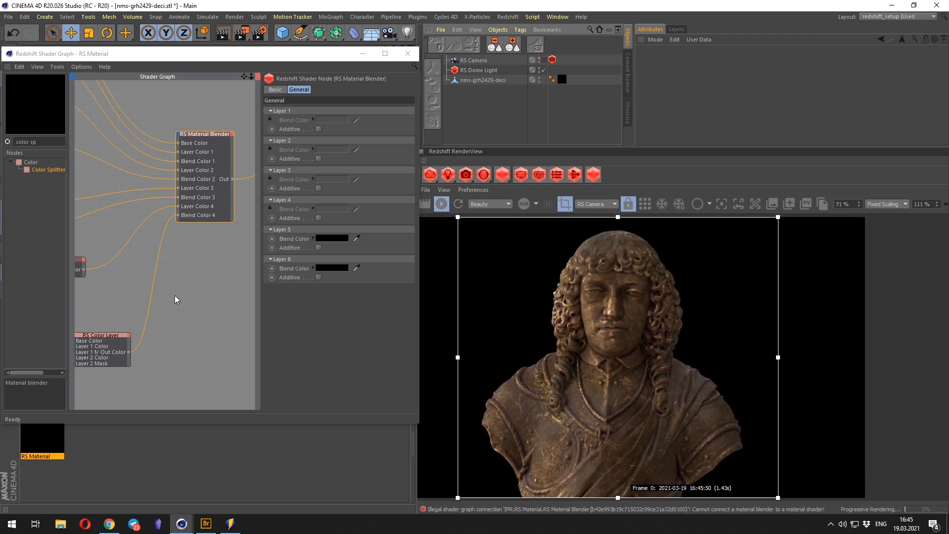
Widen the node settings and set the dust mask's Maxon Noise output to Brightness 0.188 and Contrast 0.442.
{"action": "scroll", "coordinate": [174, 295], "scroll_direction": "down", "scroll_amount": 5}
{"action": "left_click_drag", "start_coordinate": [118, 314], "coordinate": [132, 307]}
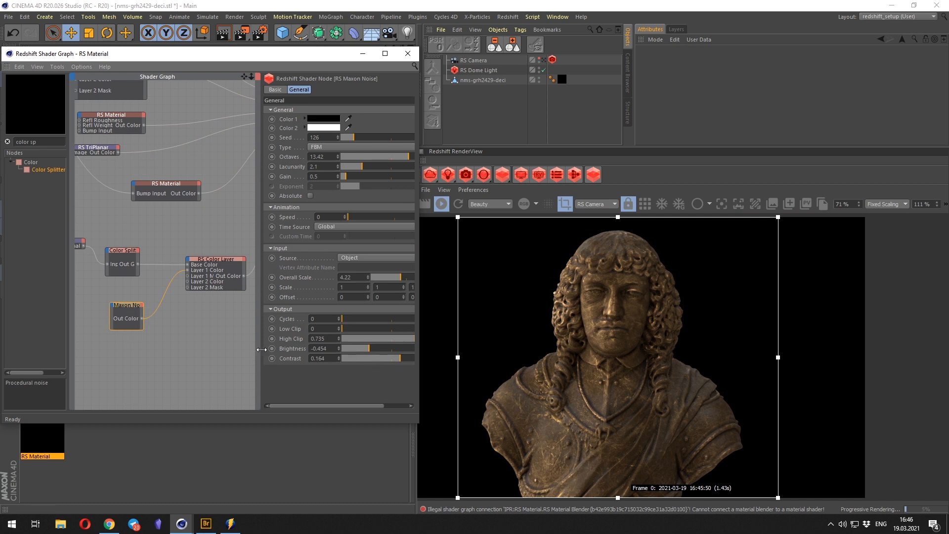
{"action": "left_click_drag", "start_coordinate": [259, 351], "coordinate": [212, 355]}
{"action": "left_click_drag", "start_coordinate": [348, 359], "coordinate": [379, 359]}
{"action": "key", "text": "ctrl+z"}
{"action": "key", "text": "ctrl+z"}
{"action": "key", "text": "ctrl+z"}
{"action": "left_click", "coordinate": [374, 360]}
Inspect the stronger dust on the bust's chest and restrict the render region to the shoulder and chest area.
{"action": "scroll", "coordinate": [628, 431], "scroll_direction": "up", "scroll_amount": 2}
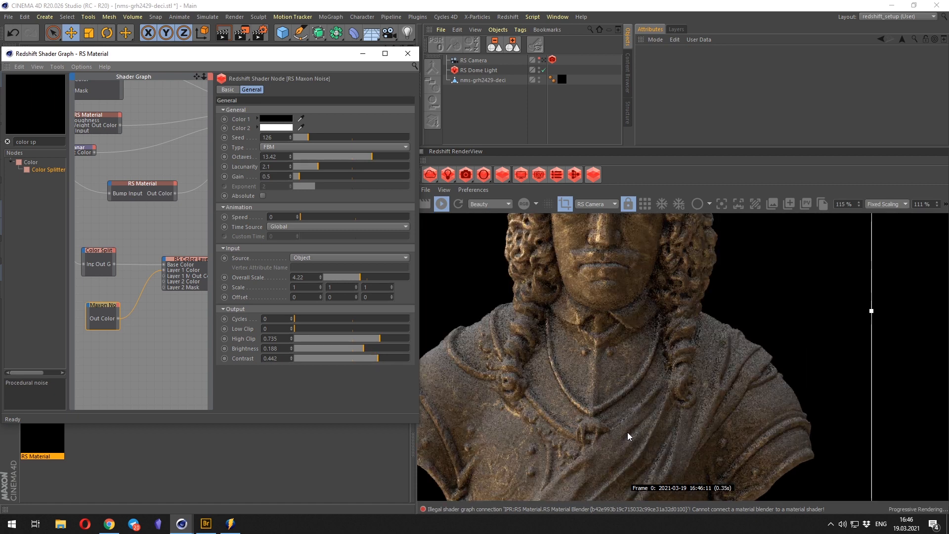
{"action": "scroll", "coordinate": [593, 390], "scroll_direction": "up", "scroll_amount": 3}
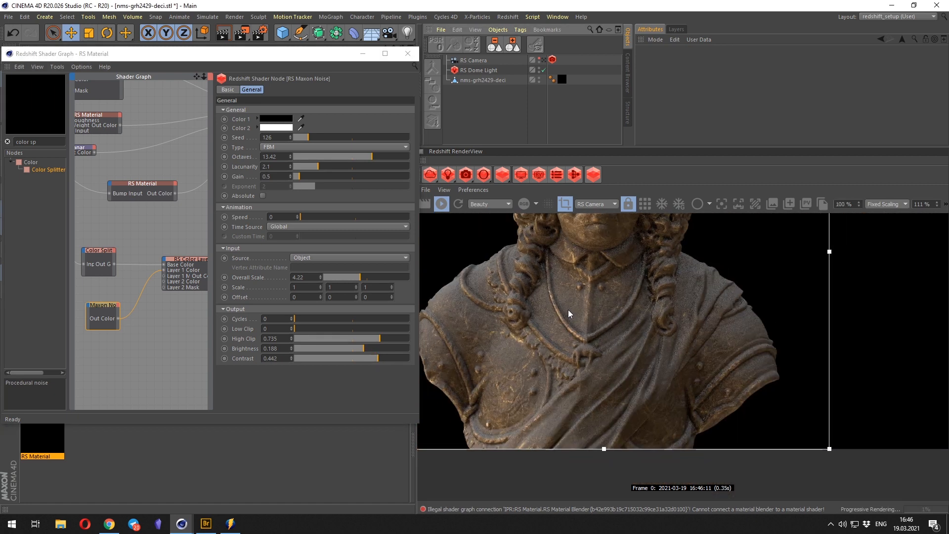
{"action": "scroll", "coordinate": [601, 353], "scroll_direction": "up", "scroll_amount": 3}
{"action": "scroll", "coordinate": [601, 348], "scroll_direction": "down", "scroll_amount": 2}
{"action": "left_click_drag", "start_coordinate": [472, 235], "coordinate": [683, 423]}
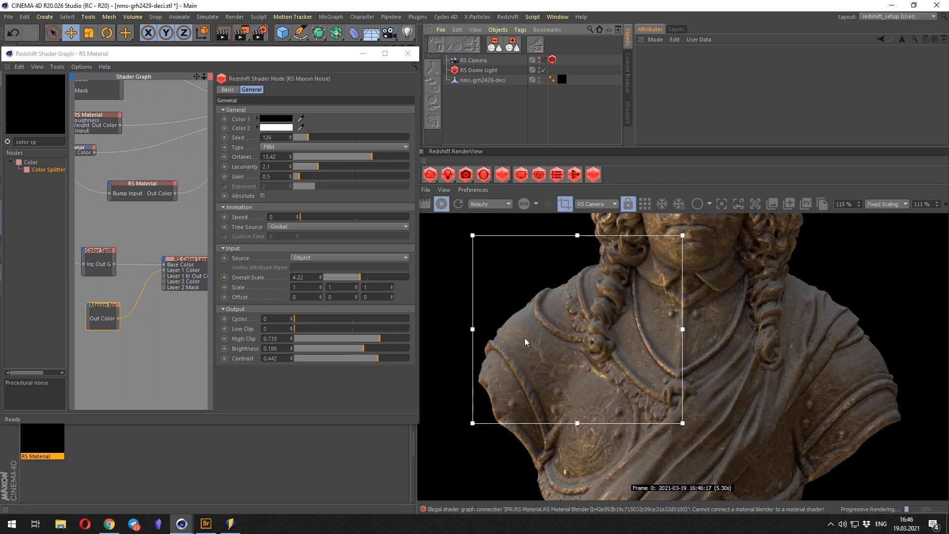
Enlarge the render region to cover most of the bust and check the dust on the collar, chest and hair.
{"action": "scroll", "coordinate": [565, 369], "scroll_direction": "down", "scroll_amount": 5}
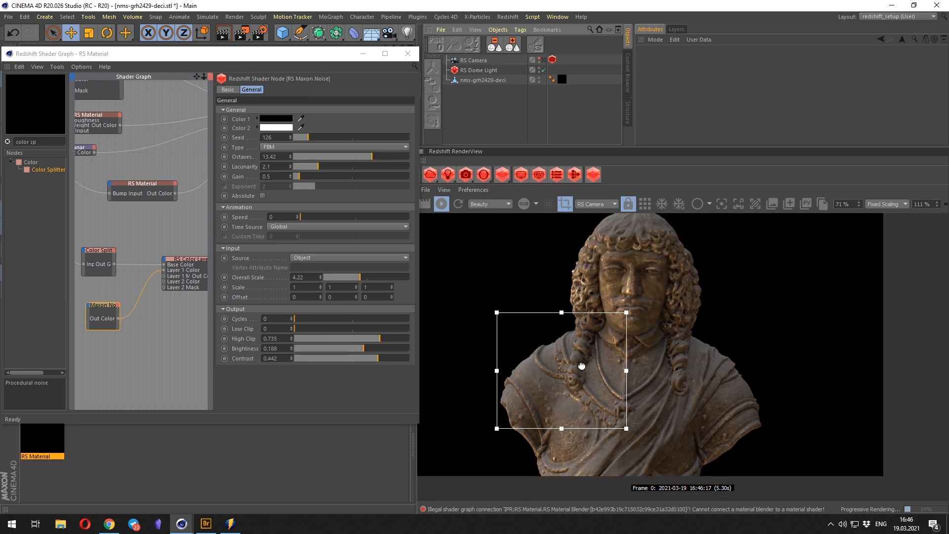
{"action": "left_click_drag", "start_coordinate": [727, 472], "coordinate": [803, 503]}
{"action": "middle_click_drag", "start_coordinate": [638, 354], "coordinate": [590, 303]}
{"action": "scroll", "coordinate": [622, 373], "scroll_direction": "up", "scroll_amount": 6}
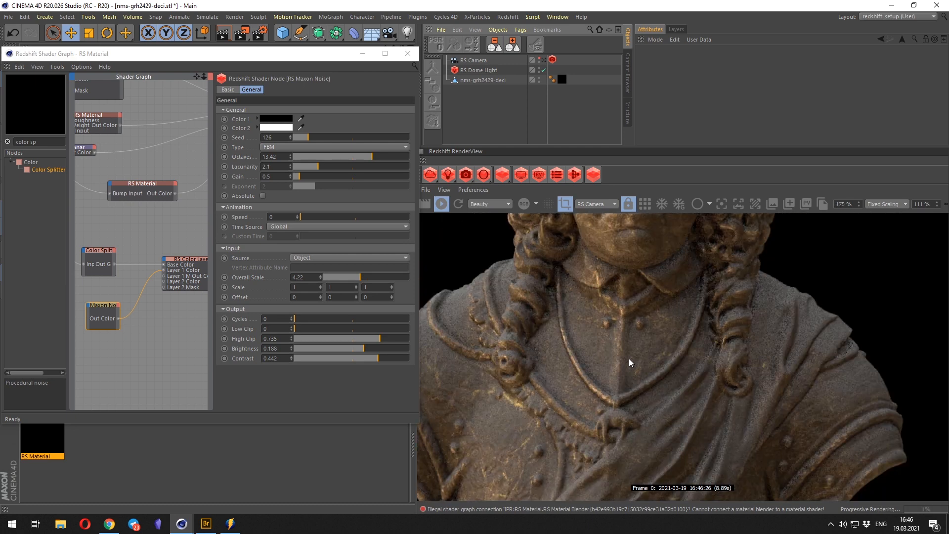
{"action": "scroll", "coordinate": [629, 360], "scroll_direction": "down", "scroll_amount": 5}
{"action": "scroll", "coordinate": [577, 337], "scroll_direction": "down", "scroll_amount": 1}
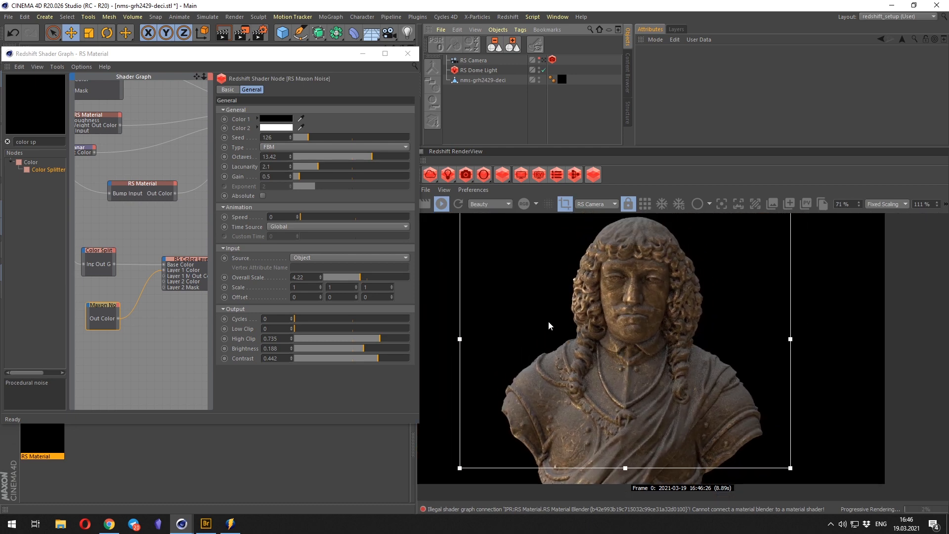
Close the shader graph, select the RS Dome Light and turn off the render region to render the full frame.
{"action": "left_click", "coordinate": [408, 53]}
{"action": "left_click", "coordinate": [475, 71]}
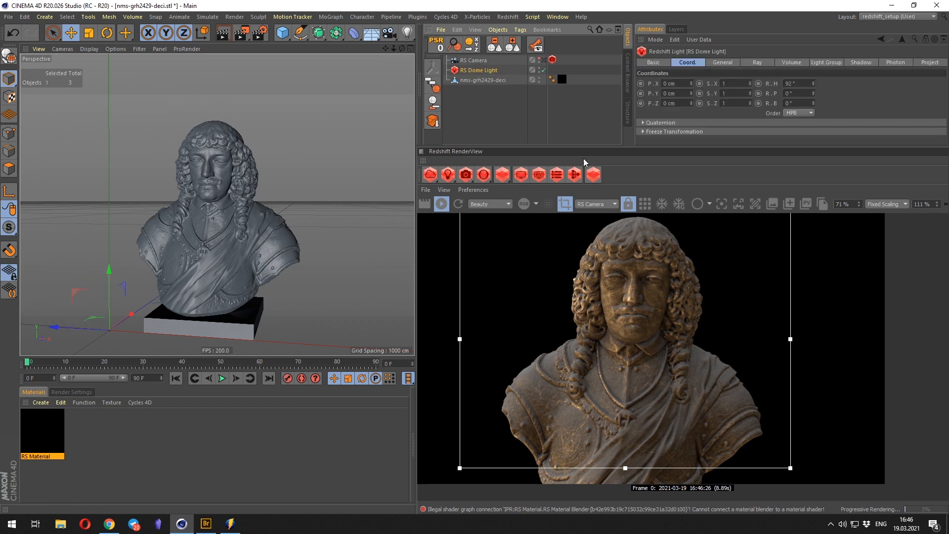
{"action": "left_click", "coordinate": [563, 203]}
{"action": "scroll", "coordinate": [595, 276], "scroll_direction": "down", "scroll_amount": 4}
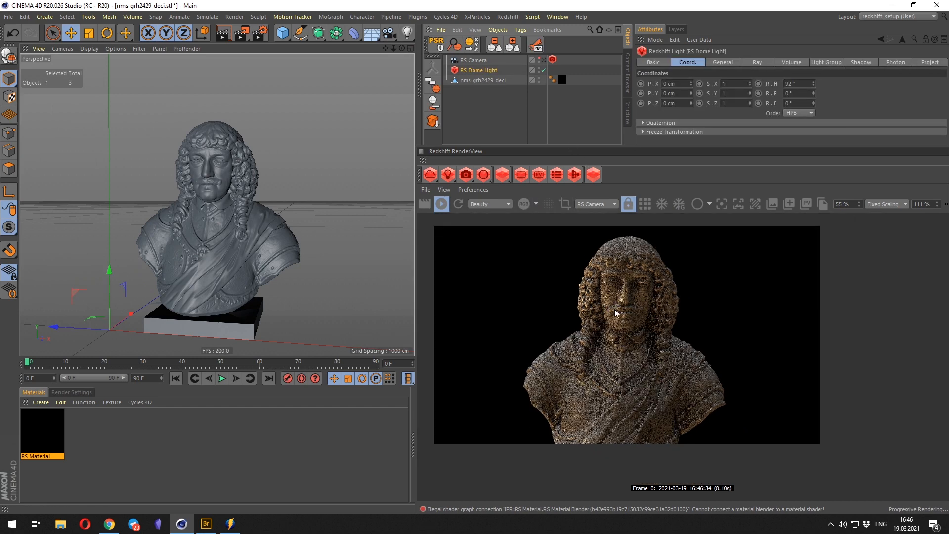
Rotate the RS Dome Light to a heading of 419° and check the relit bust in the render.
{"action": "left_click_drag", "start_coordinate": [814, 84], "coordinate": [921, 84]}
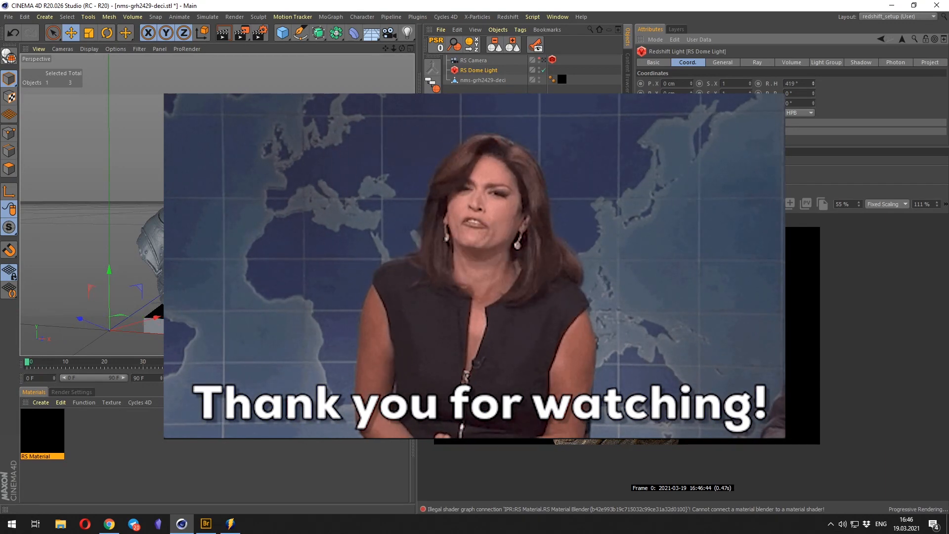
{"action": "scroll", "coordinate": [623, 338], "scroll_direction": "up", "scroll_amount": 6}
{"action": "scroll", "coordinate": [623, 339], "scroll_direction": "down", "scroll_amount": 4}
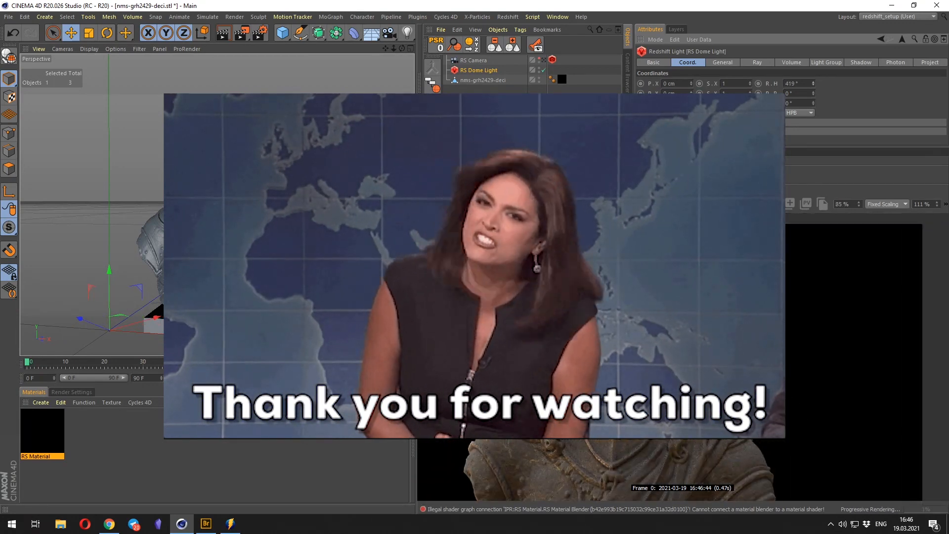